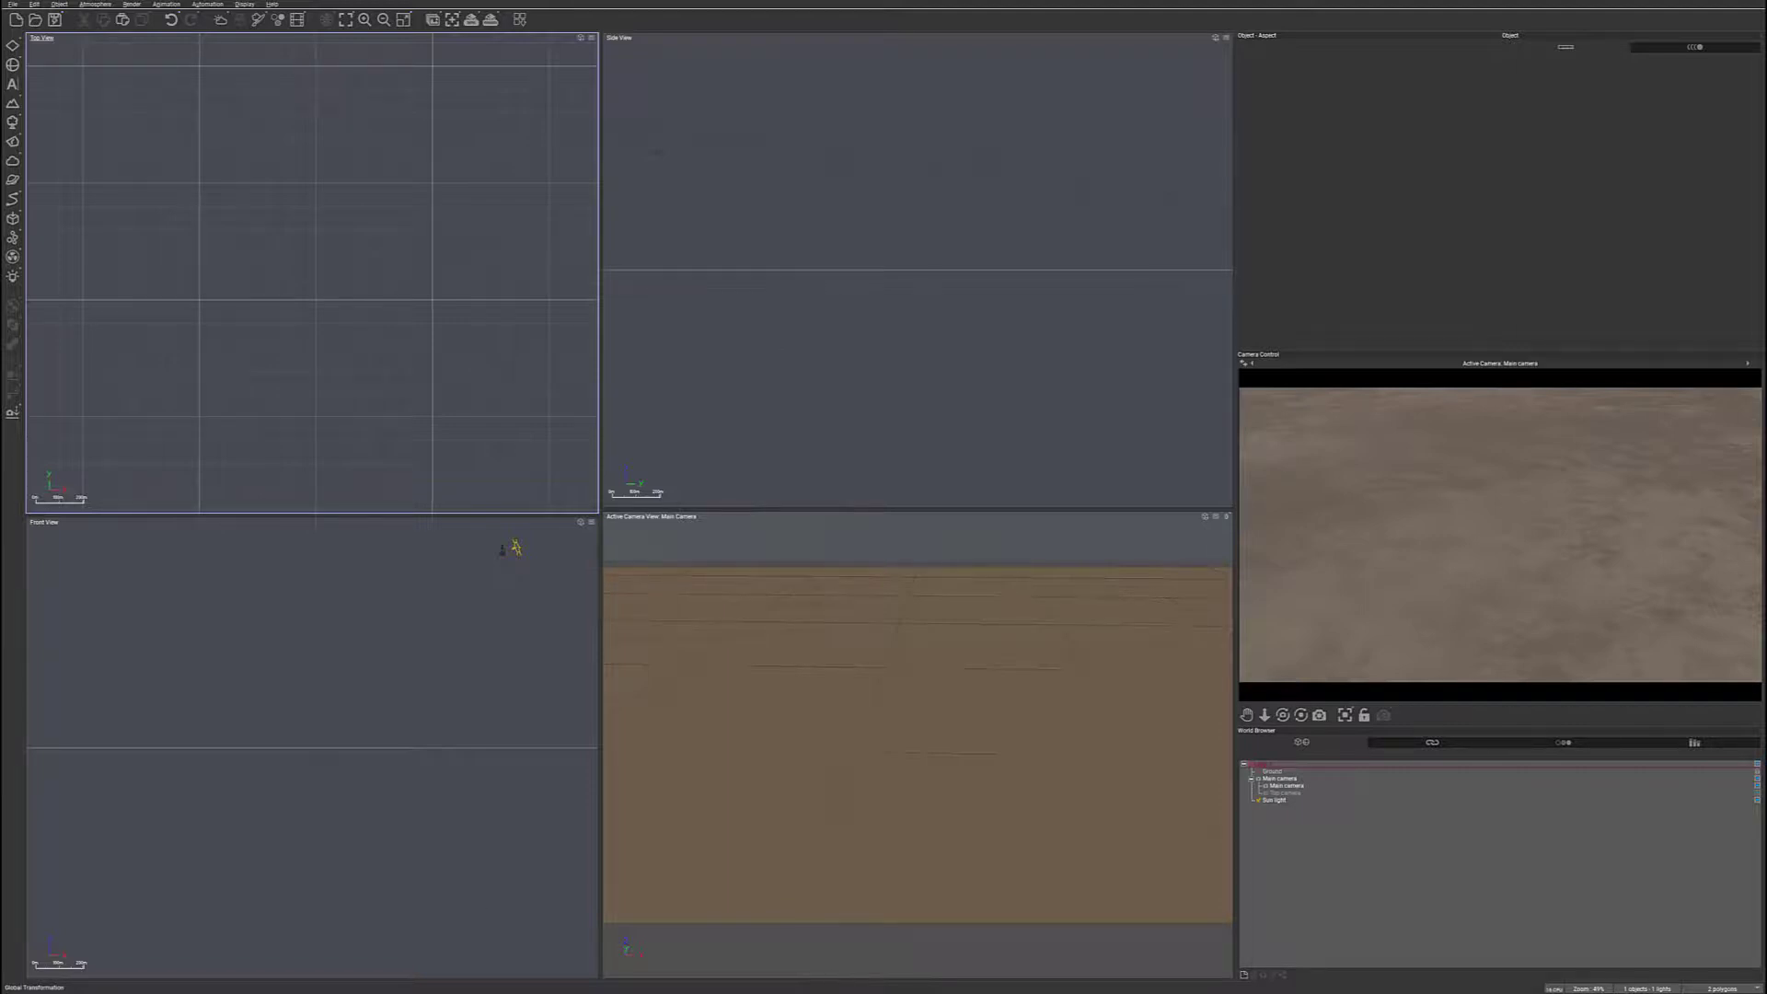
- Switch to Photoshop to examine the grayscale height map, and return to the Vue scene
key("alt+Tab")
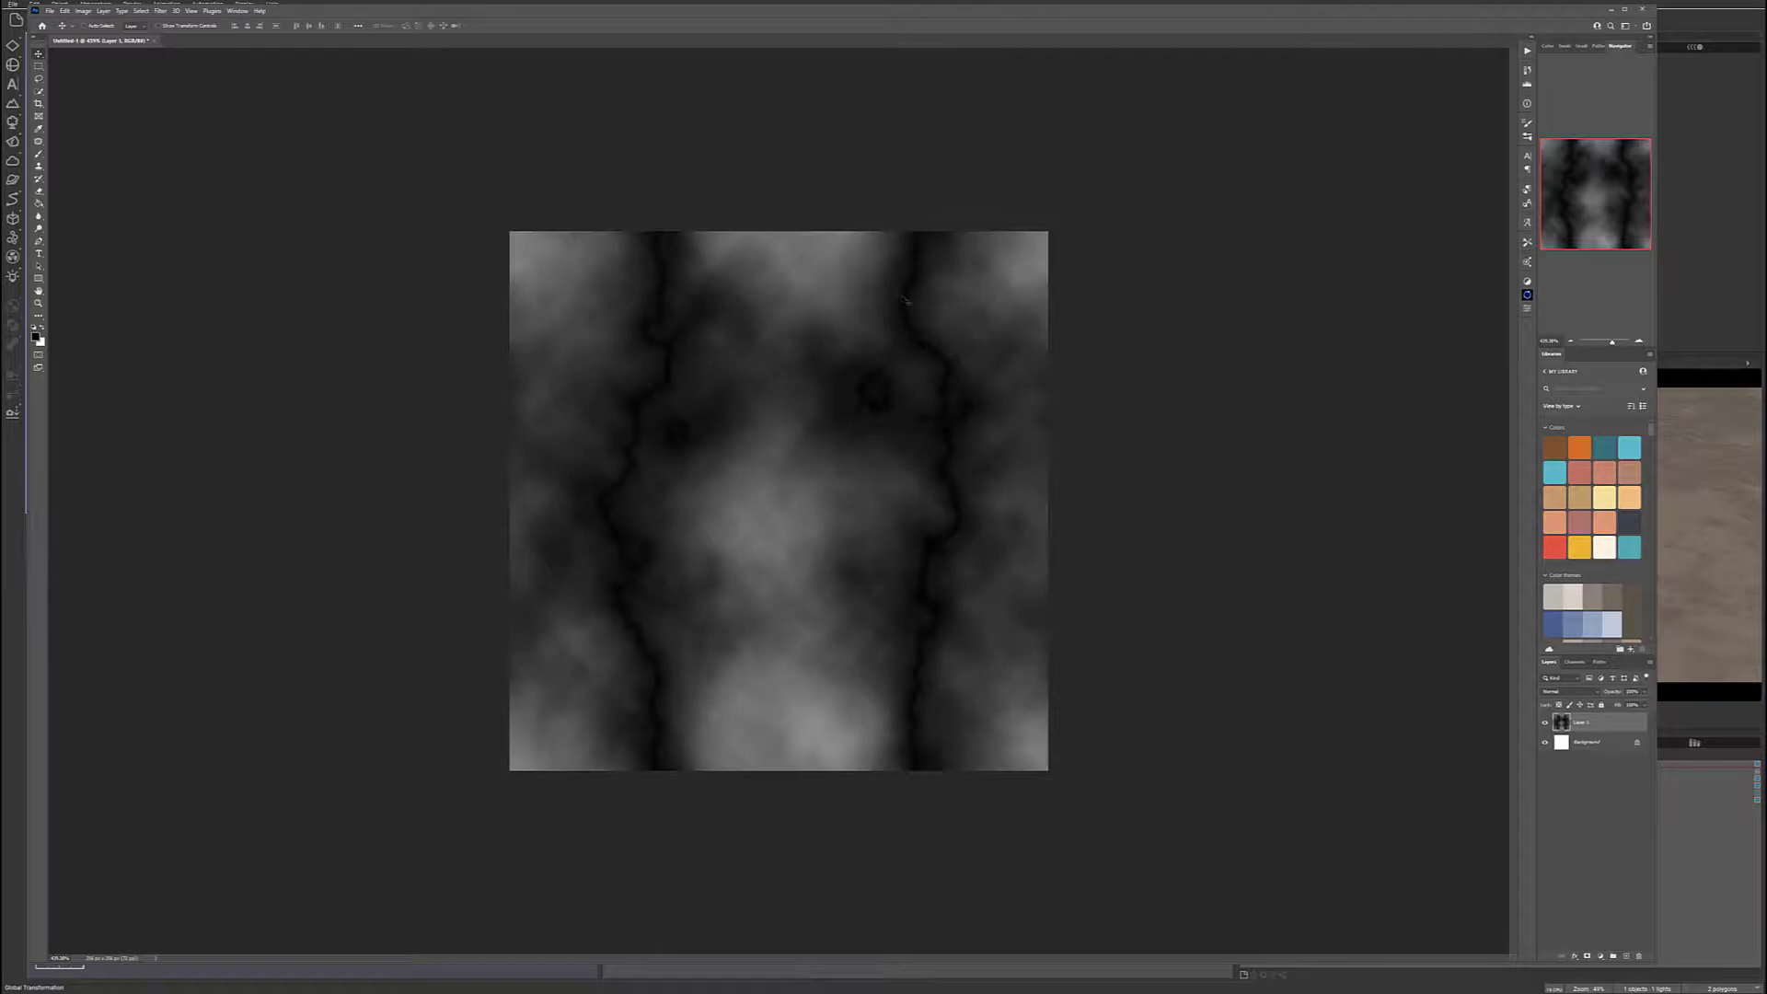
left_click(1686, 145)
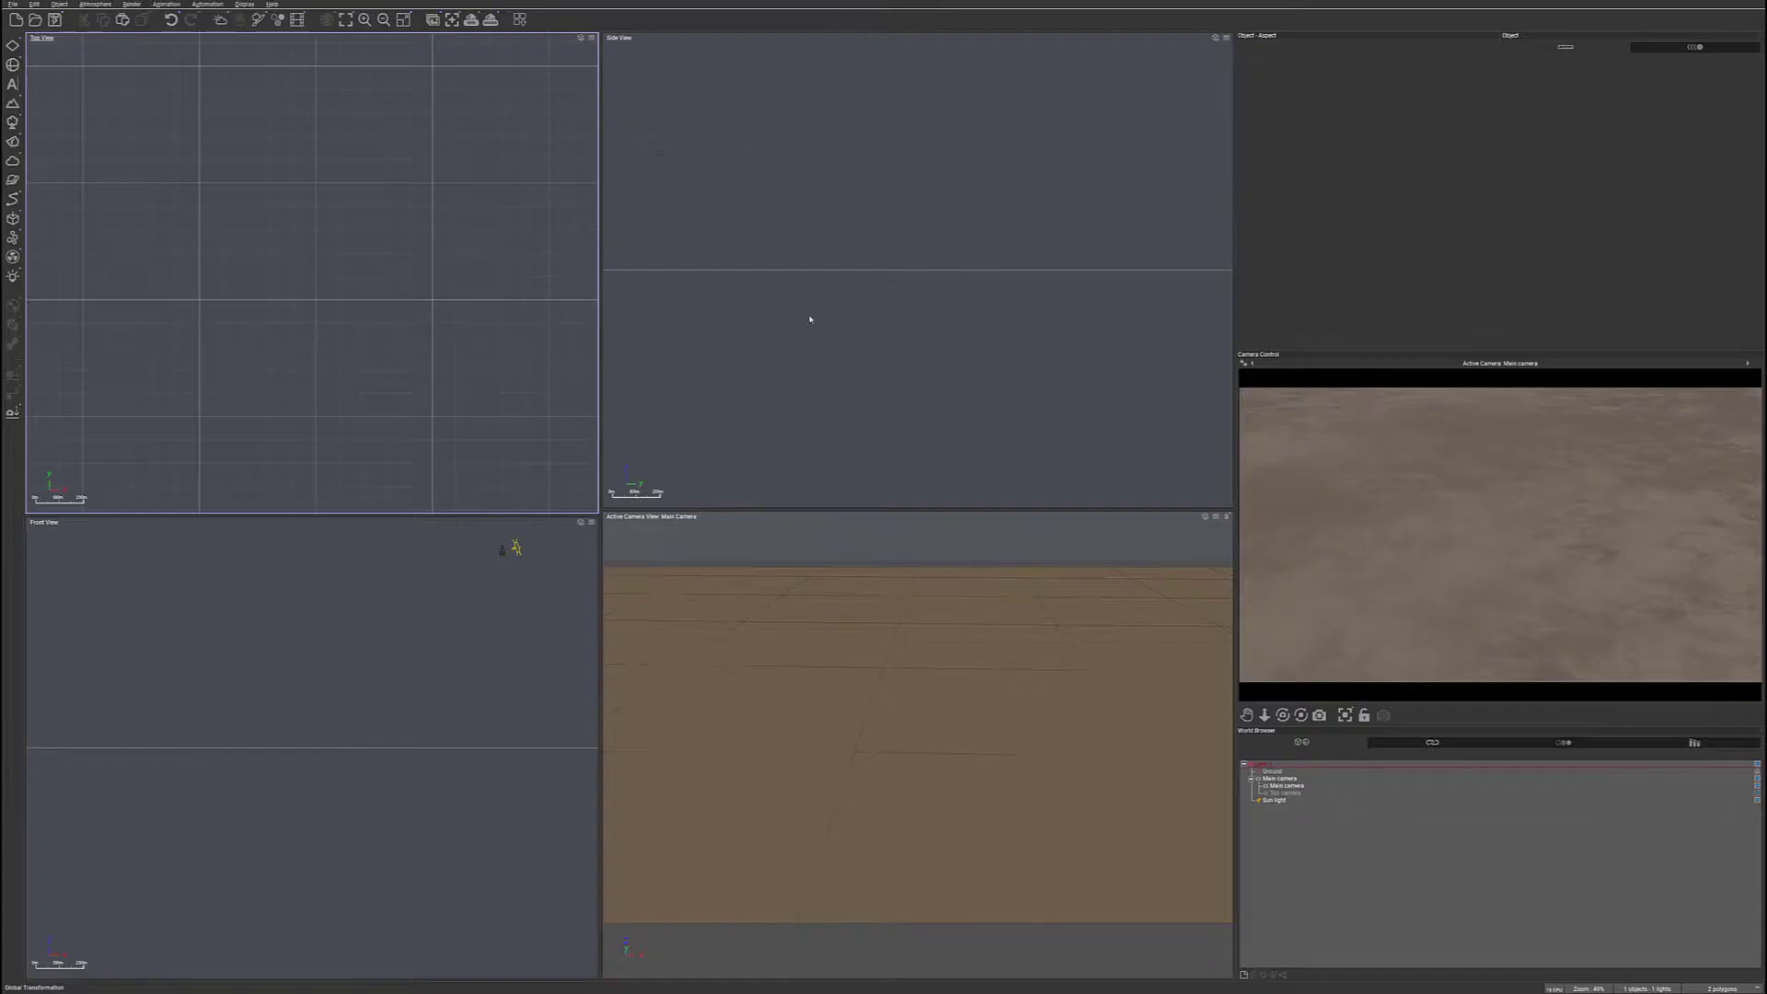
- Add a terrain to the scene and move it away from the origin in the top view
left_click(921, 266)
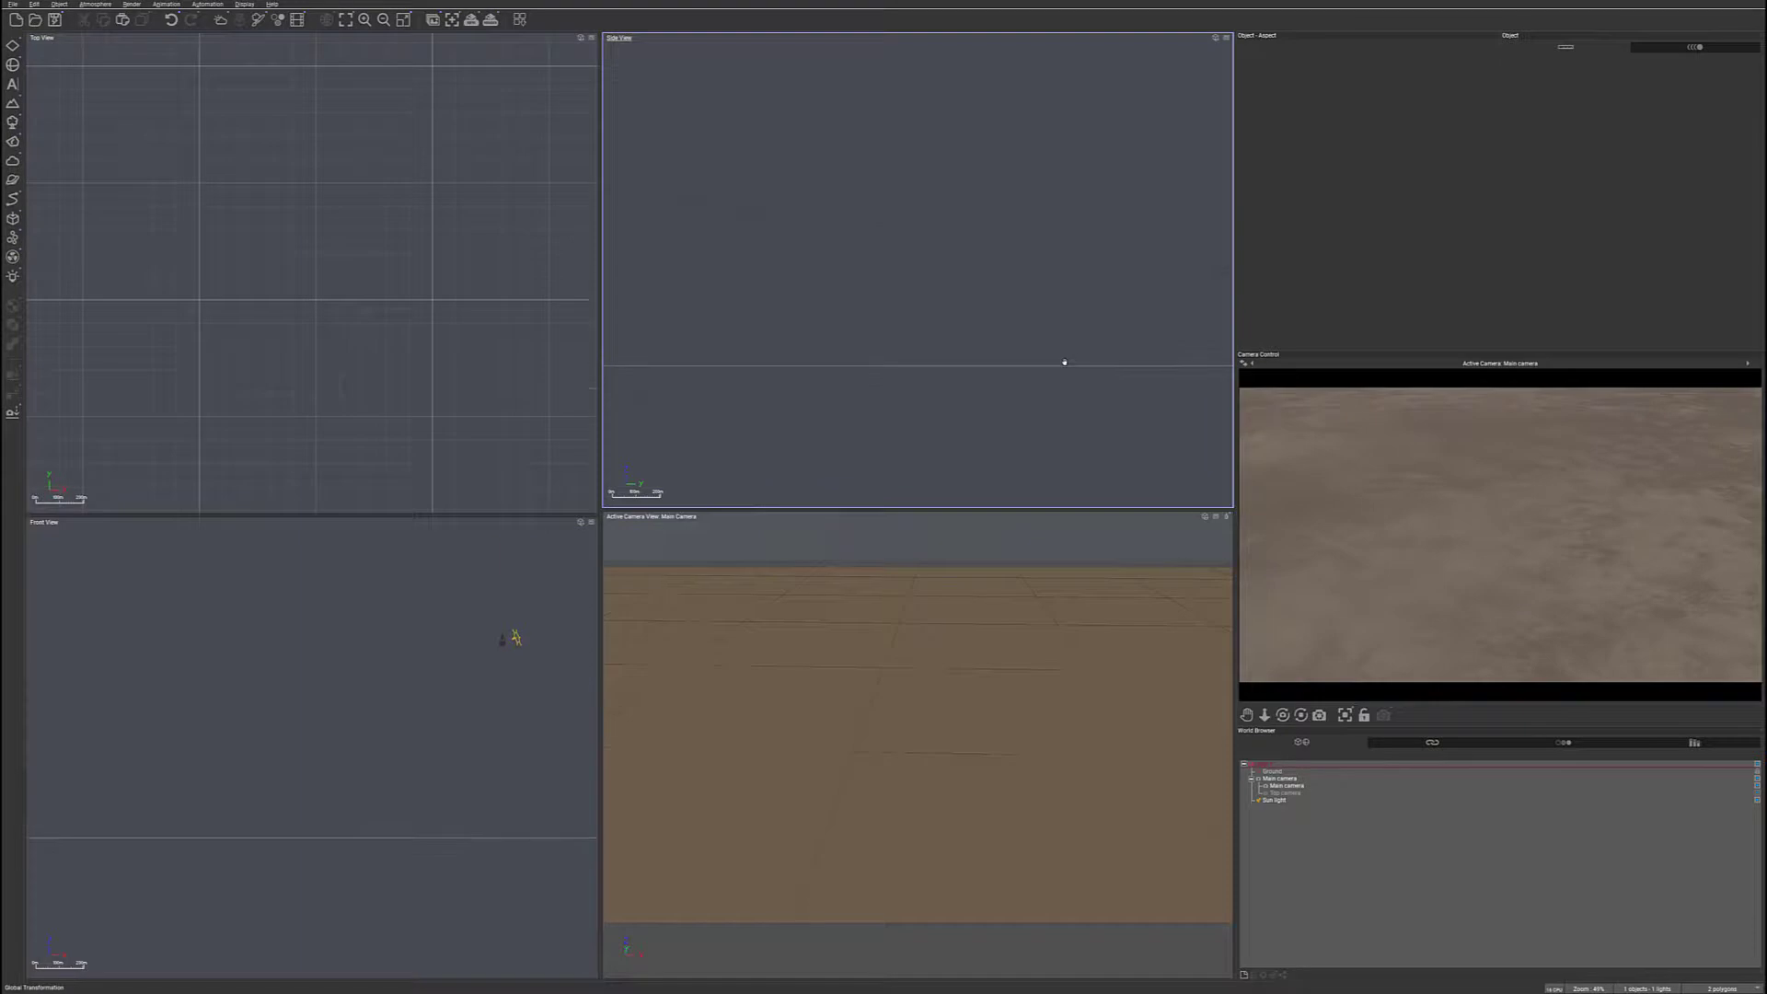
left_click(13, 103)
left_click_drag(316, 256, 524, 266)
scroll(460, 275, "down", 3)
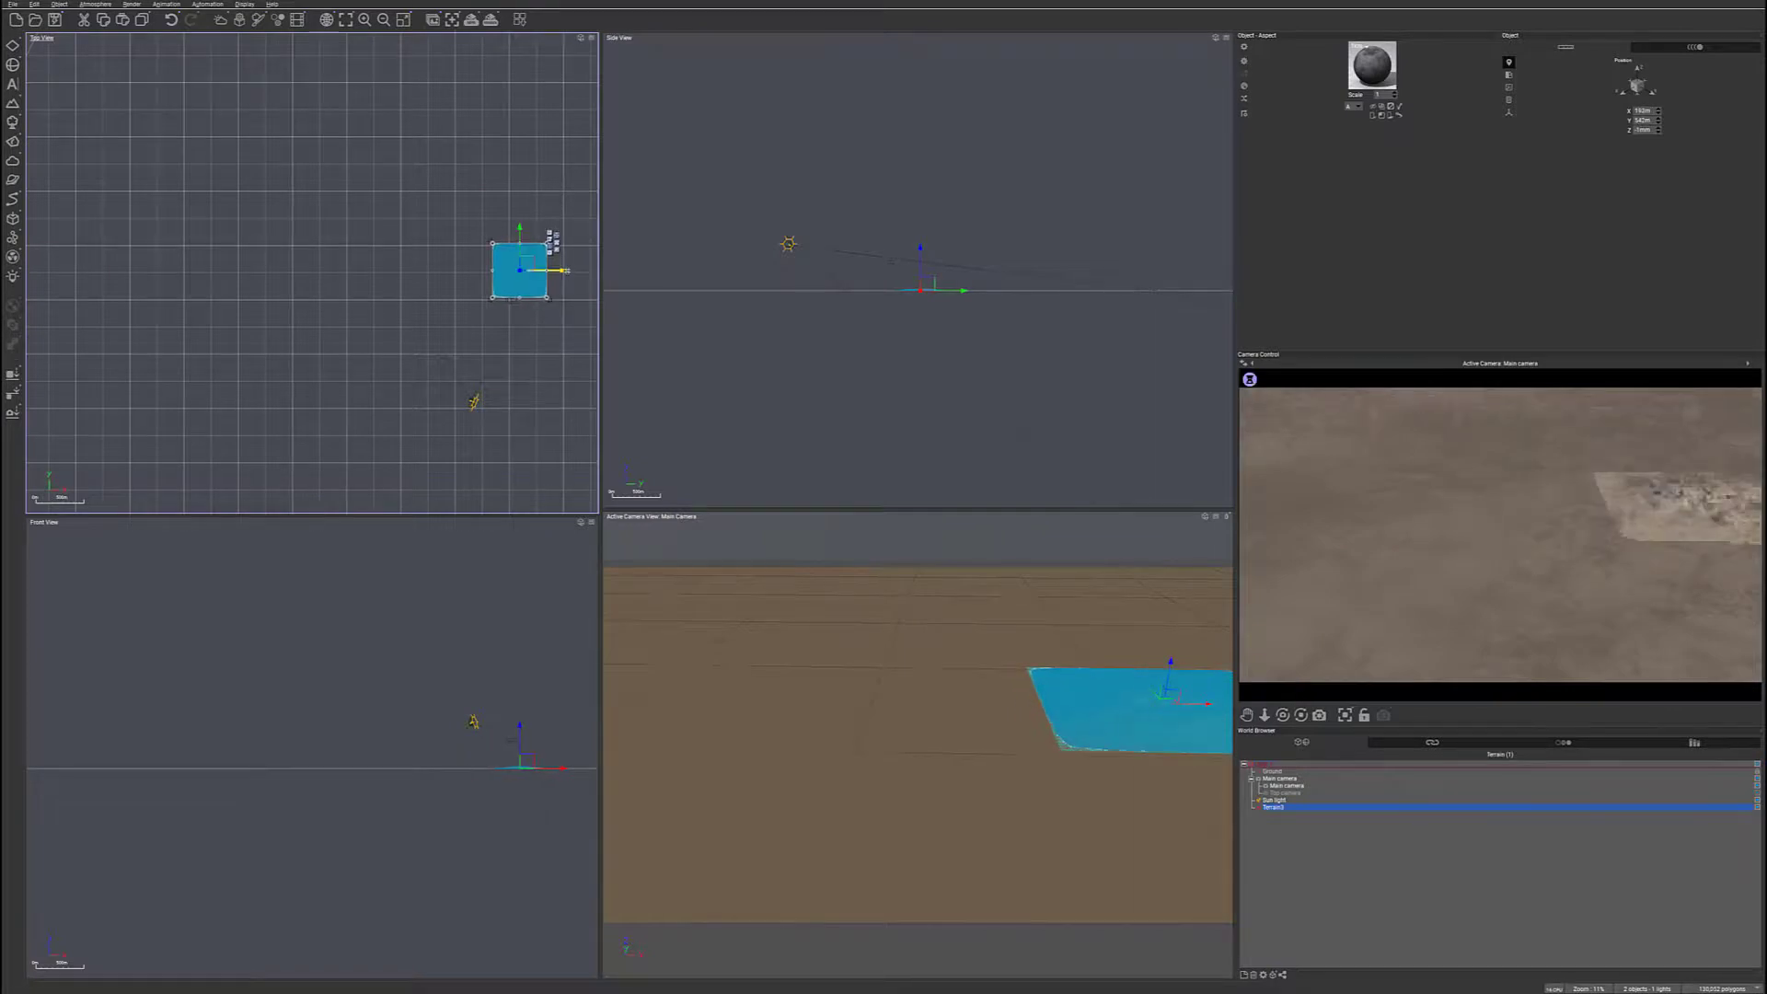
- Duplicate the main camera and move the copy low beside the terrain's near edge
left_click(1293, 786)
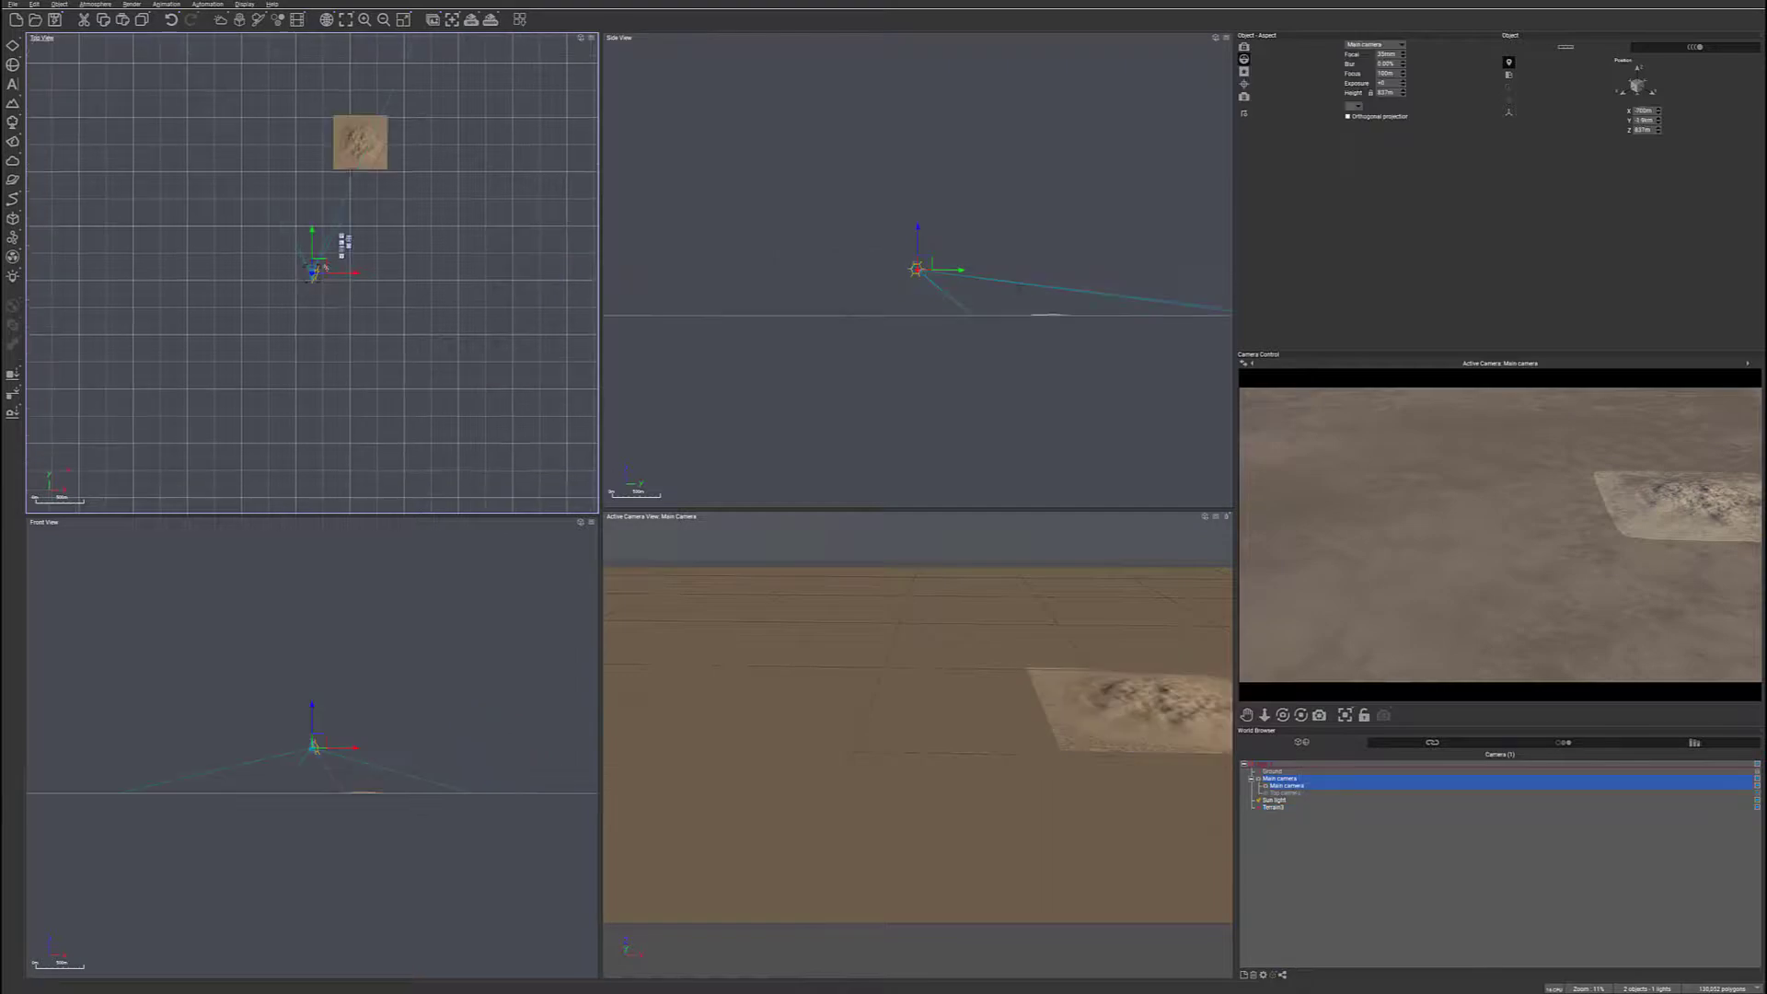
key("alt+d")
left_click_drag(322, 267, 354, 188)
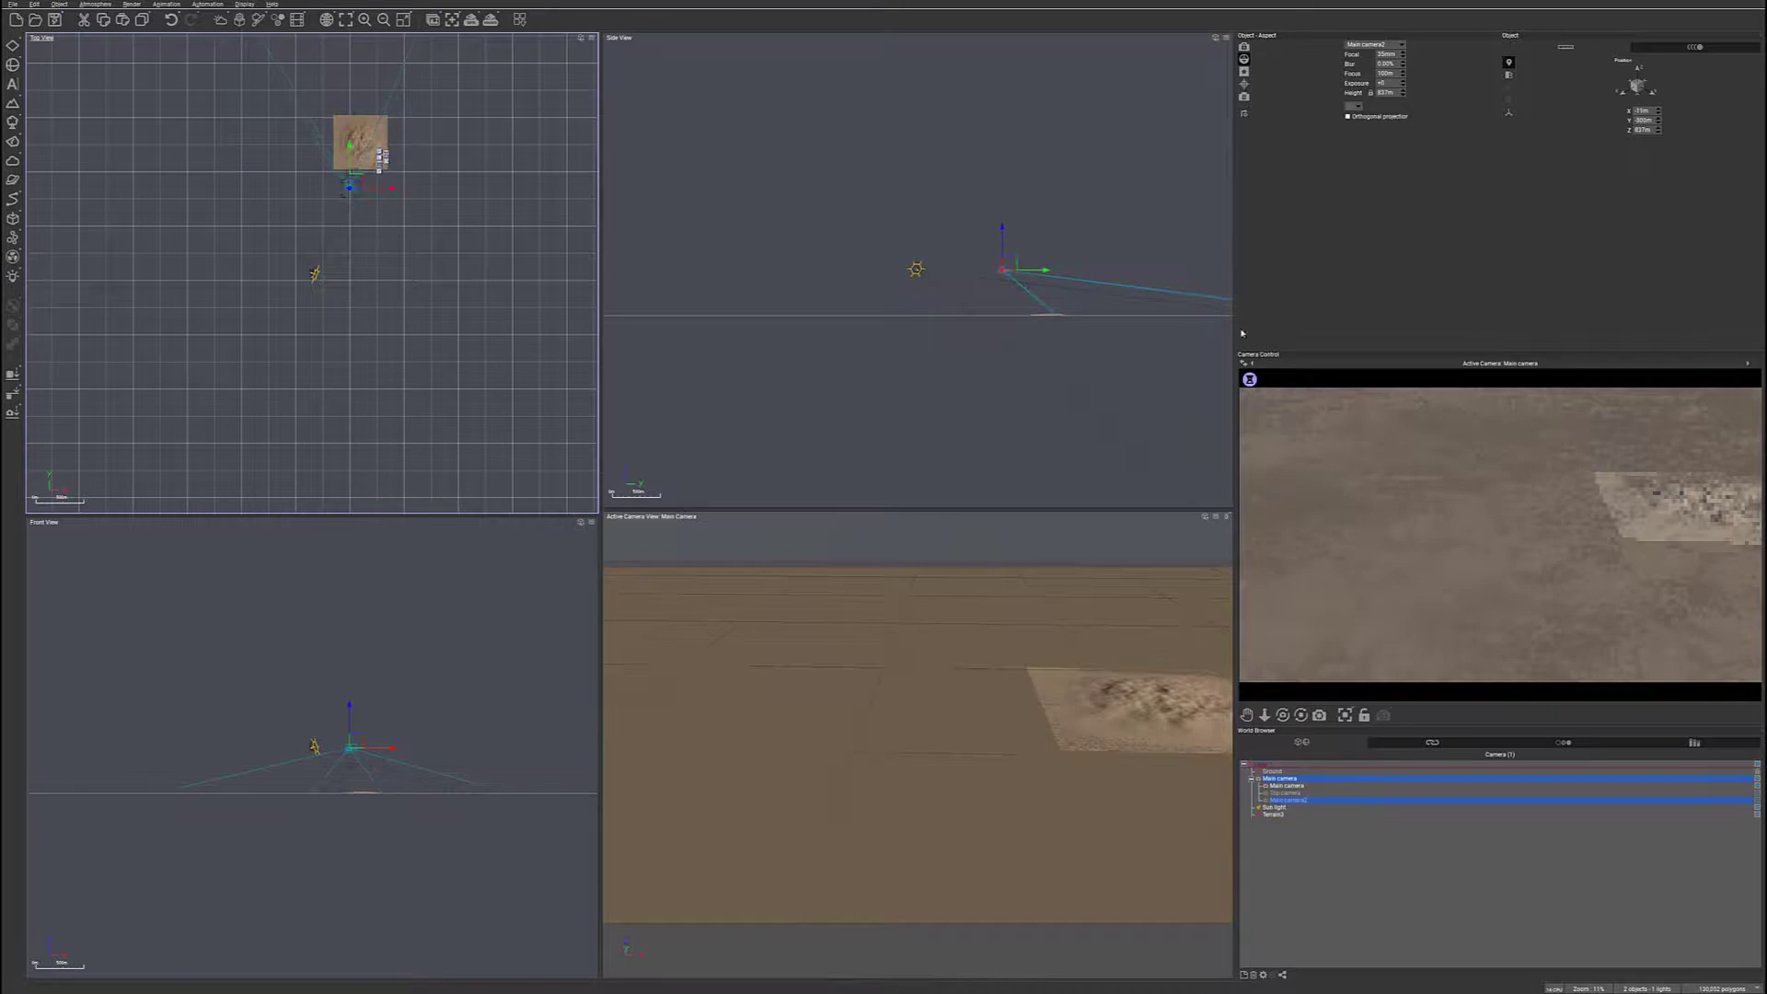
right_click_drag(1152, 301, 1016, 256)
scroll(1017, 256, "up", 5)
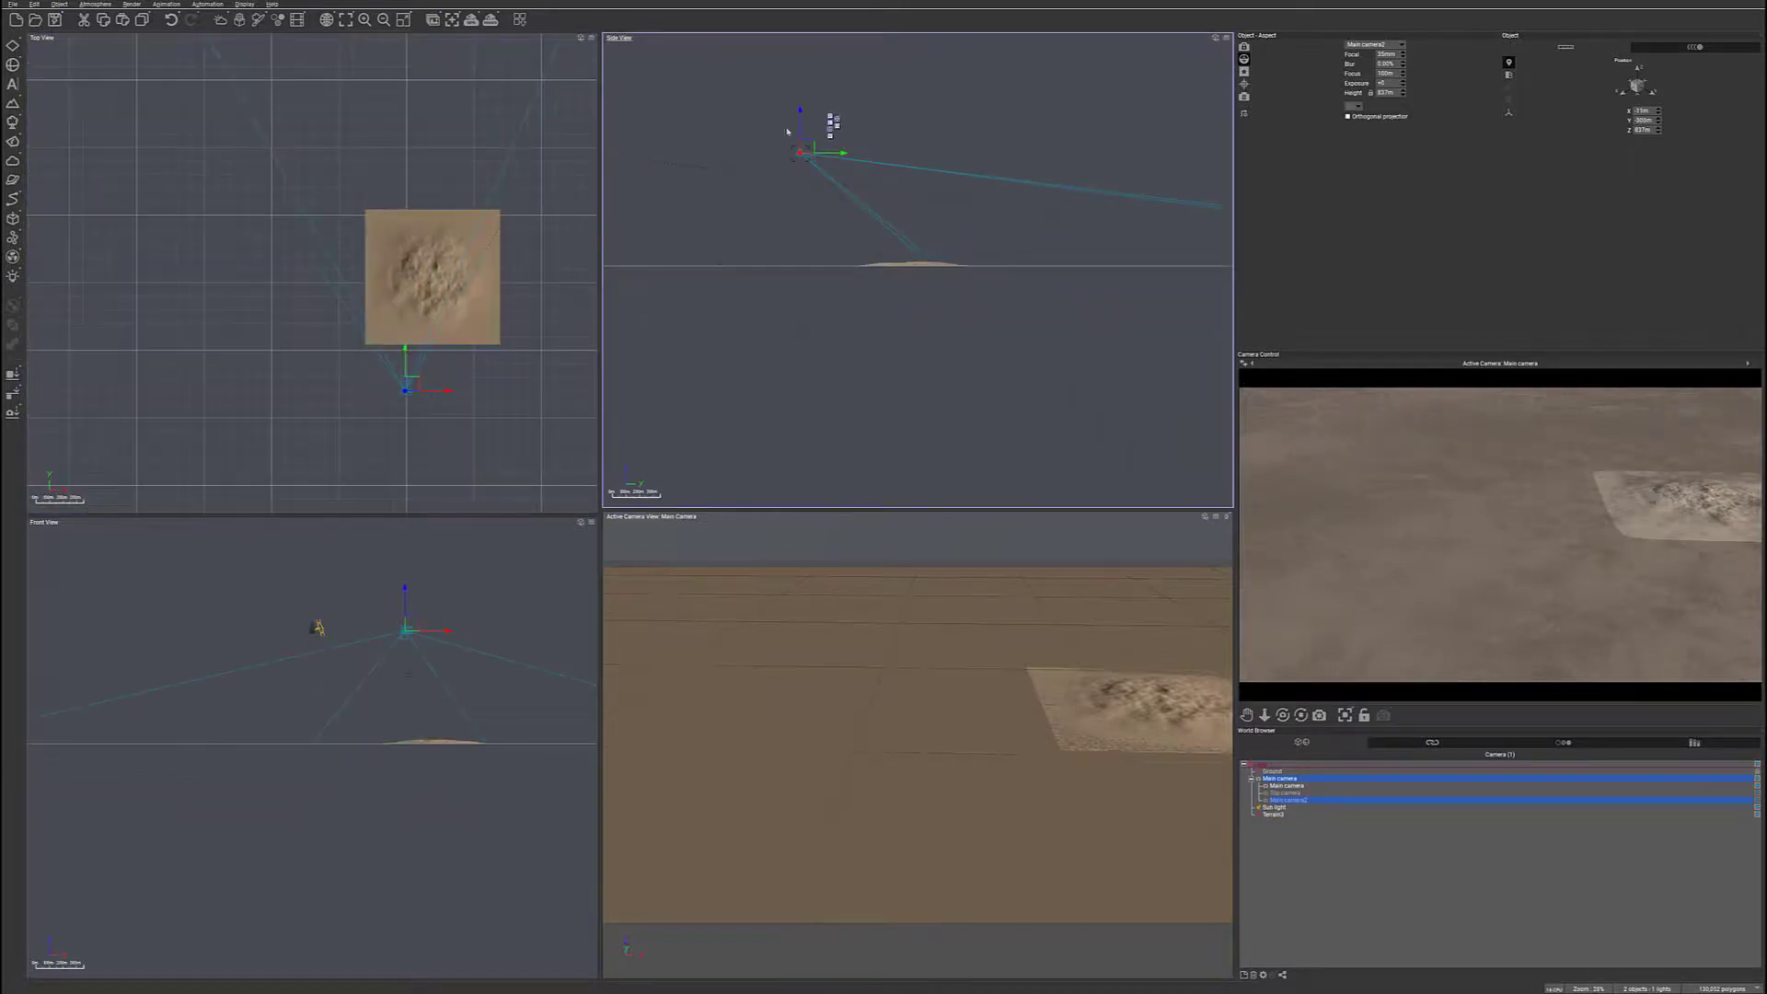
left_click_drag(808, 145, 854, 233)
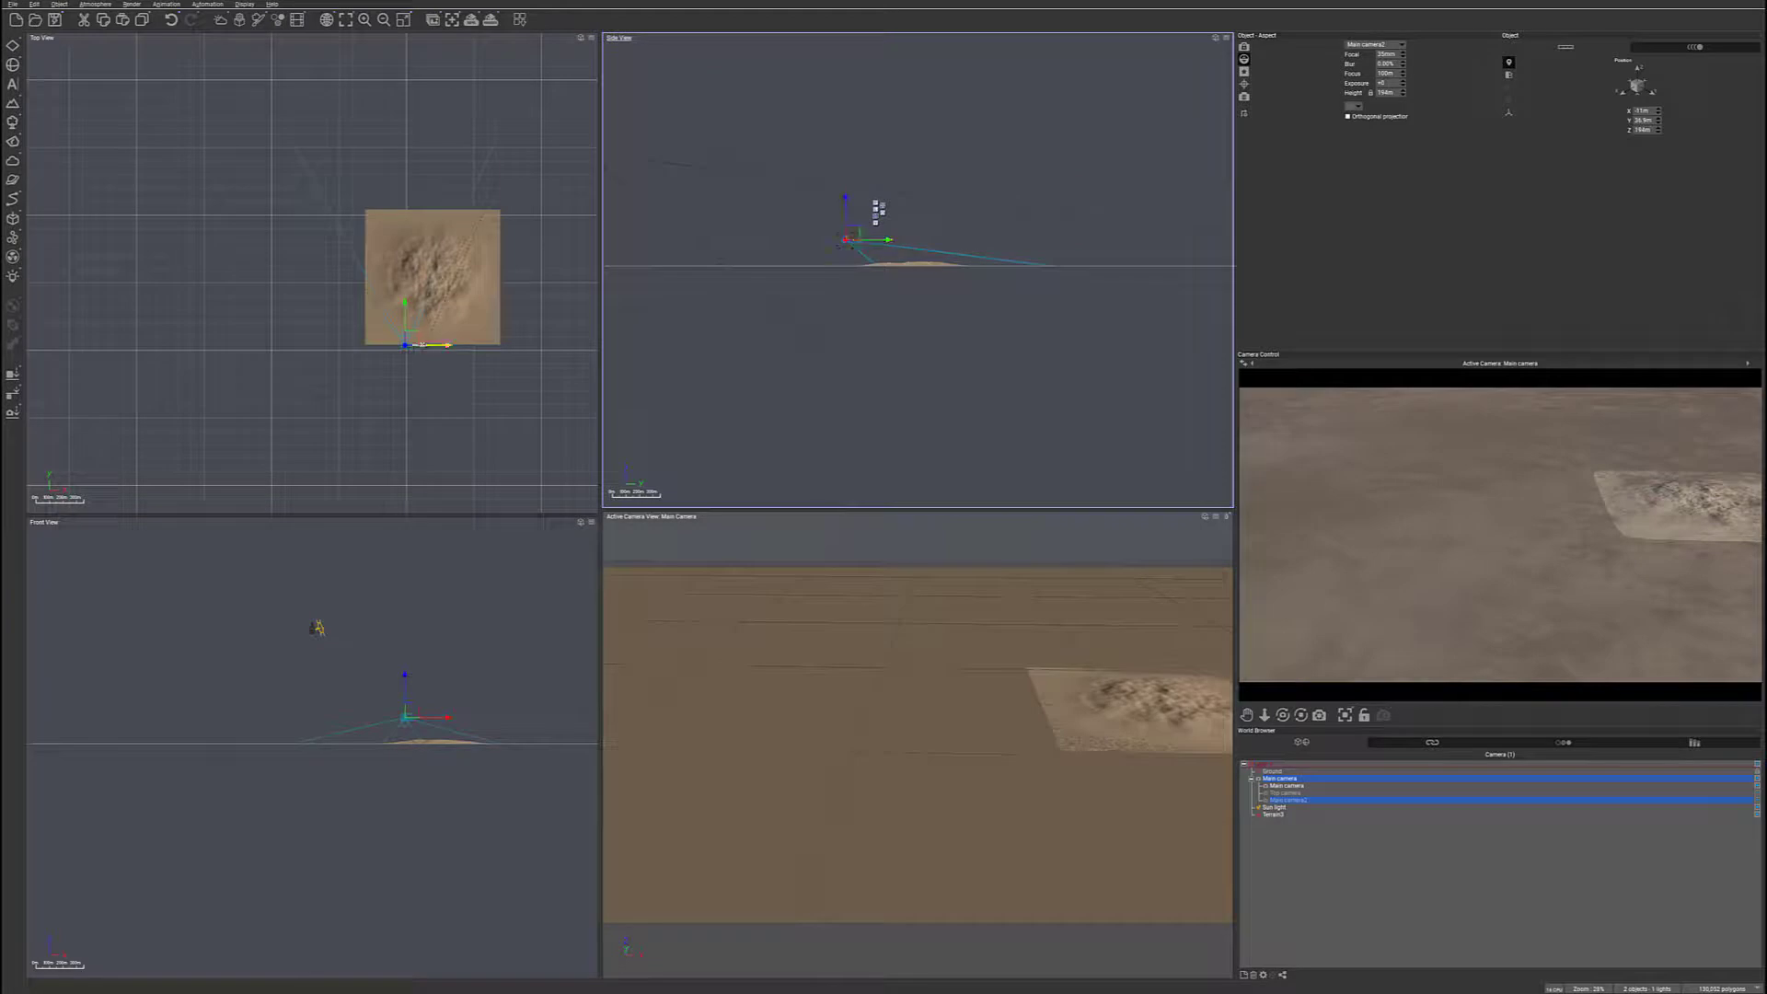
- Make the duplicated camera active and move it lower and farther forward over the terrain
double_click(1297, 800)
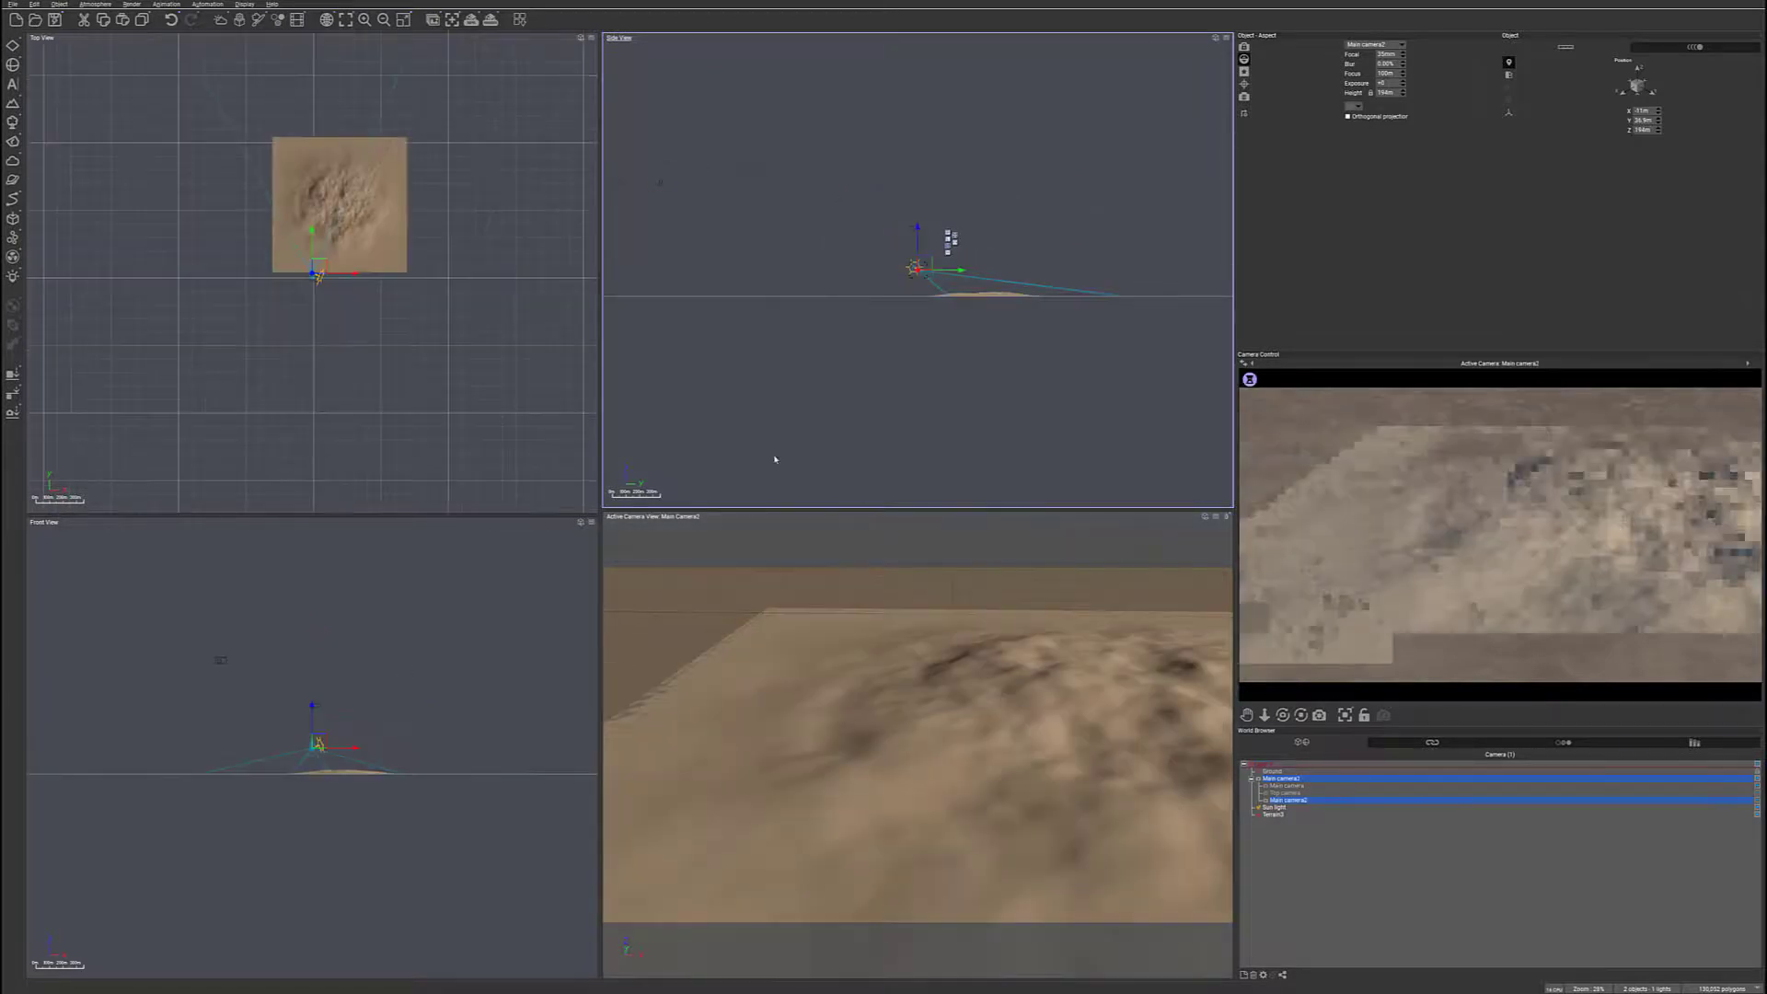
scroll(934, 268, "up", 3)
scroll(769, 262, "up", 3)
left_click_drag(807, 270, 889, 309)
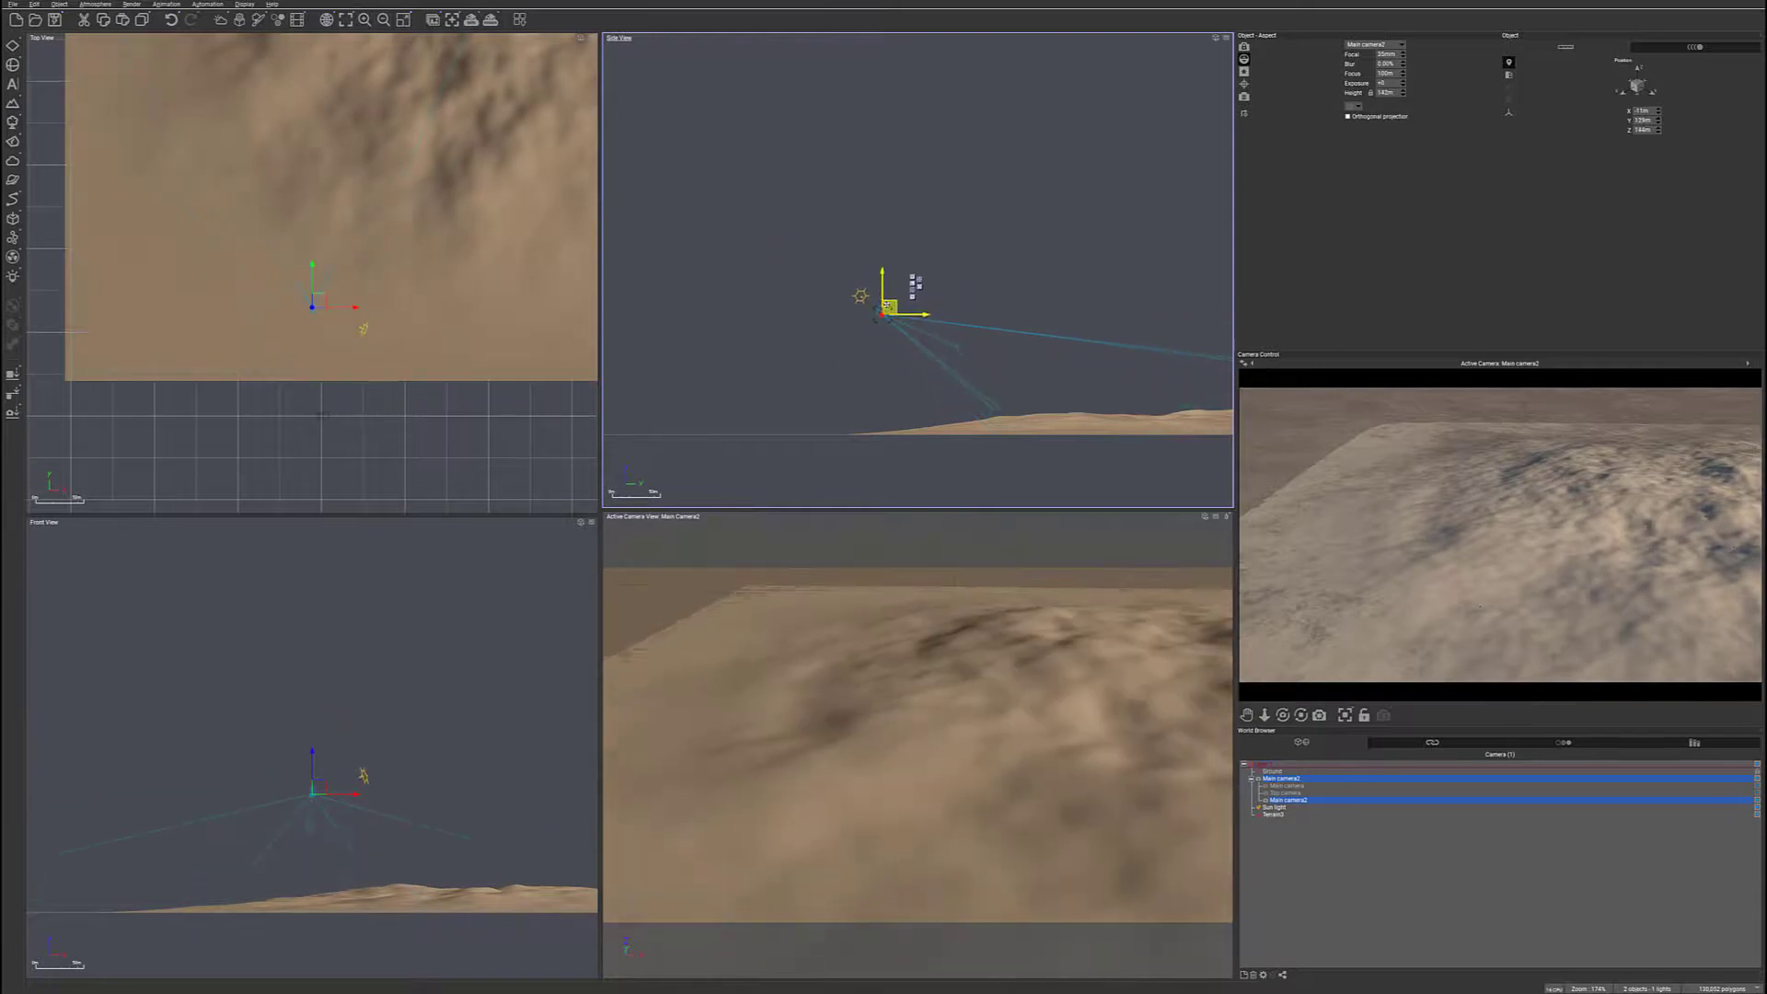
- Open the terrain's altitude production function graph and spread out its Position, fractal, Multiply and Altitude nodes
double_click(1281, 814)
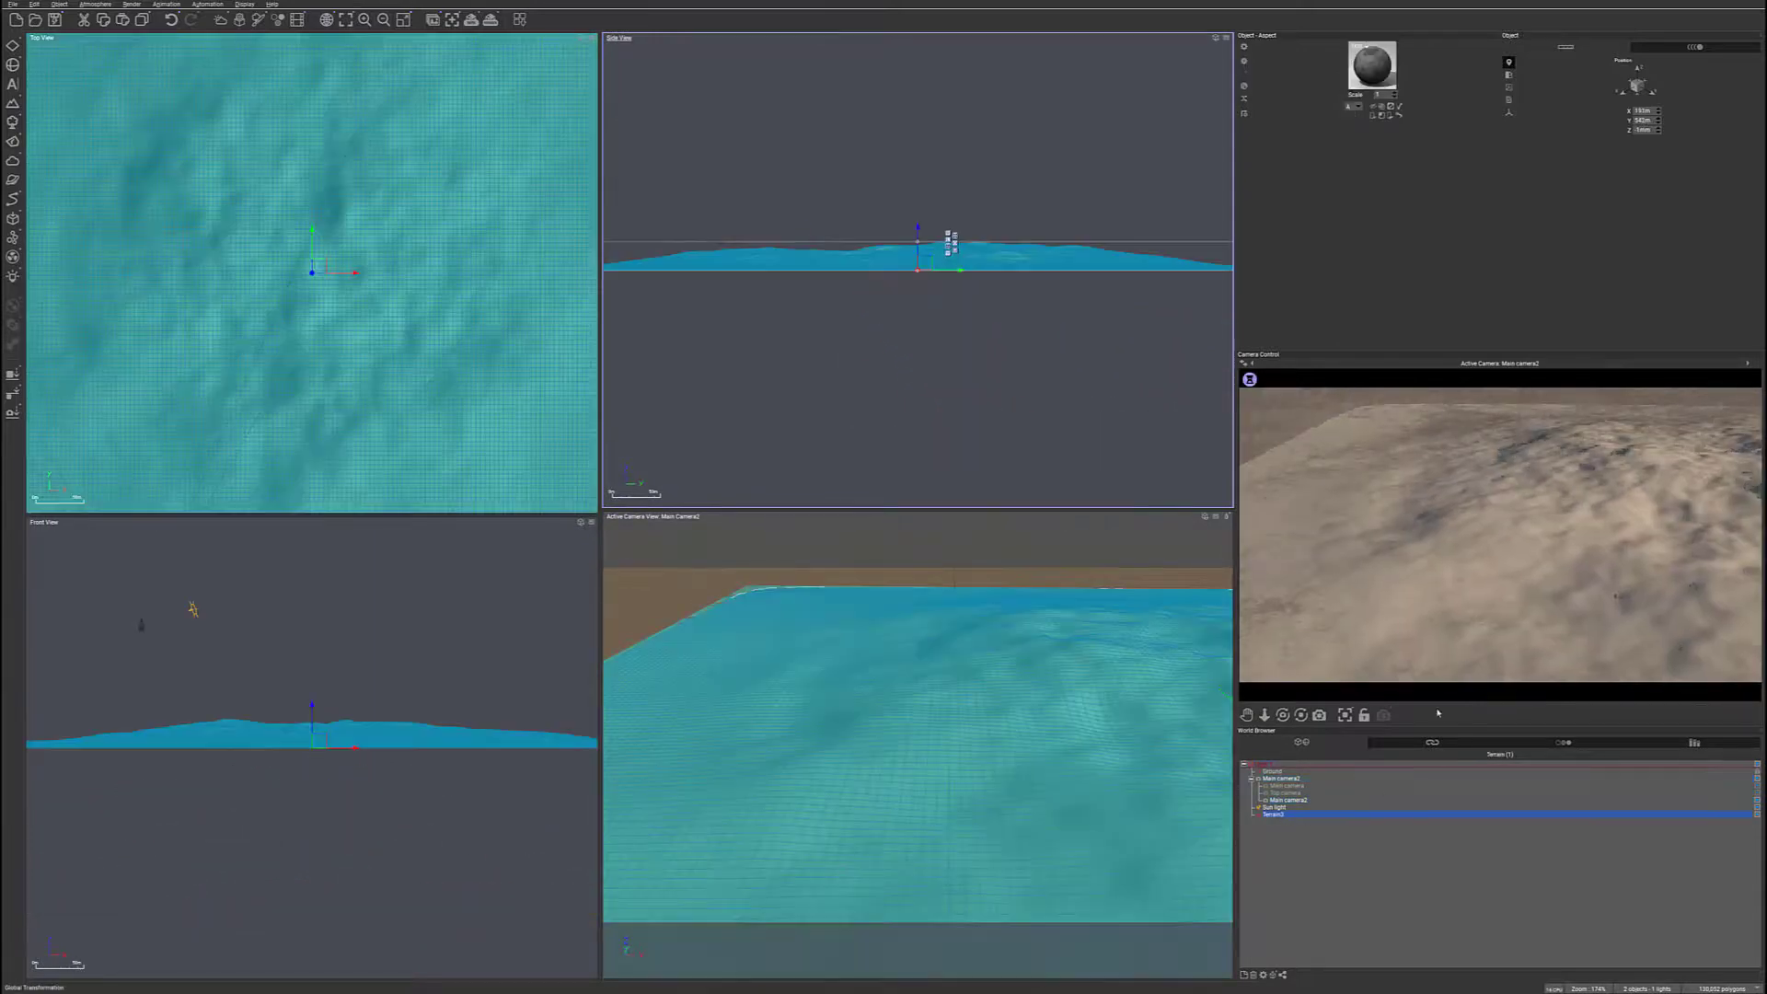
left_click(491, 308)
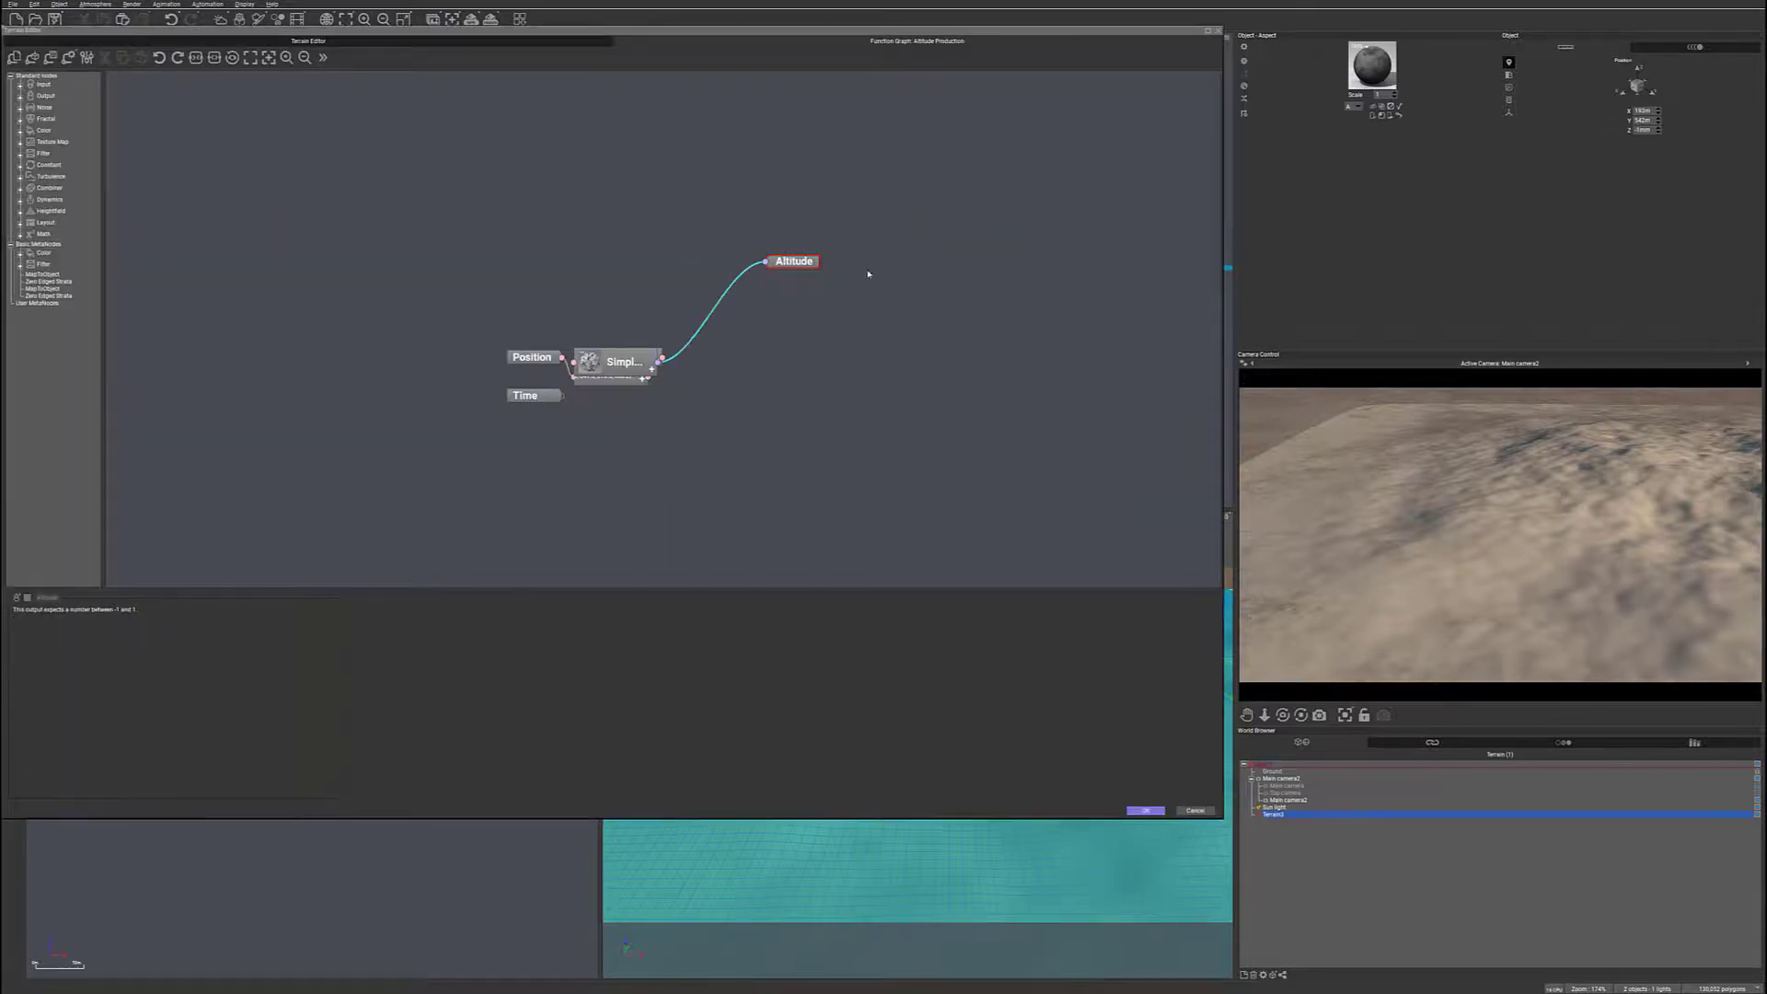
left_click_drag(788, 260, 999, 294)
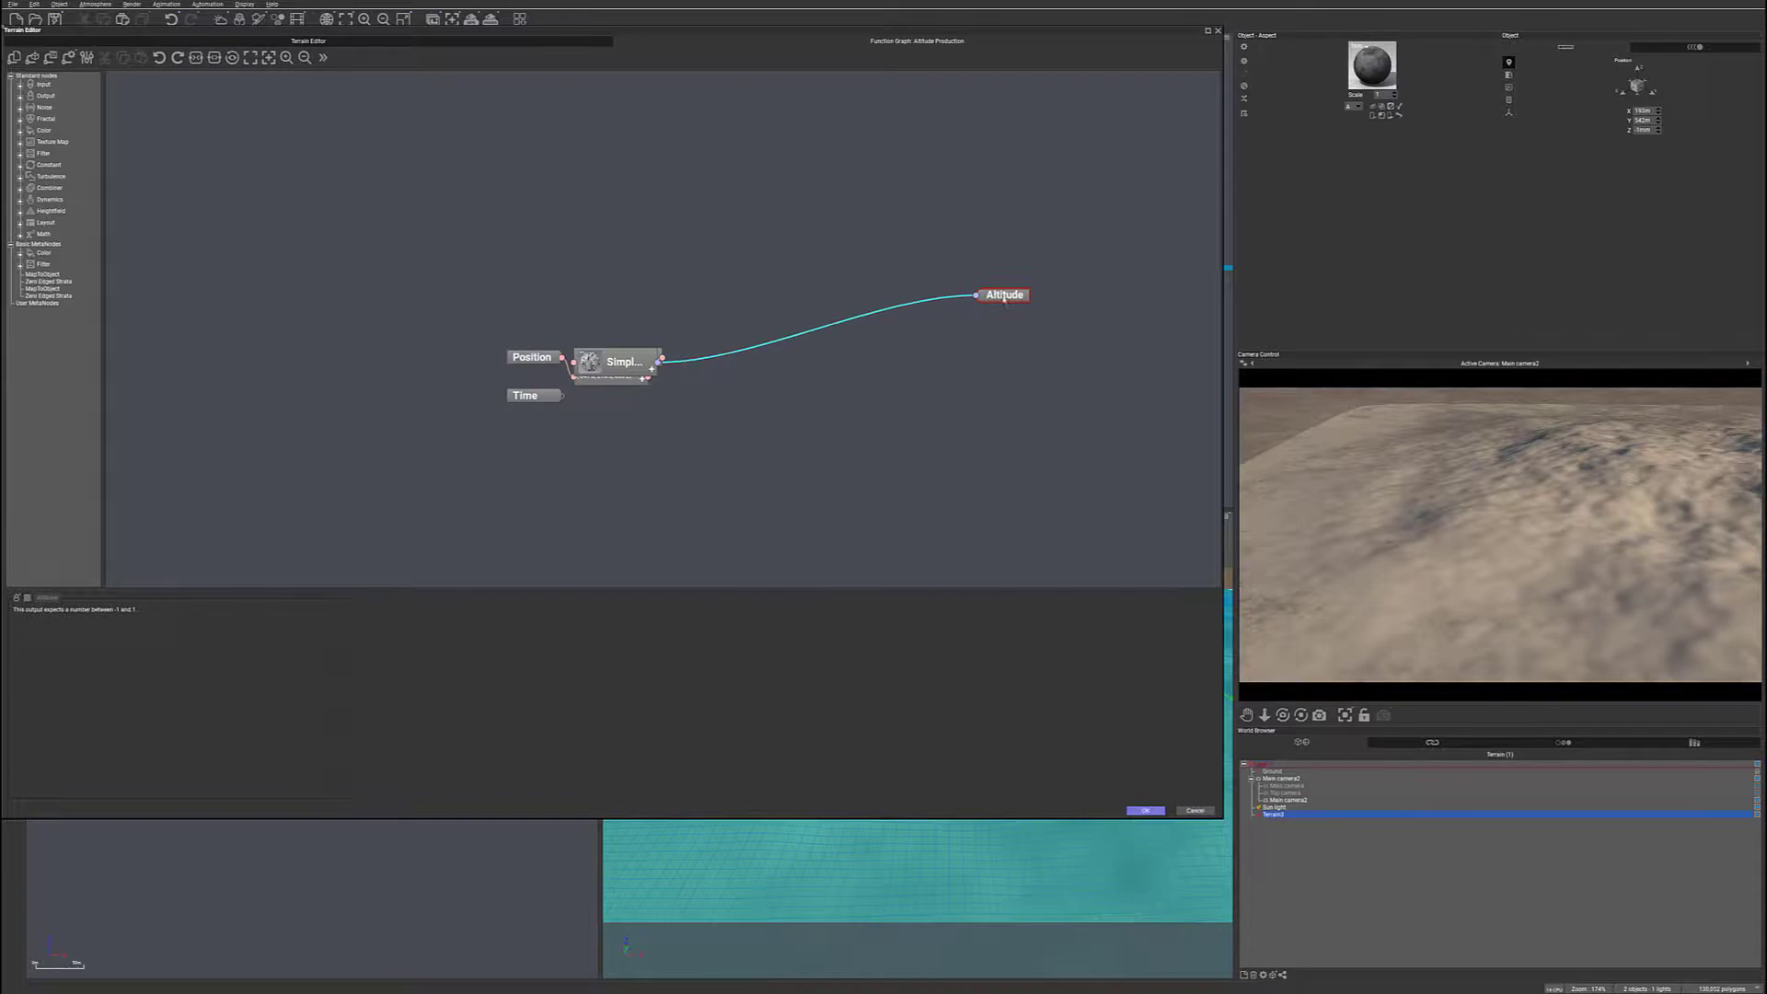
left_click_drag(616, 370, 809, 212)
left_click_drag(626, 358, 679, 239)
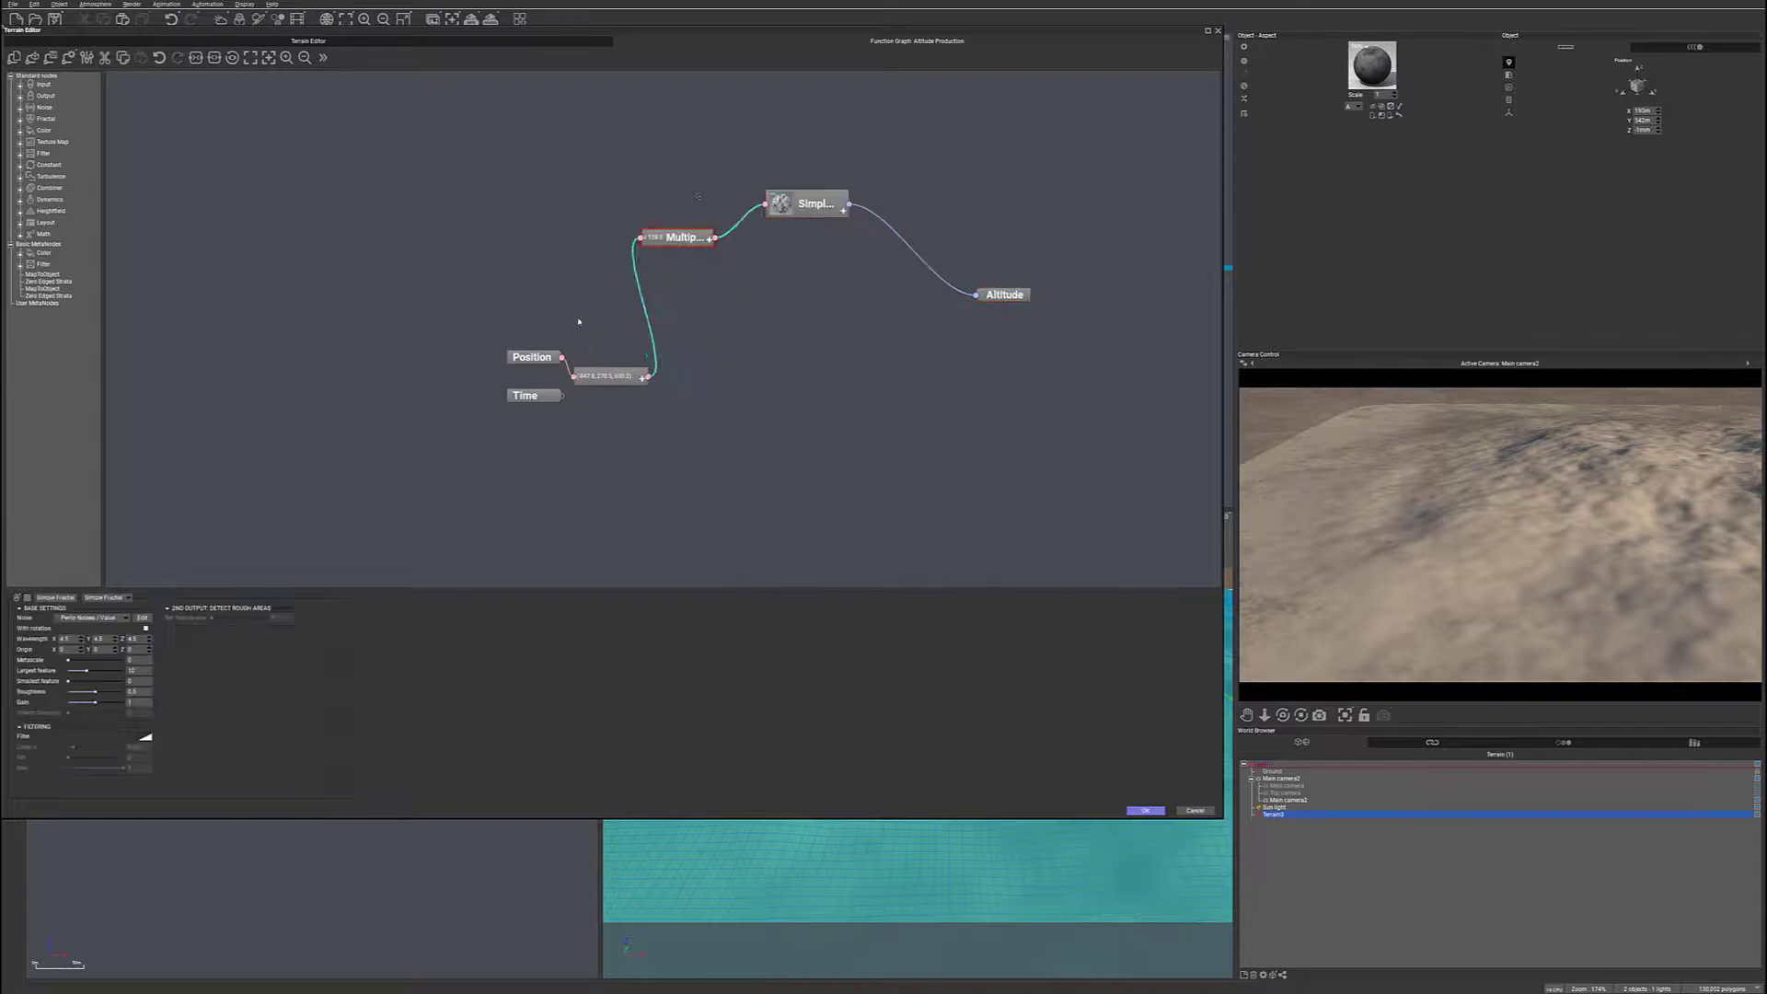
left_click_drag(533, 357, 298, 246)
left_click_drag(608, 376, 425, 212)
left_click_drag(679, 237, 578, 256)
left_click_drag(821, 204, 820, 267)
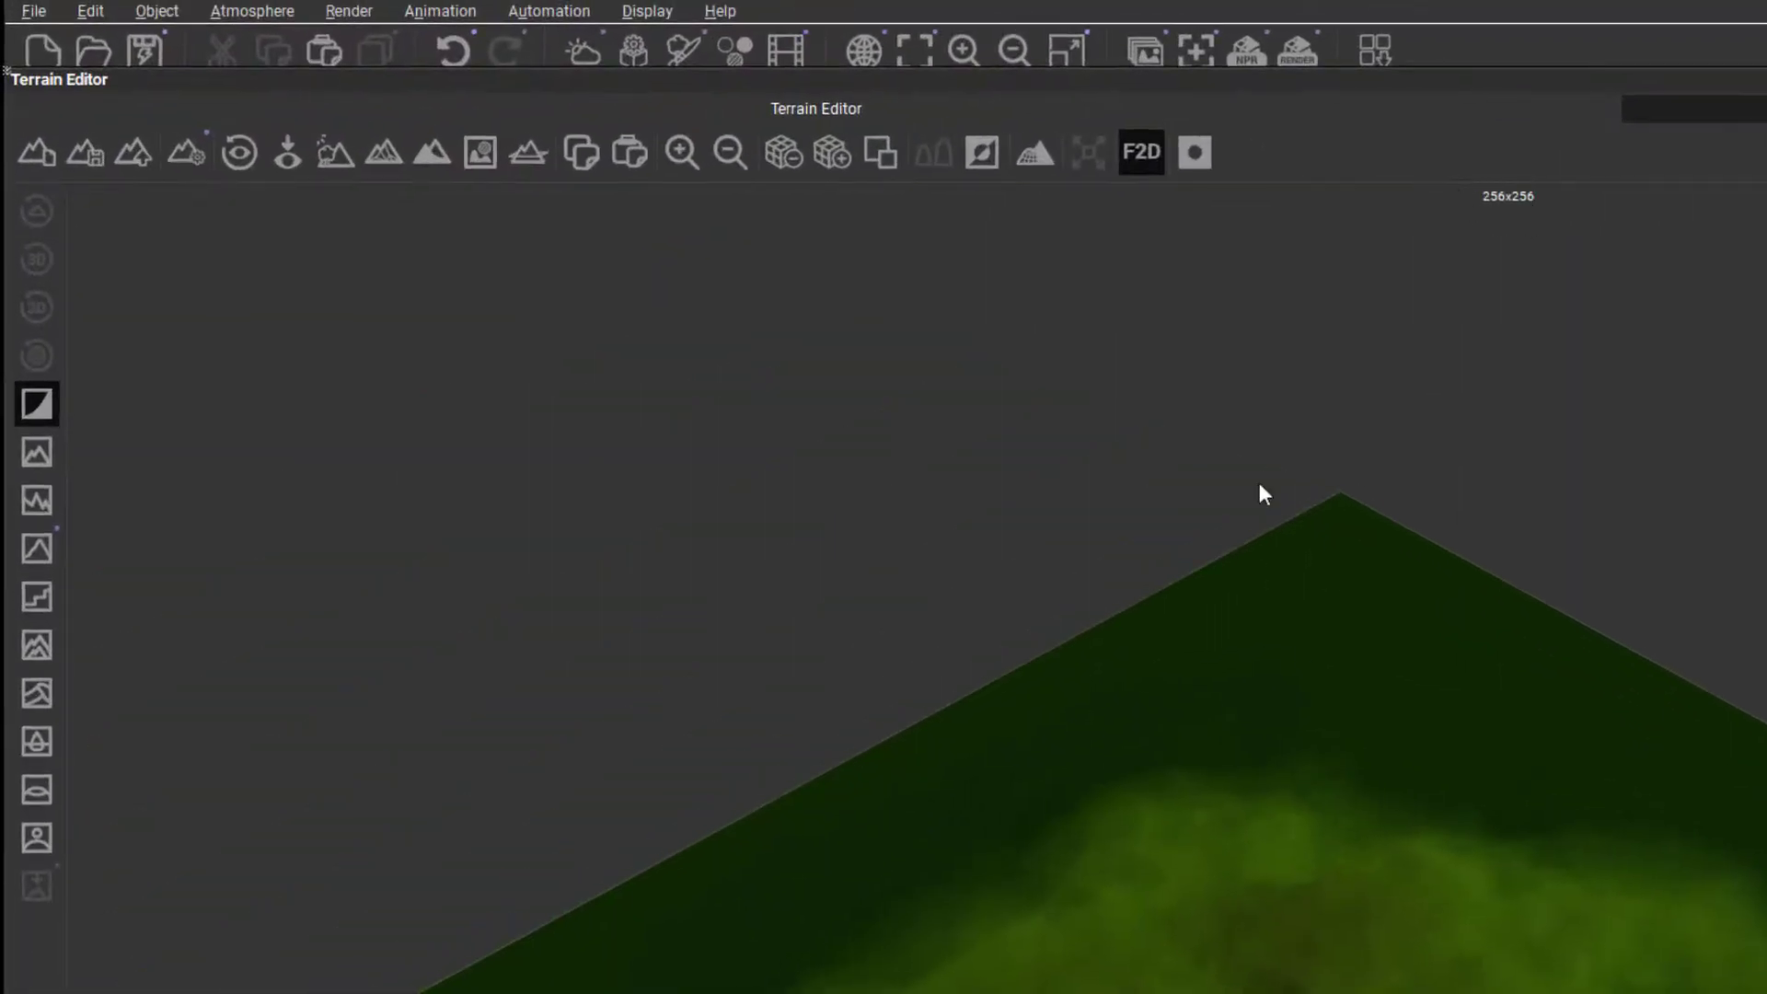
- Raise the terrain's resolution to 1024x1024
left_click(821, 153)
left_click(821, 153)
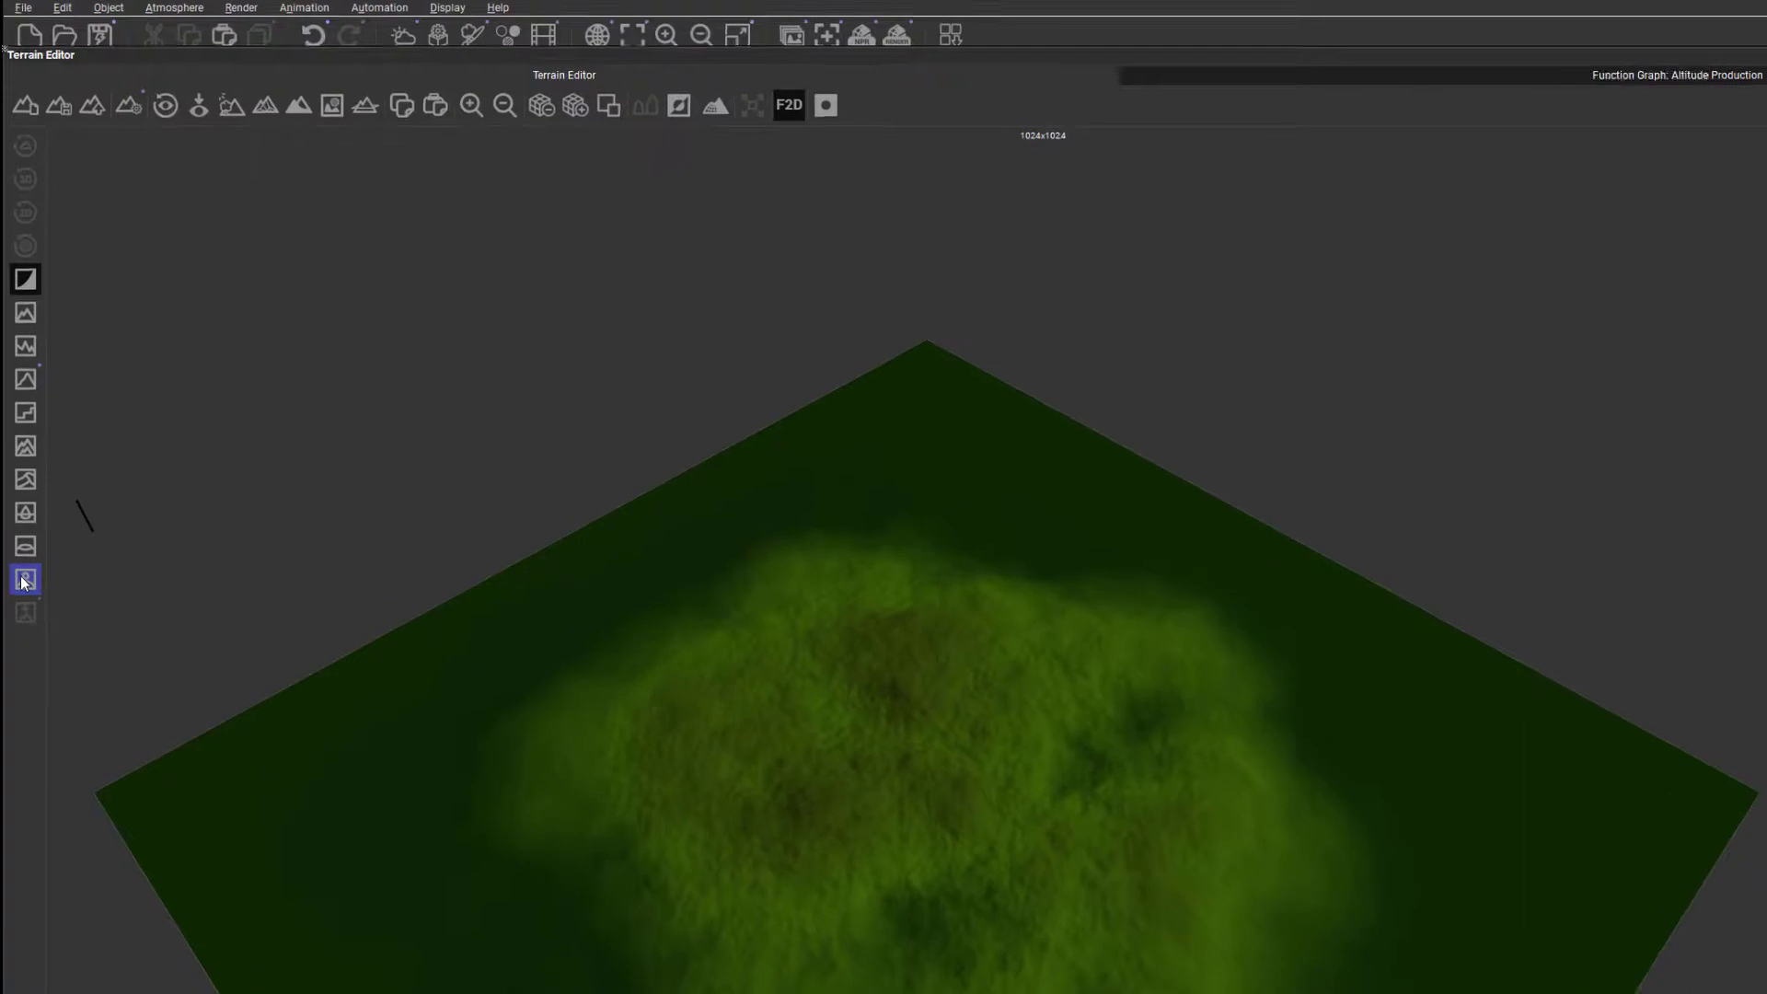
- Import the bitmap map-test-256x256.jpg as terrain data with Luminance interpretation, 100% proportions and Blend mixing, and apply the terrain edits
left_click(24, 580)
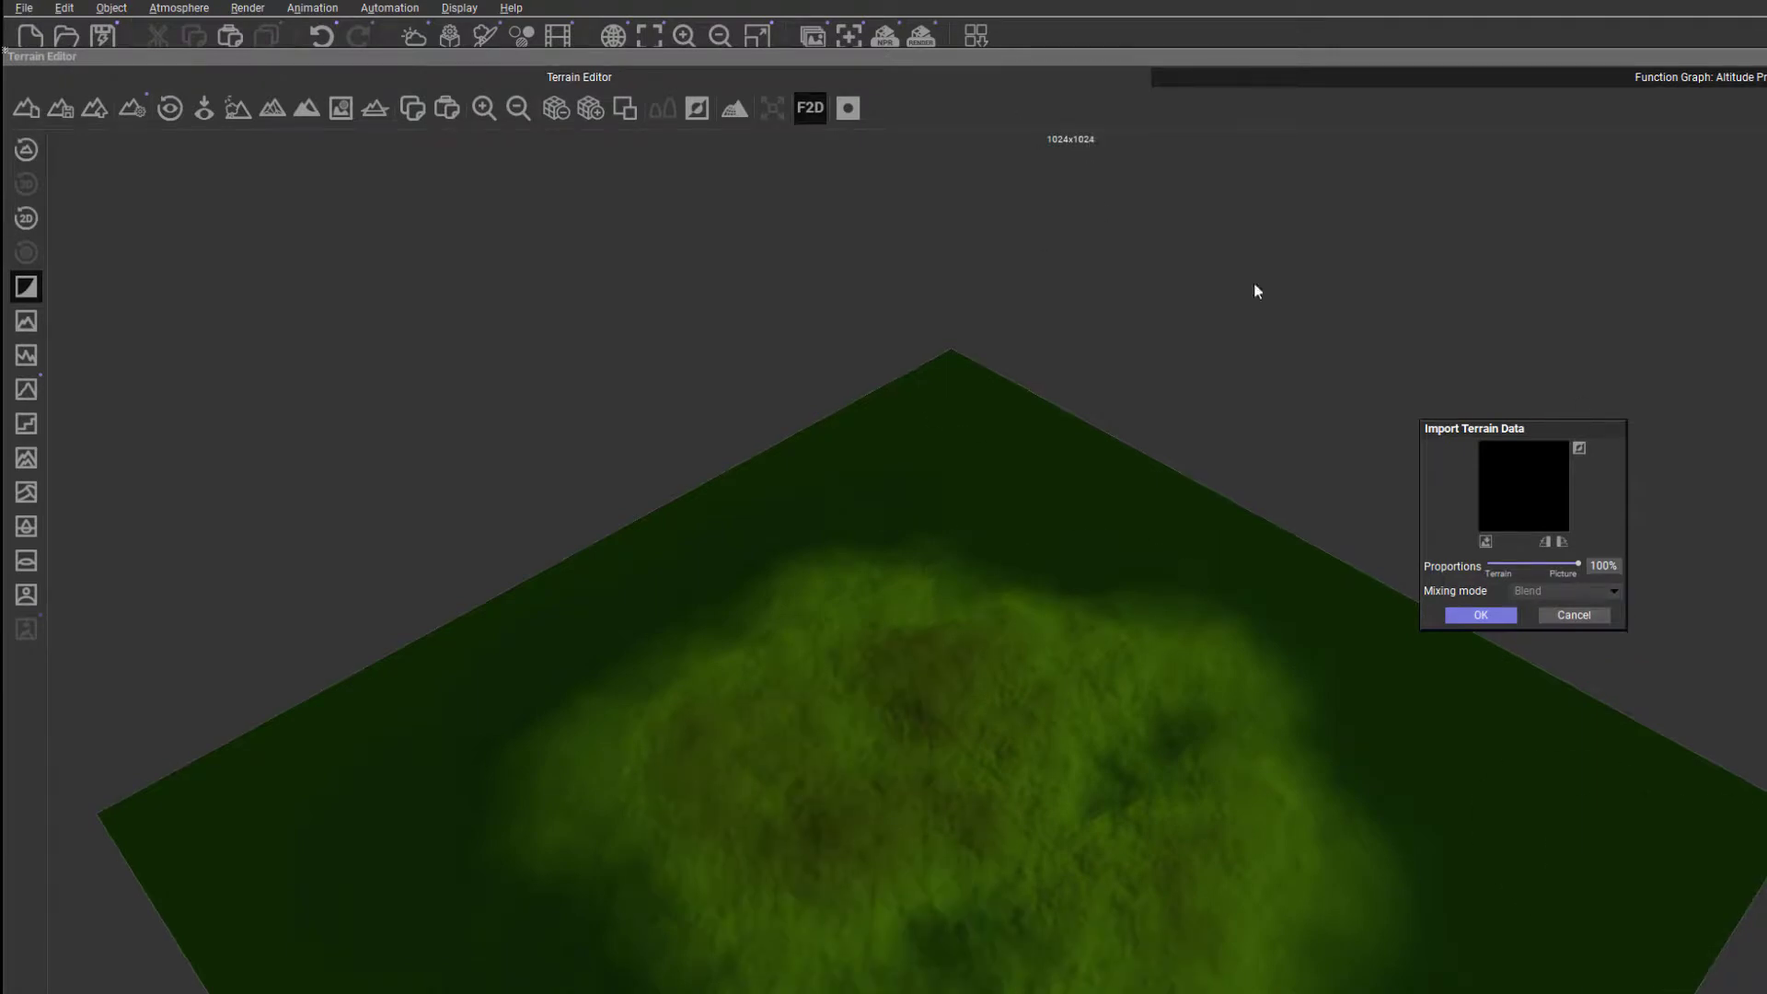
left_click(1486, 539)
mouse_move(360, 309)
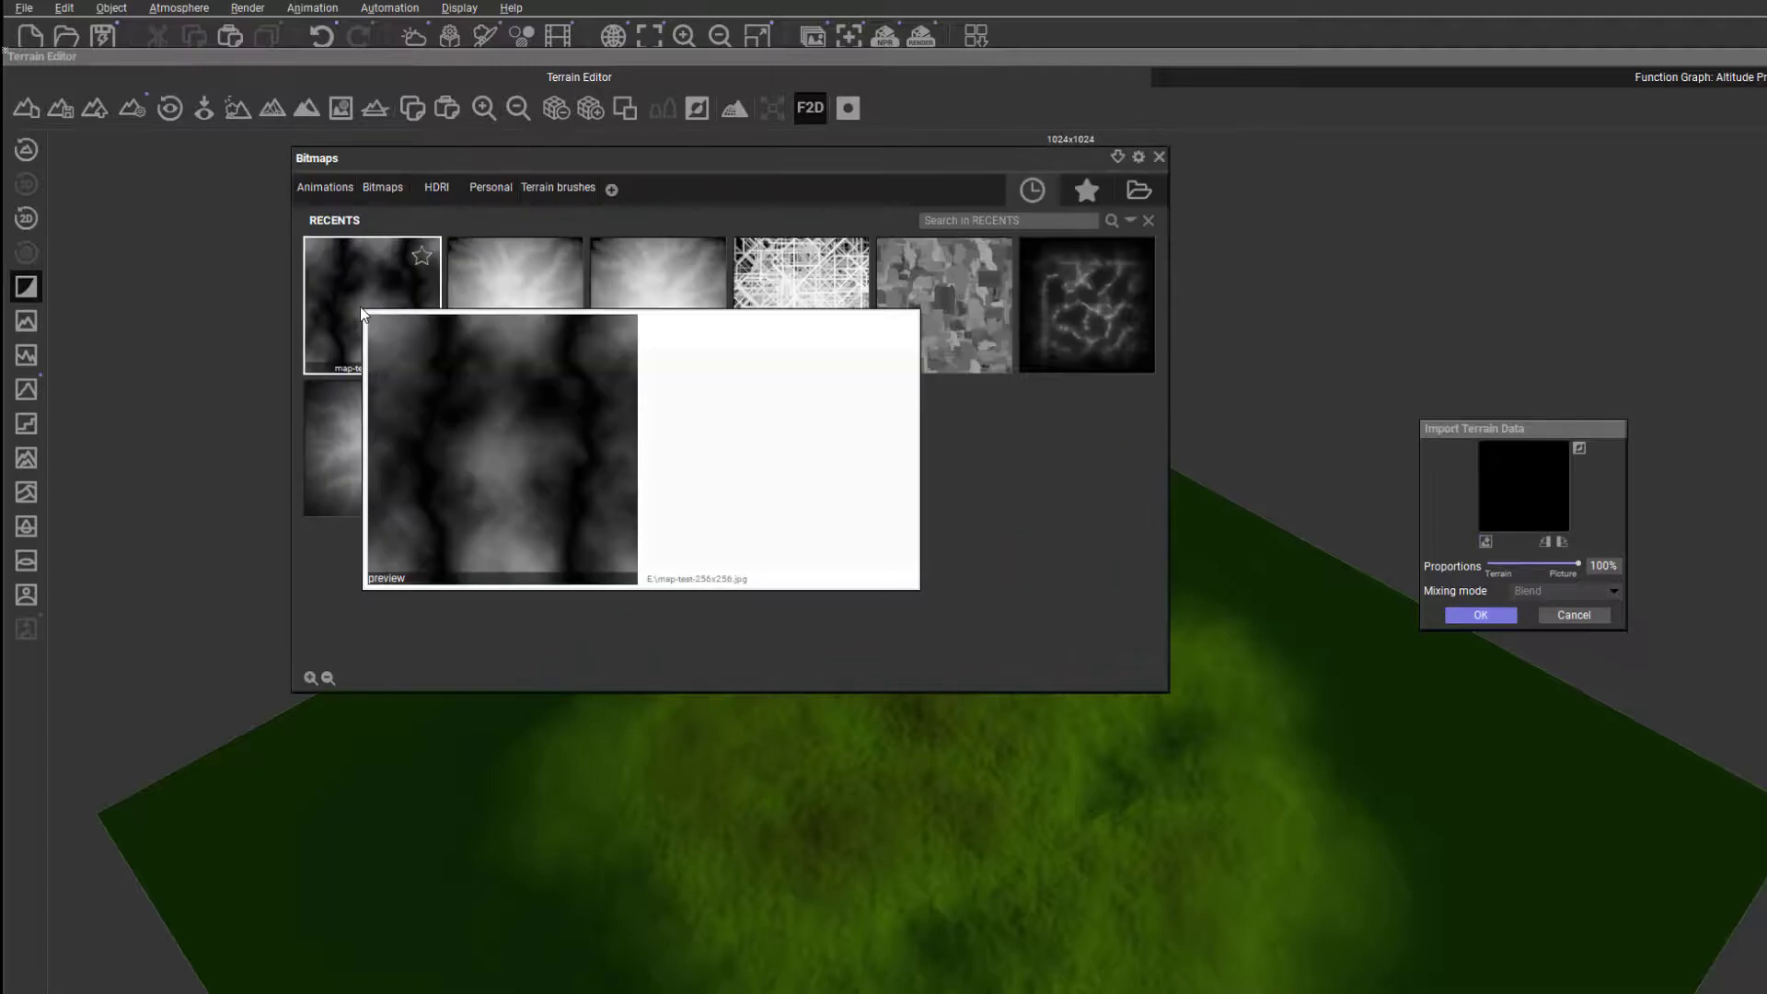
double_click(361, 306)
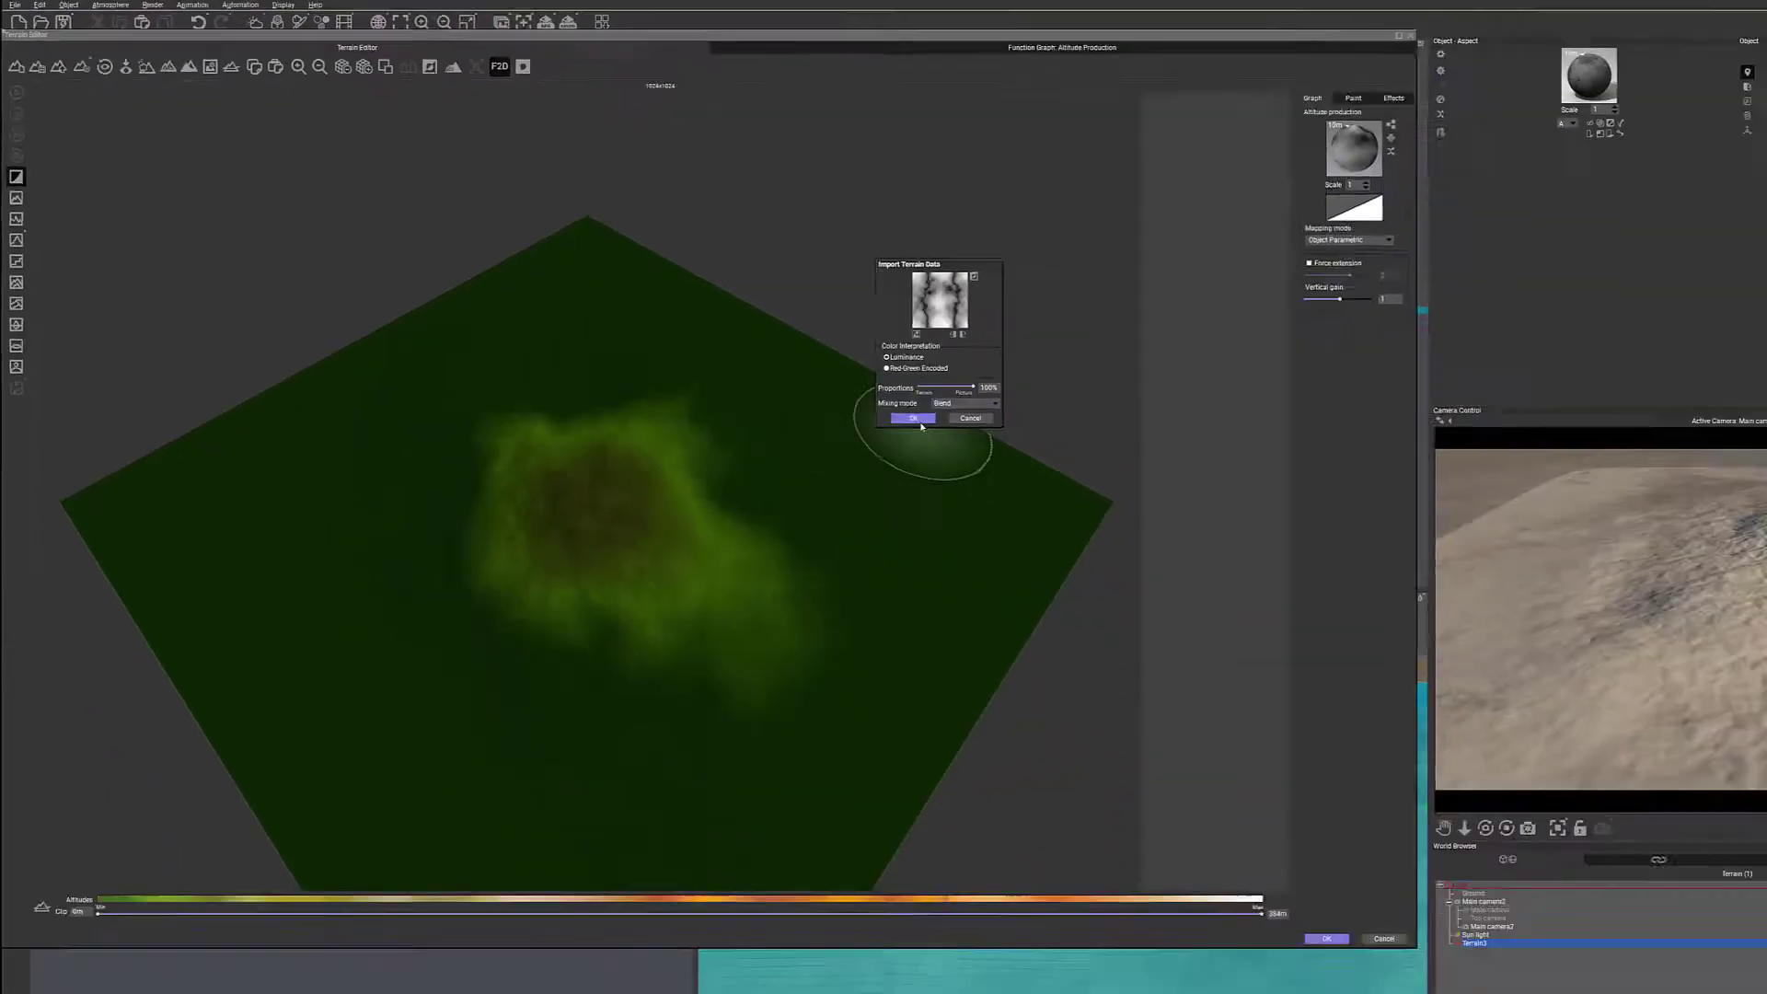
left_click(1481, 678)
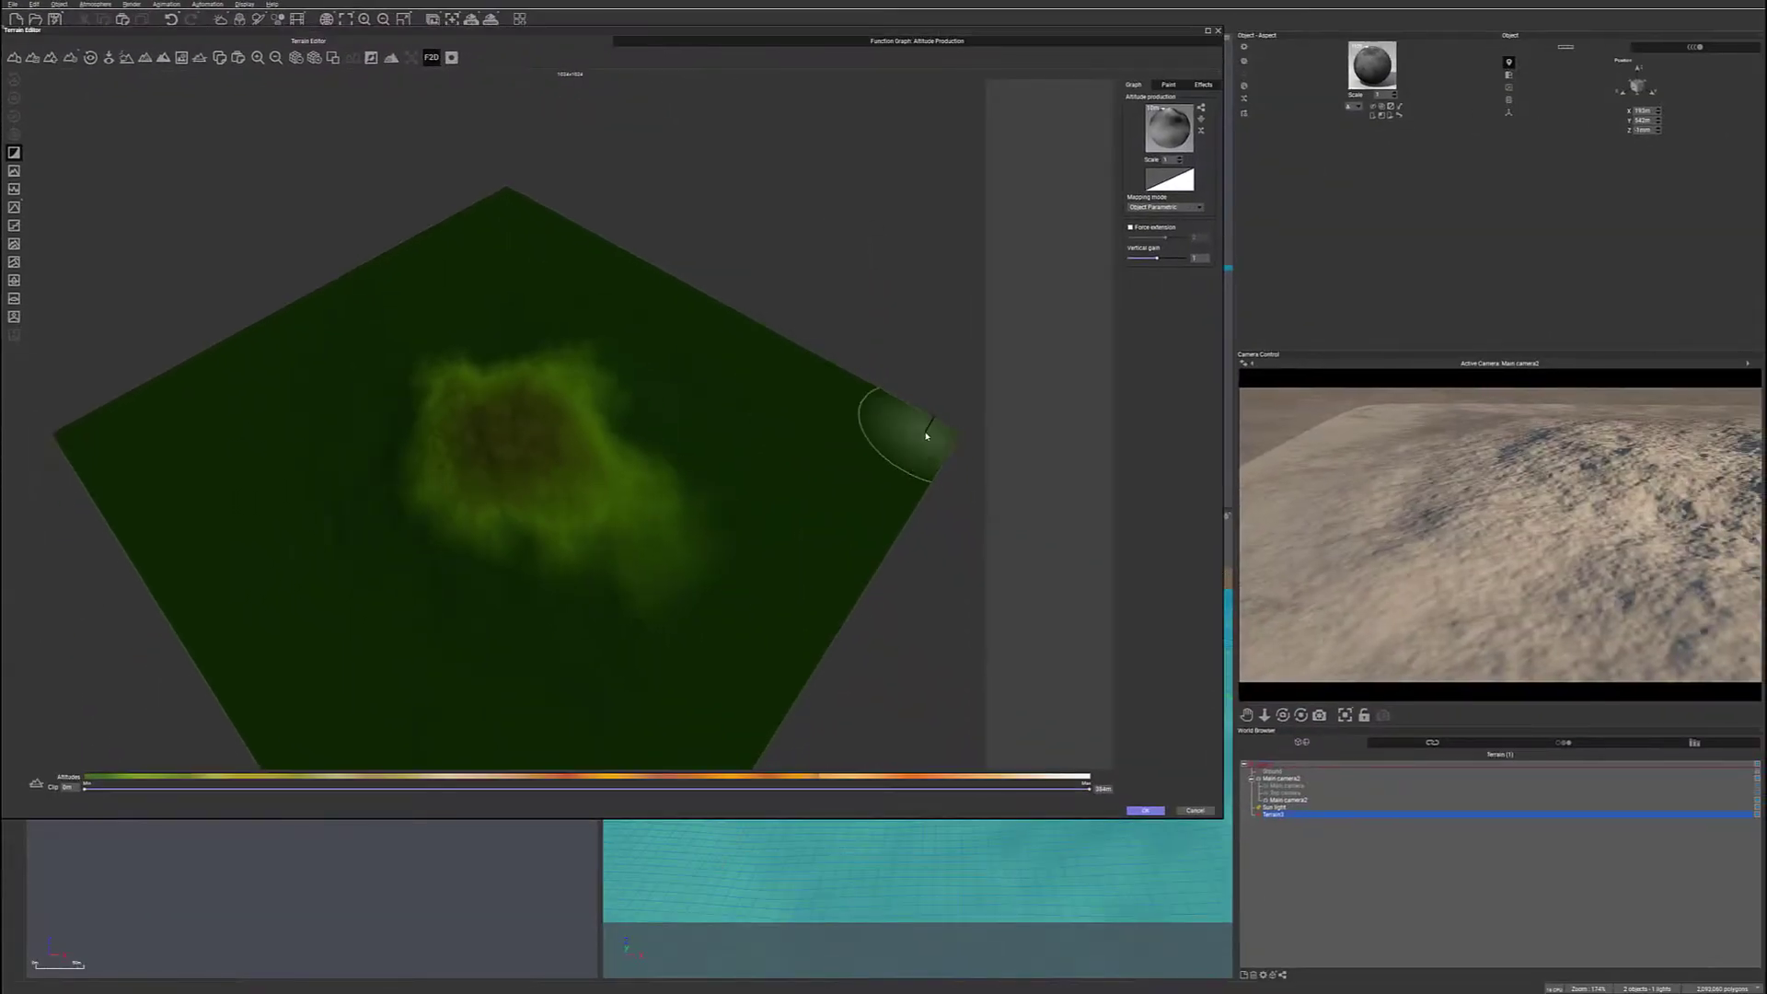
left_click(1145, 810)
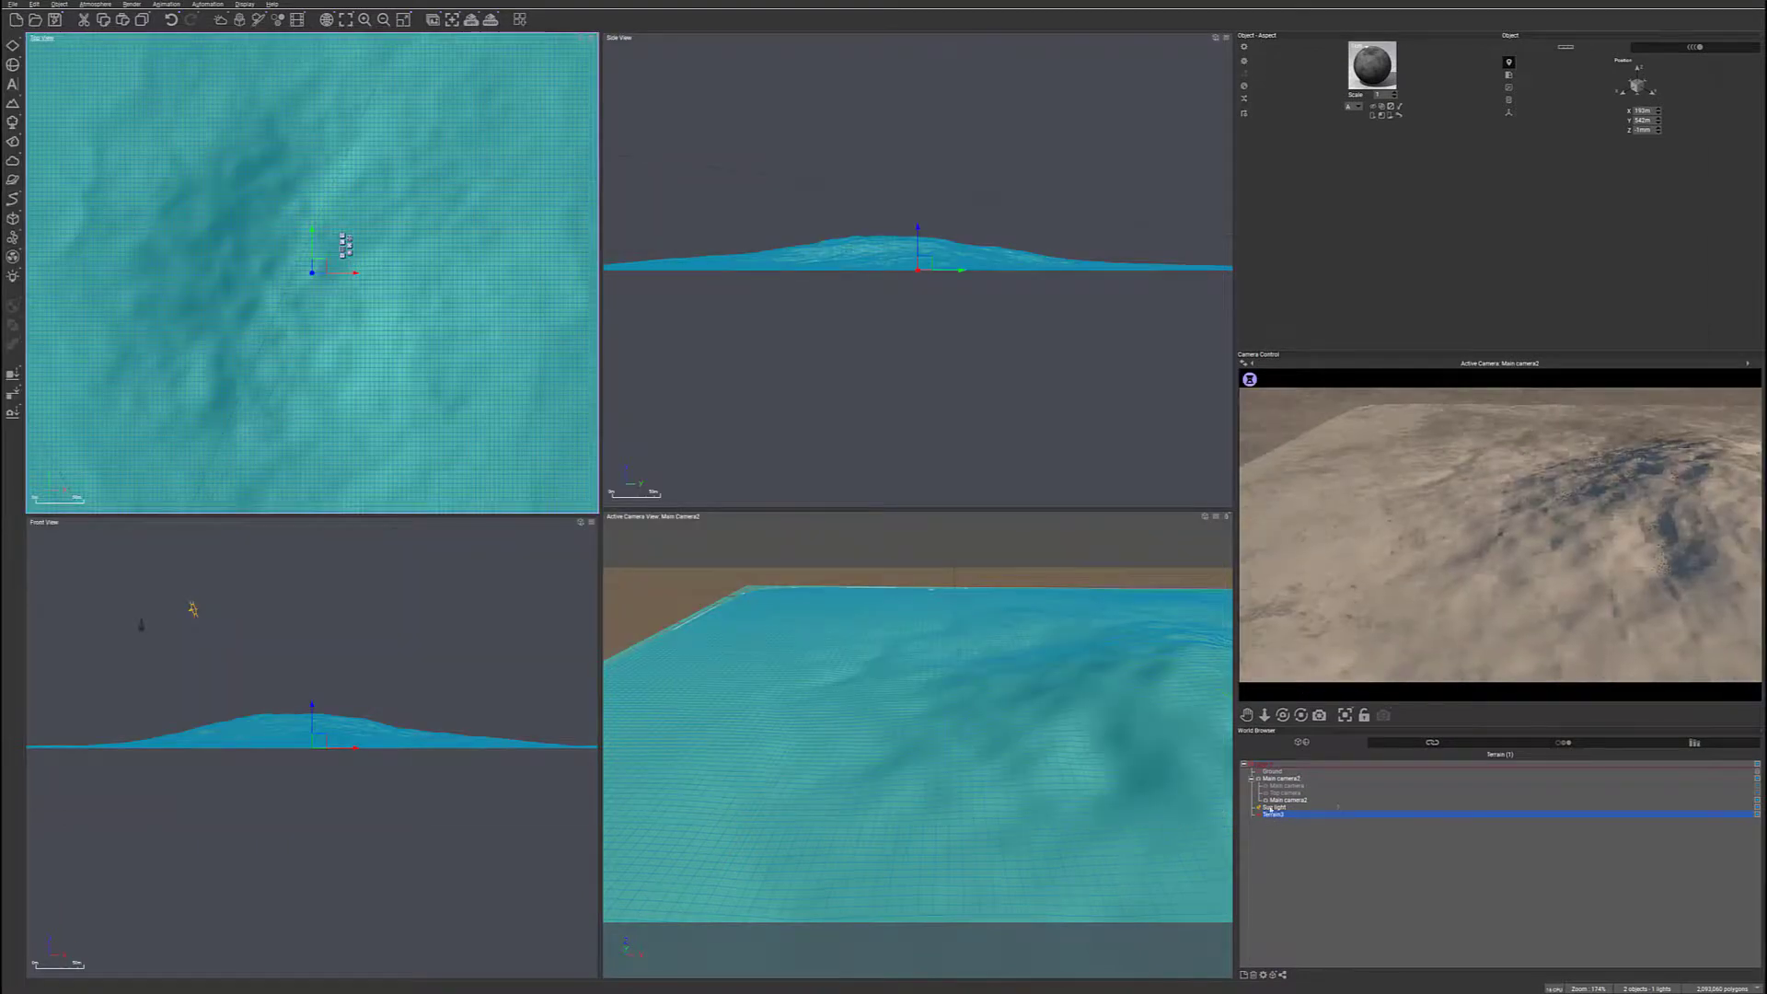
- Move the active camera down and forward so it sits close above the terrain's slope
left_click(1296, 779)
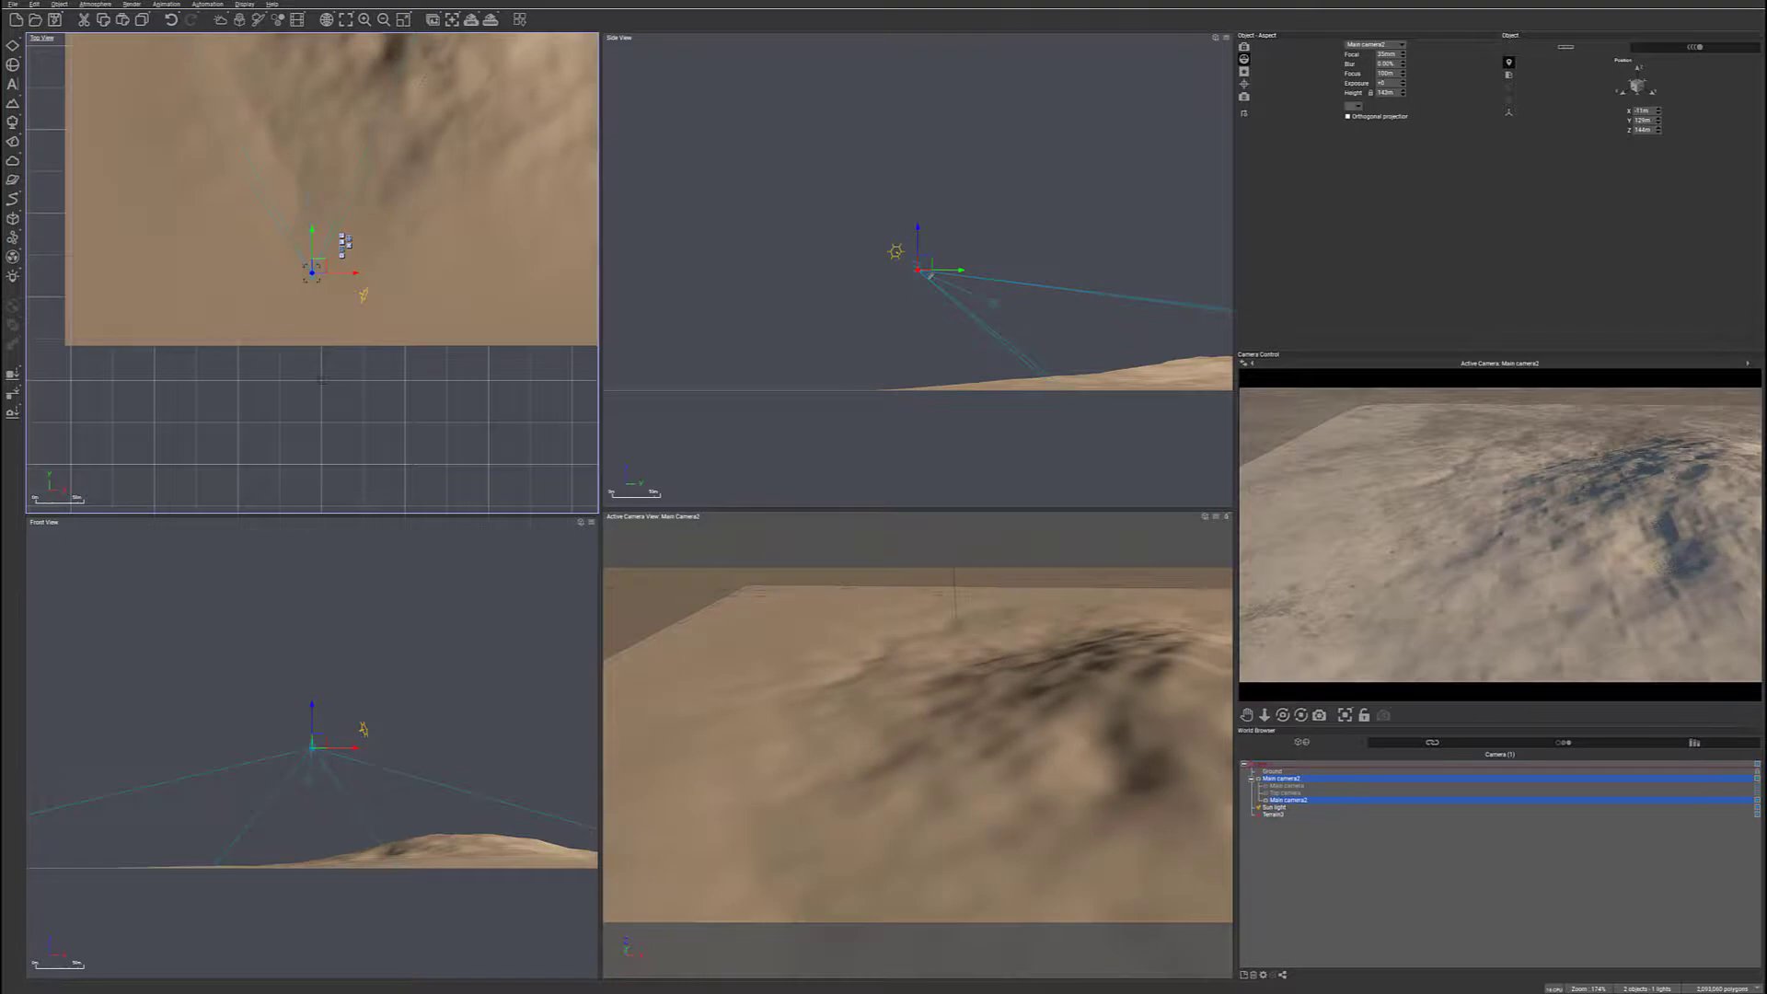
left_click_drag(927, 272, 1013, 333)
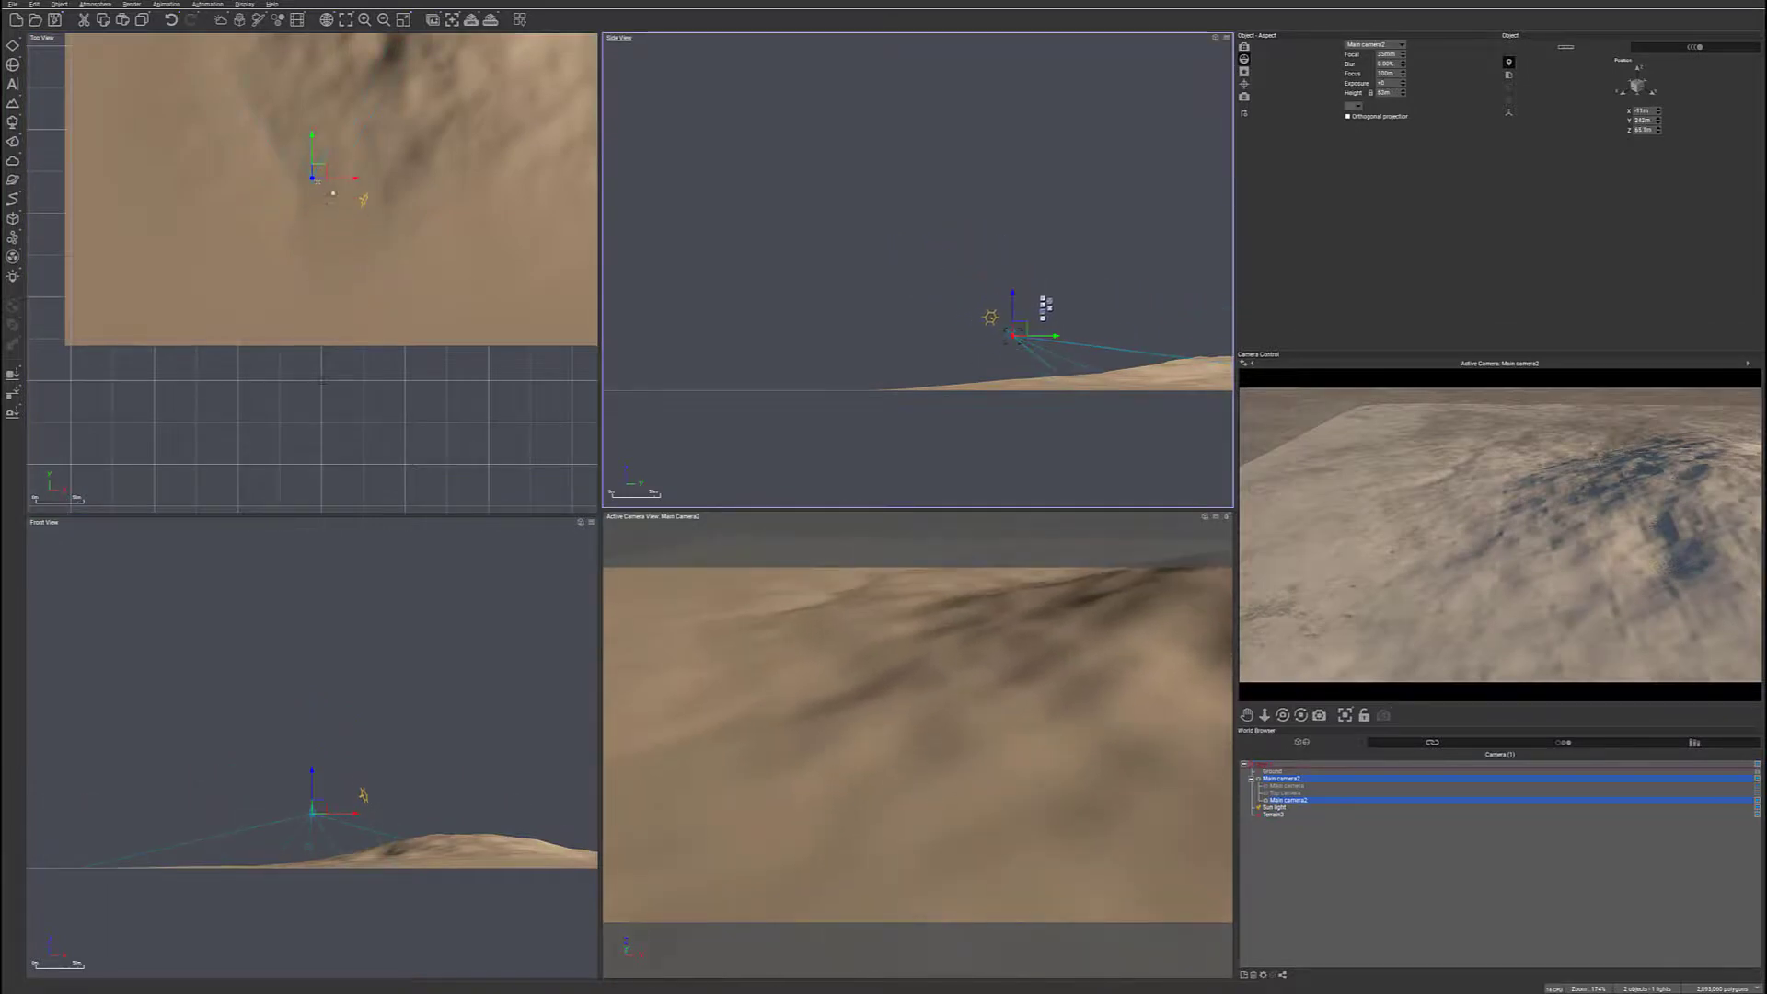
left_click_drag(317, 171, 385, 137)
scroll(358, 188, "up", 3)
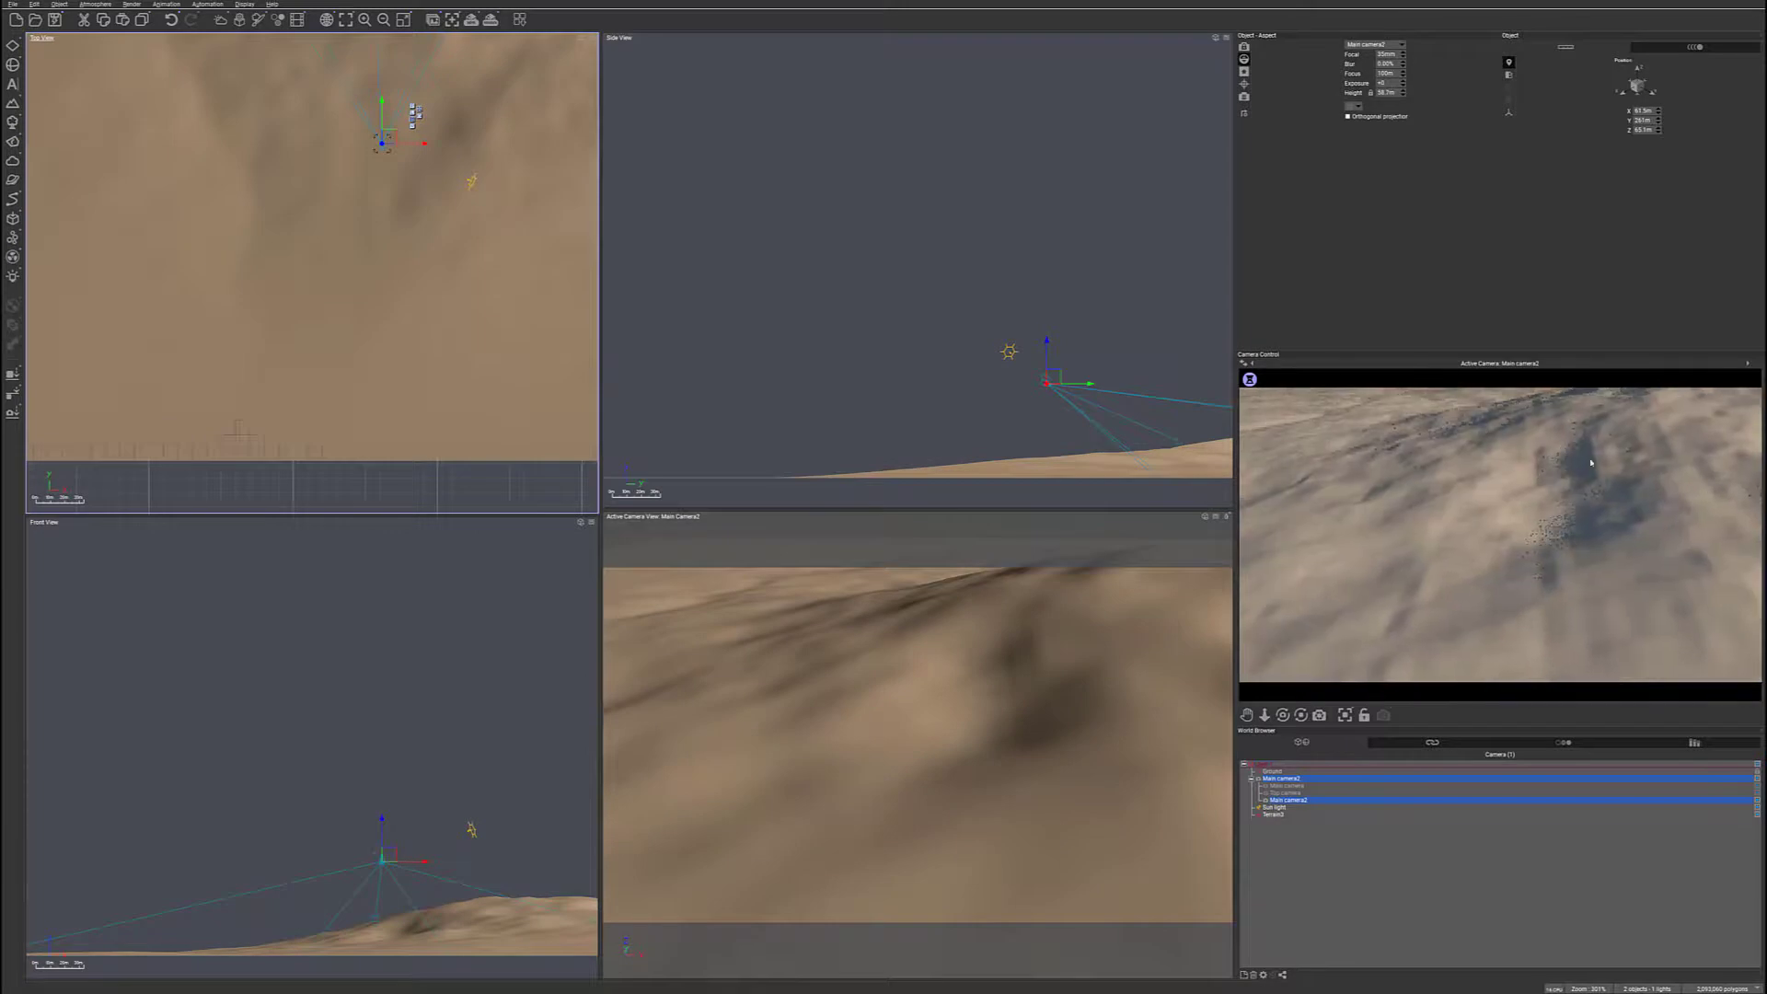
right_click(1628, 573)
left_click(1607, 554)
scroll(315, 353, "down", 8)
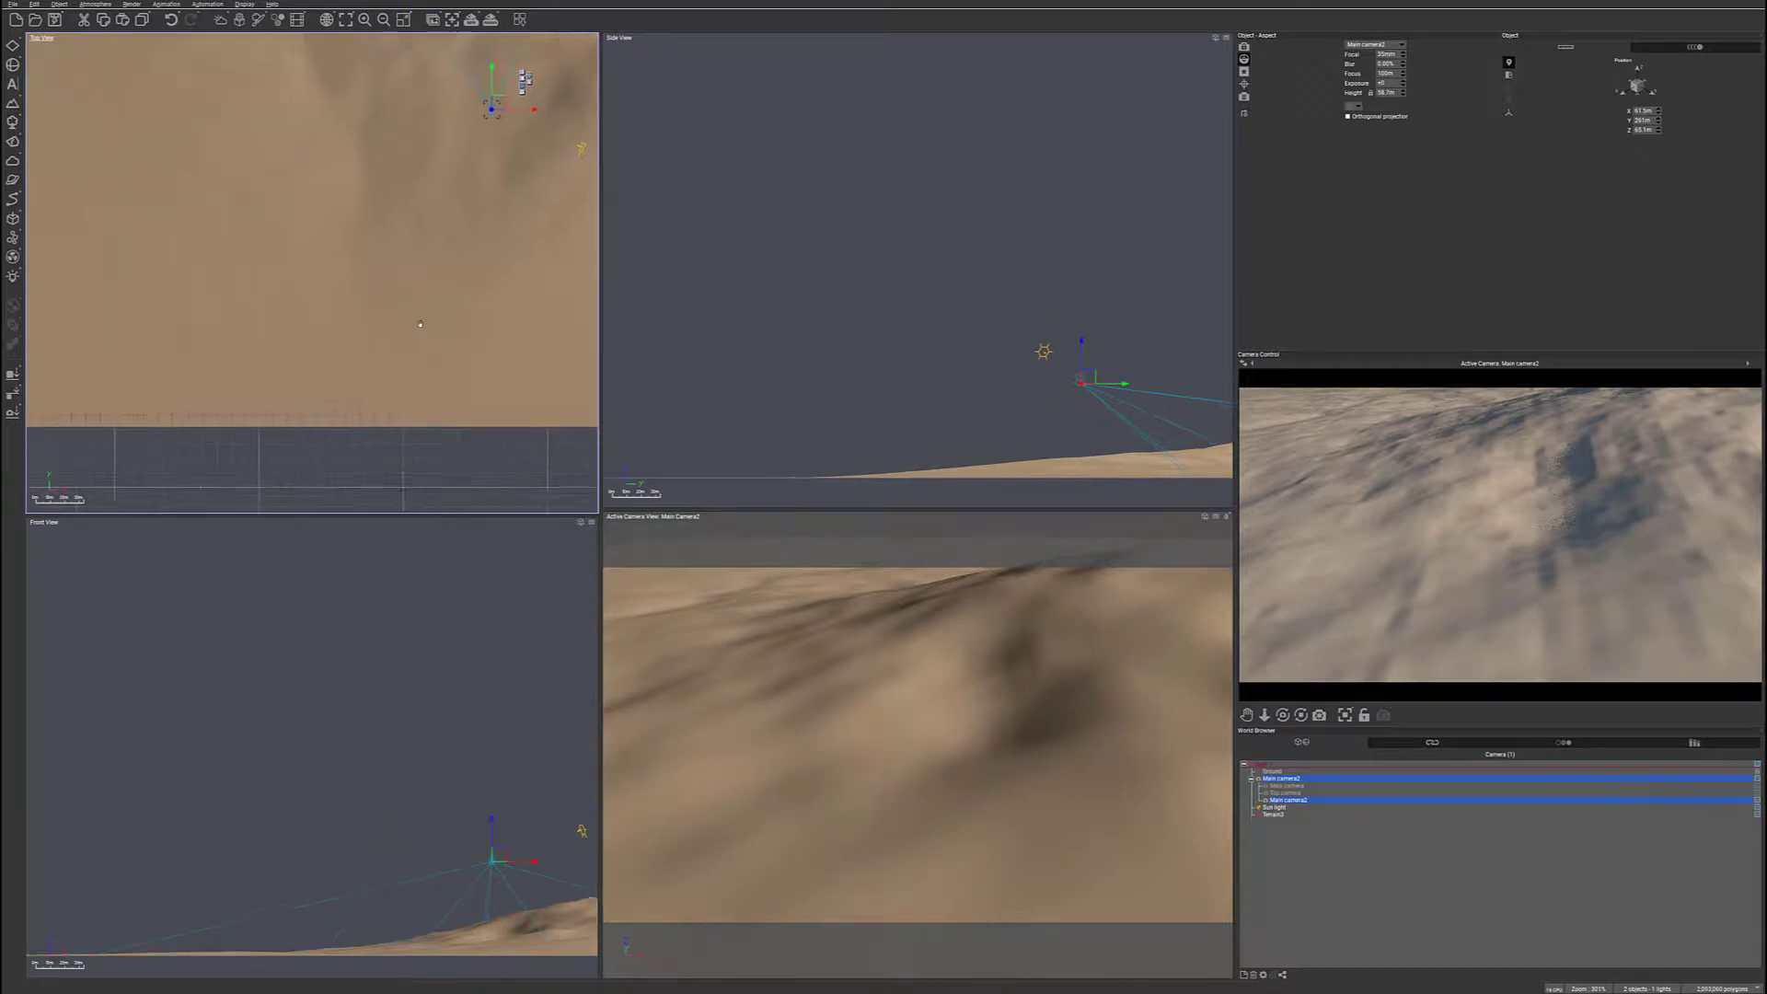
scroll(410, 352, "down", 1)
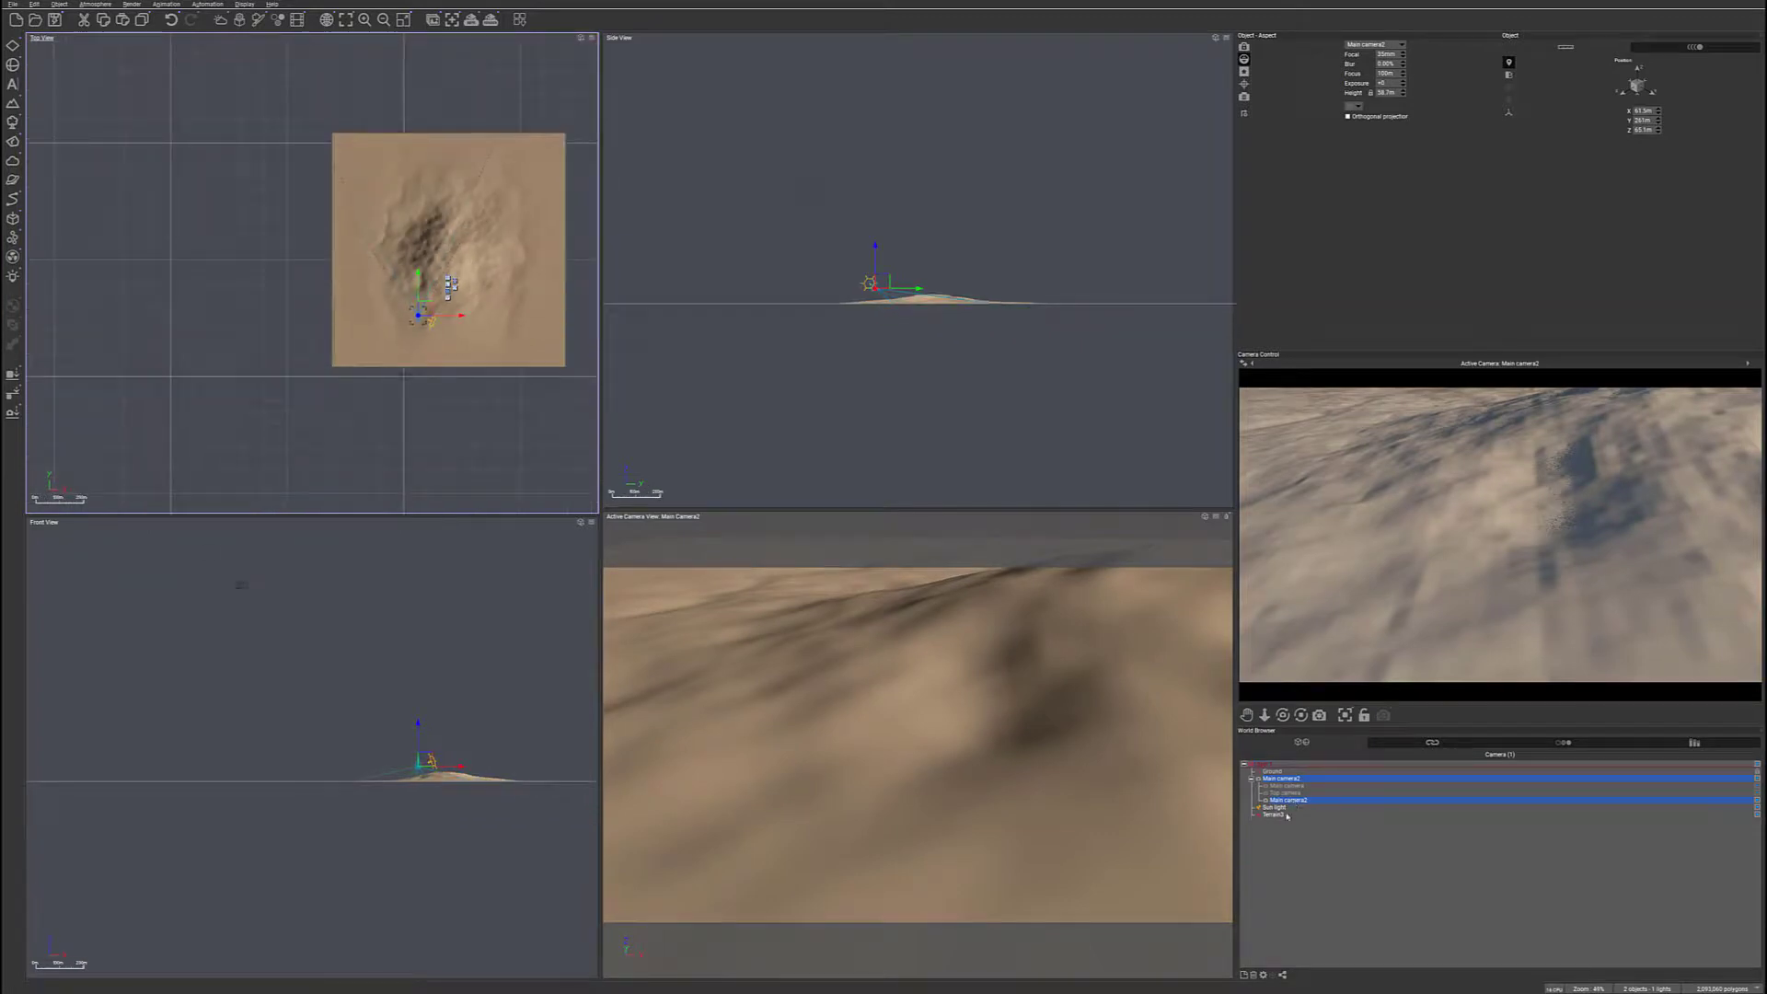
left_click(1275, 815, "ctrl")
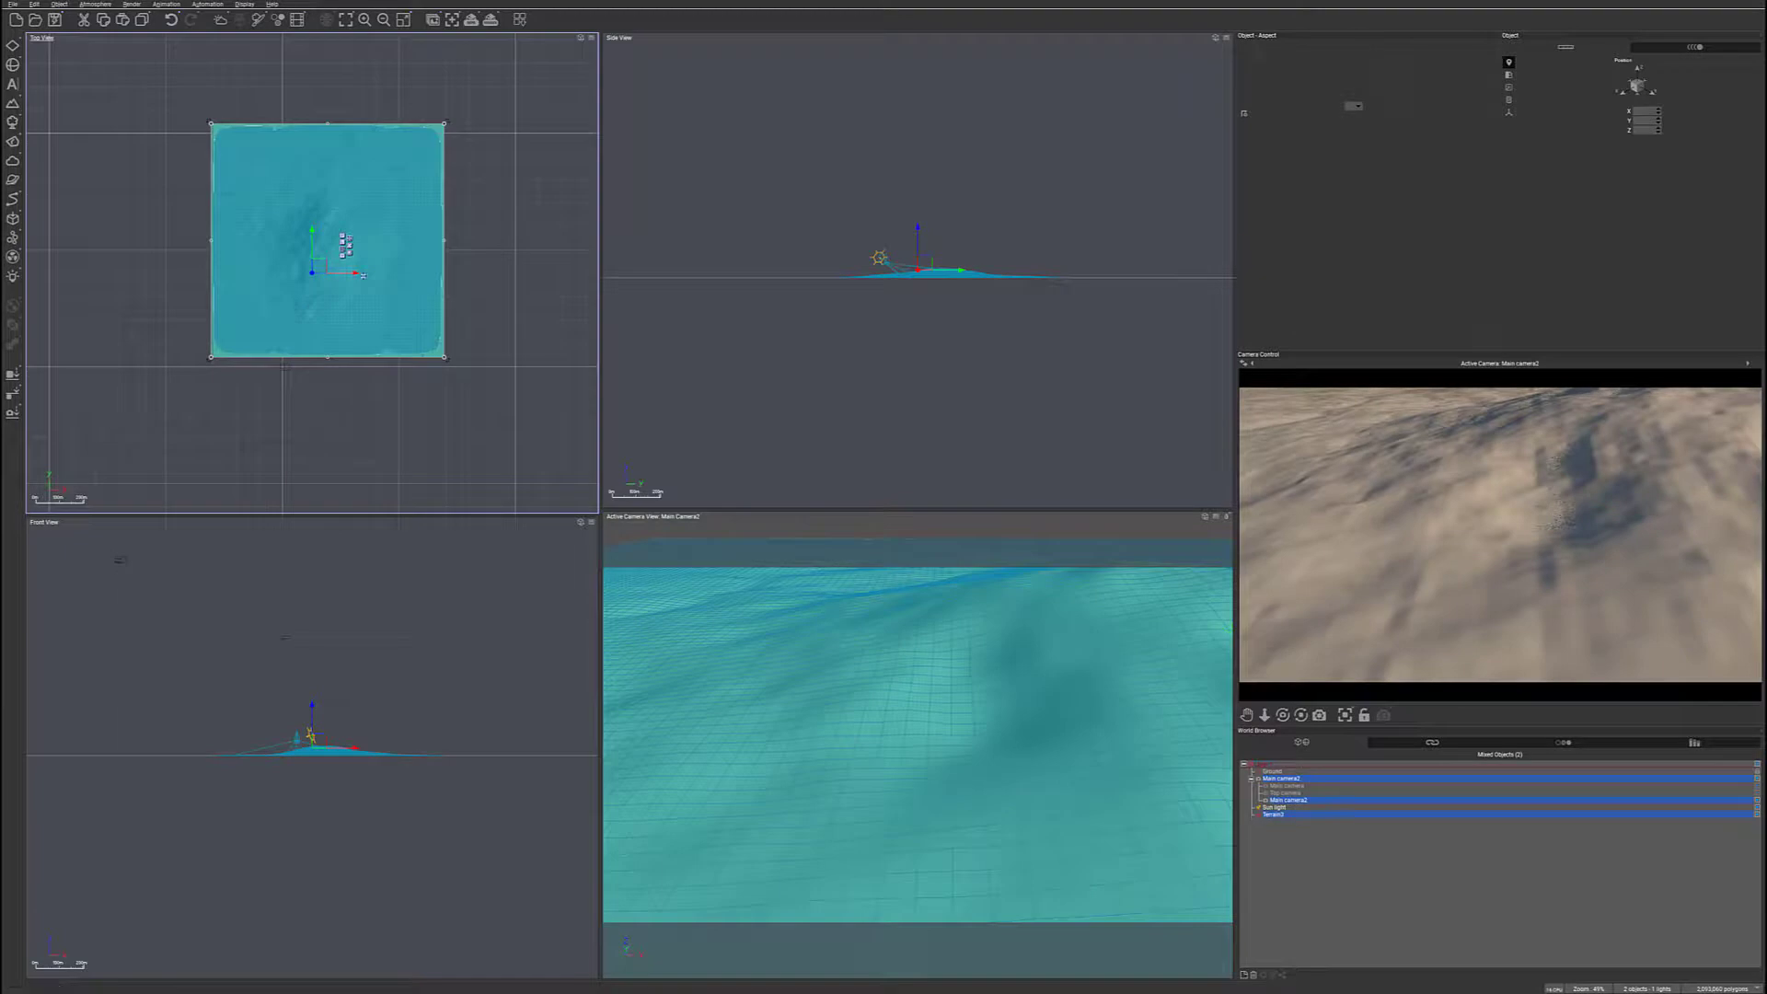
left_click_drag(365, 275, 136, 276)
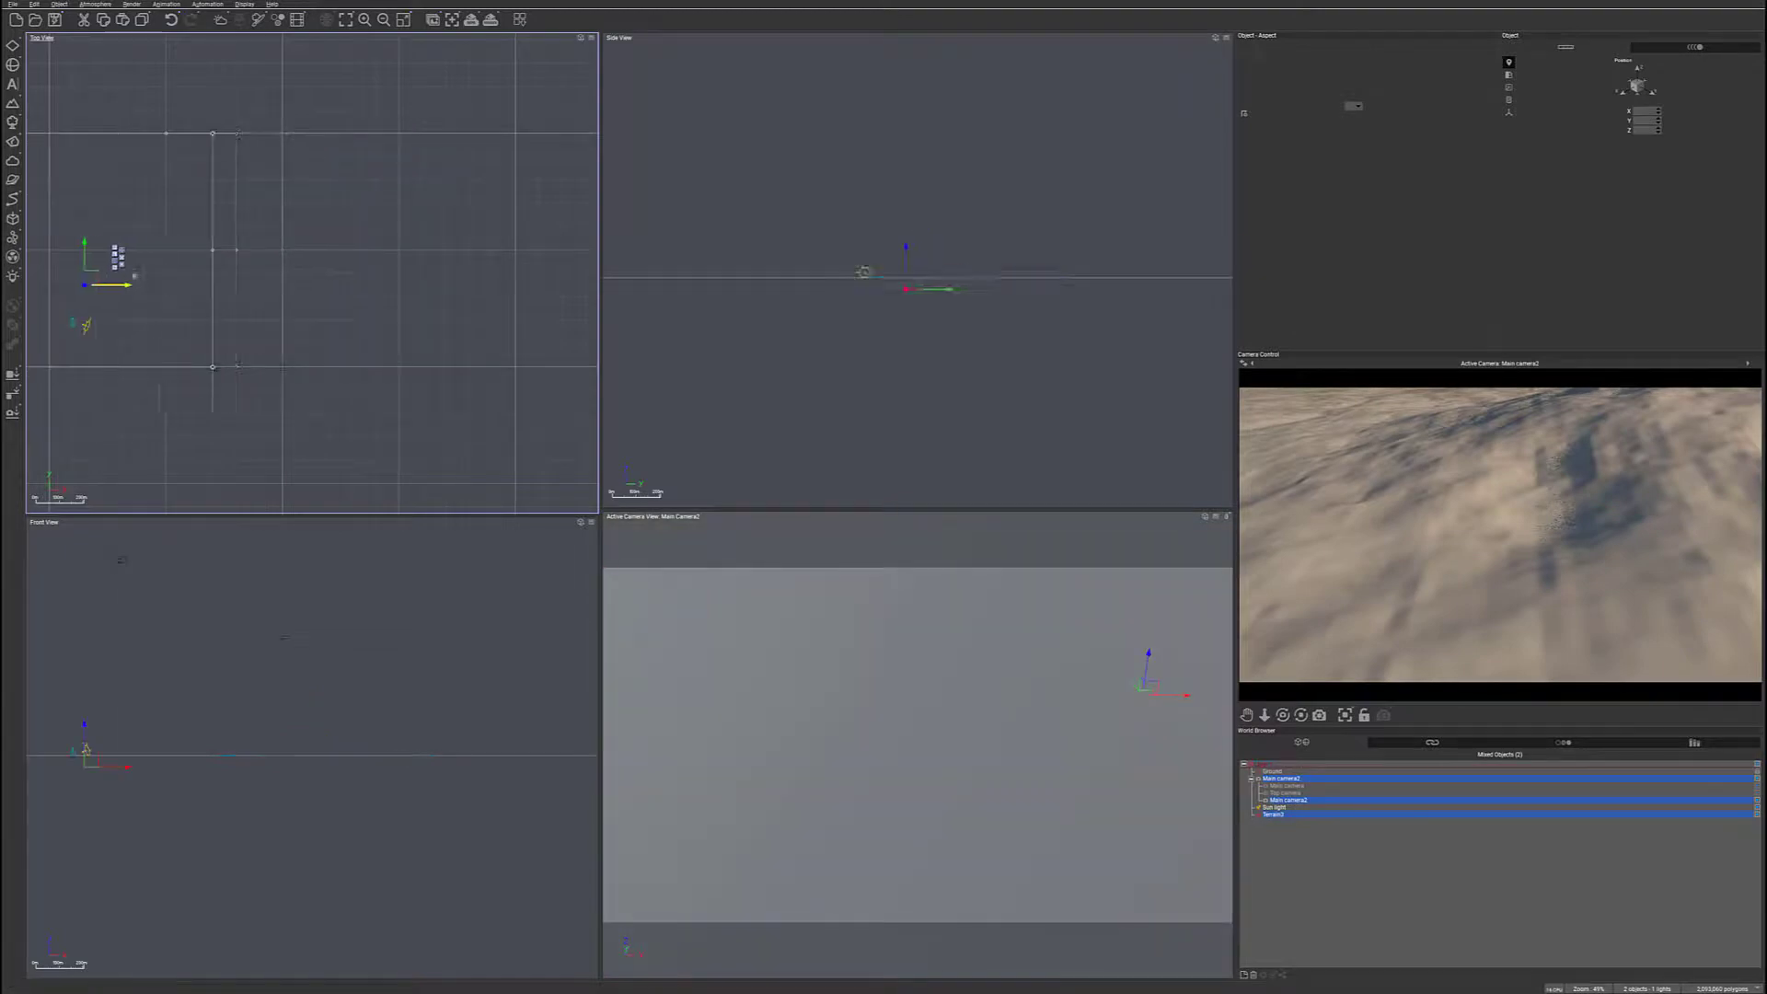
key("ctrl+z")
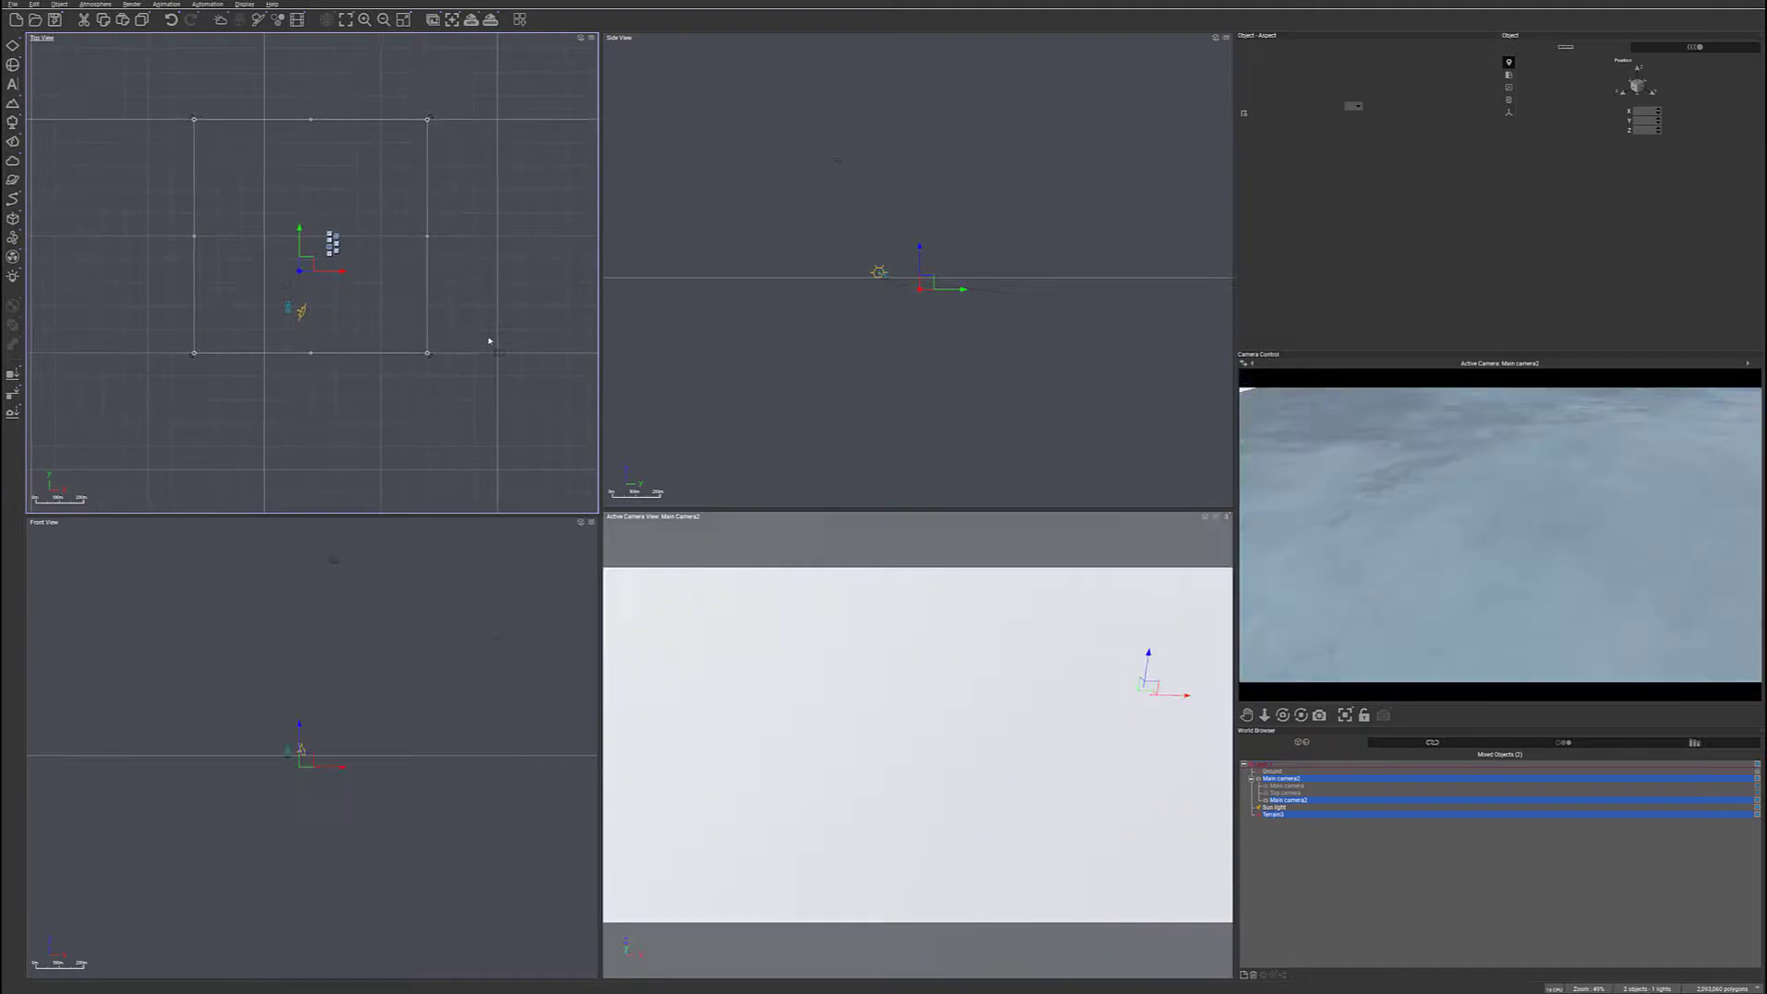
key("ctrl+z")
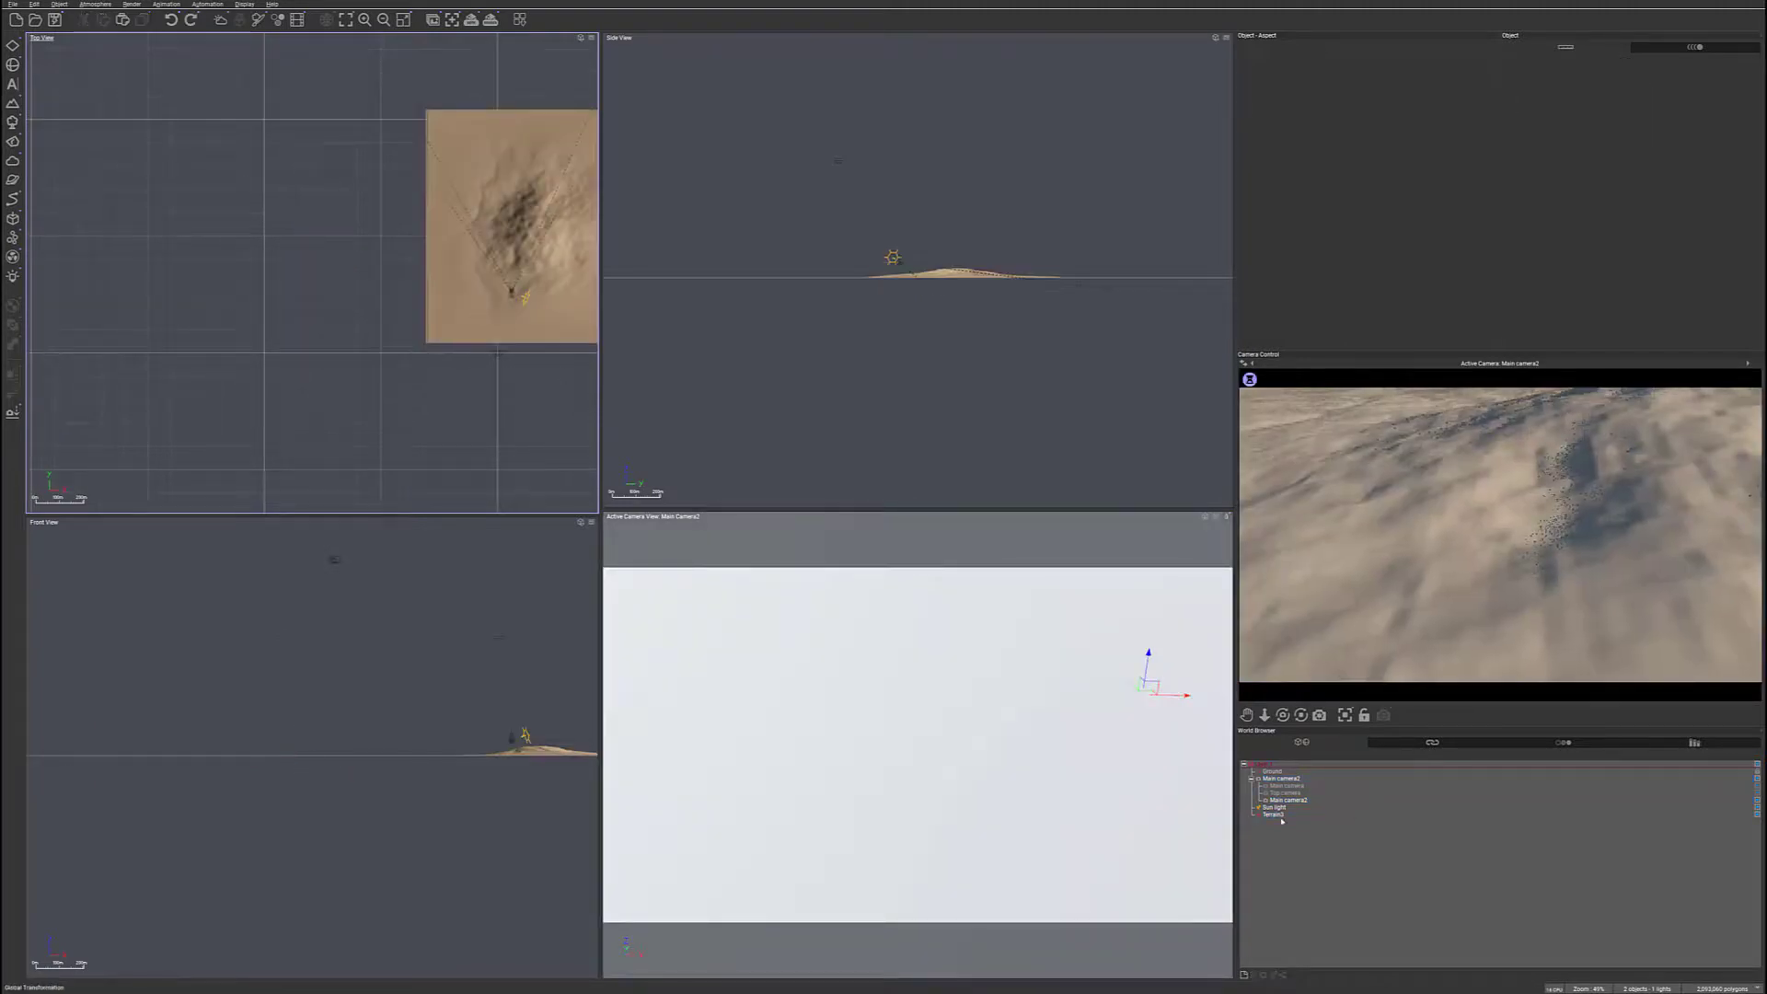
- Duplicate the terrain twice along the X axis, placing the copies edge to edge, and select the active camera
key("ctrl+y")
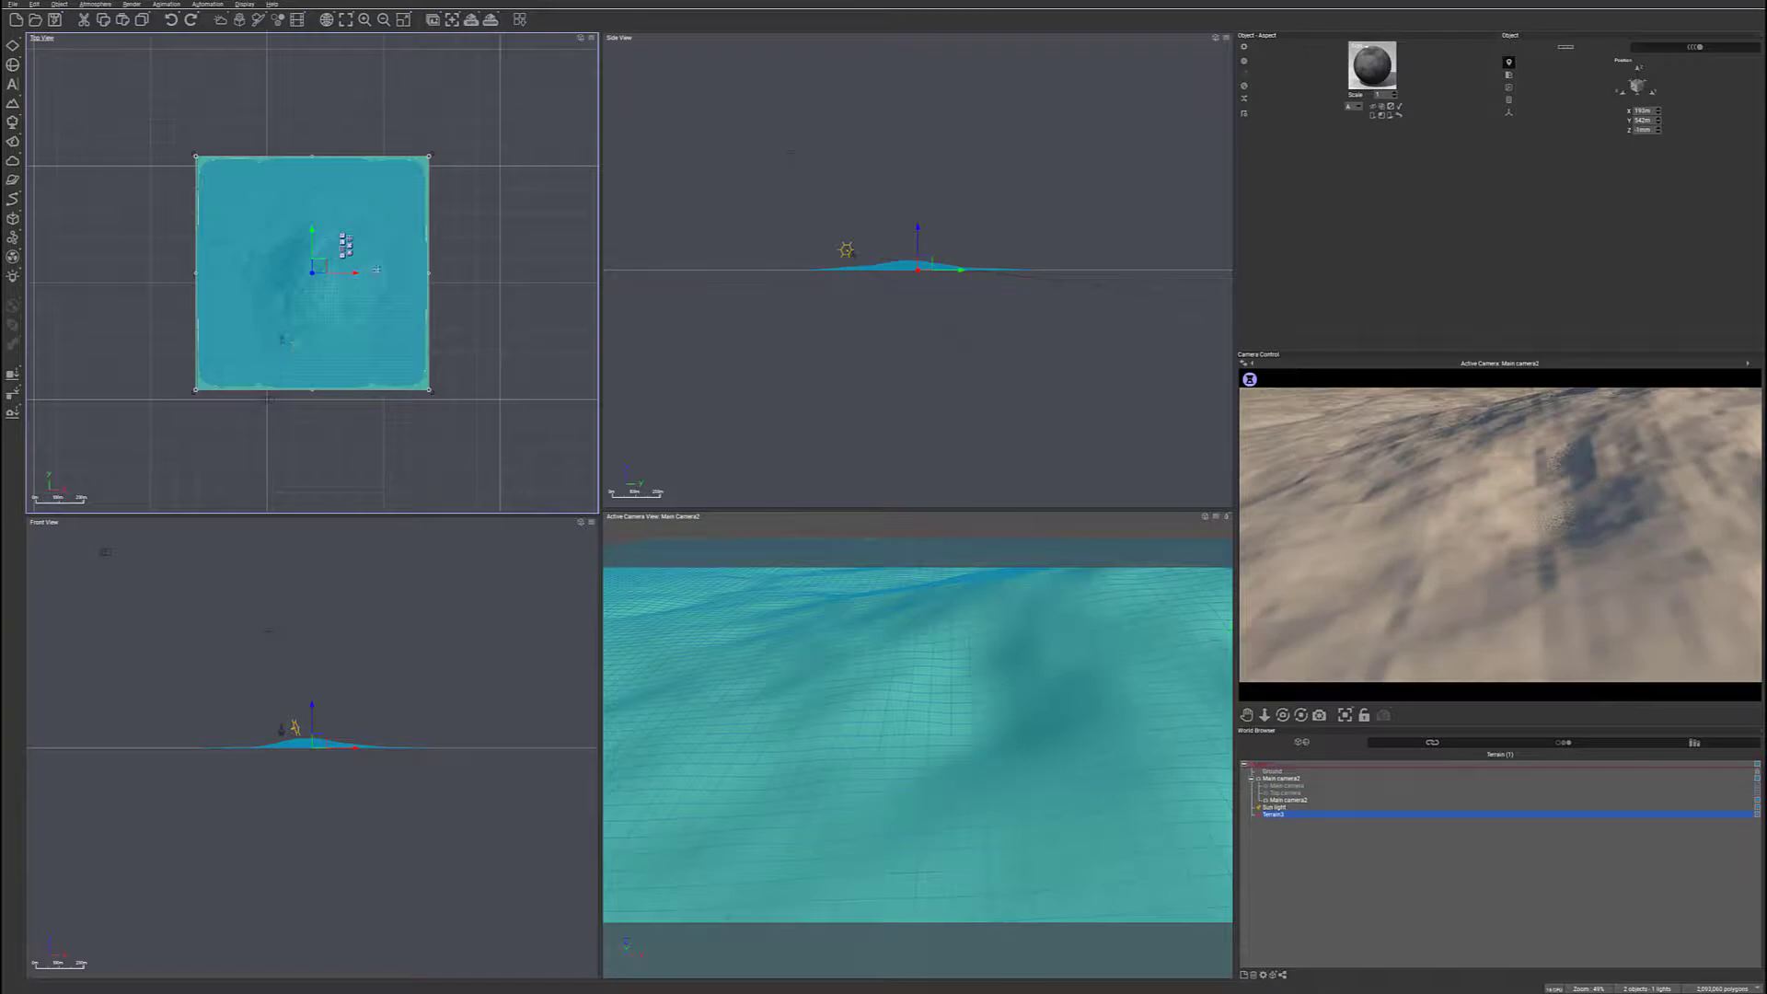
left_click_drag(354, 273, 120, 281, "alt")
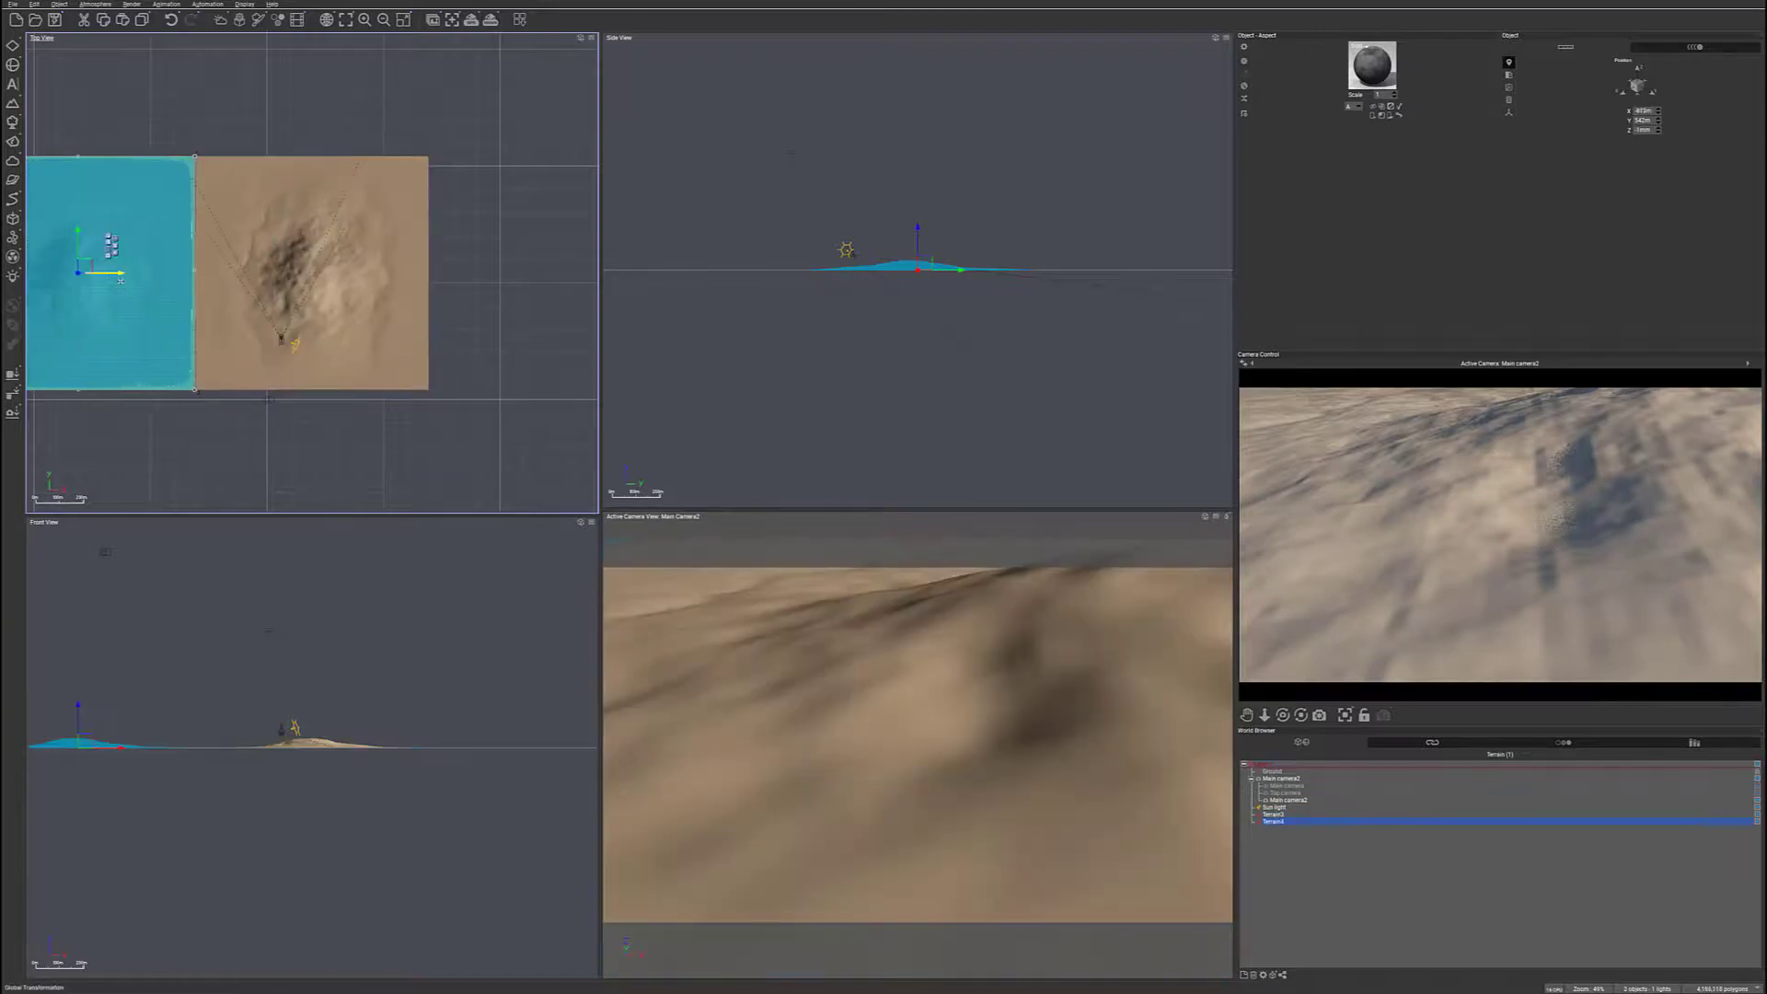
right_click_drag(313, 327, 654, 355)
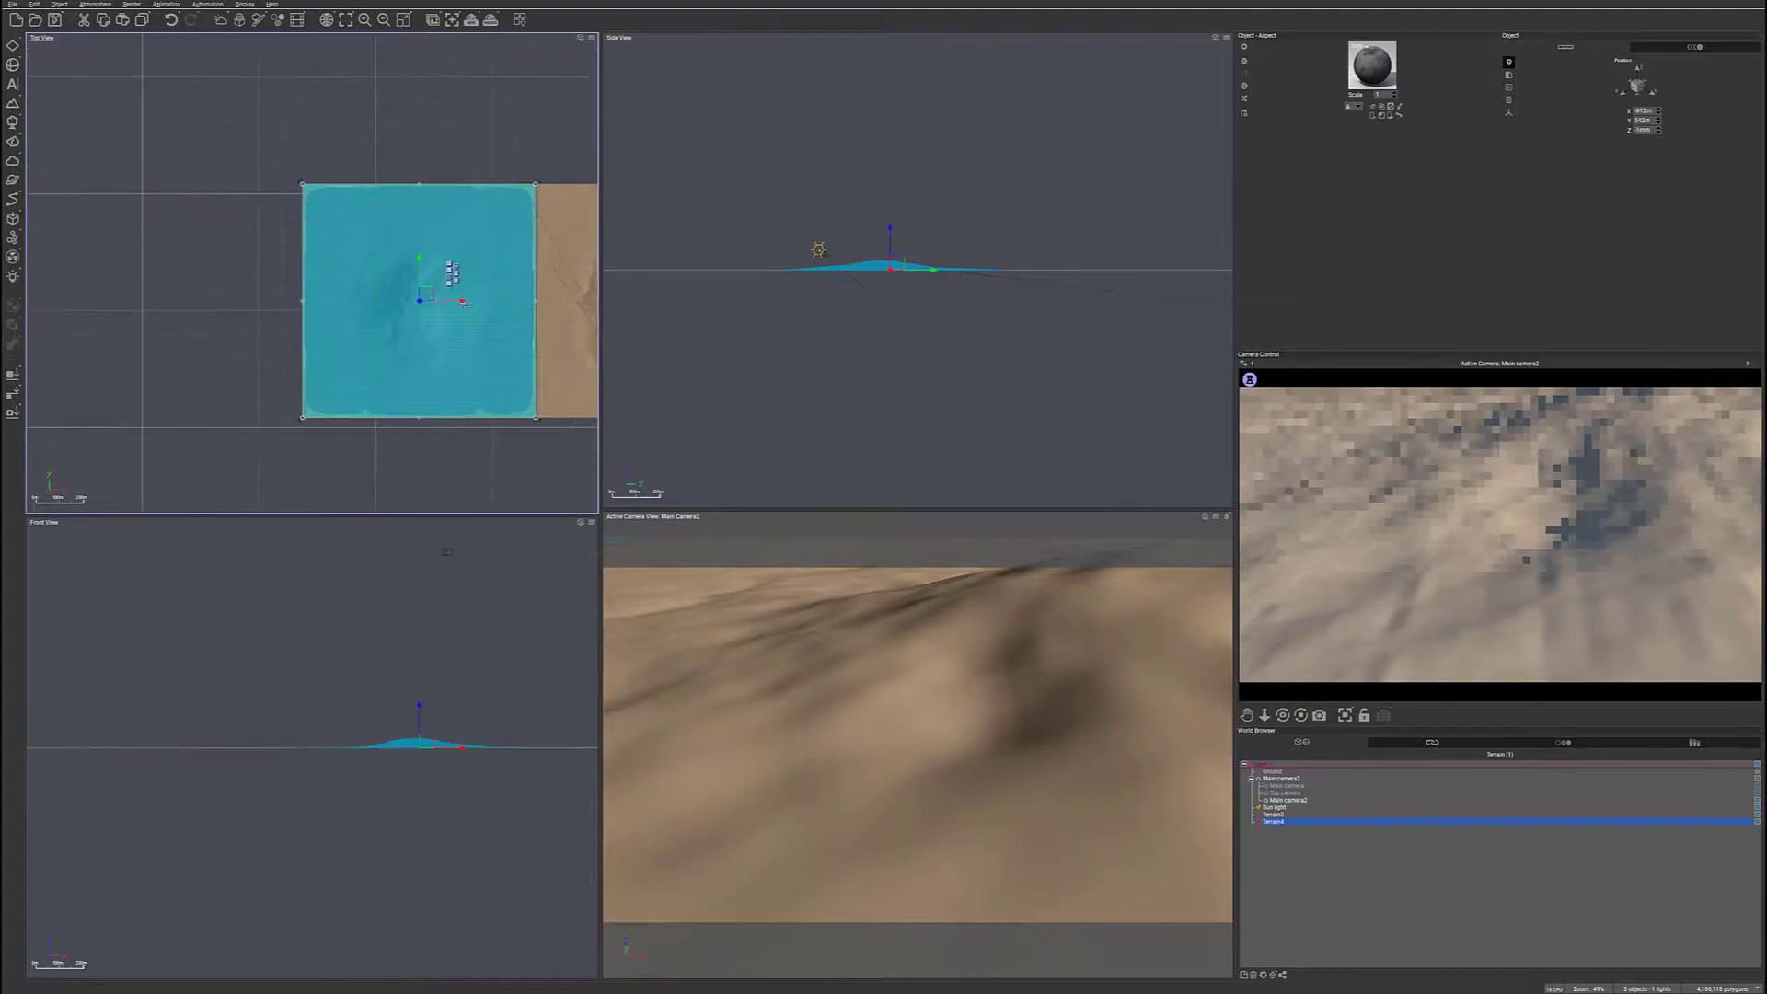
left_click_drag(463, 303, 232, 304, "alt")
right_click_drag(387, 350, 228, 309)
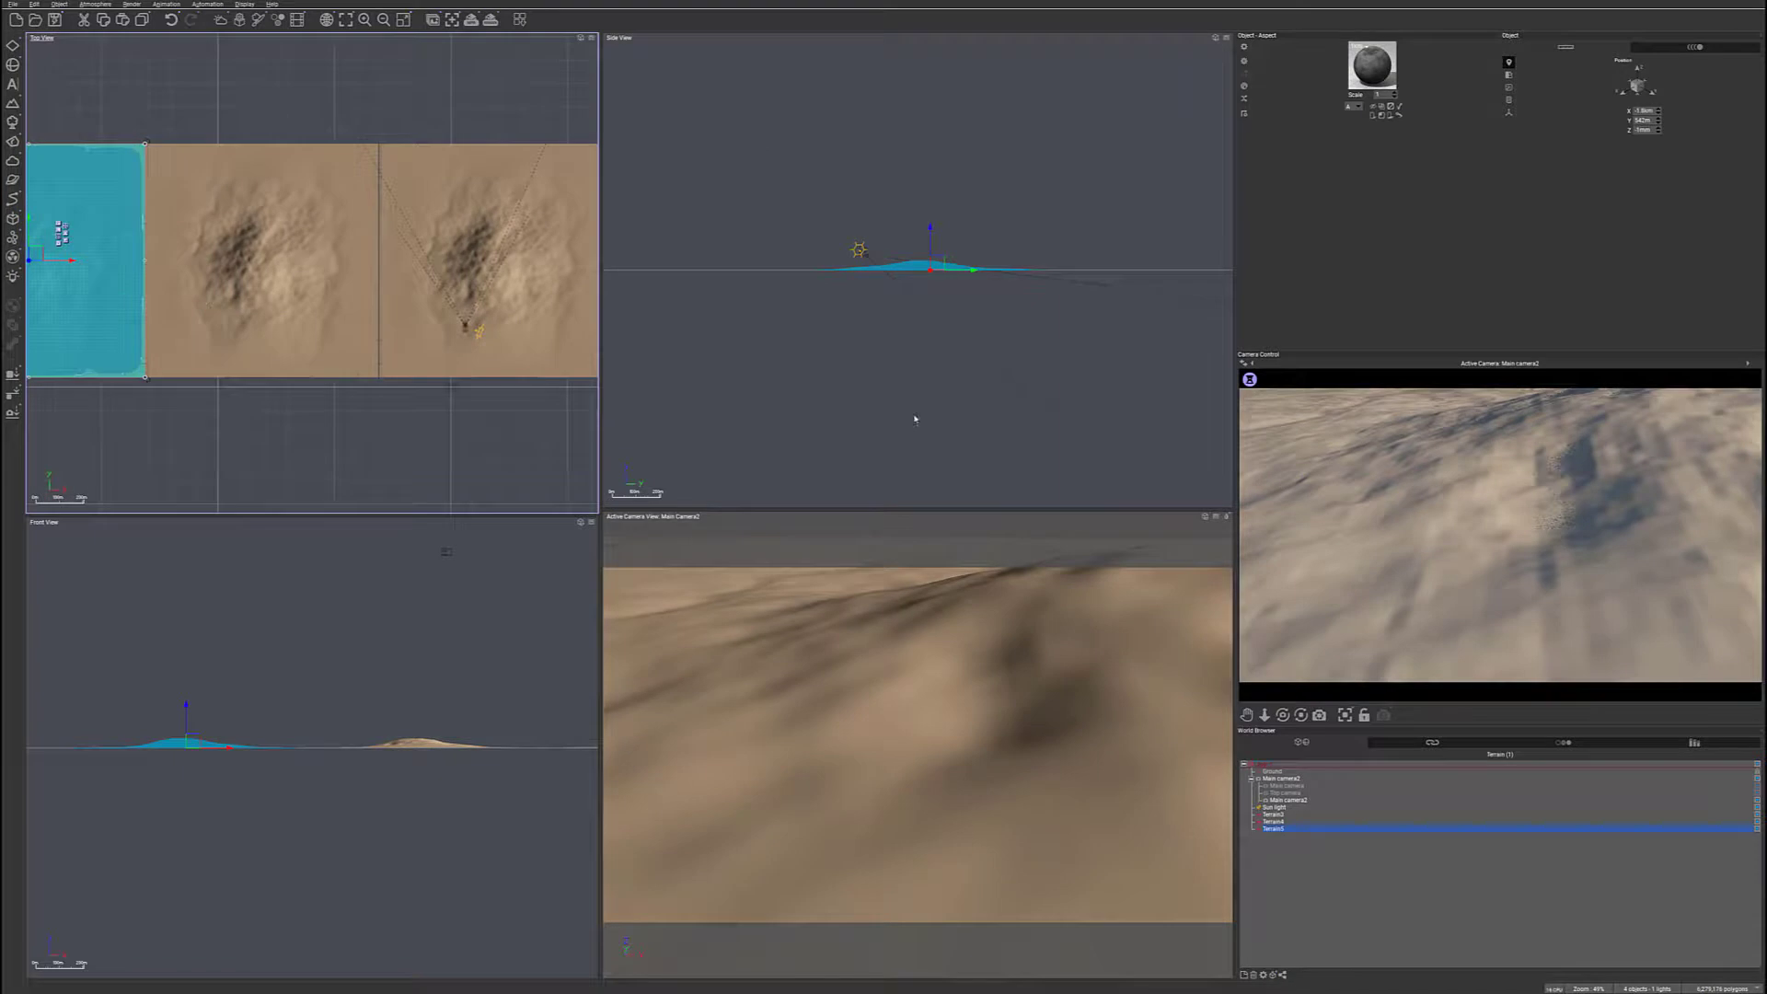
left_click(1281, 778)
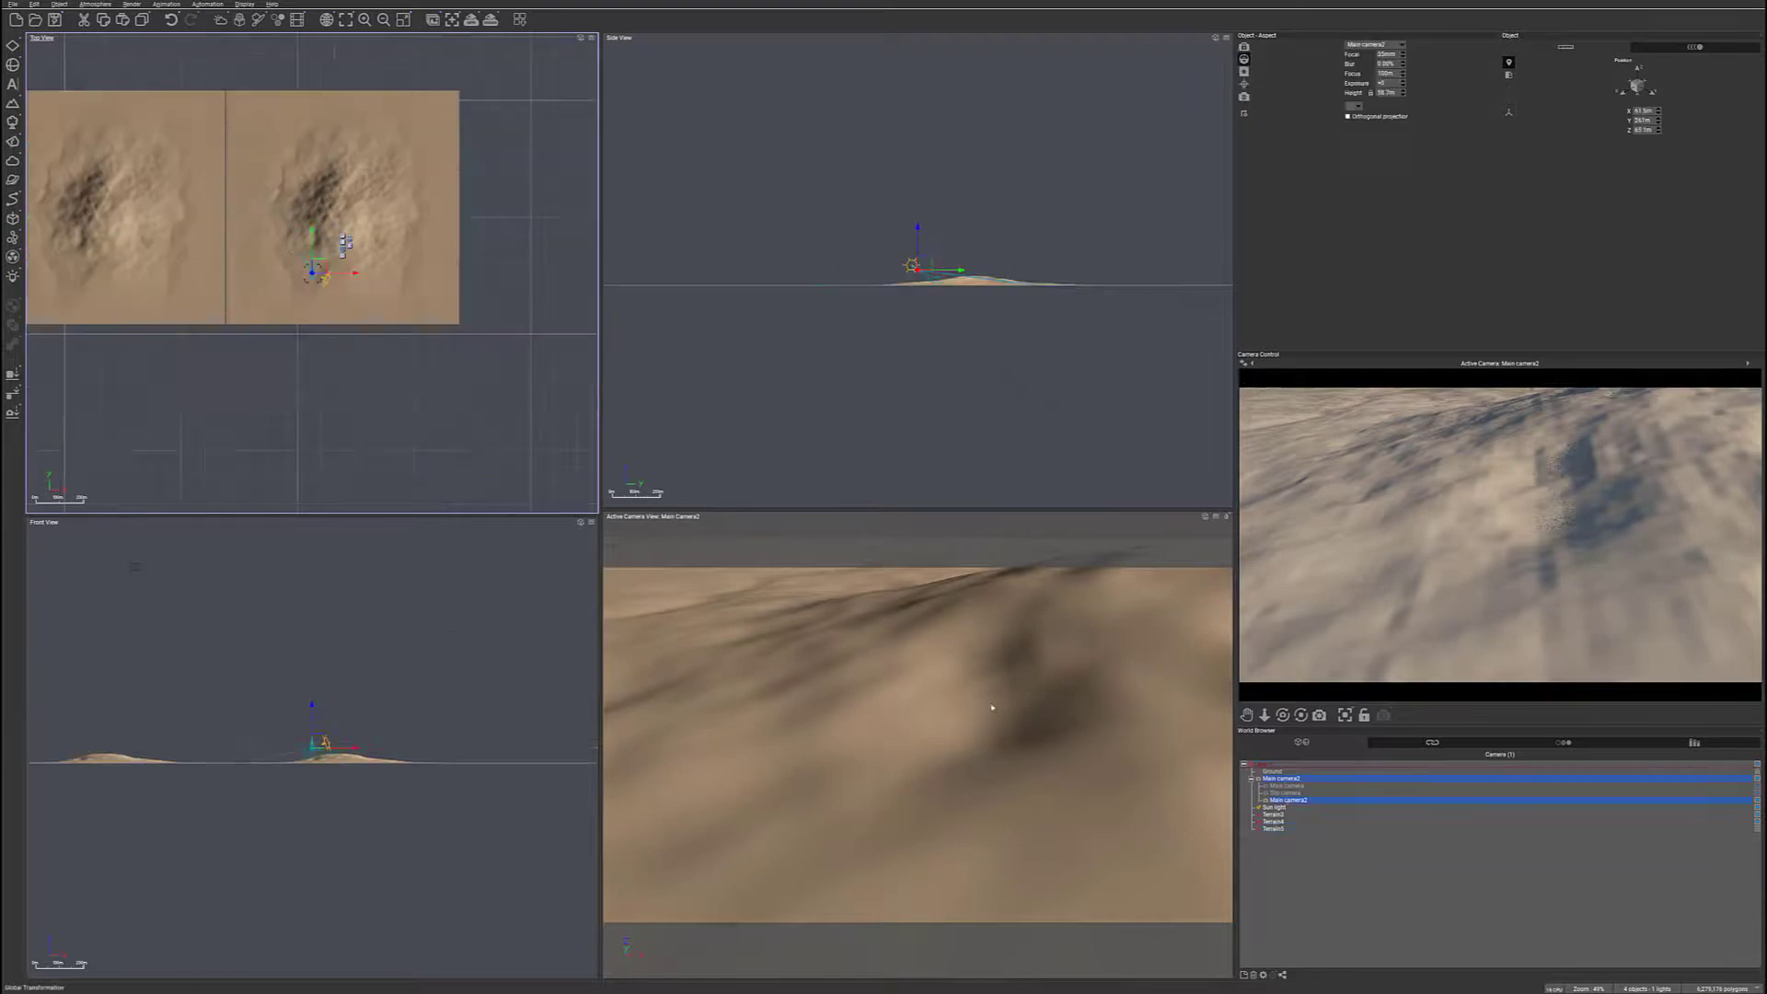
- Duplicate the active camera twice along the X axis, placing one copy over the middle terrain and one over the leftmost terrain
right_click_drag(334, 299, 512, 336)
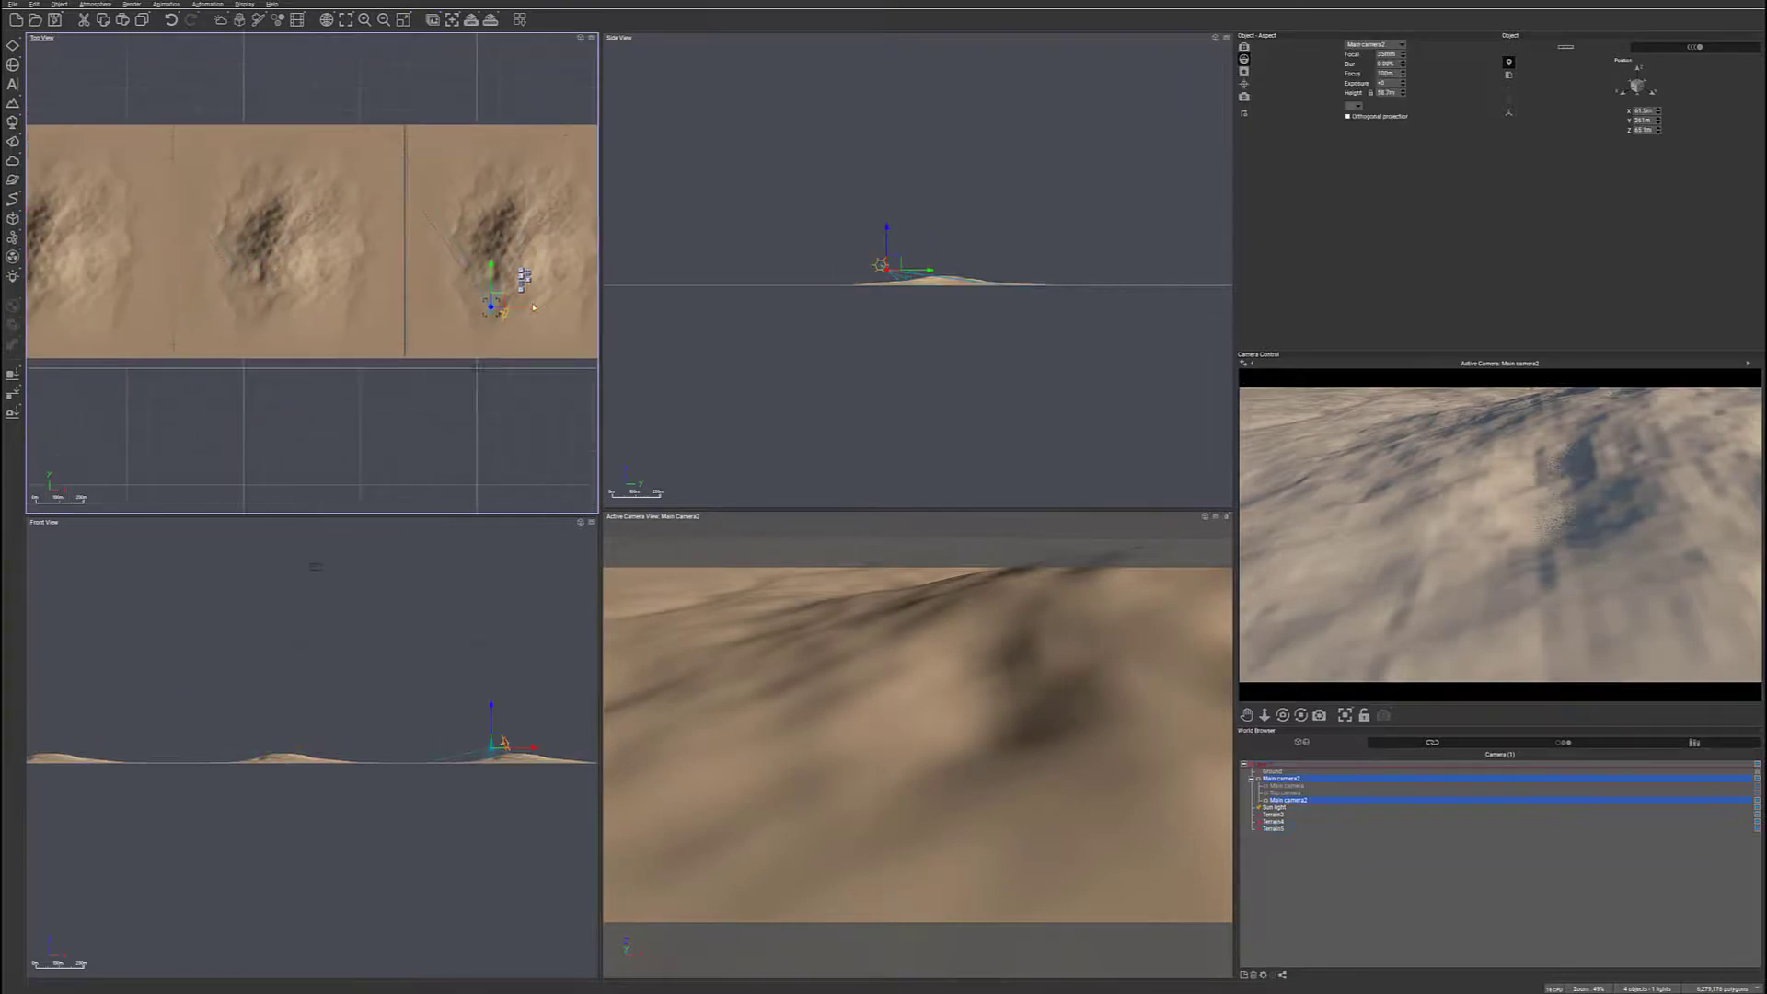
left_click_drag(532, 306, 301, 306, "alt")
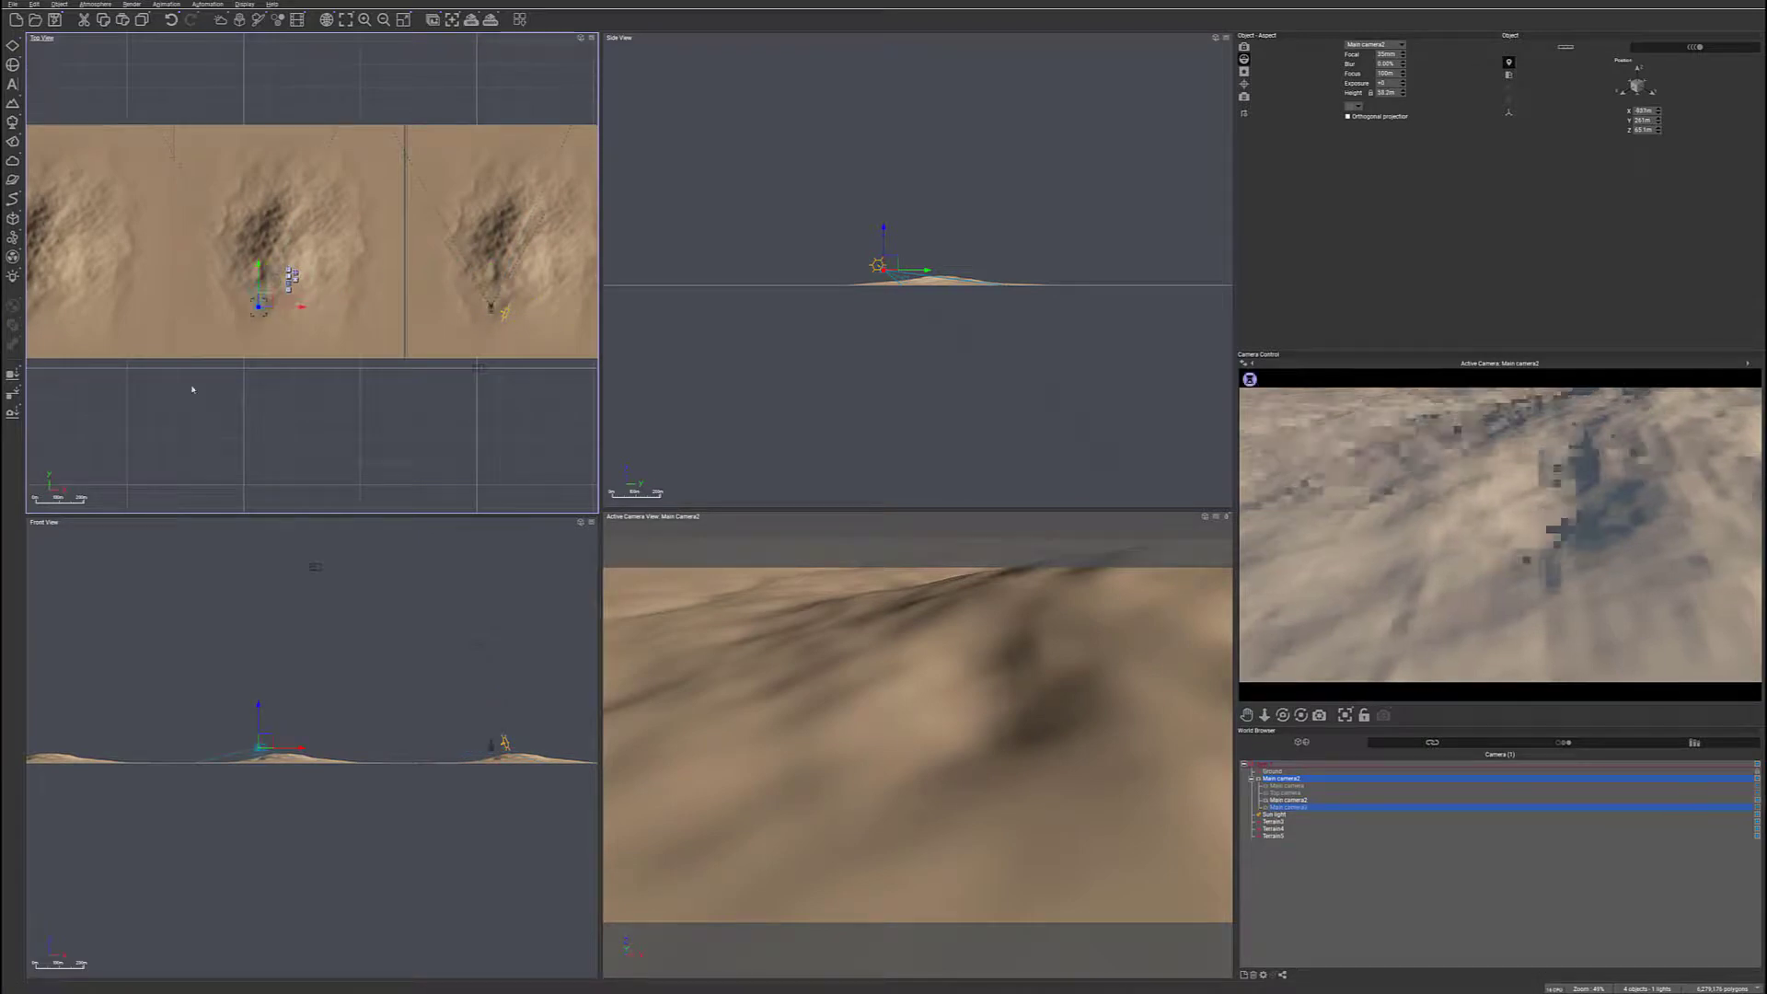
middle_click_drag(203, 389, 377, 410)
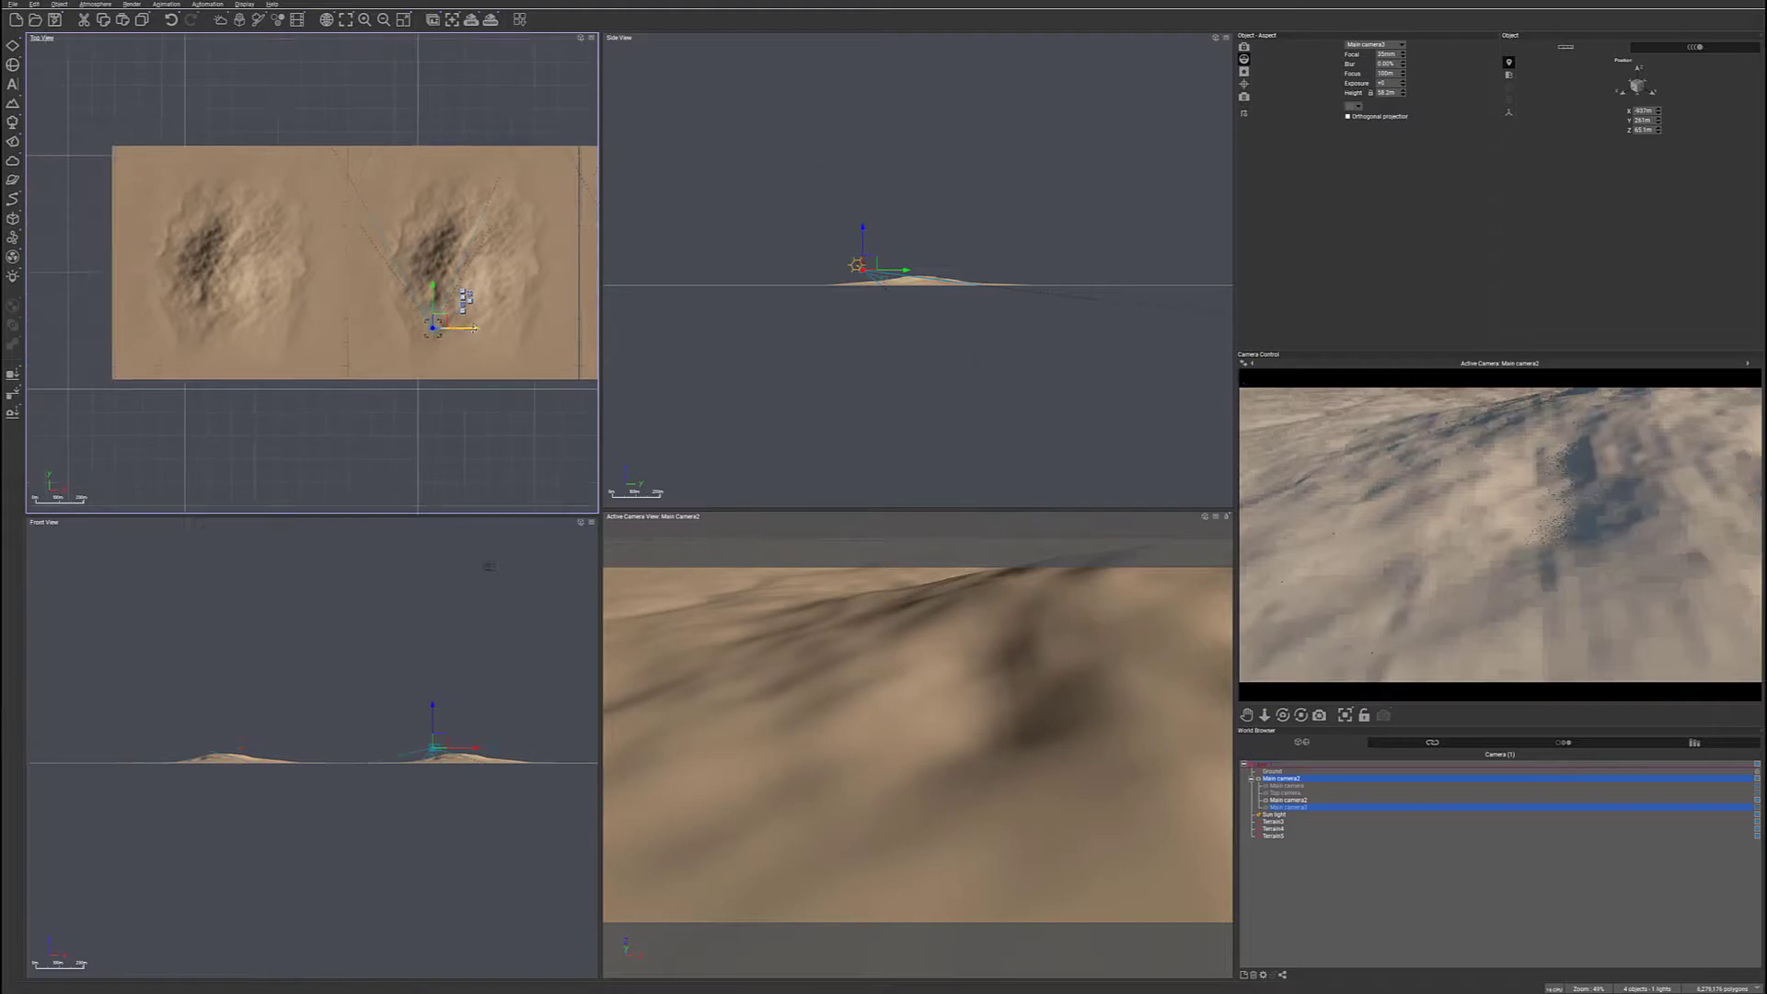
left_click_drag(461, 341, 223, 341, "alt")
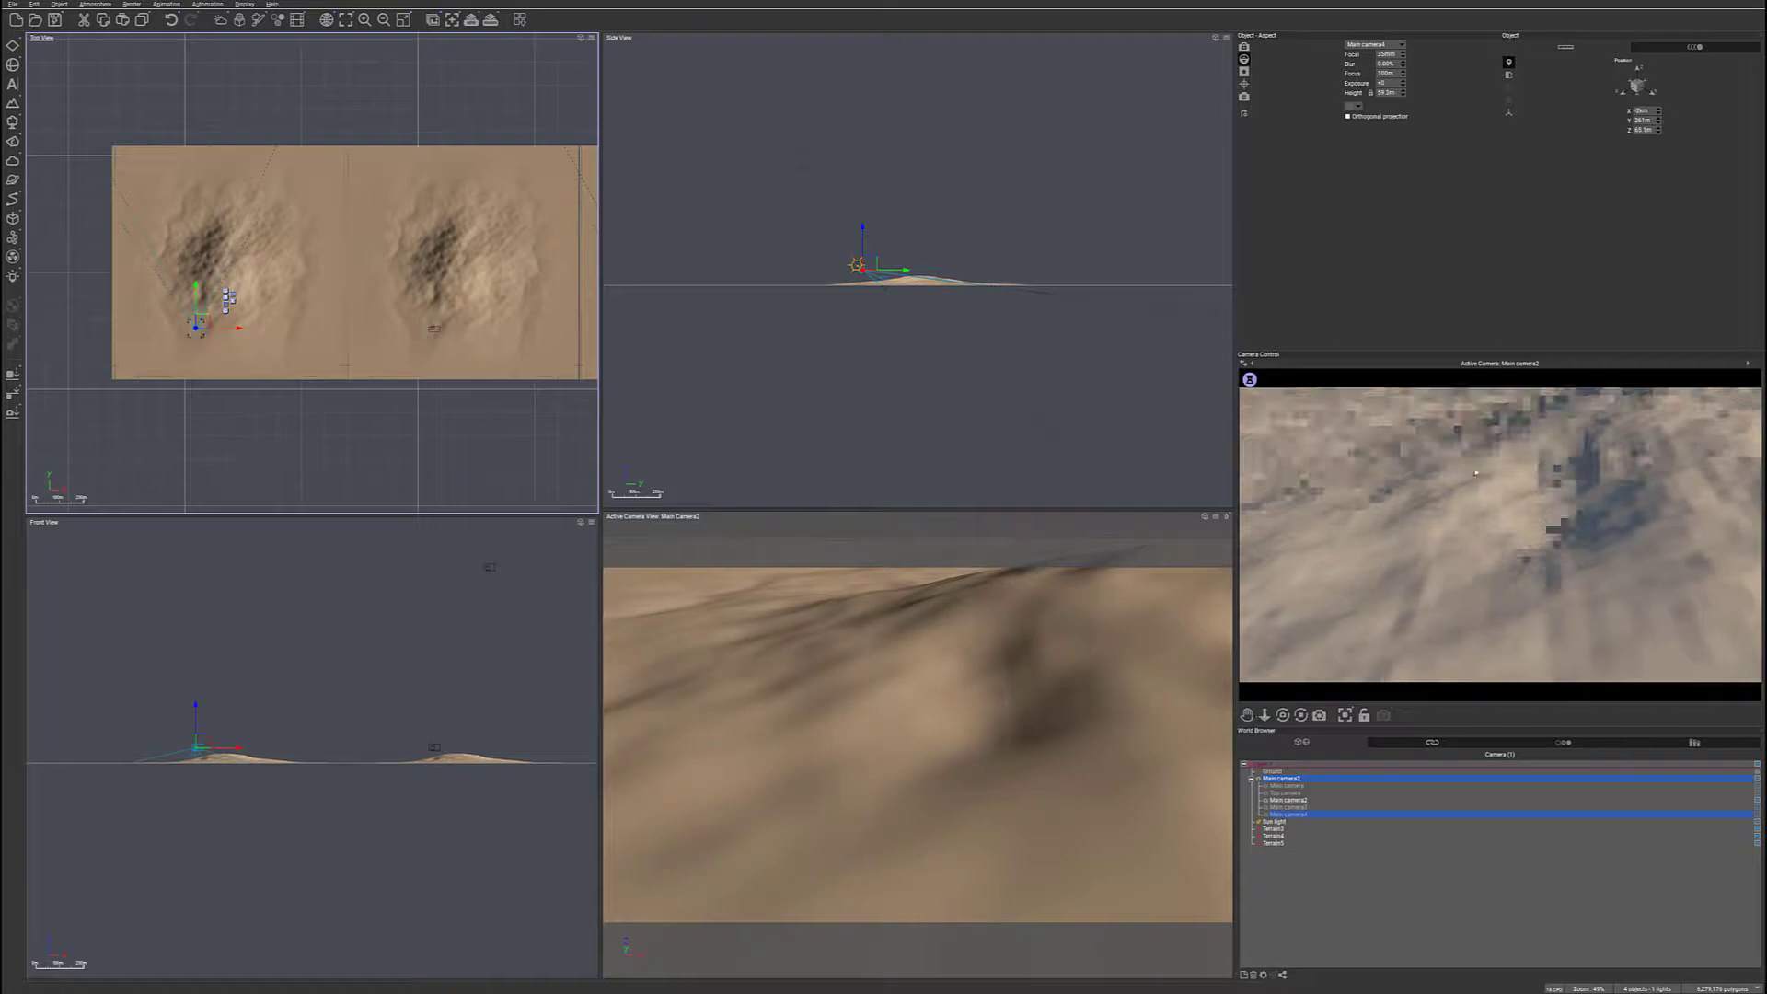
- Activate the camera over the leftmost terrain and nudge it slightly along X to match the framing of the other cameras
left_click(1289, 807)
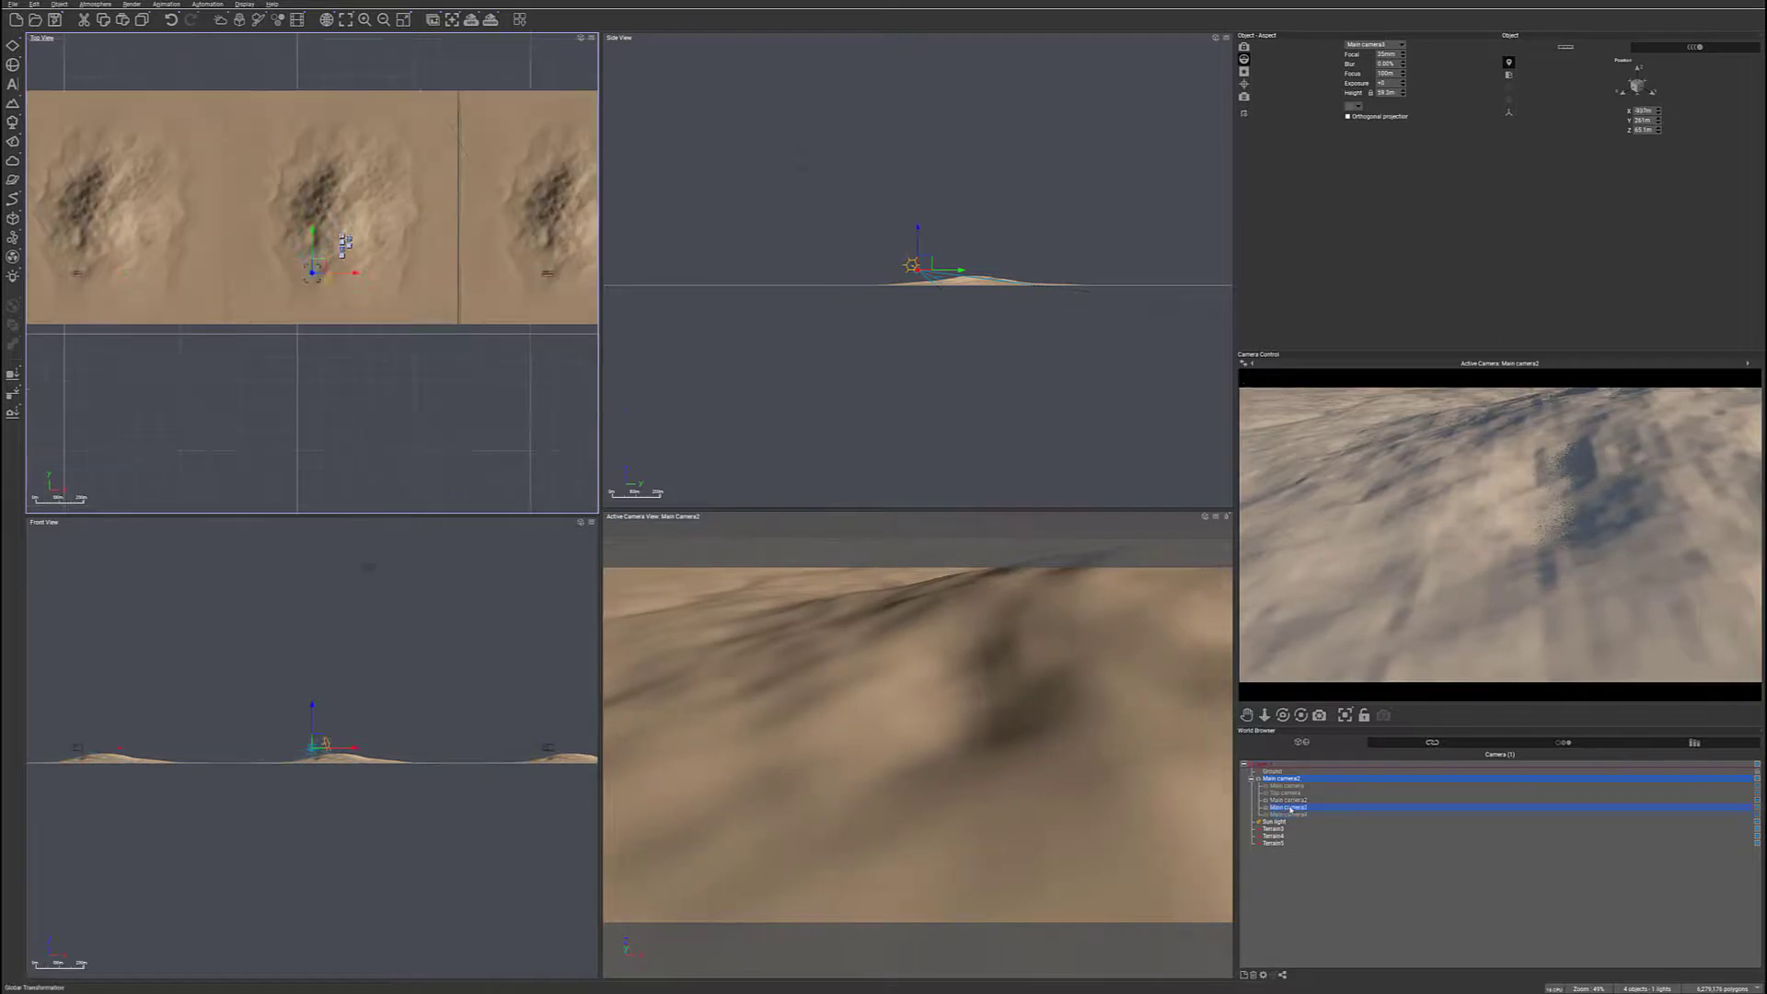
double_click(1296, 810)
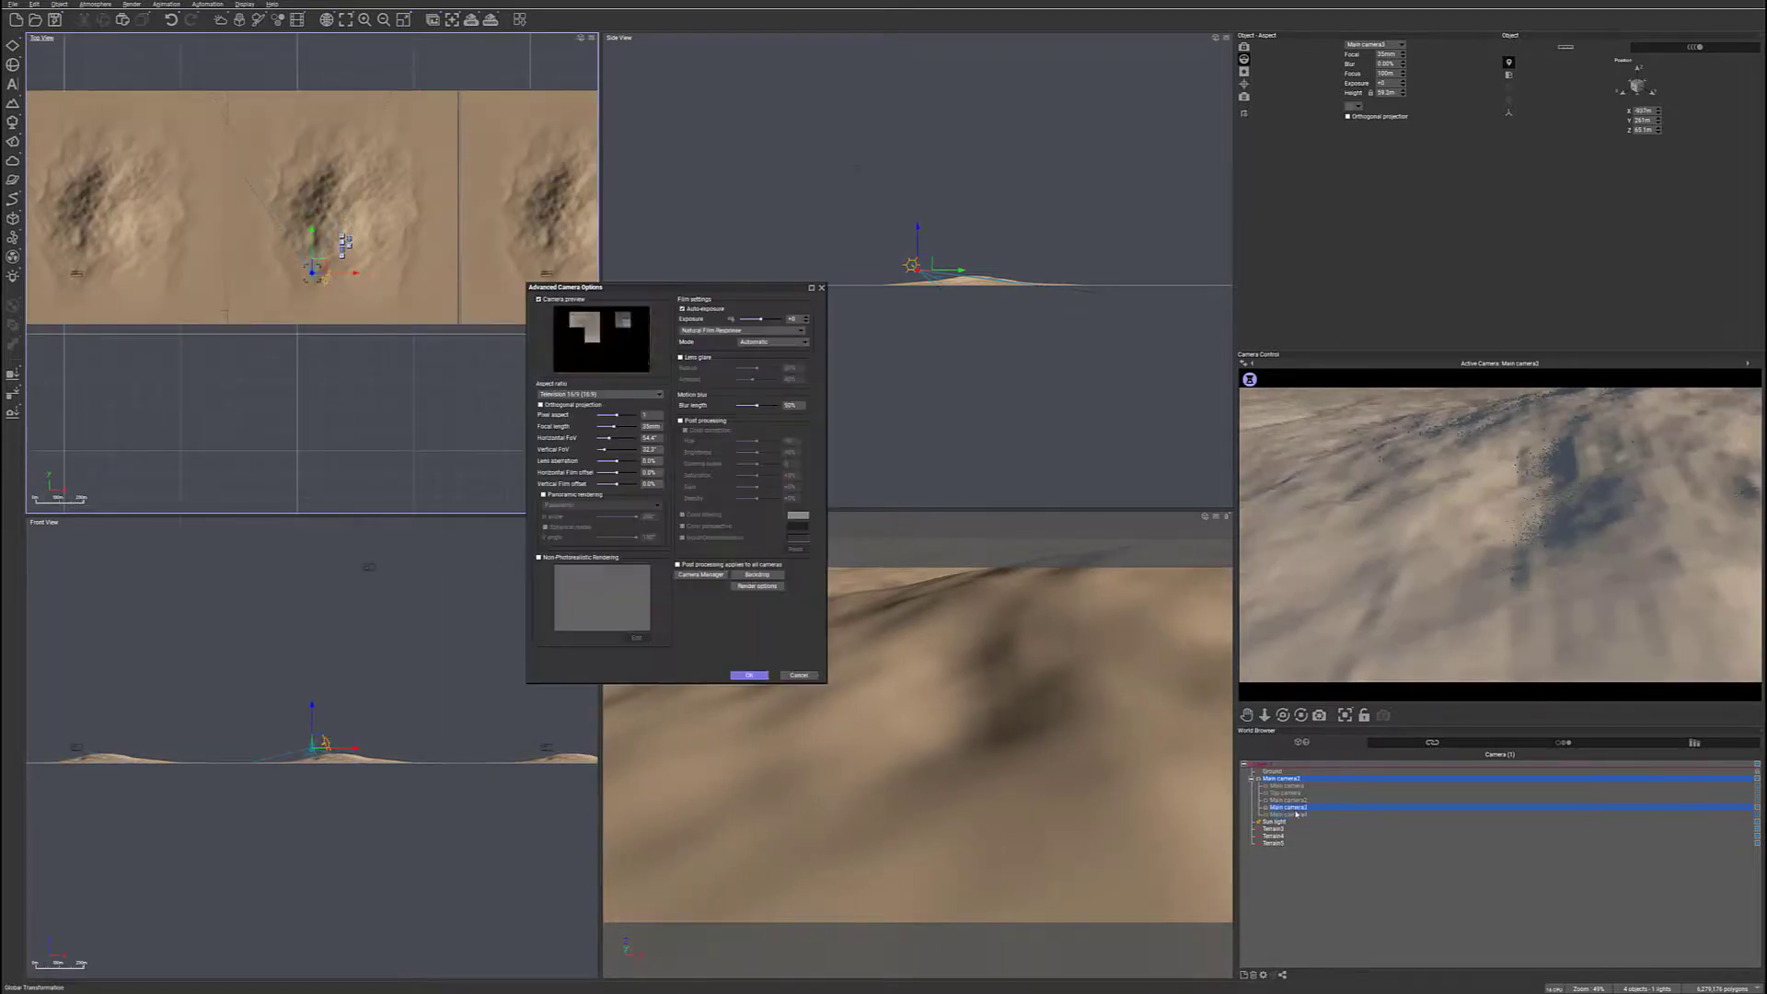
left_click(797, 677)
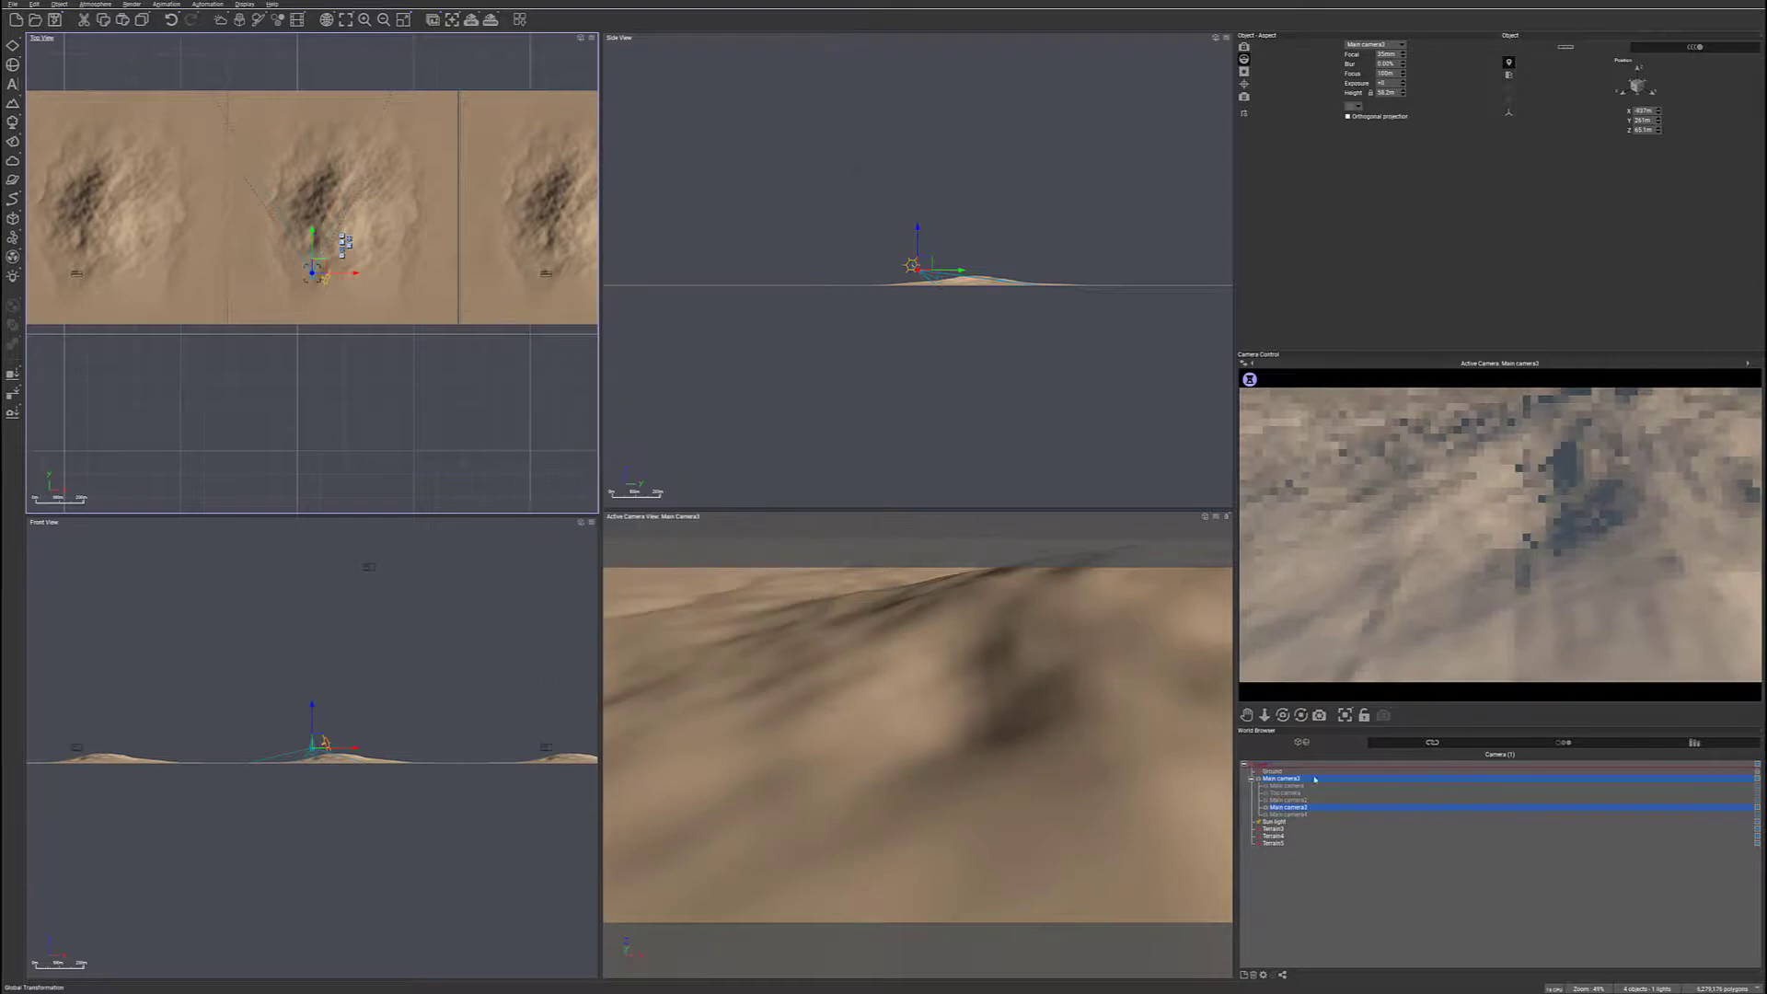
left_click(1293, 815)
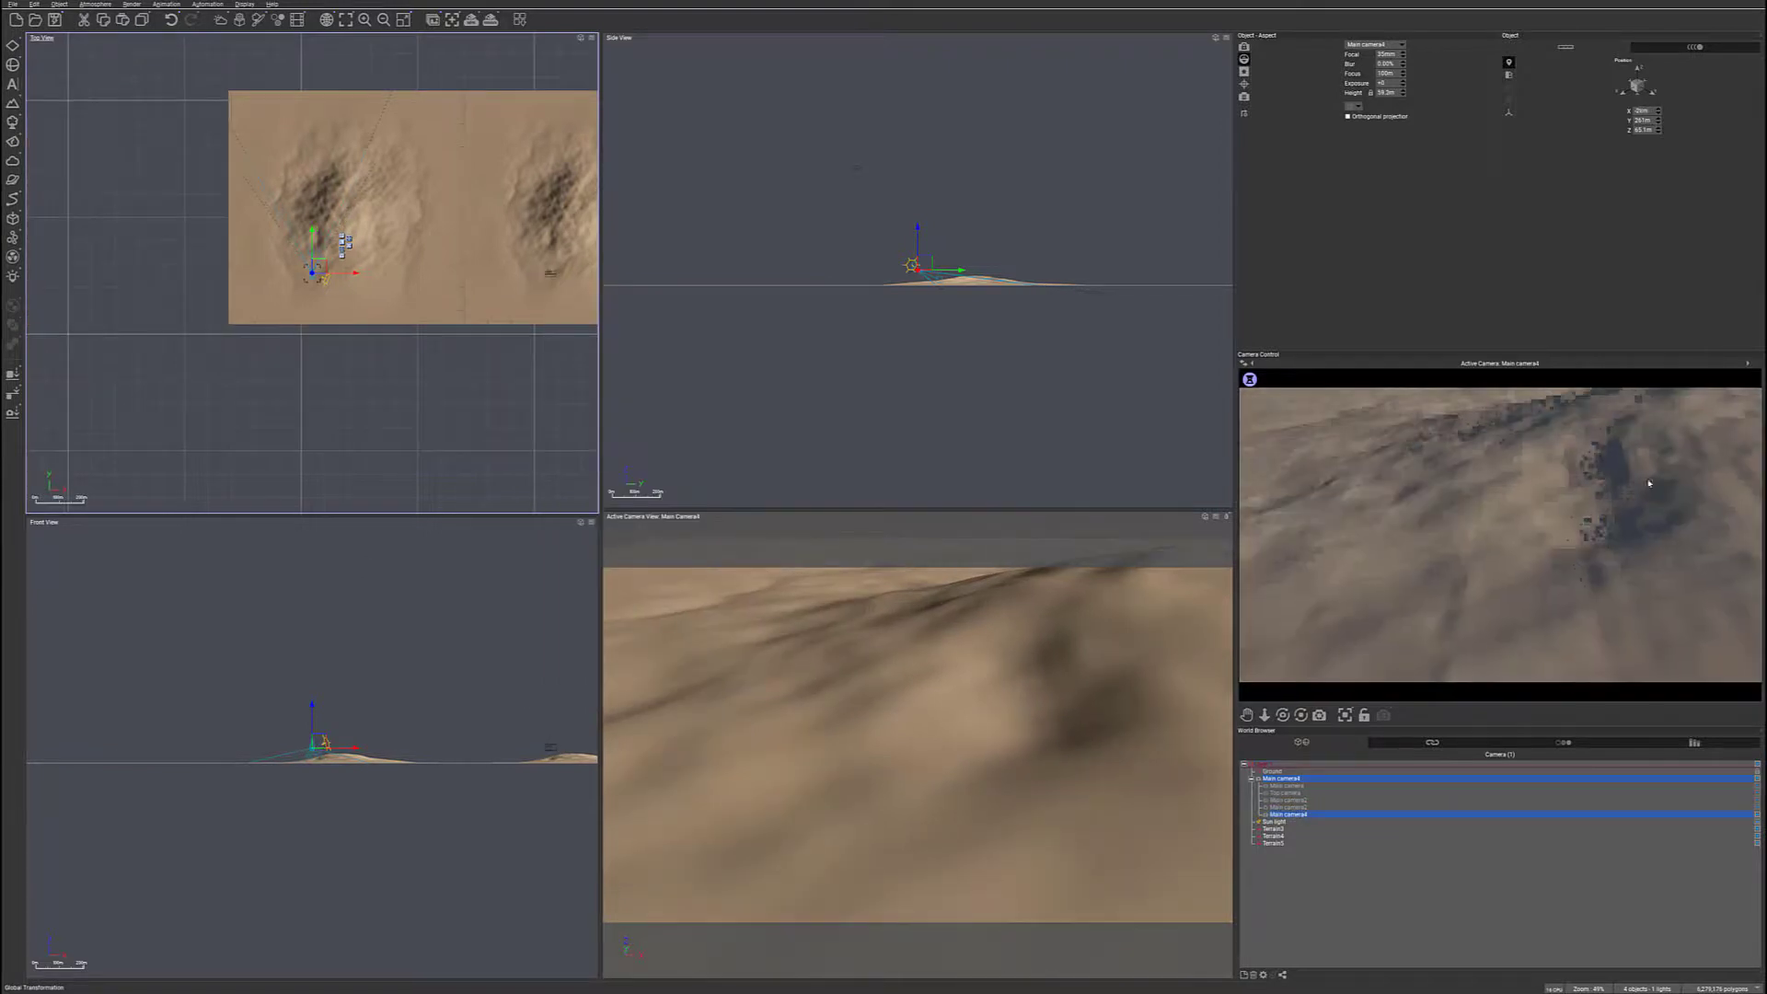
left_click_drag(355, 273, 360, 275)
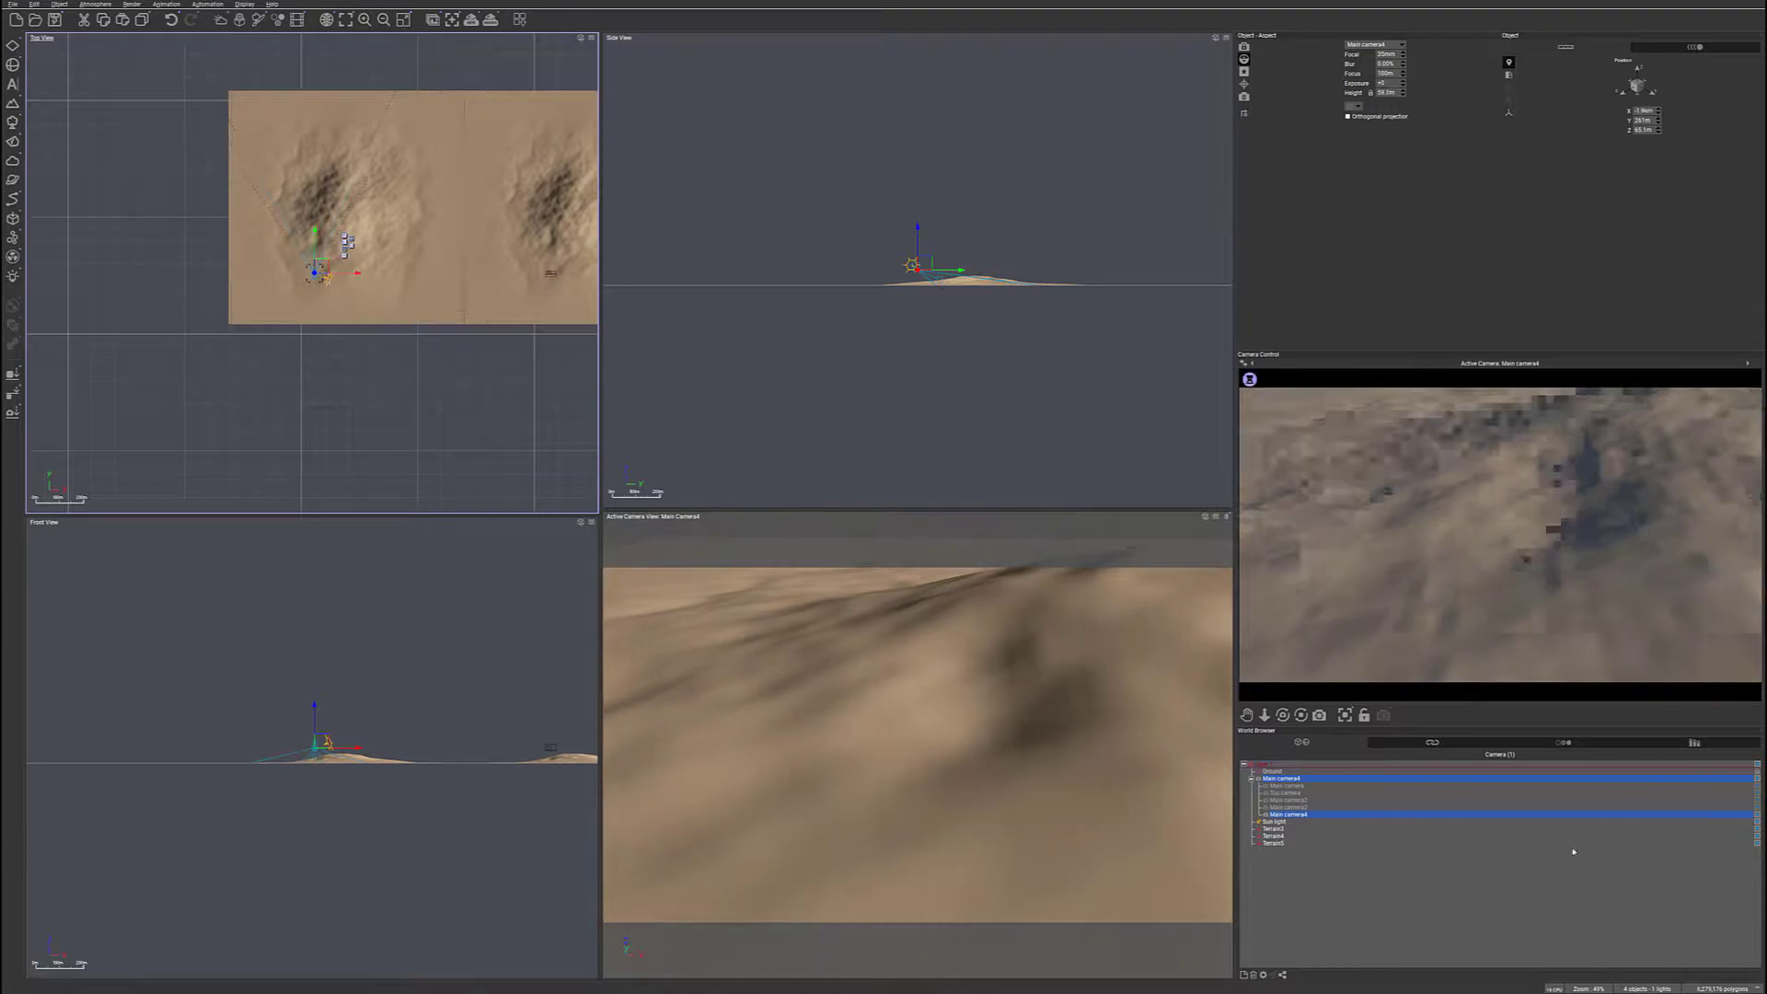
- Activate Main camera2 over the rightmost terrain, render its view to screen at 1600x900, and close the finished render
left_click(1286, 808)
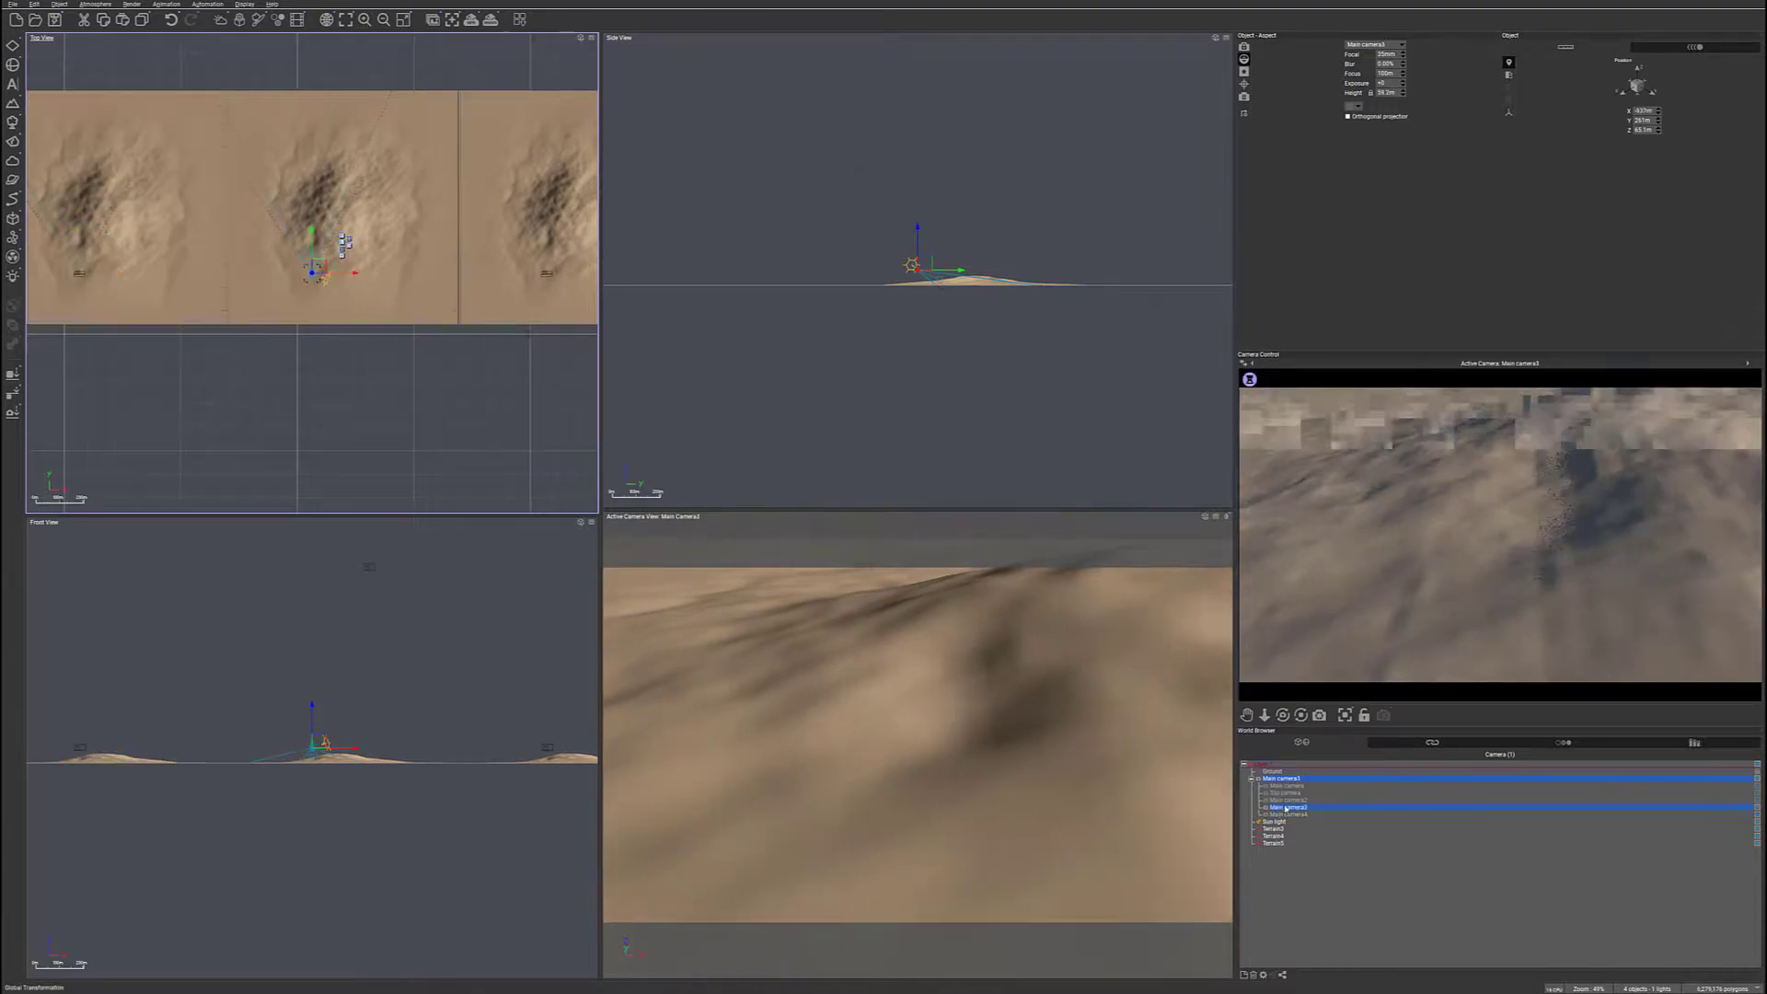
left_click(1293, 801)
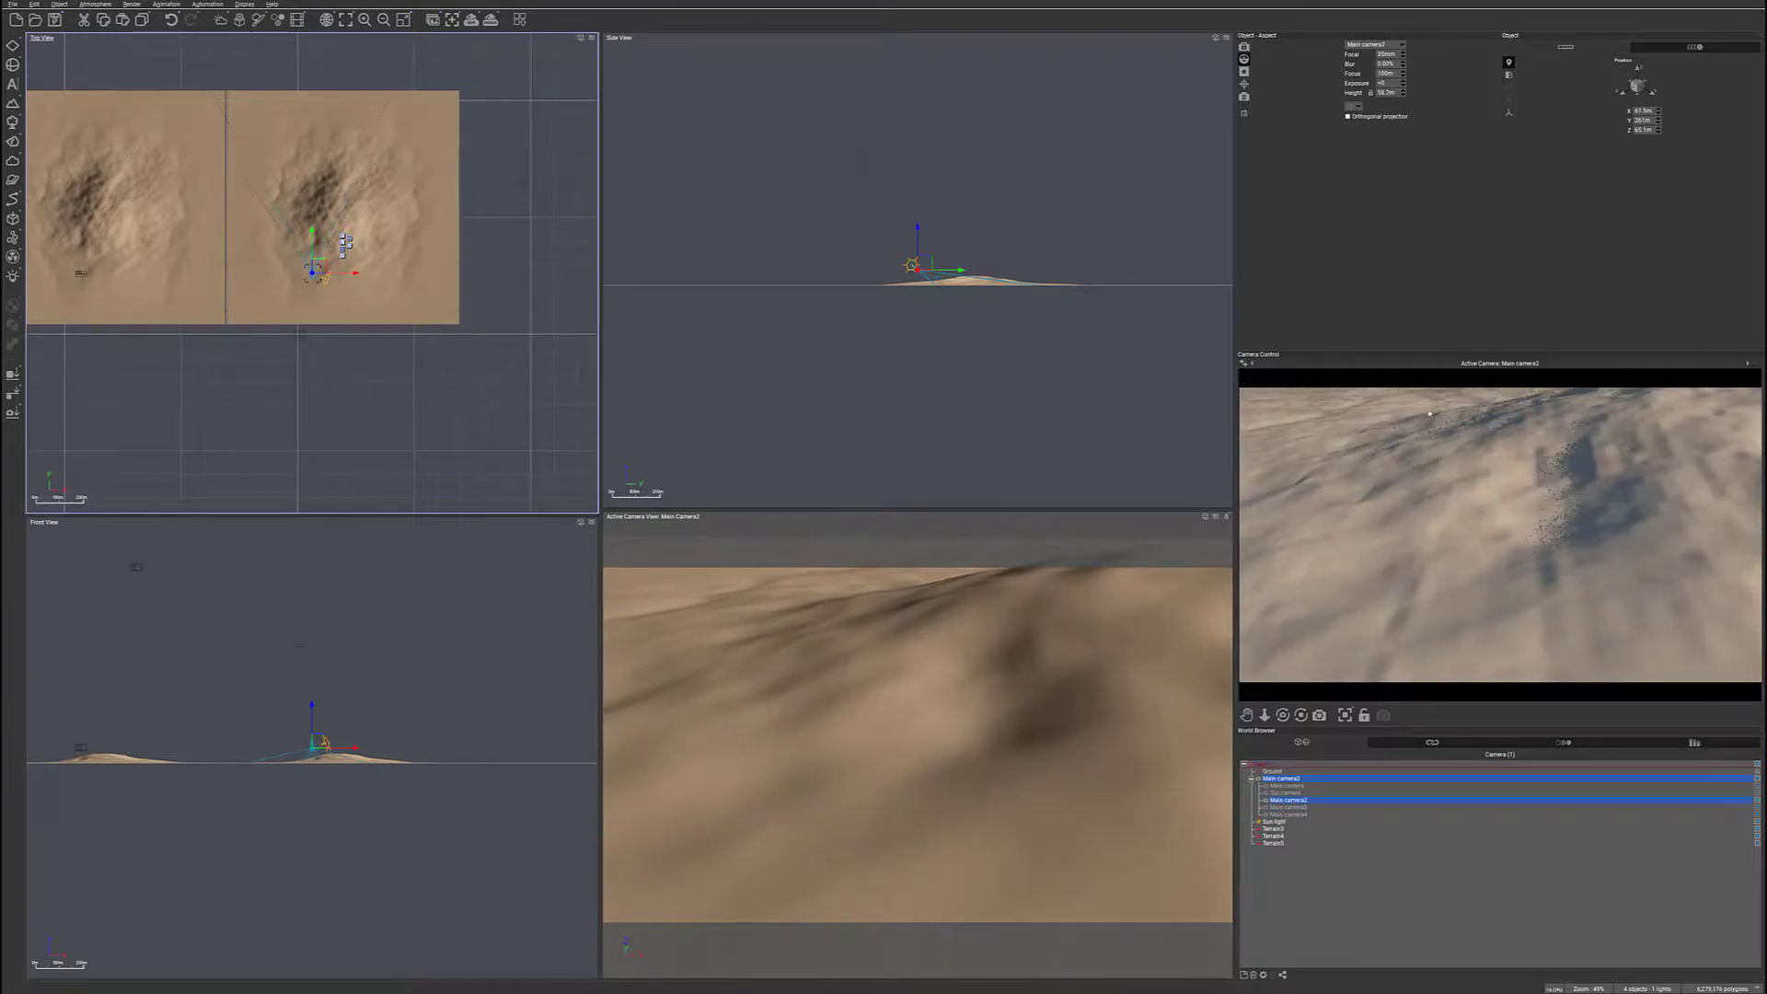
middle_click_drag(302, 391, 444, 427)
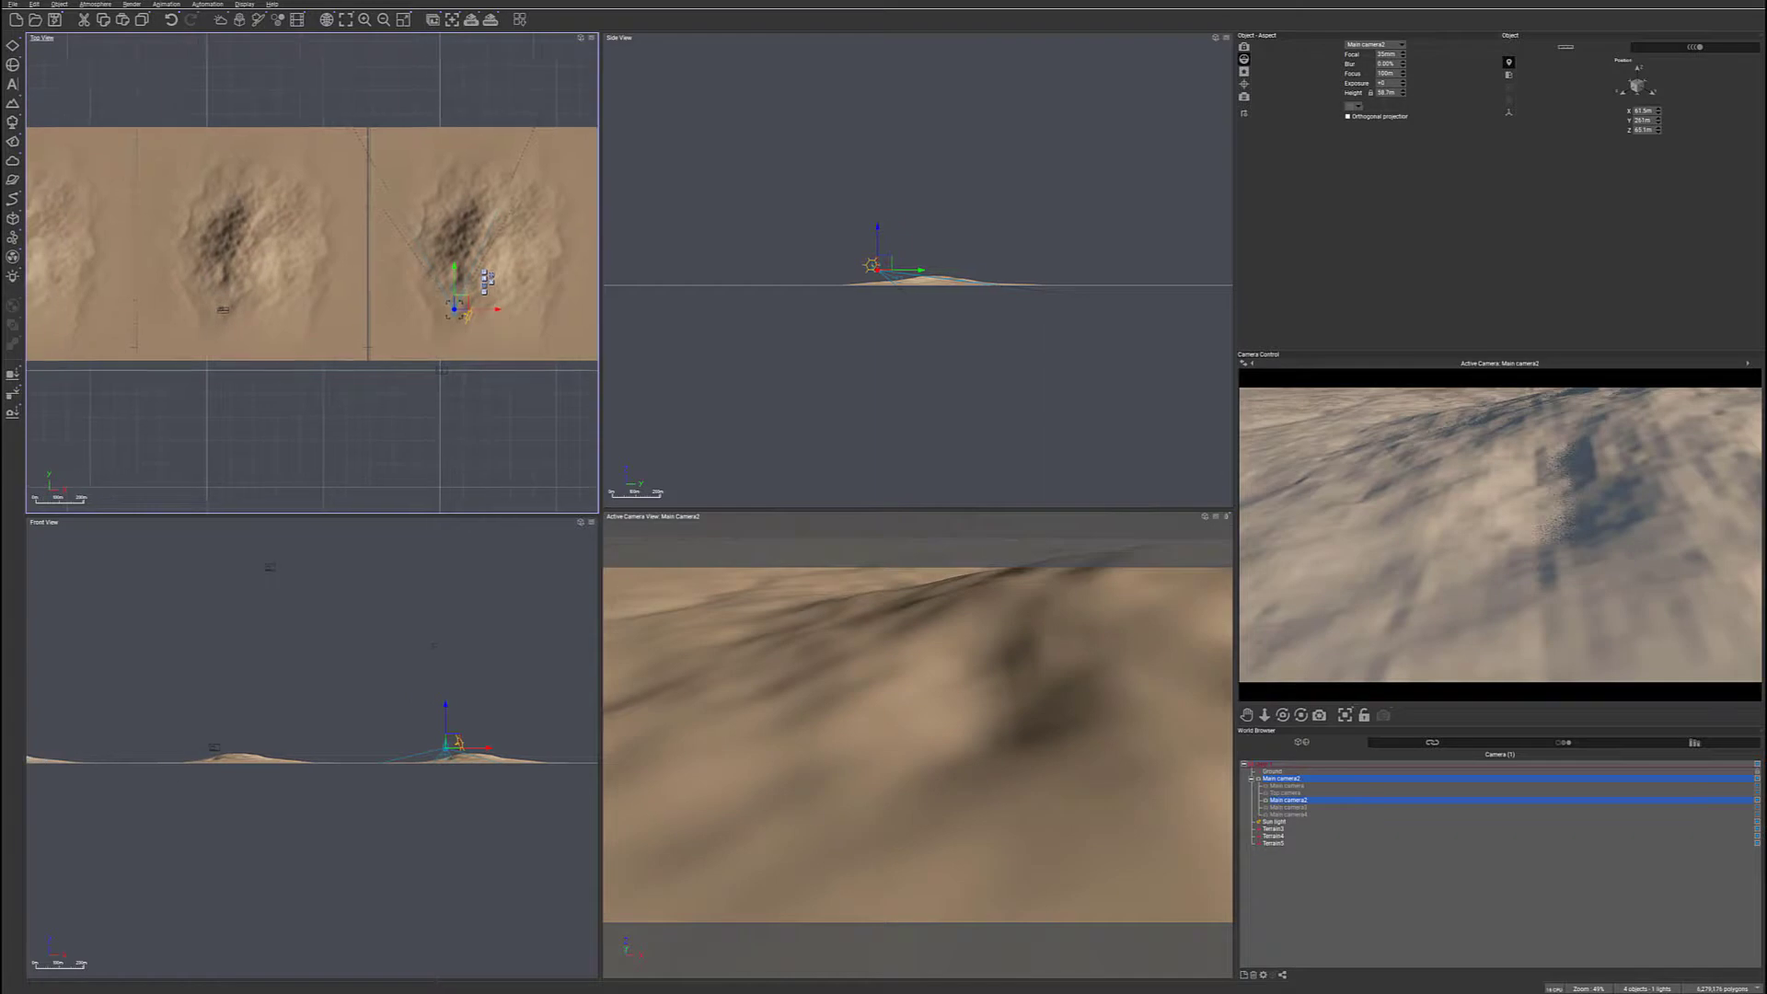
left_click(490, 20)
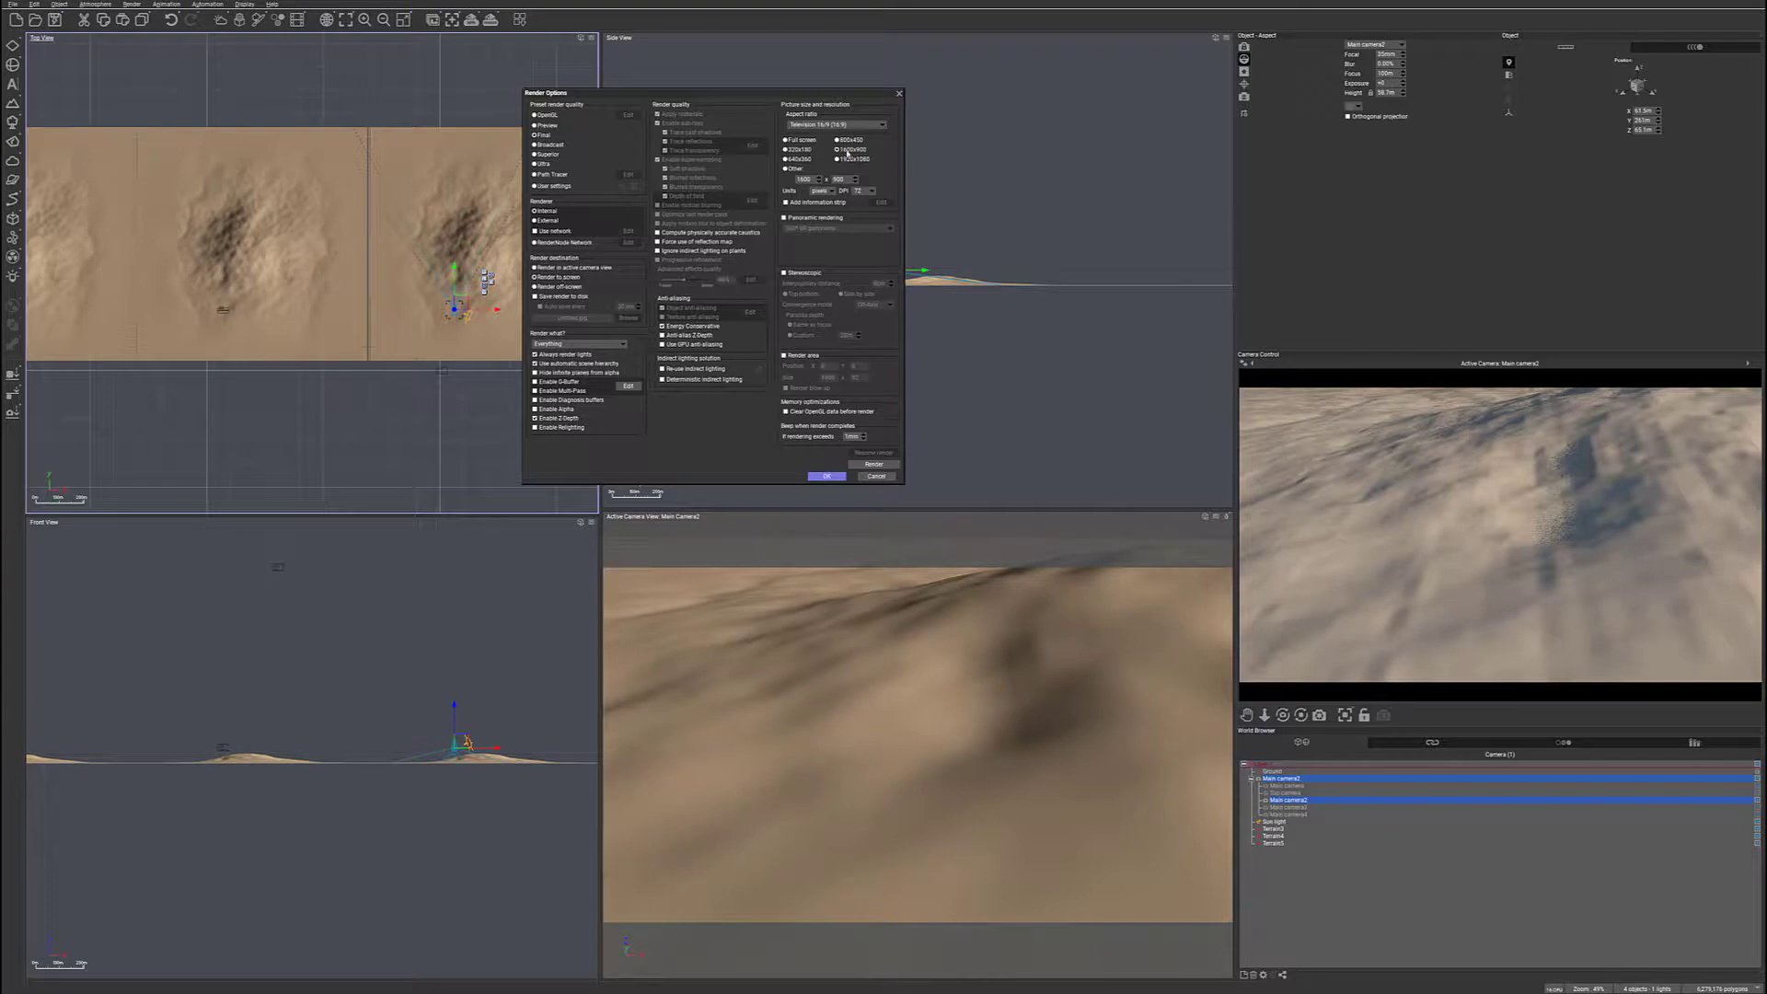
left_click(826, 476)
key("F9")
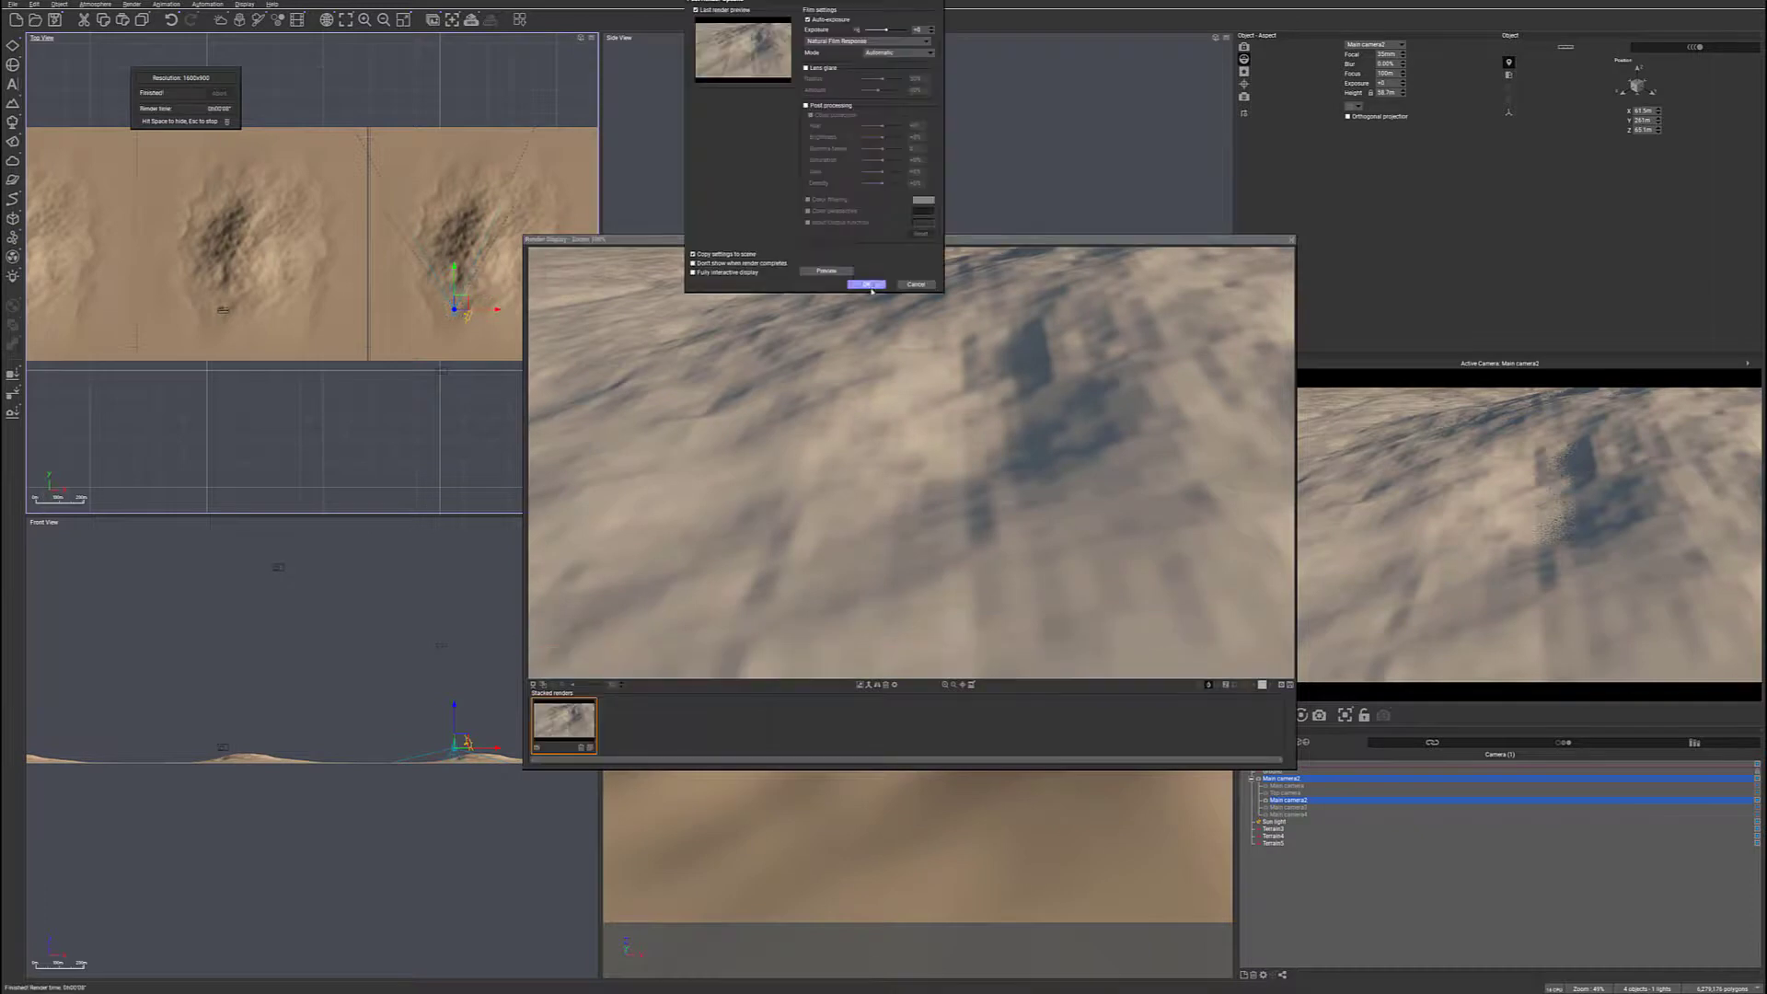
left_click(866, 285)
left_click(1291, 239)
- Select the middle terrain and activate Main camera3, which looks at that terrain
mouse_move(359, 414)
right_mouse_down()
mouse_move(456, 415)
mouse_move(393, 420)
right_mouse_up()
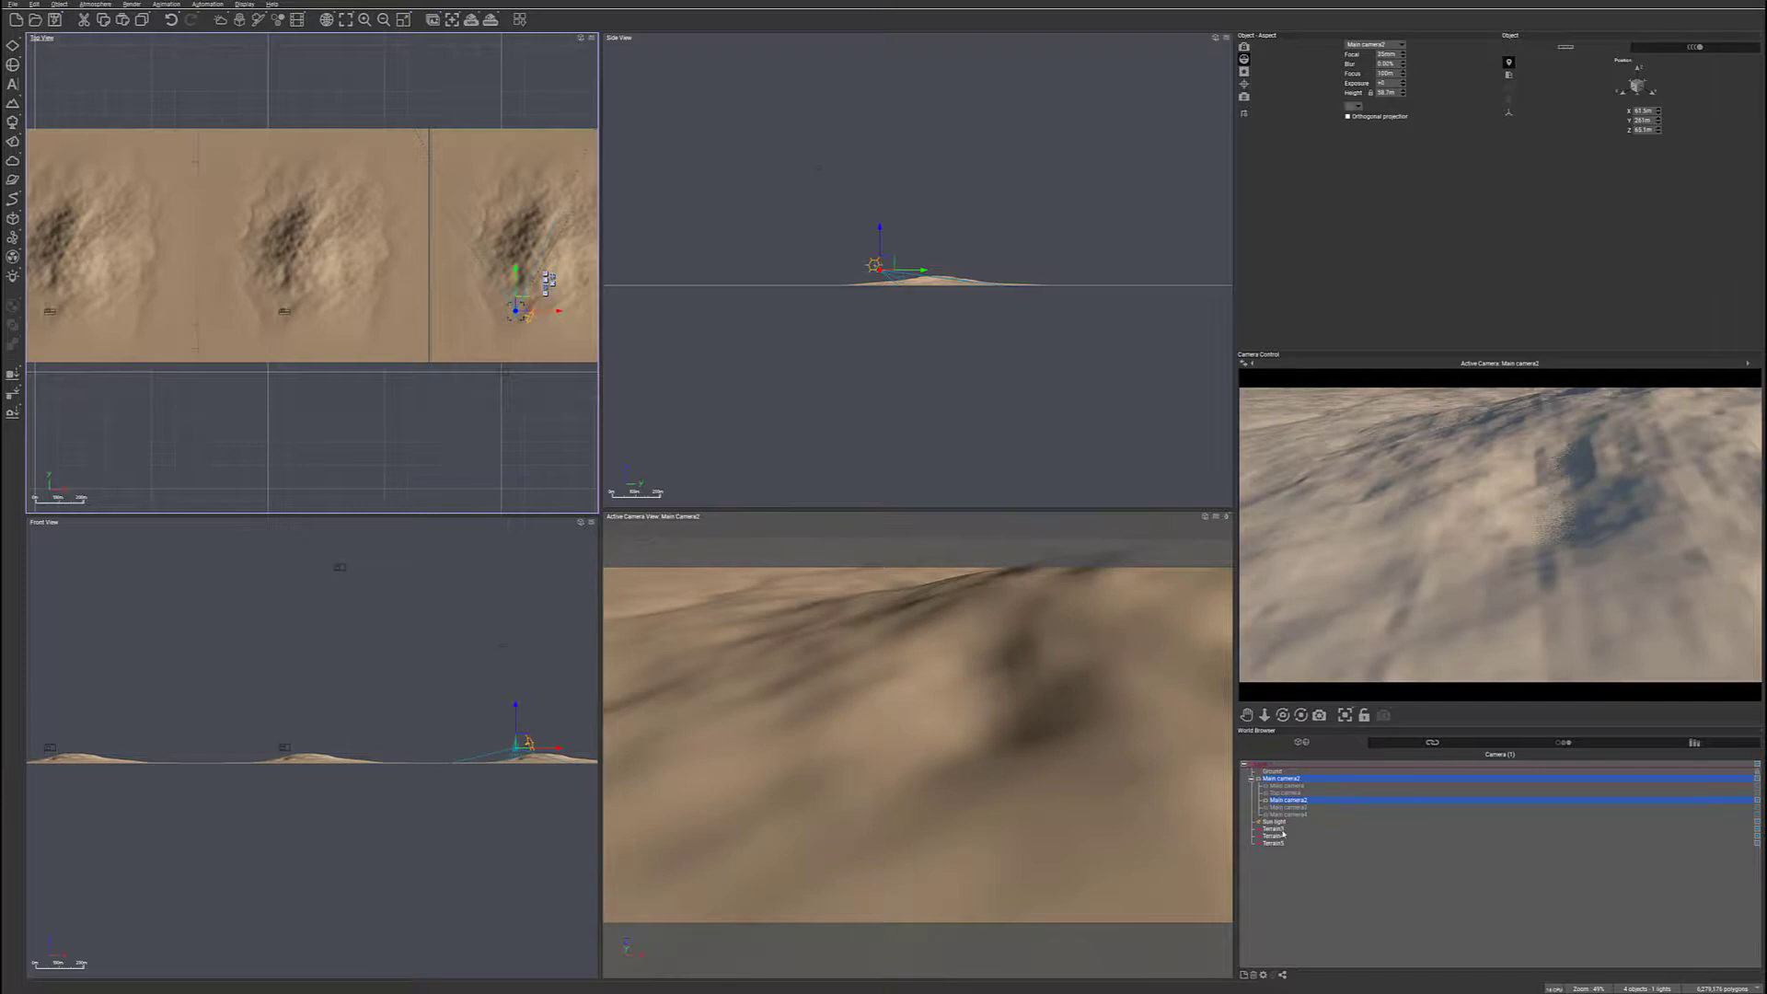
left_click(1278, 830)
left_click(1276, 837)
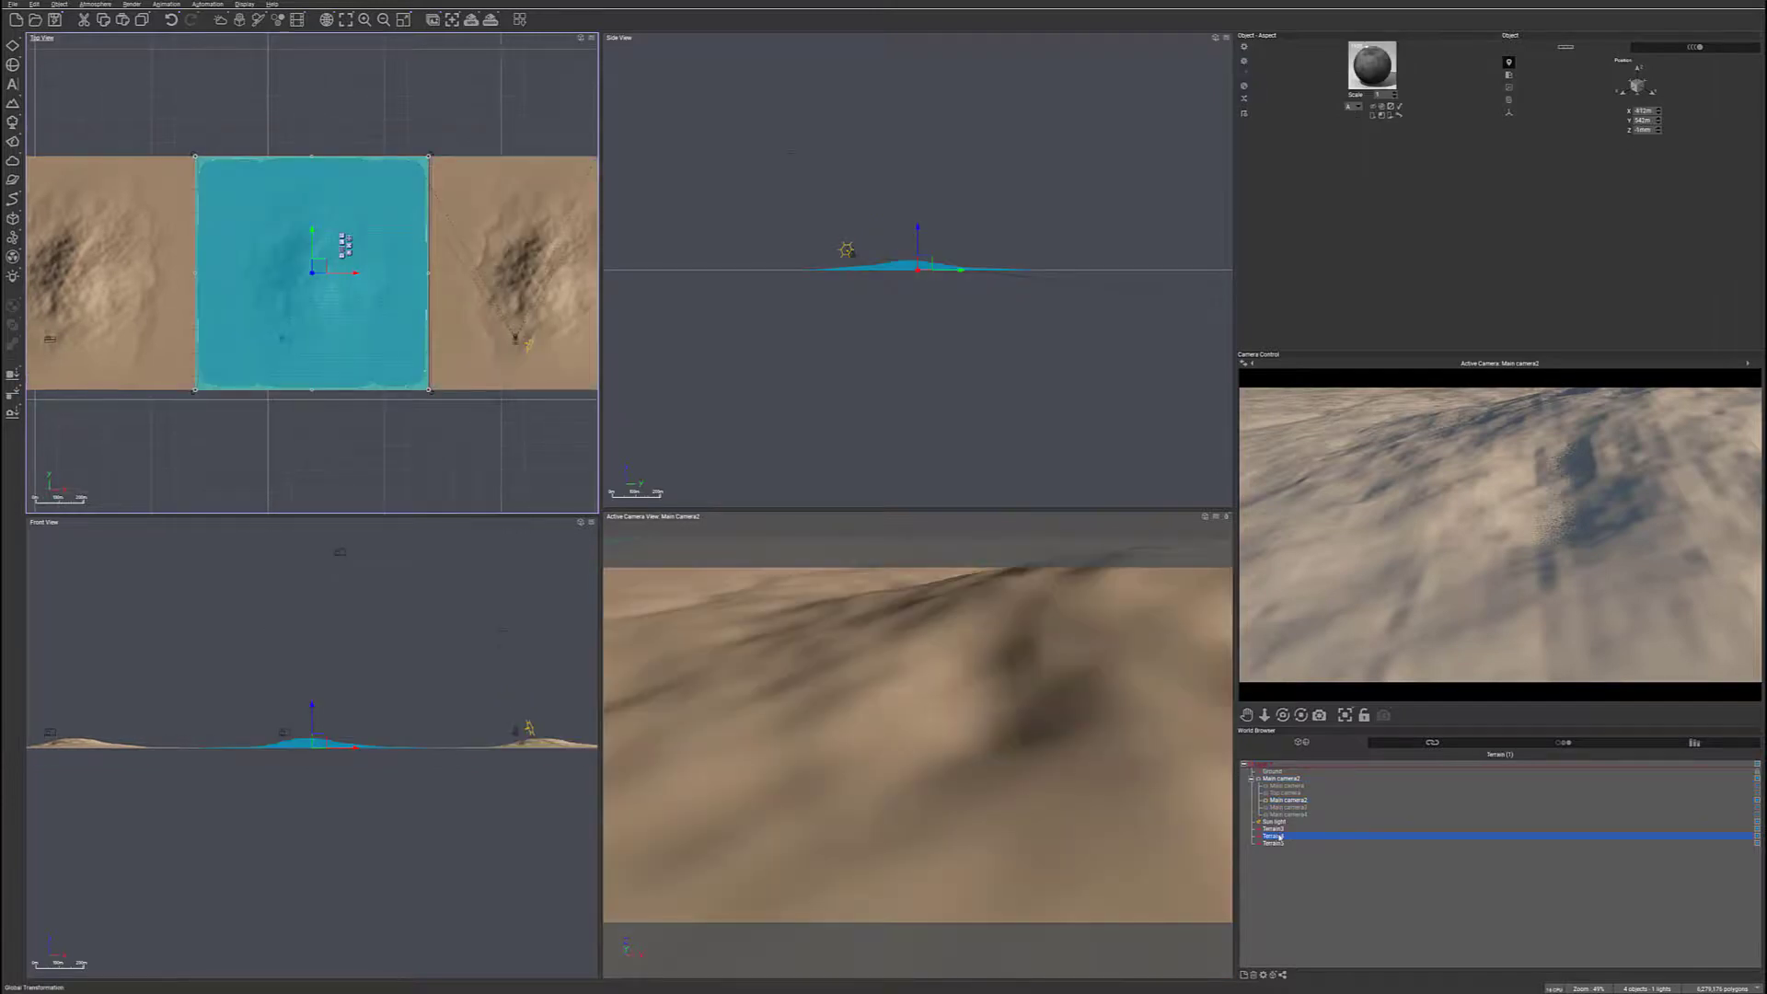
left_click(1288, 807)
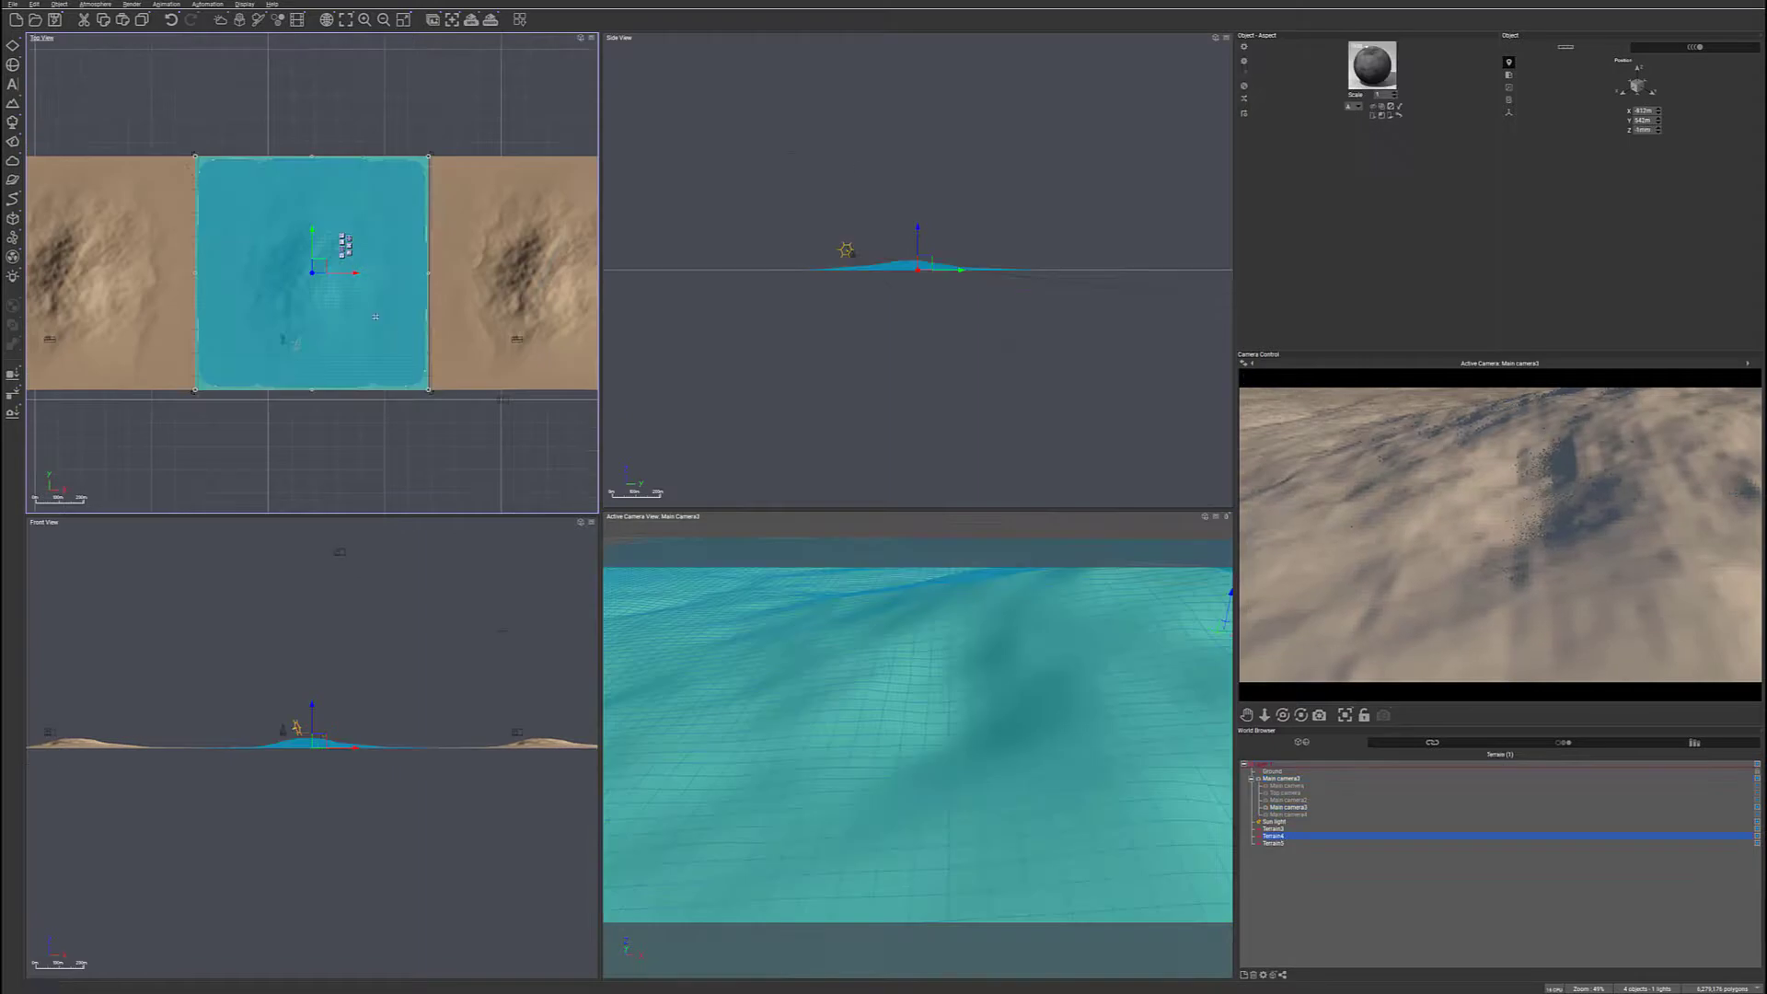
- Open the middle terrain in the Terrain Editor and show its Altitude Production function graph
double_click(887, 548)
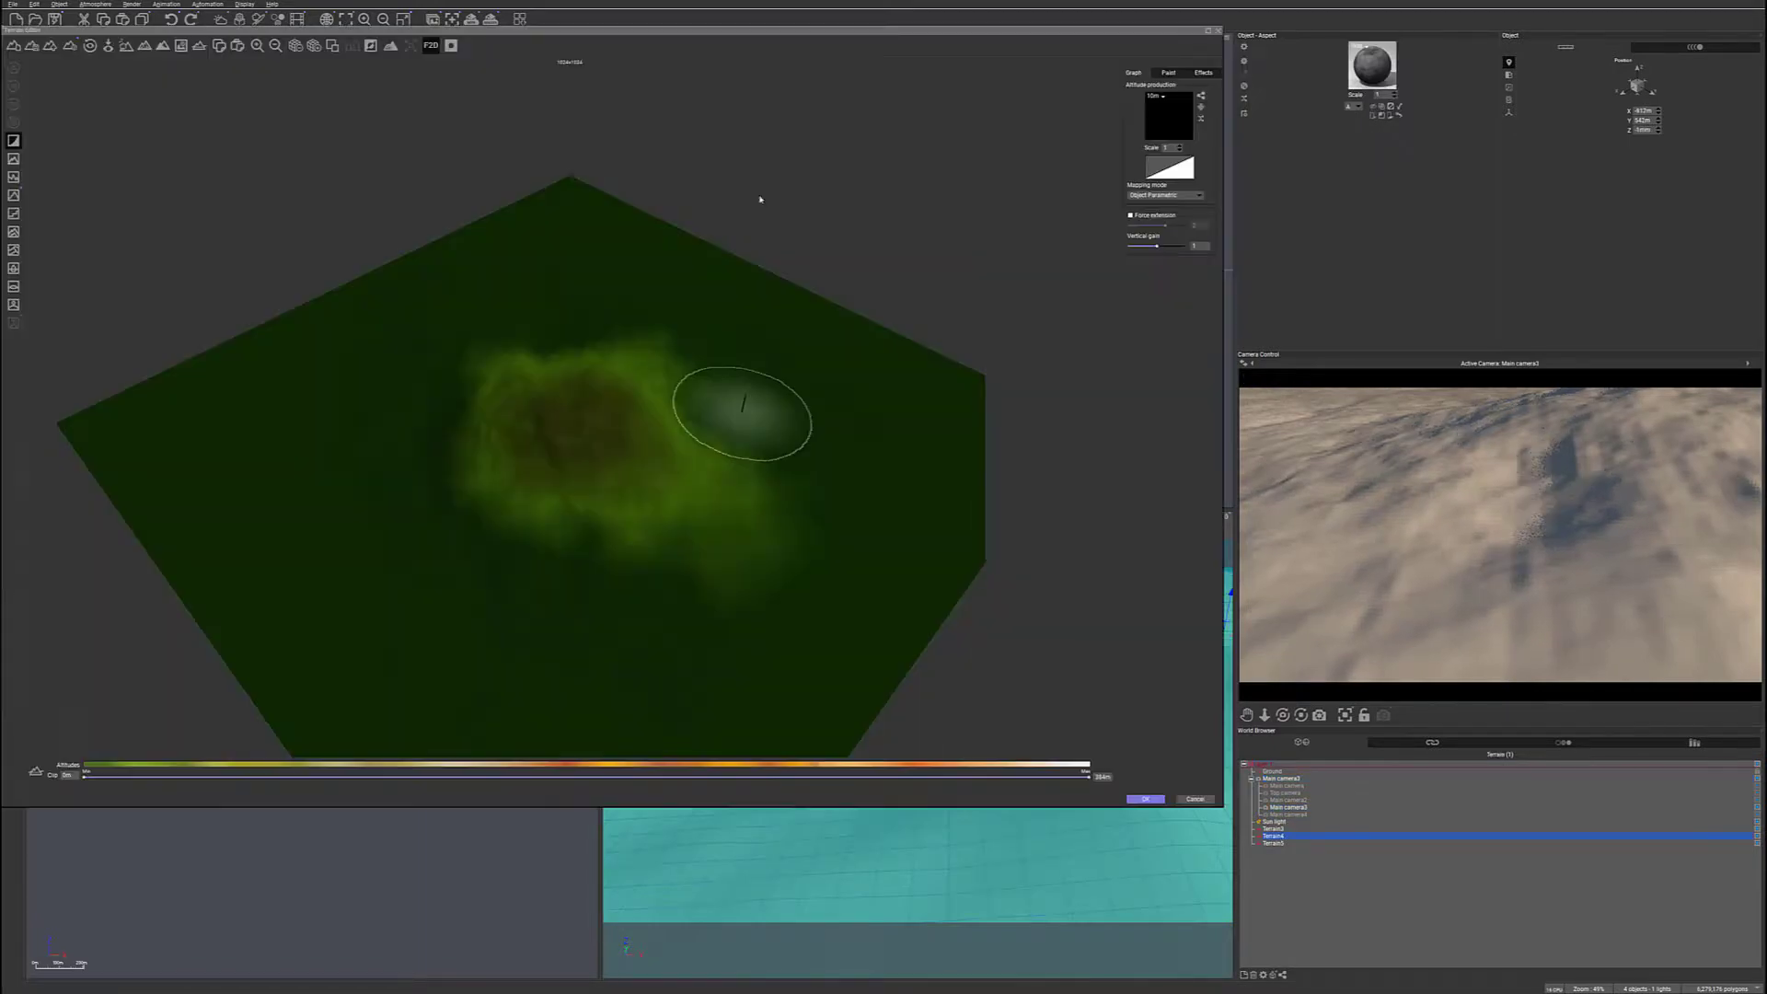
mouse_move(531, 483)
right_mouse_down()
mouse_move(674, 403)
mouse_move(542, 506)
right_mouse_up()
scroll(430, 458, "up", 4)
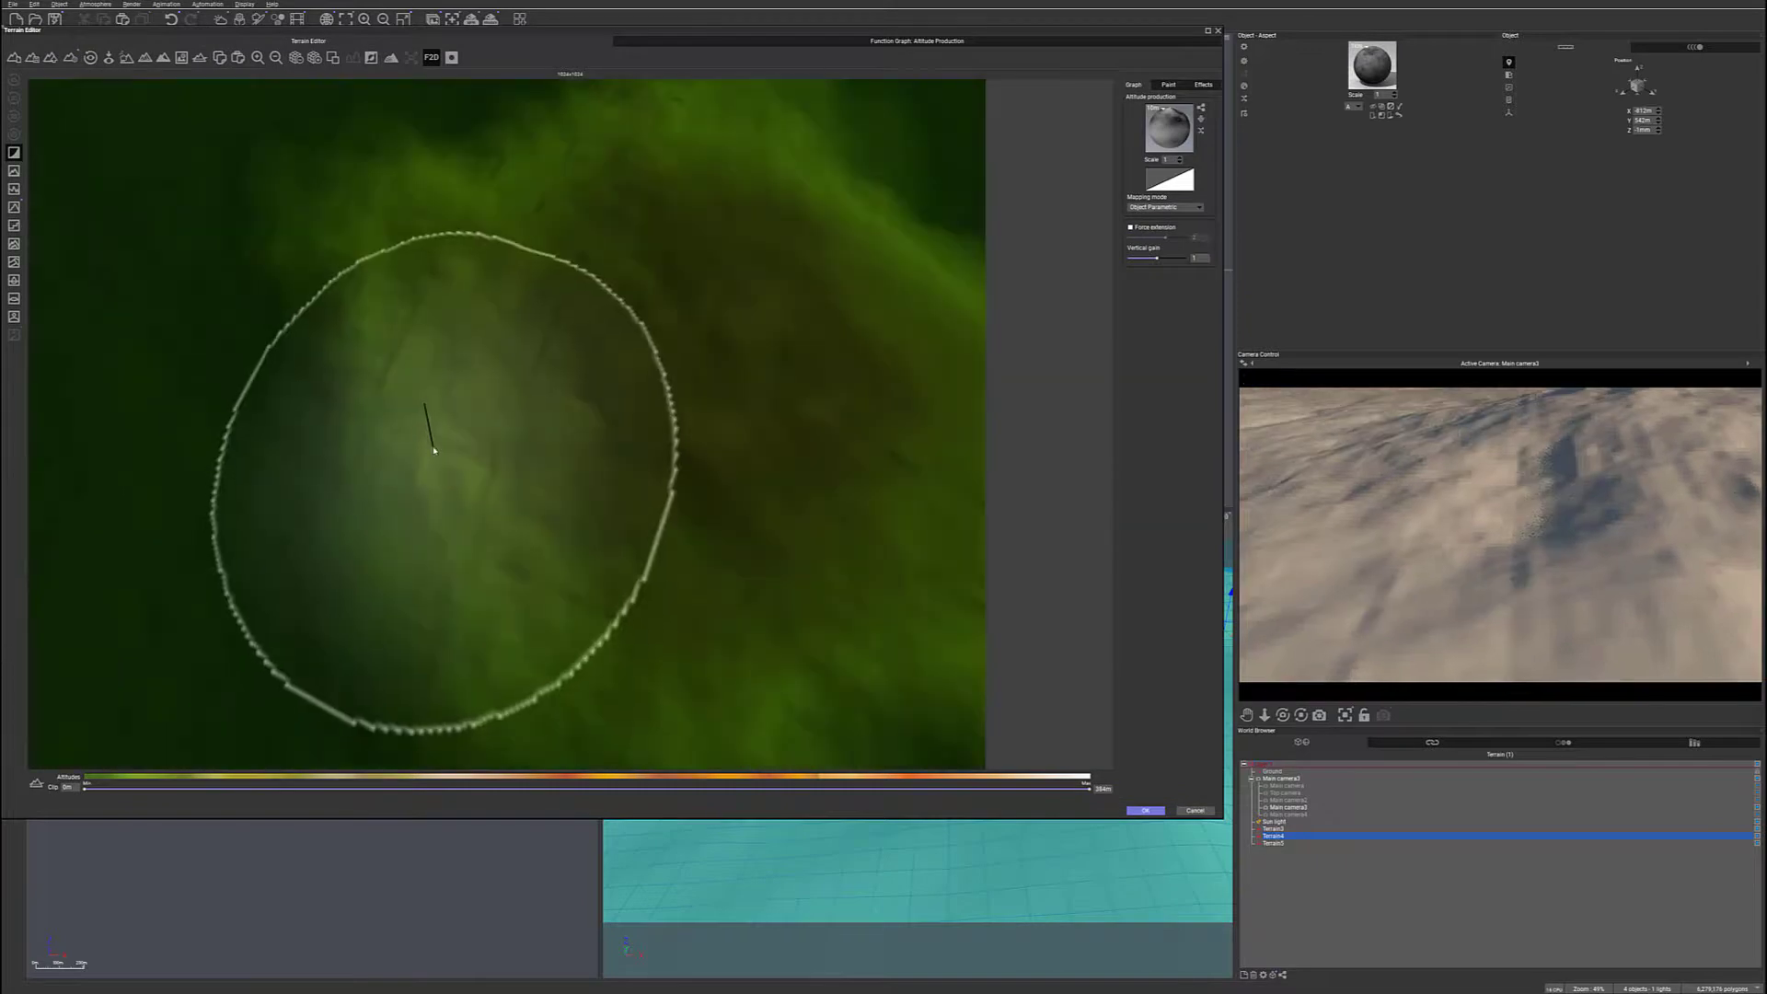
scroll(434, 441, "down", 5)
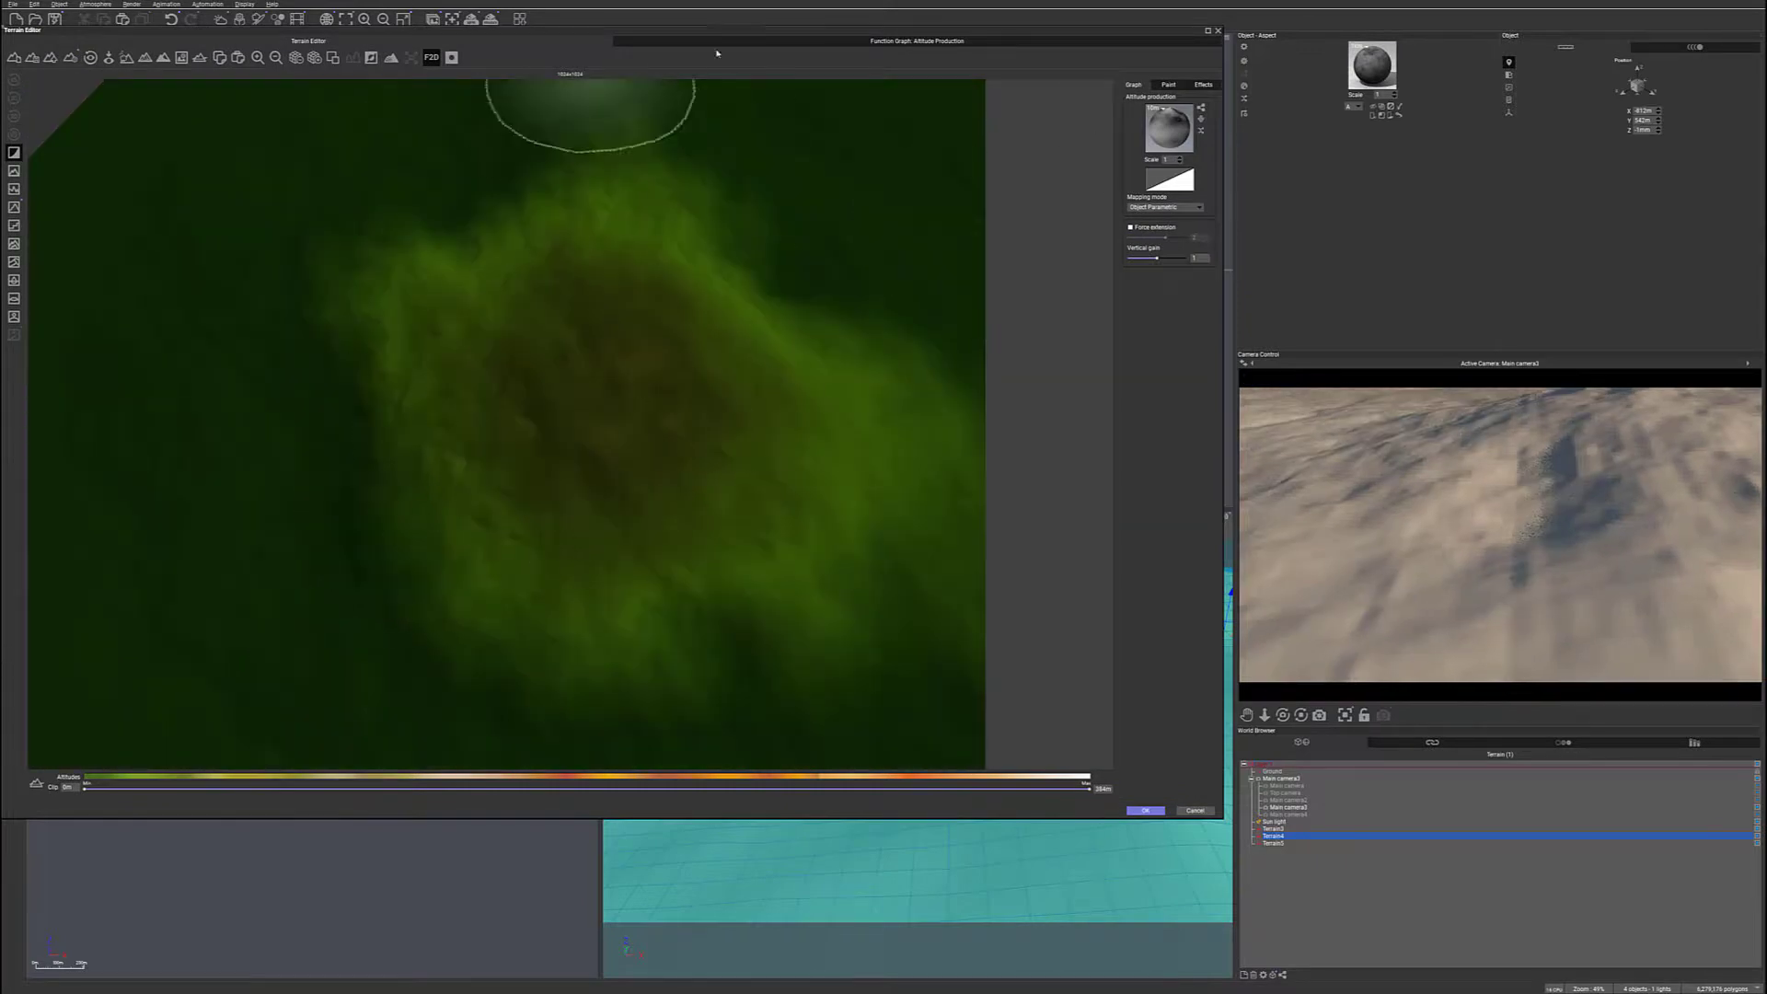
left_click(843, 42)
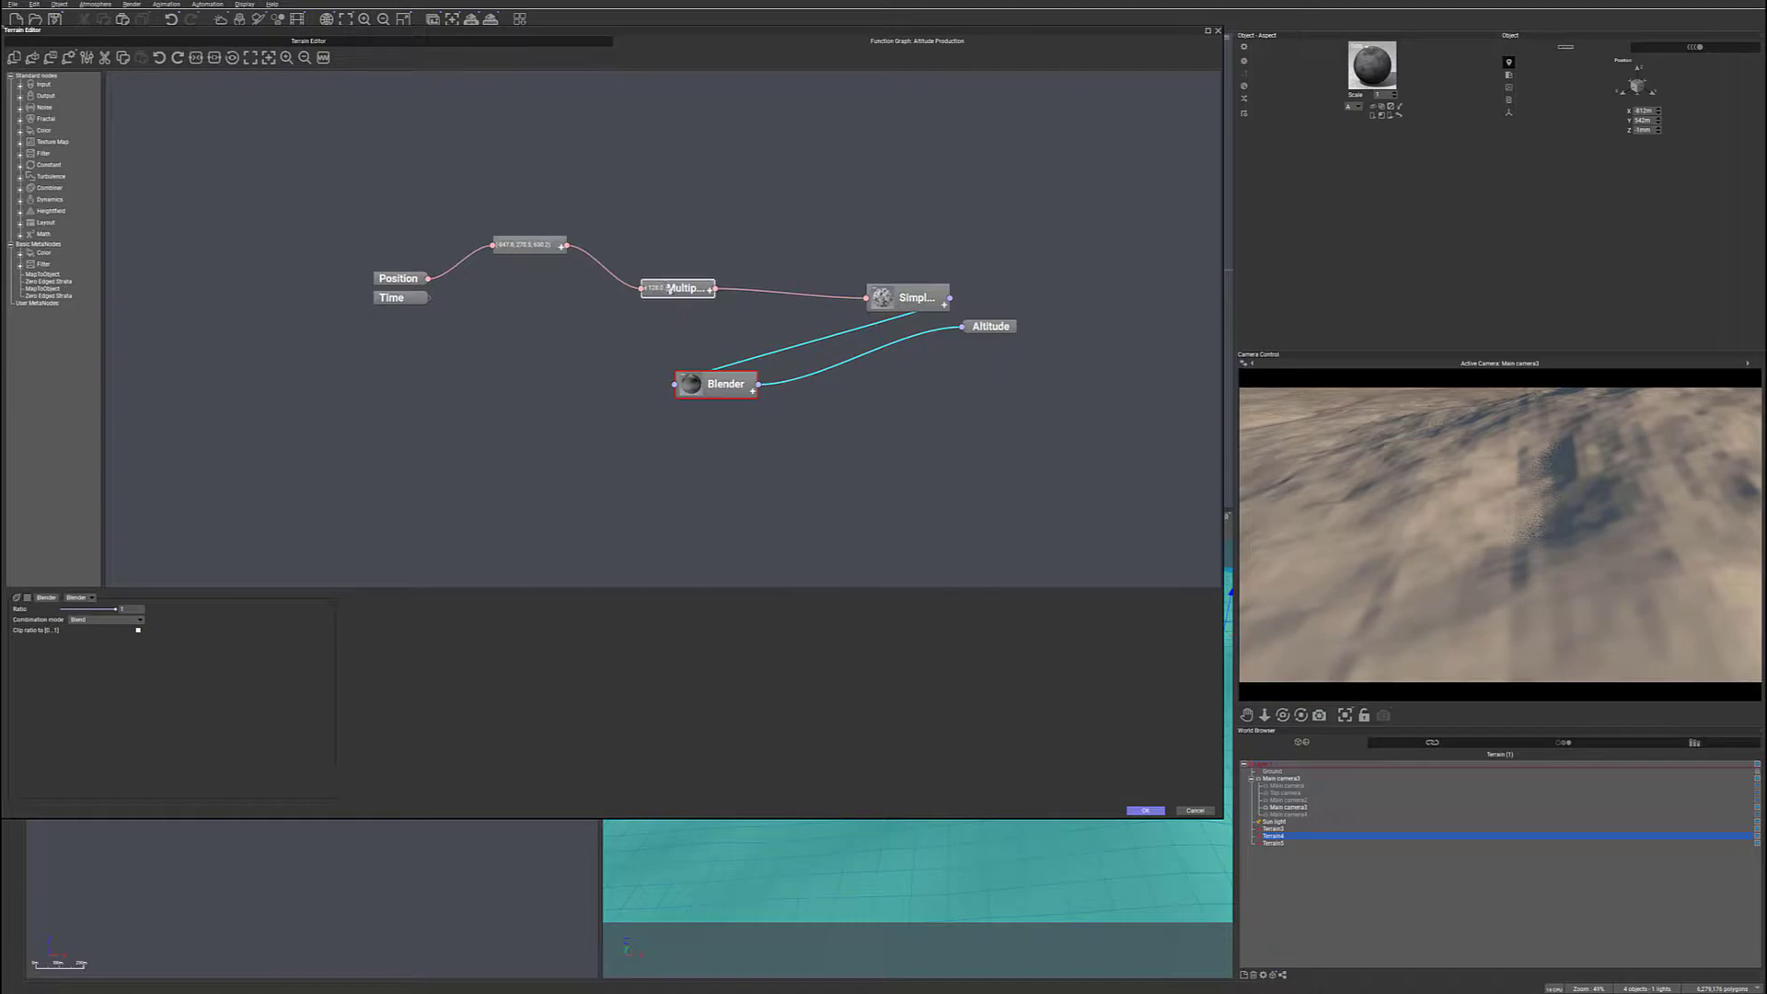
- Spread out the Multiply, Simple Fractal, Blender, Altitude and Texture Map nodes so their connections are easy to follow
left_click_drag(666, 289, 633, 178)
left_click_drag(937, 303, 878, 201)
left_click_drag(999, 326, 1109, 269)
left_click_drag(722, 384, 931, 279)
left_click_drag(718, 384, 665, 460)
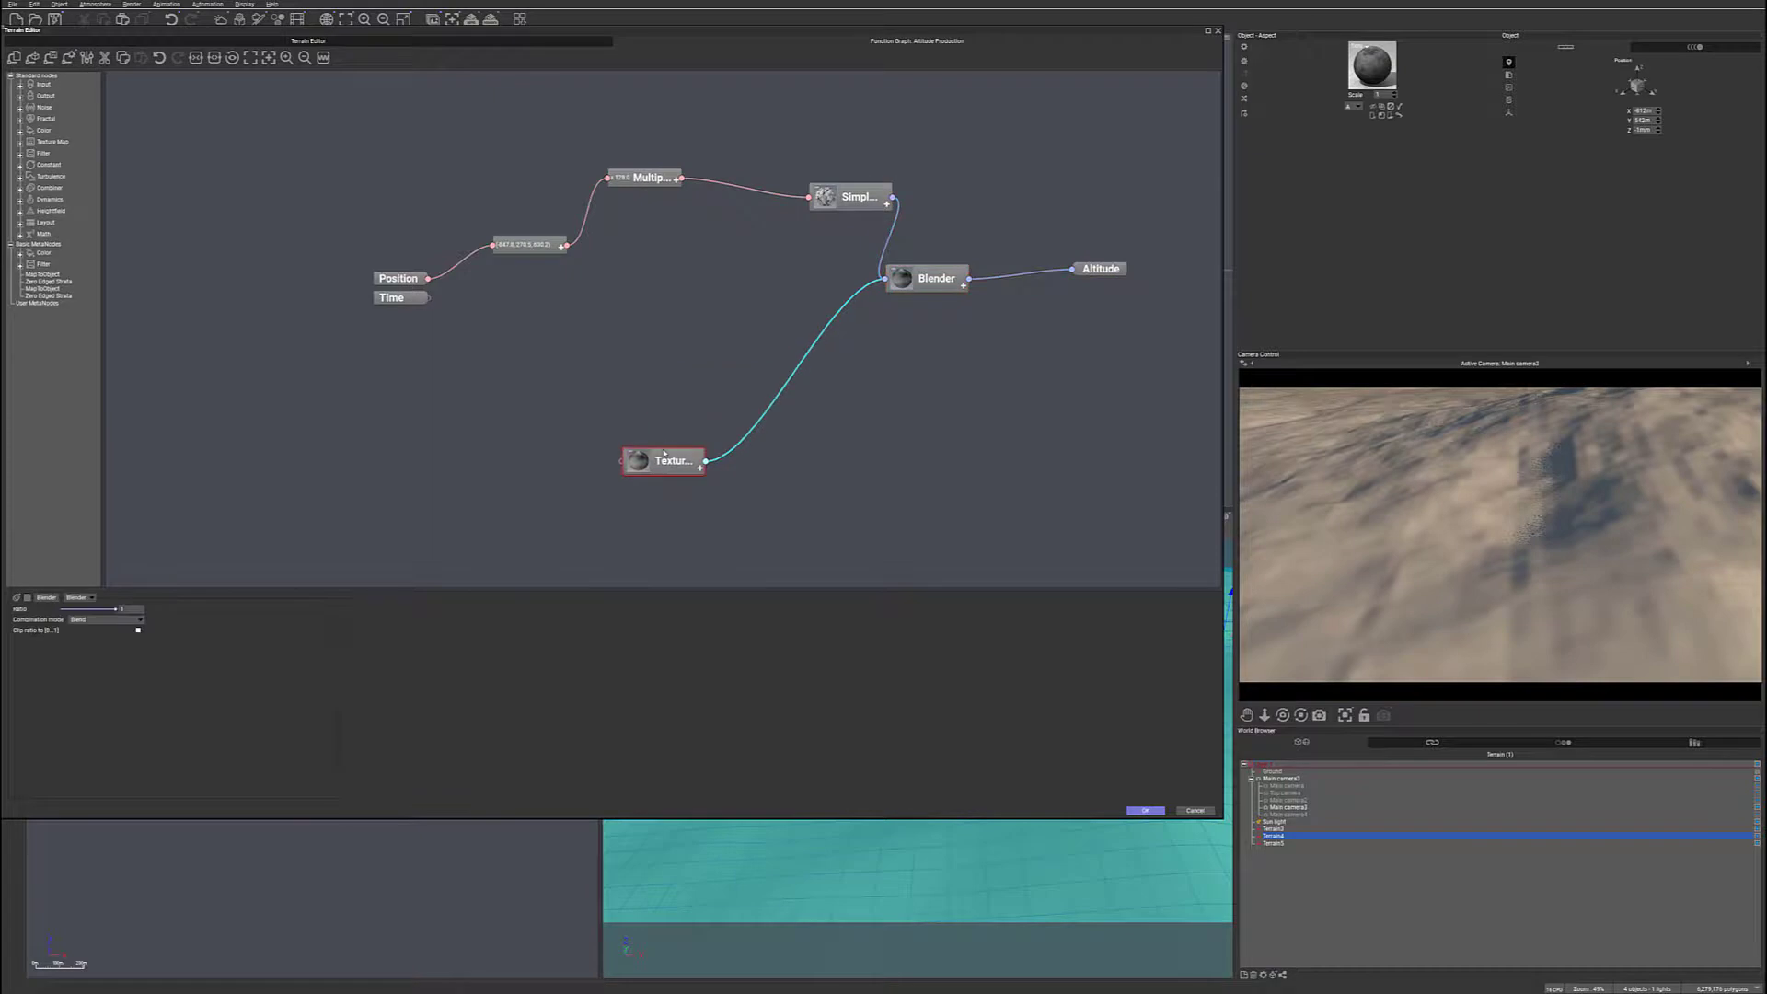
- Expand the Blender node's inputs and output, and shift the Simple Fractal node away from it toward the Multiply node
left_click(965, 287)
left_click_drag(864, 196, 786, 183)
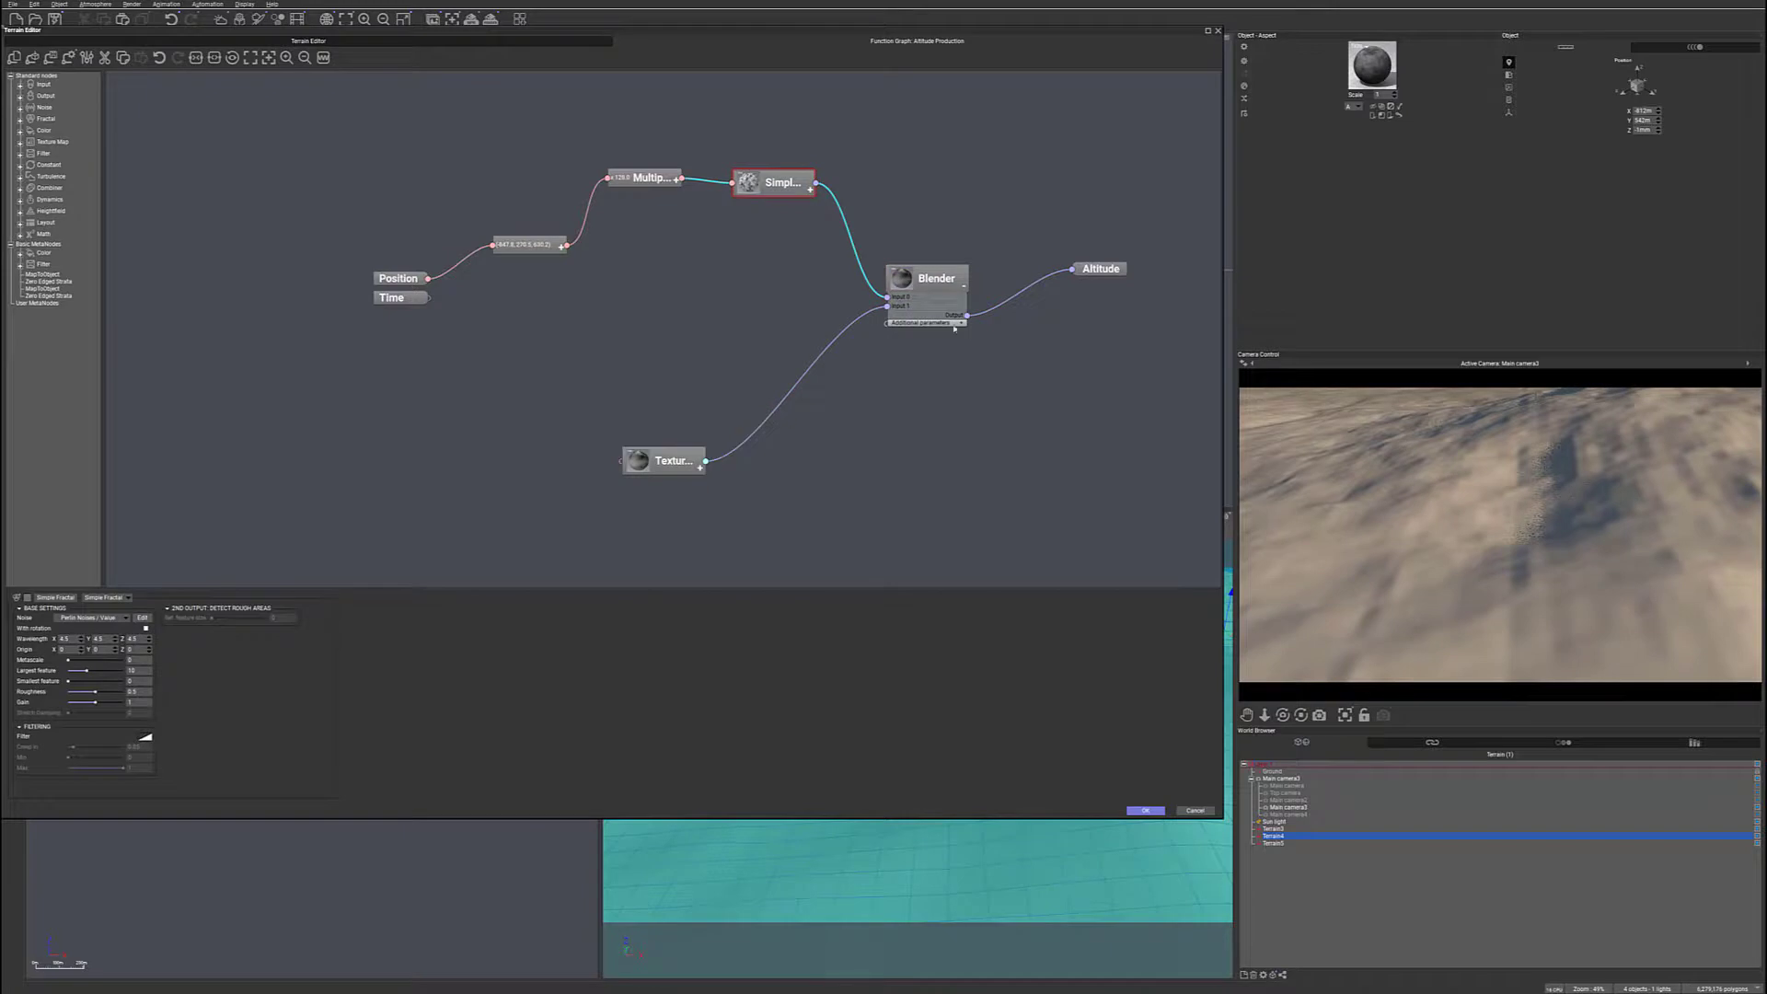
left_click(930, 268)
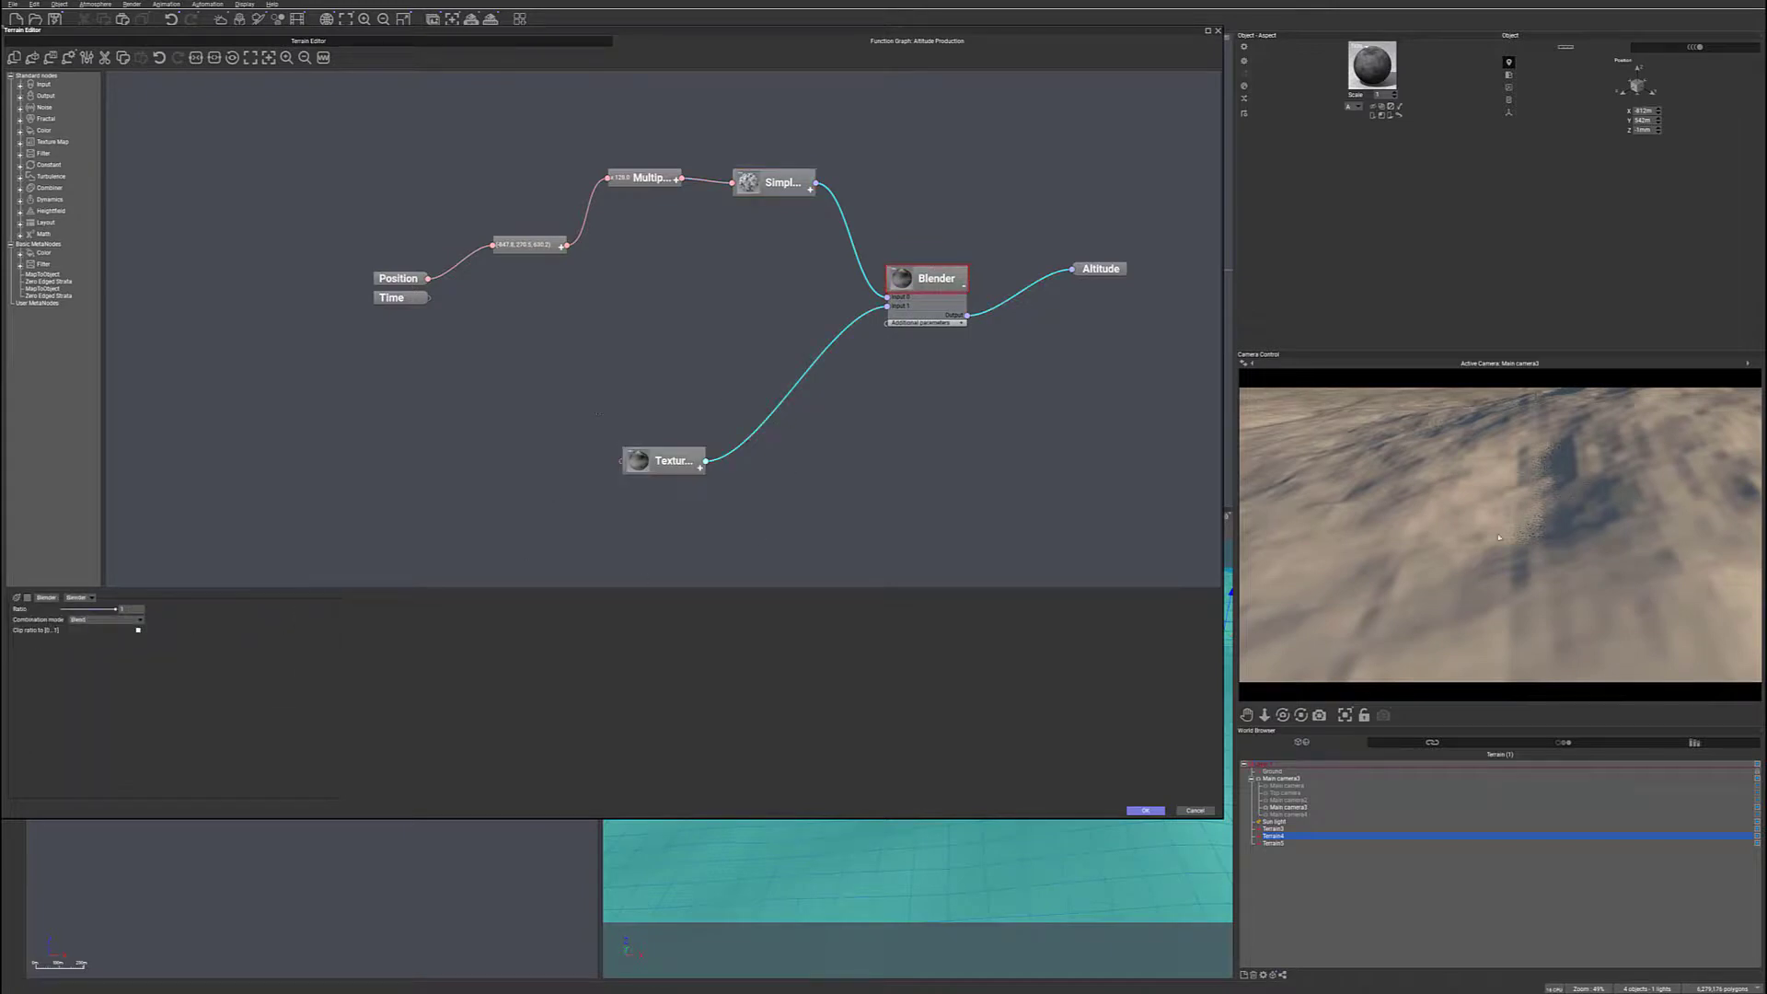
left_click_drag(778, 173, 749, 173)
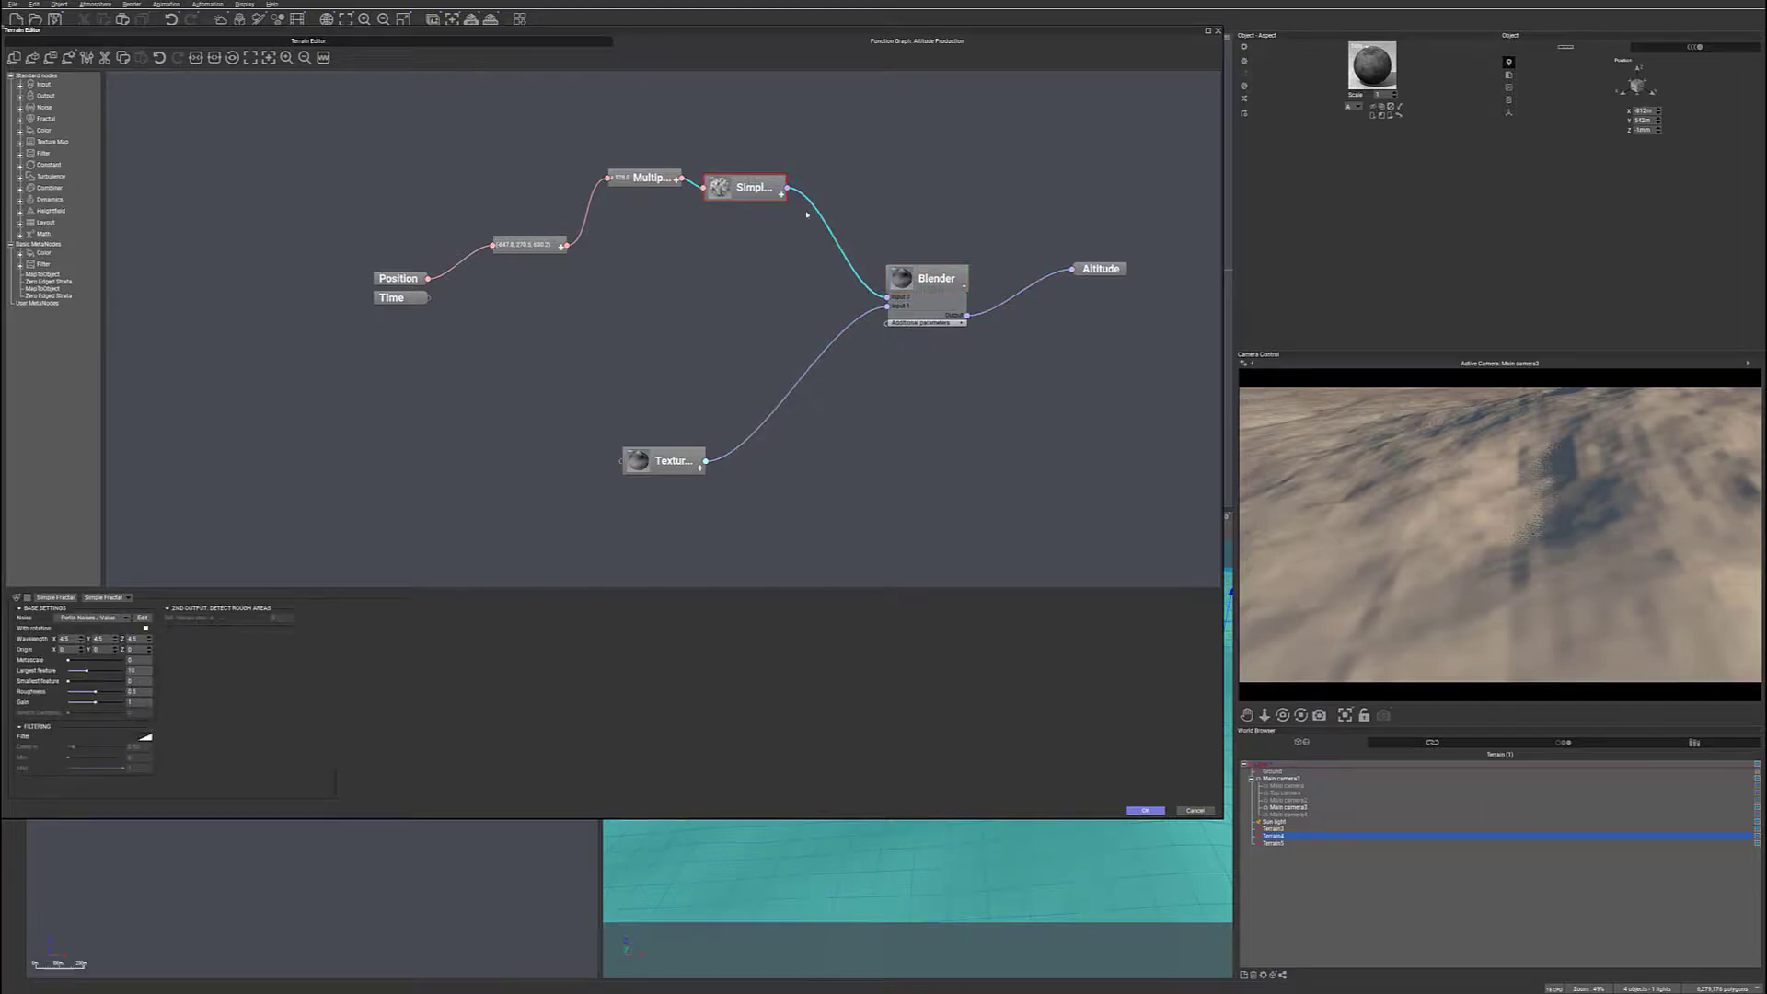
left_click_drag(929, 278, 930, 269)
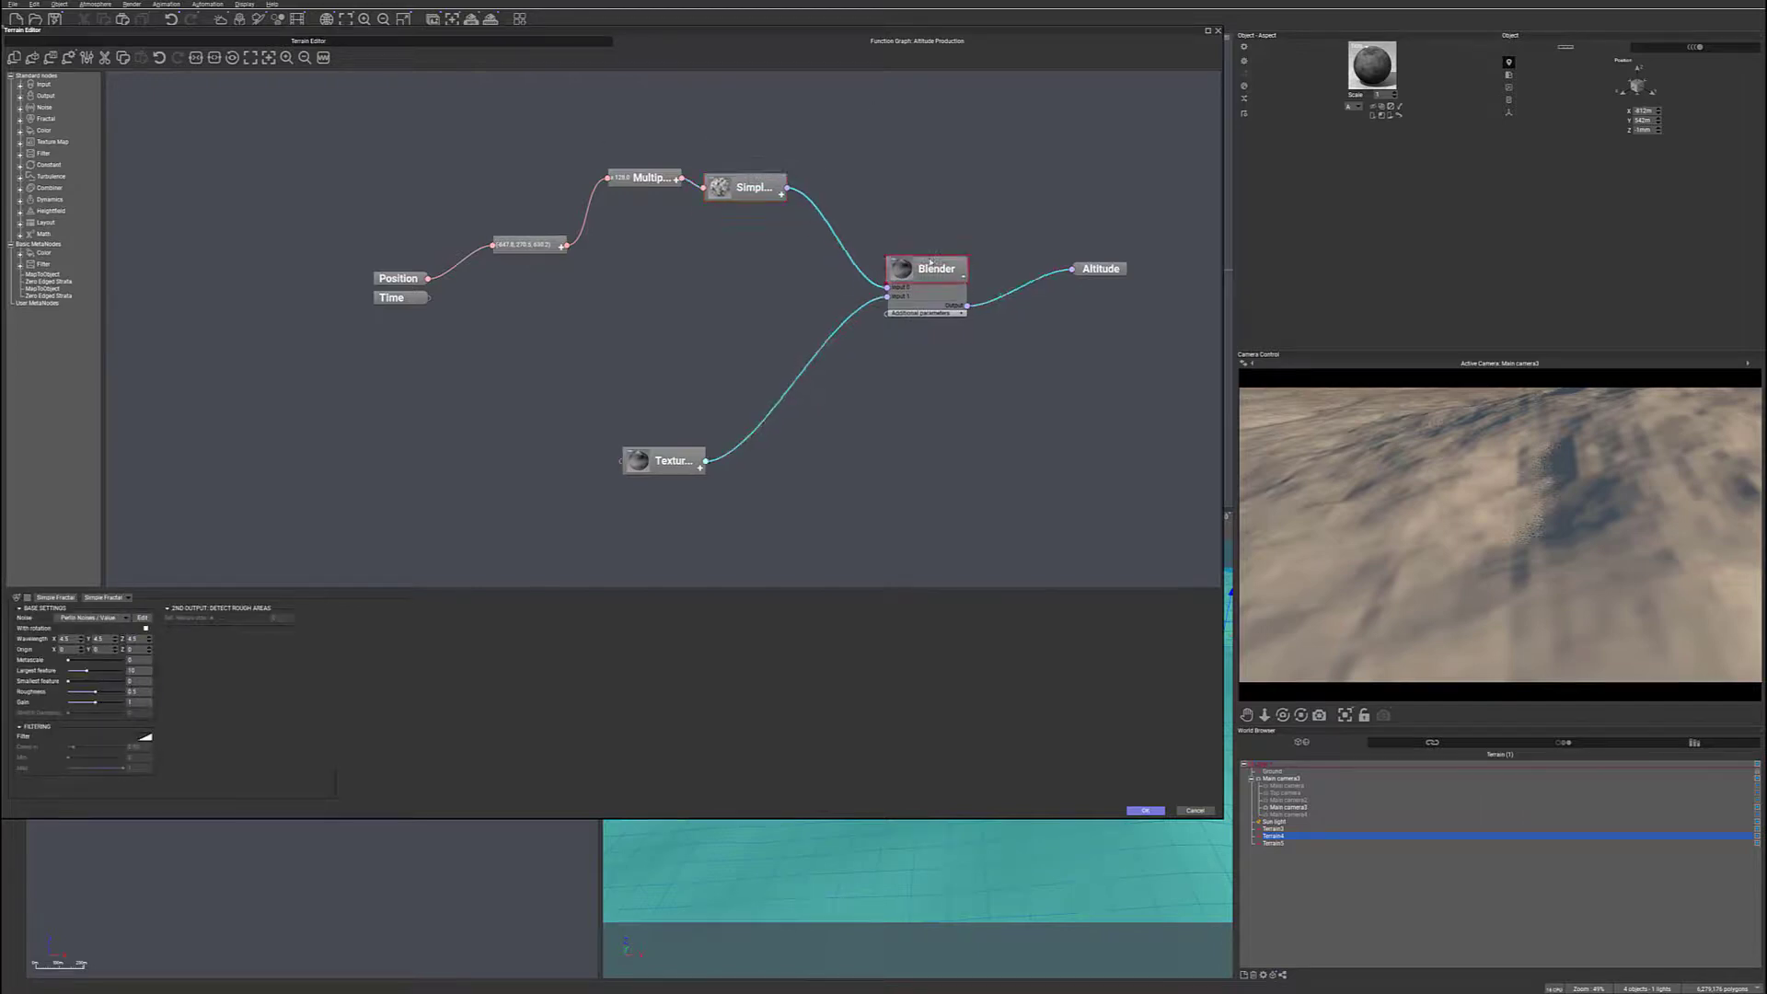
- Move the Texture Map node up and try its interpolation type at None
left_click_drag(667, 460, 672, 408)
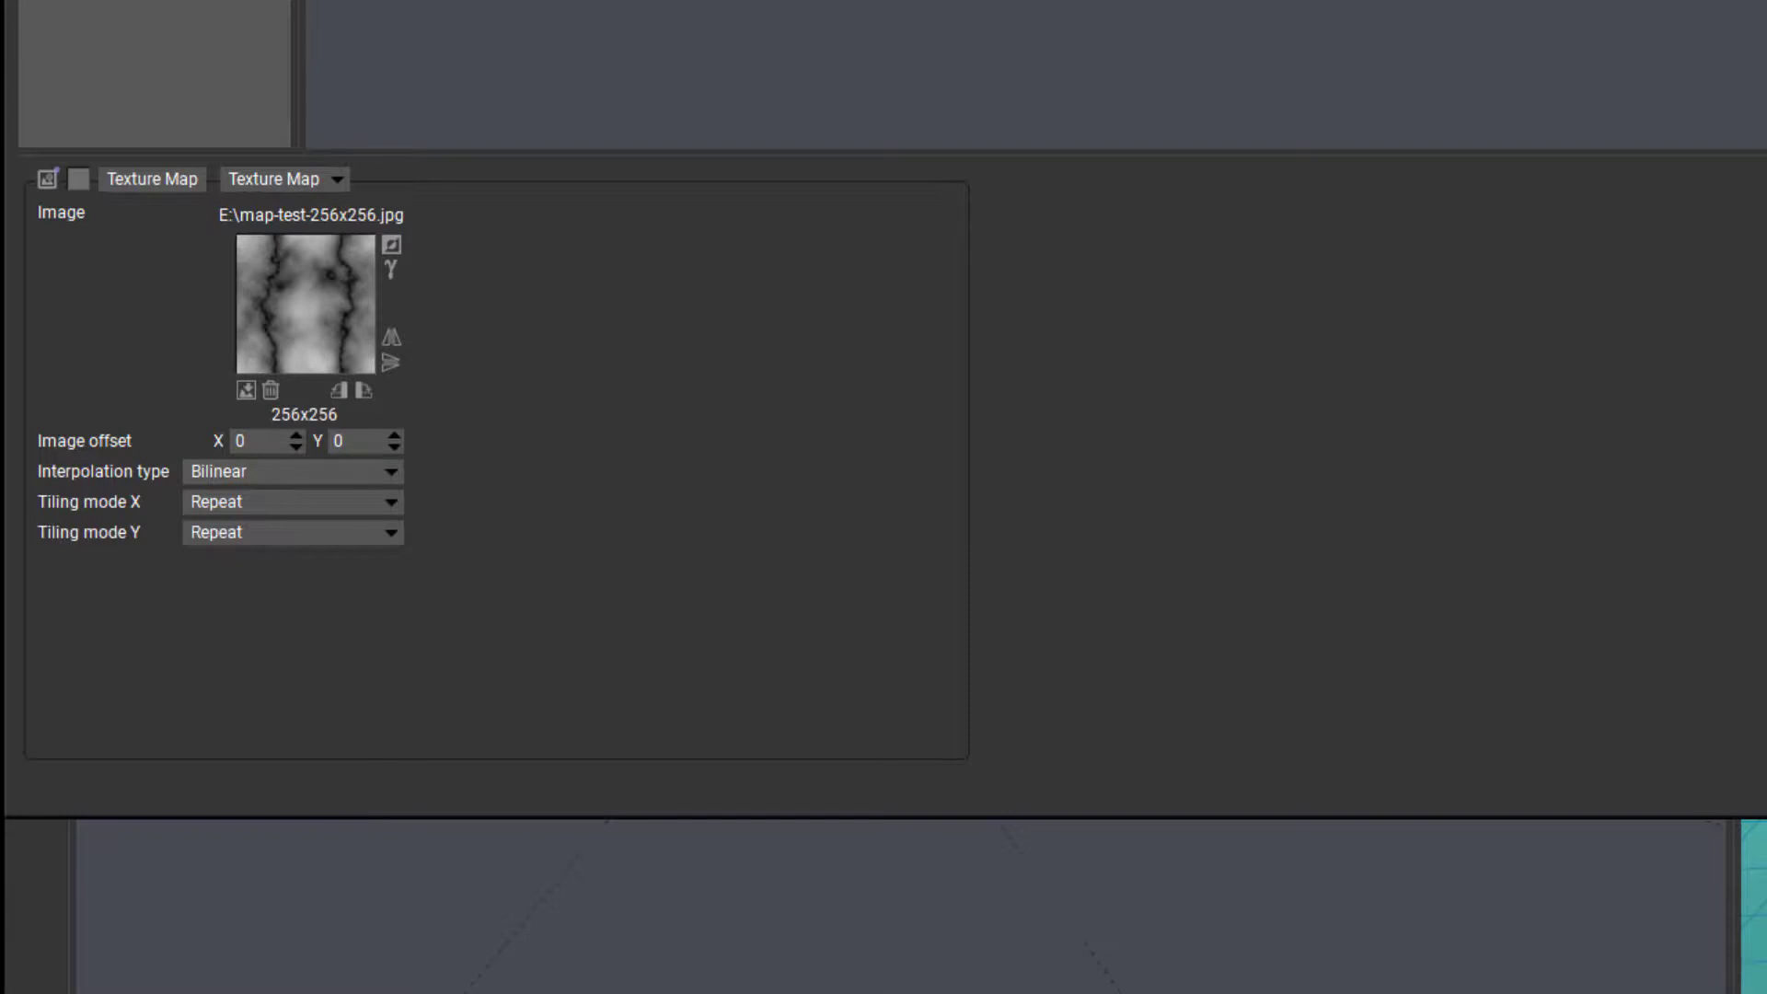
left_click(390, 473)
left_click(267, 484)
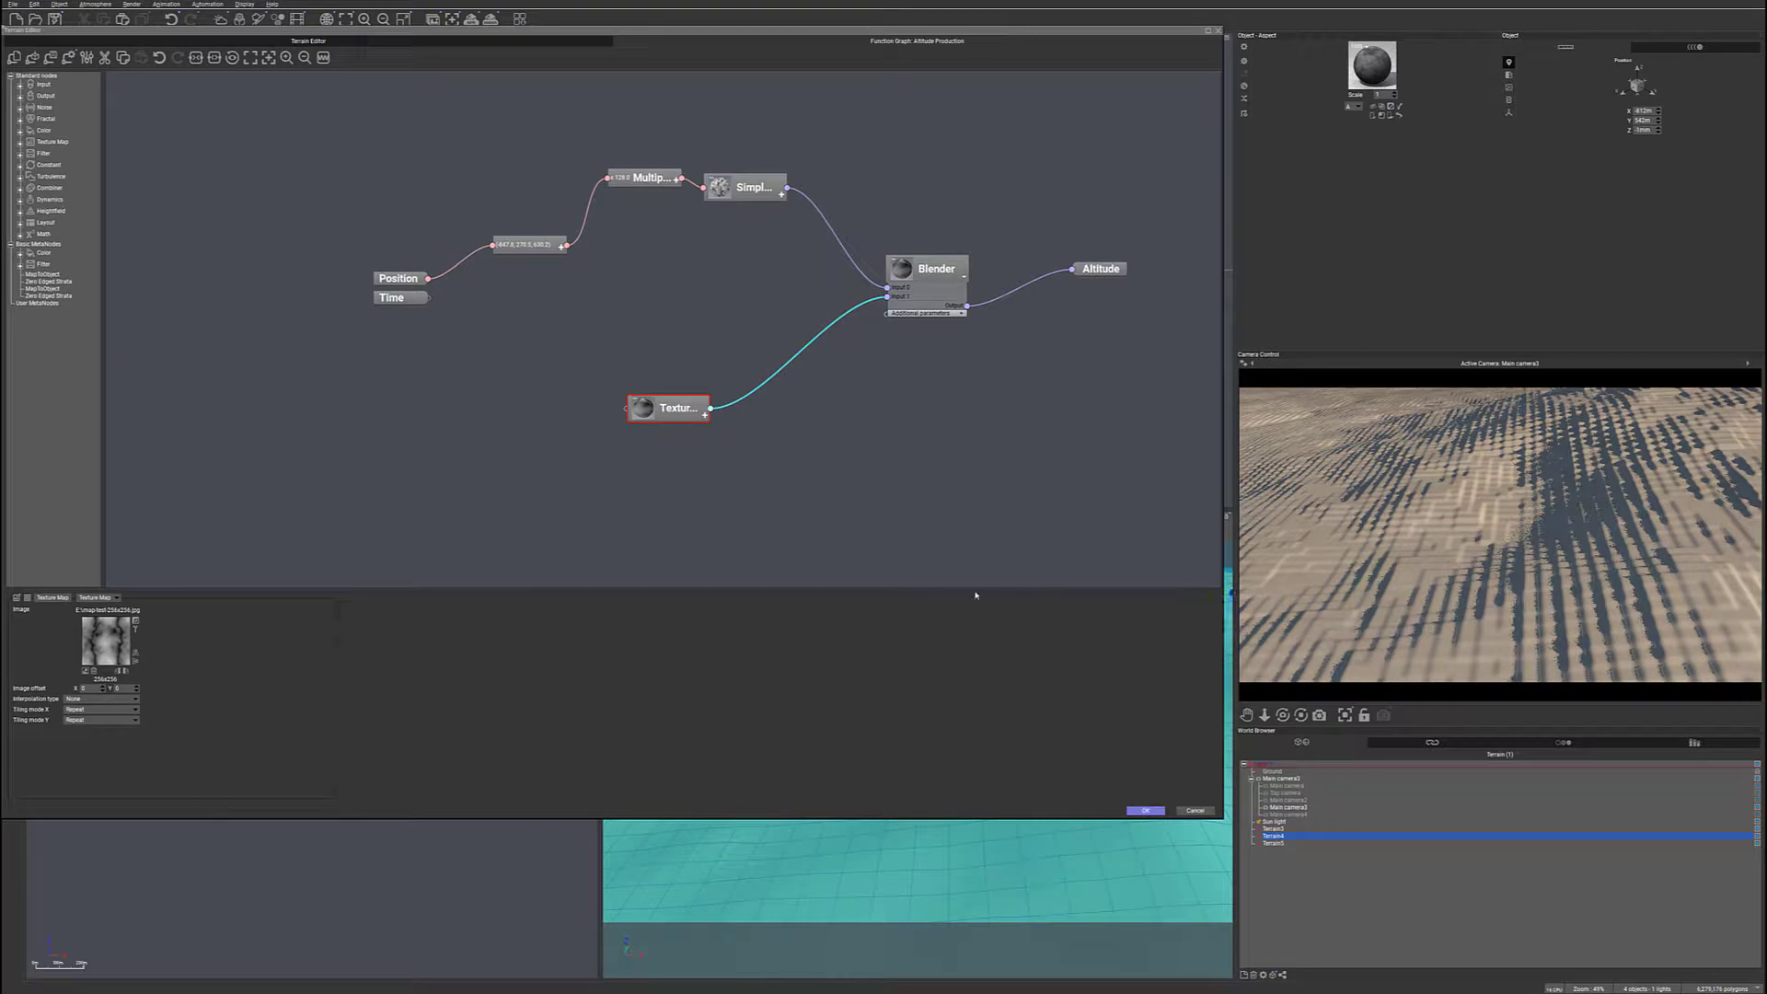
- Set the Texture Map node's interpolation type to Bicubic and refresh the camera preview
left_click(133, 700)
left_click(117, 729)
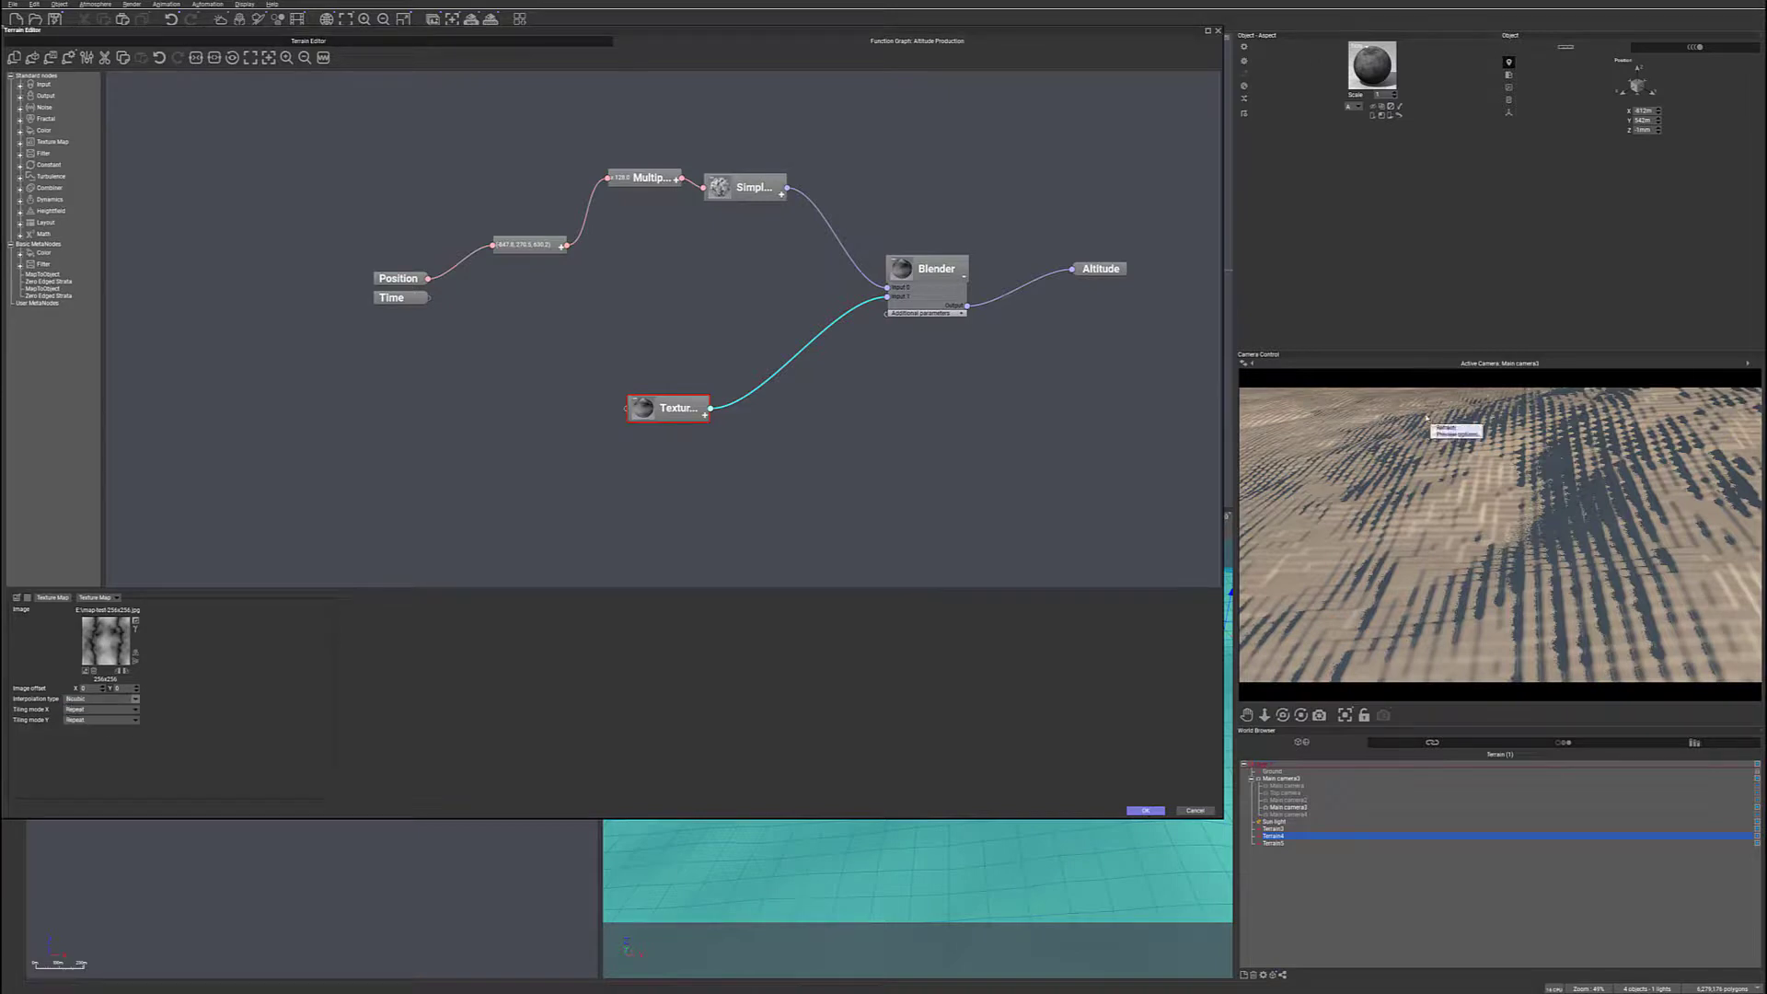
left_click(1446, 427)
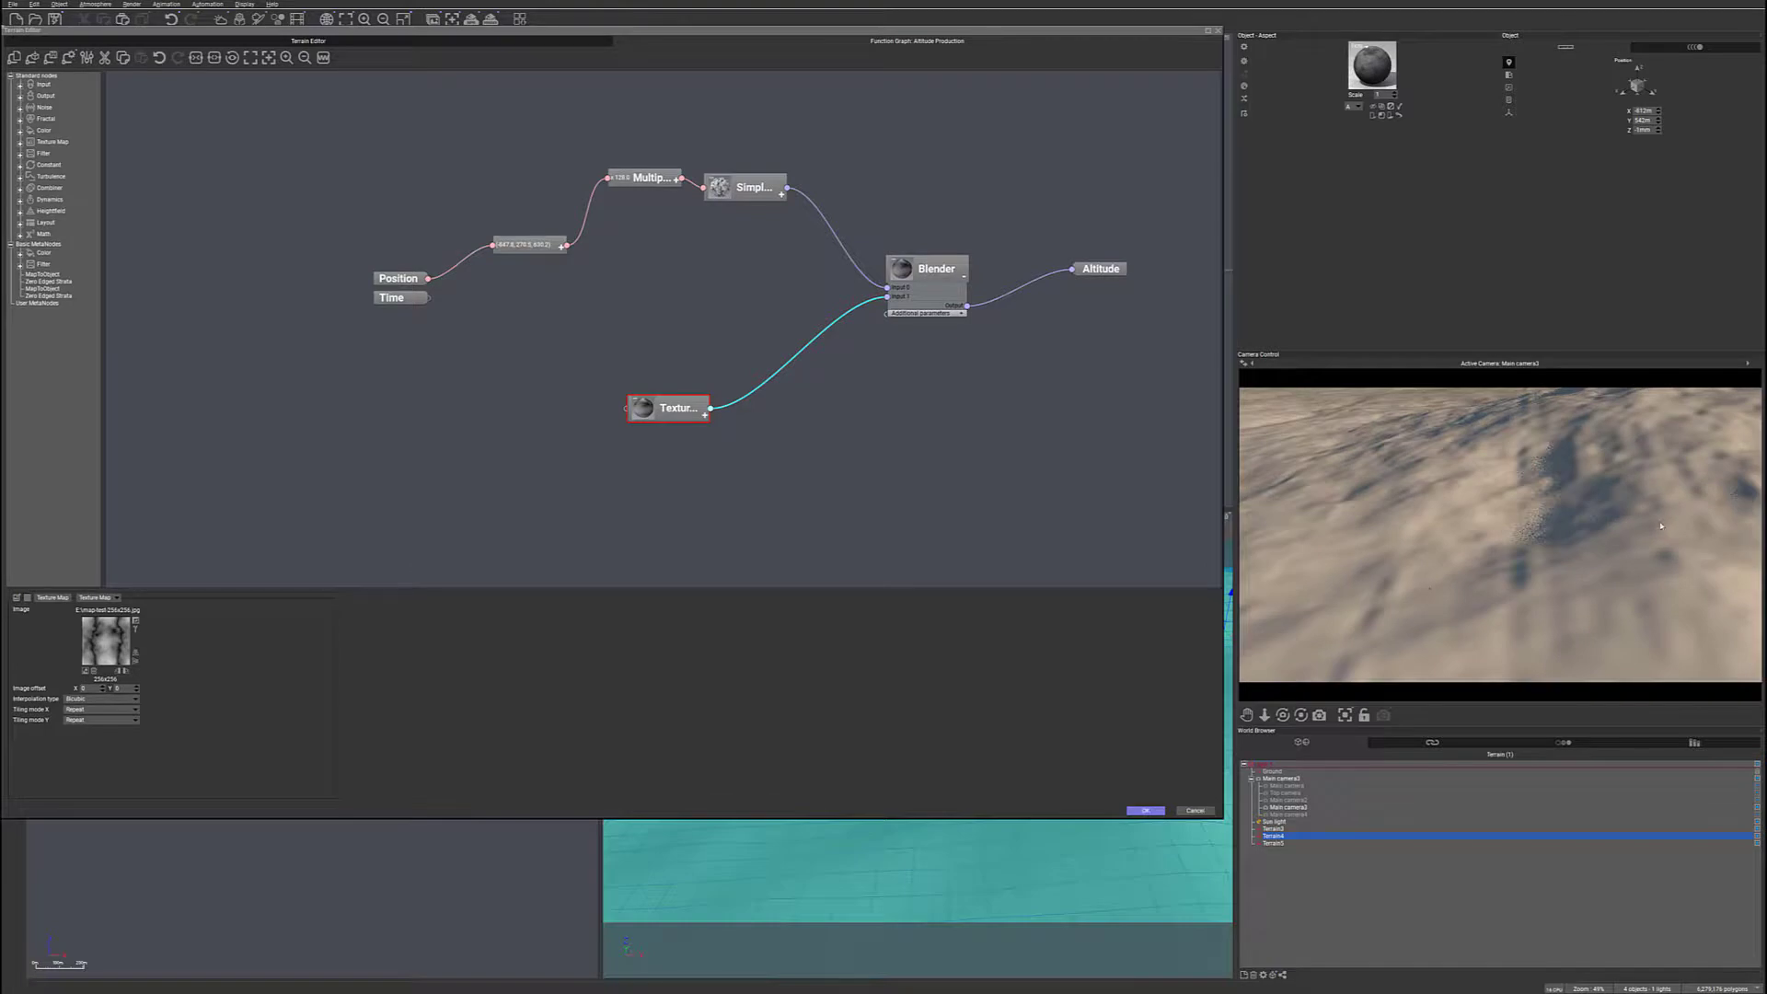
- Switch the Texture Map node's interpolation to Bilinear and back to Bicubic to compare the two in the preview
left_click(135, 698)
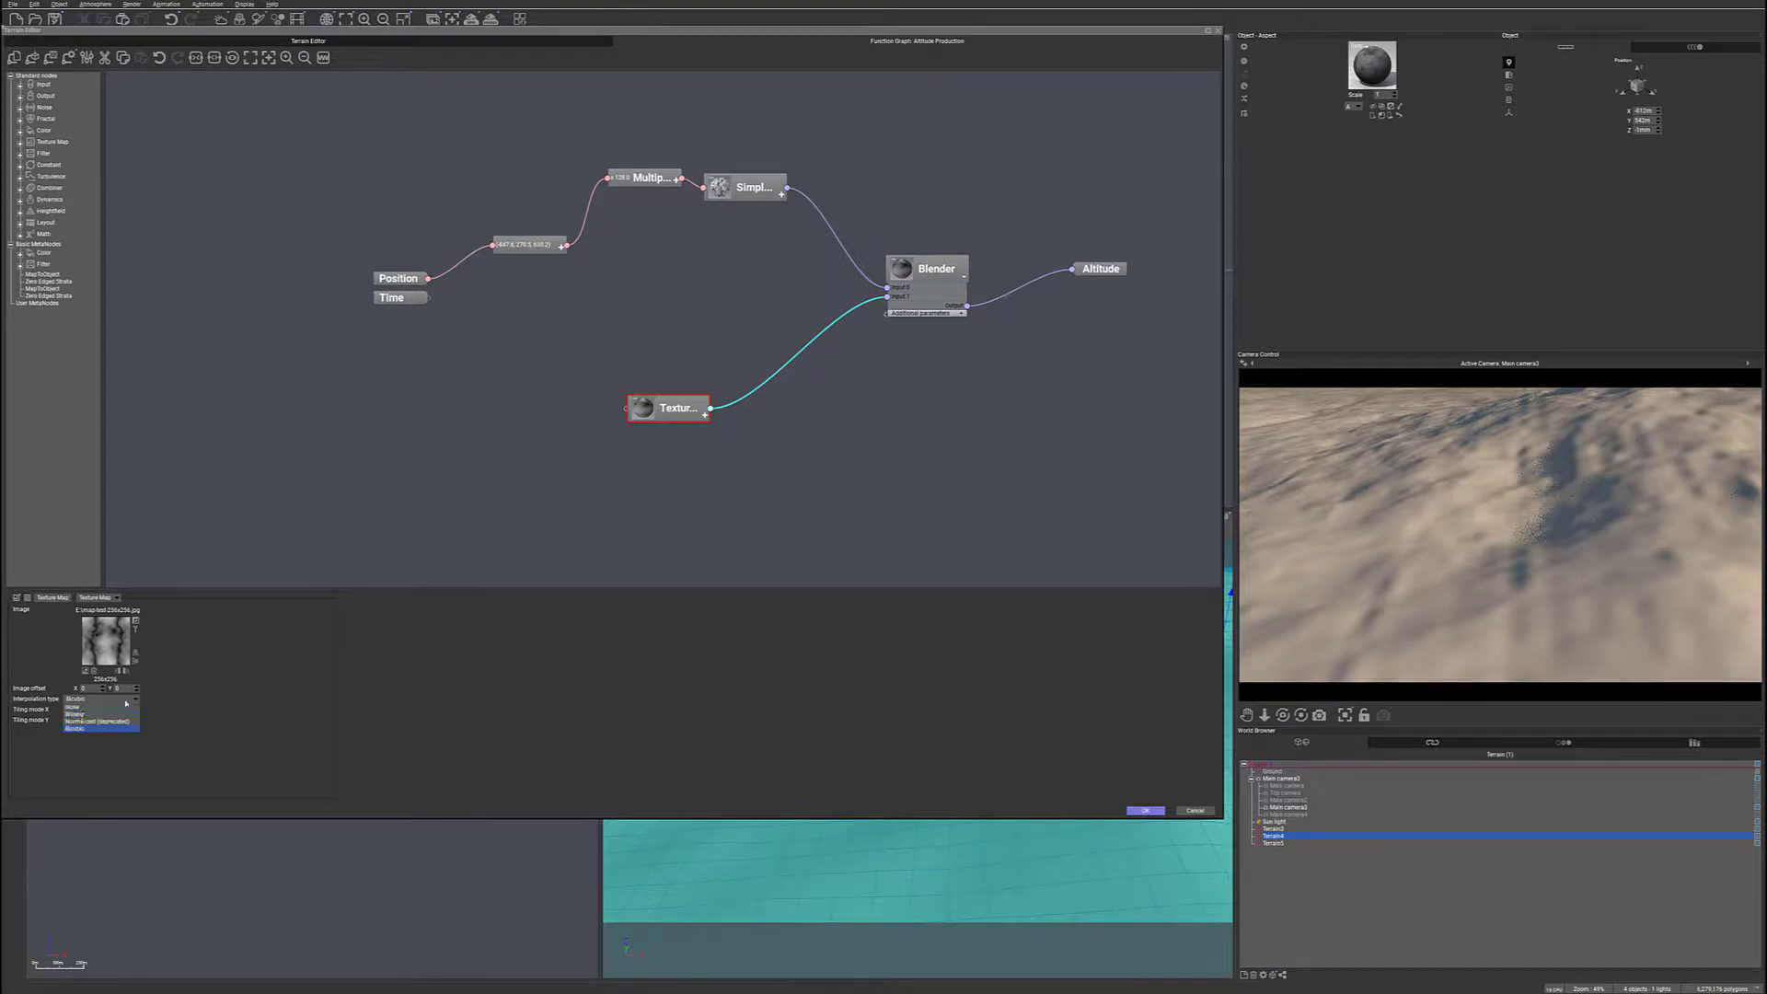
left_click(82, 717)
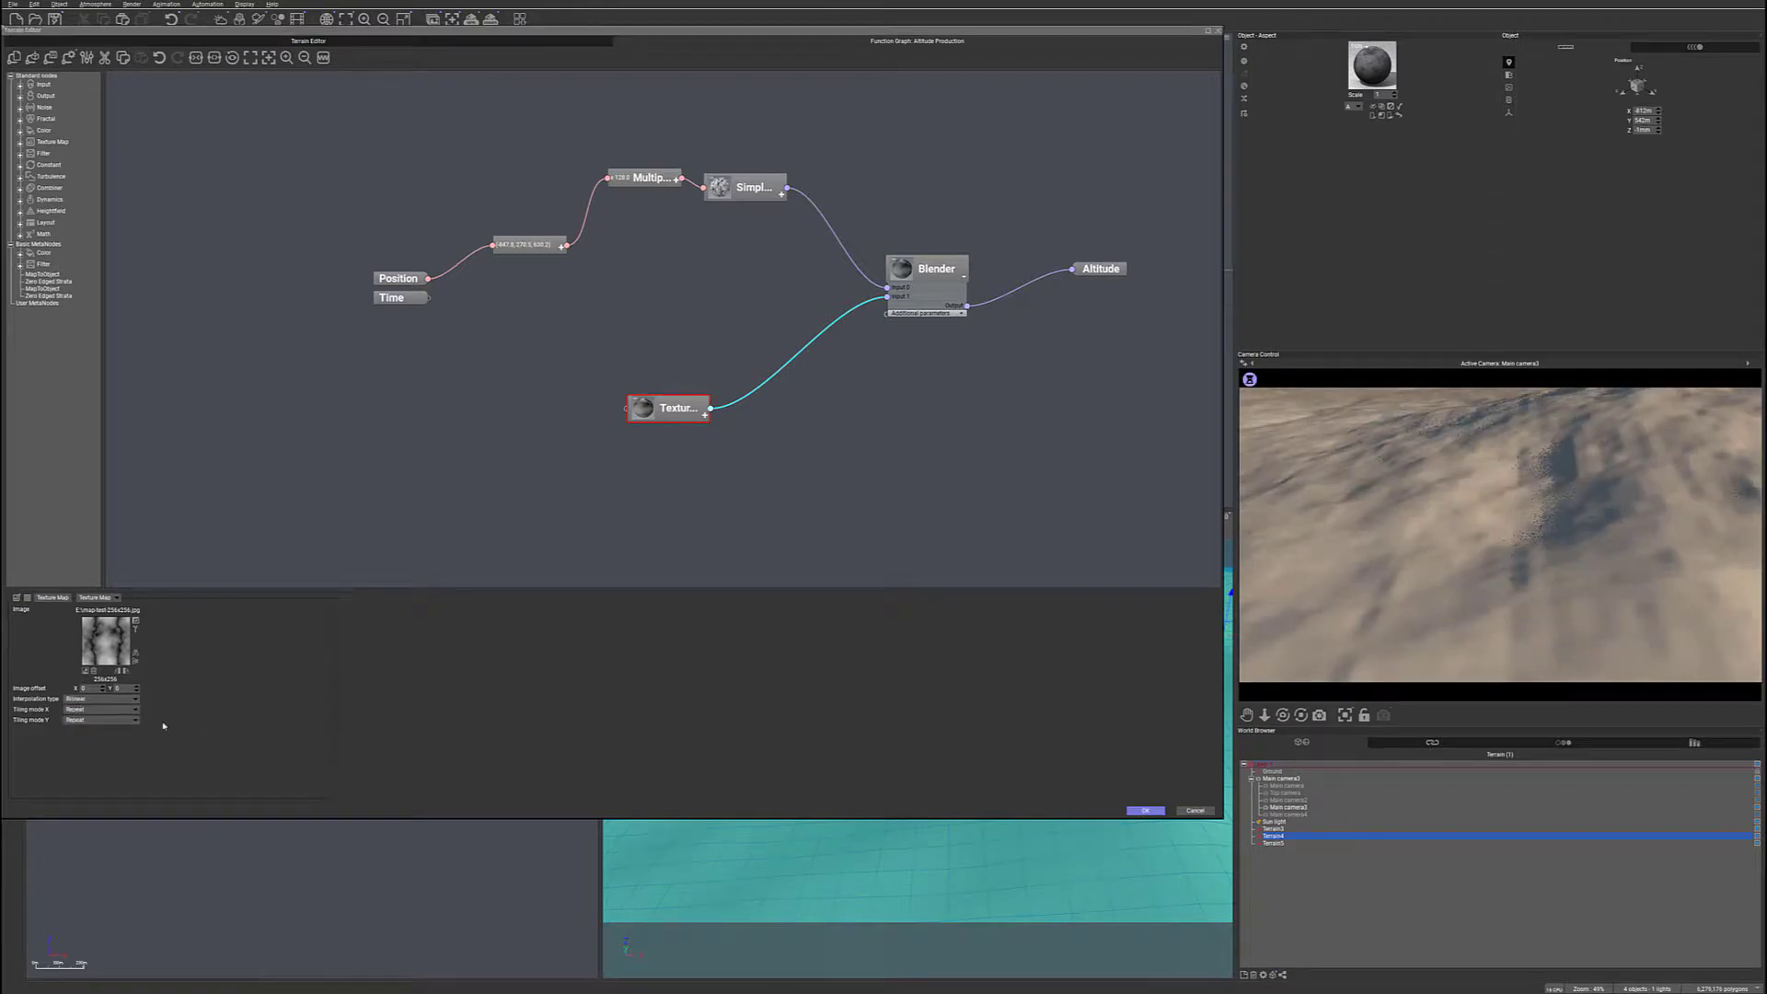
left_click(134, 700)
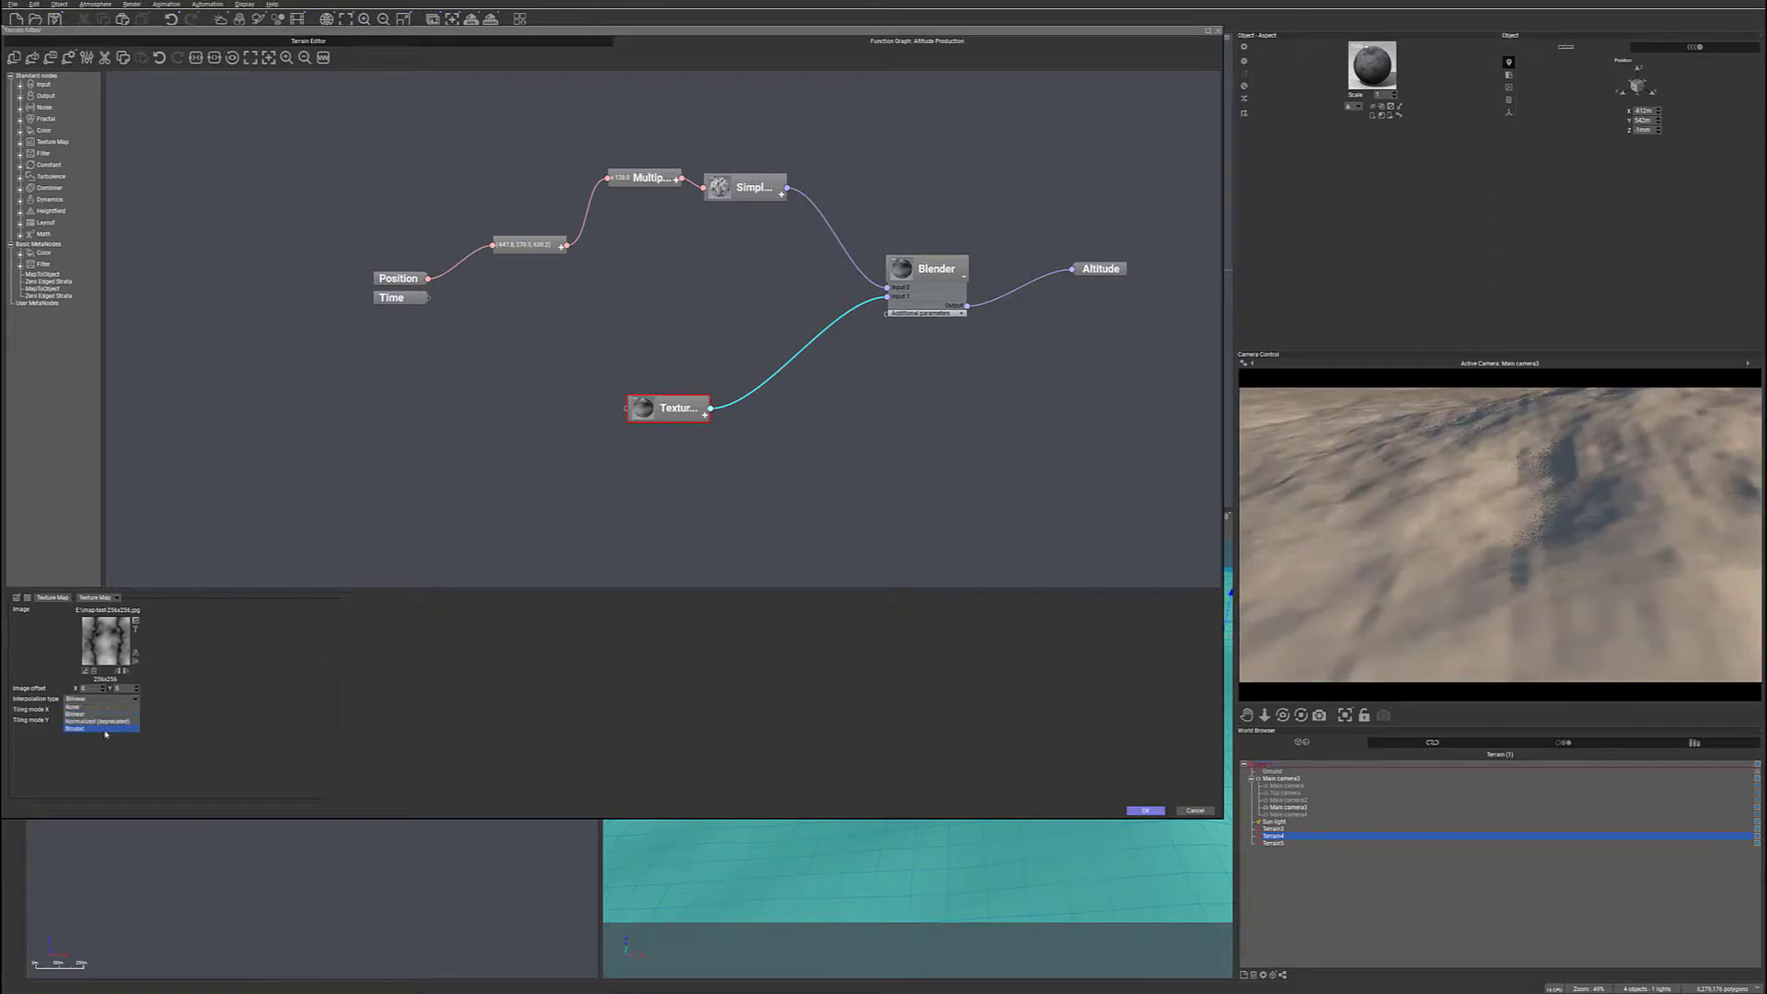
left_click(105, 729)
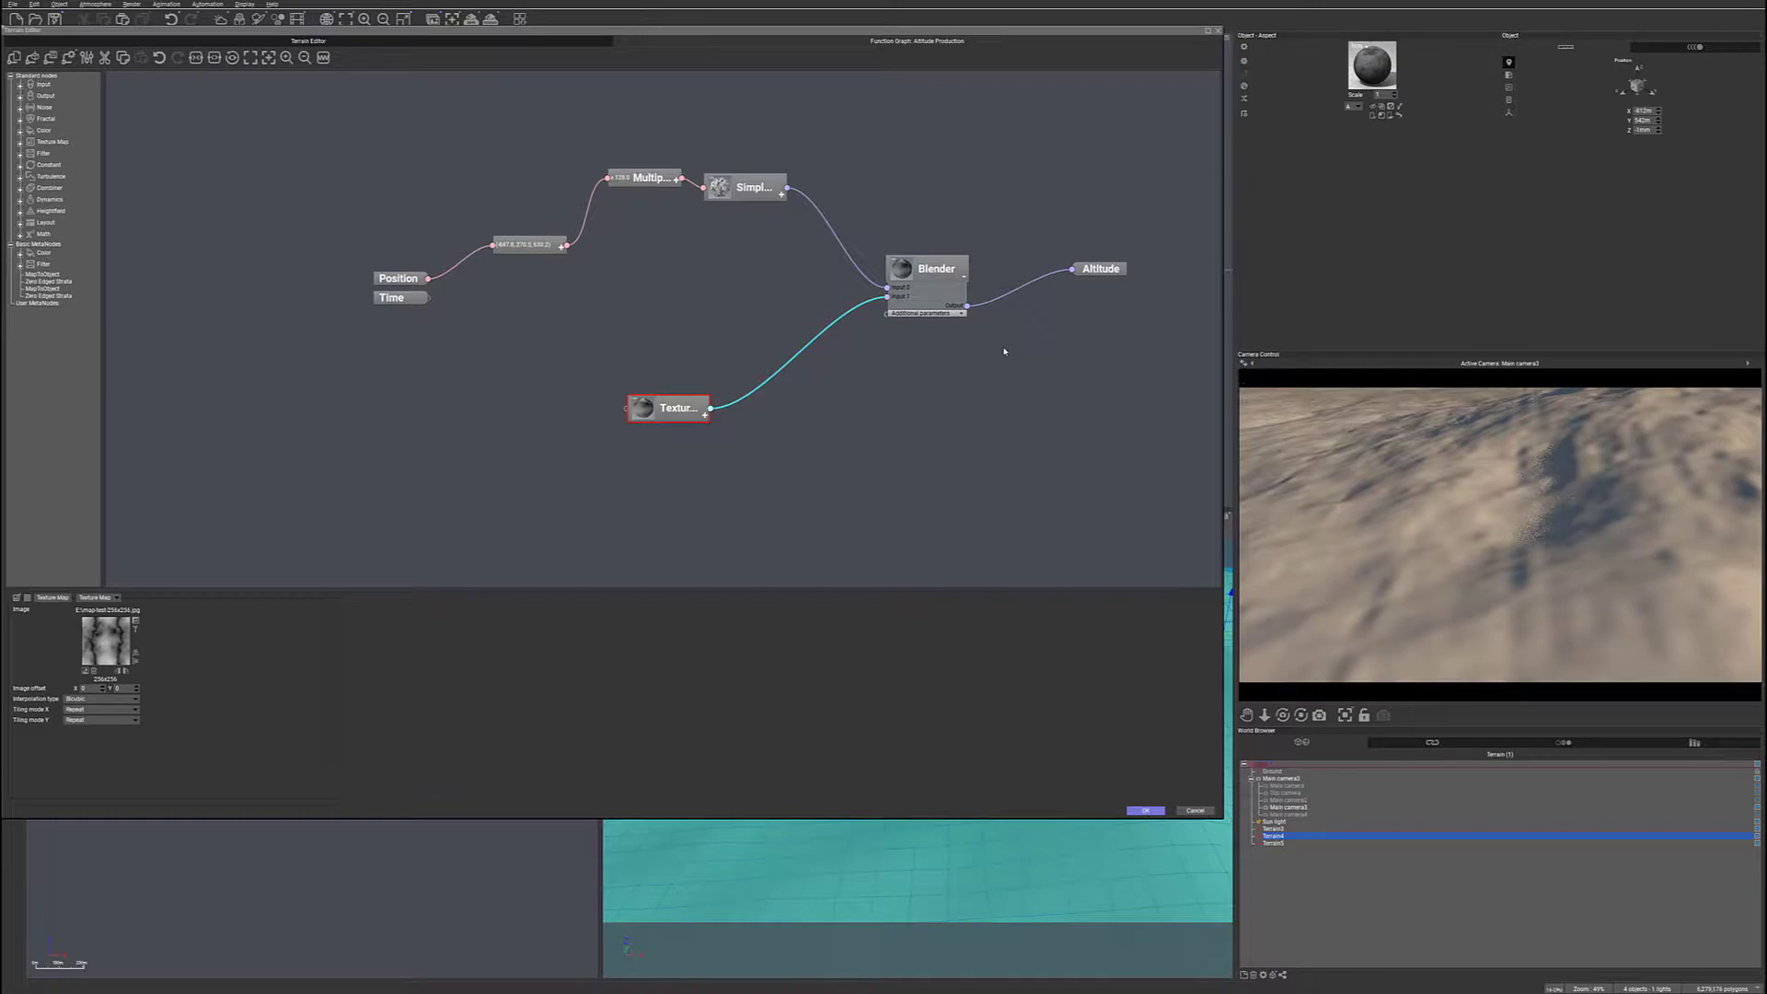
- Add a Terrain Fractal (V2) node, place it between the Simple Fractal and Texture Map nodes, and expand its outputs
left_click_drag(745, 187, 751, 148)
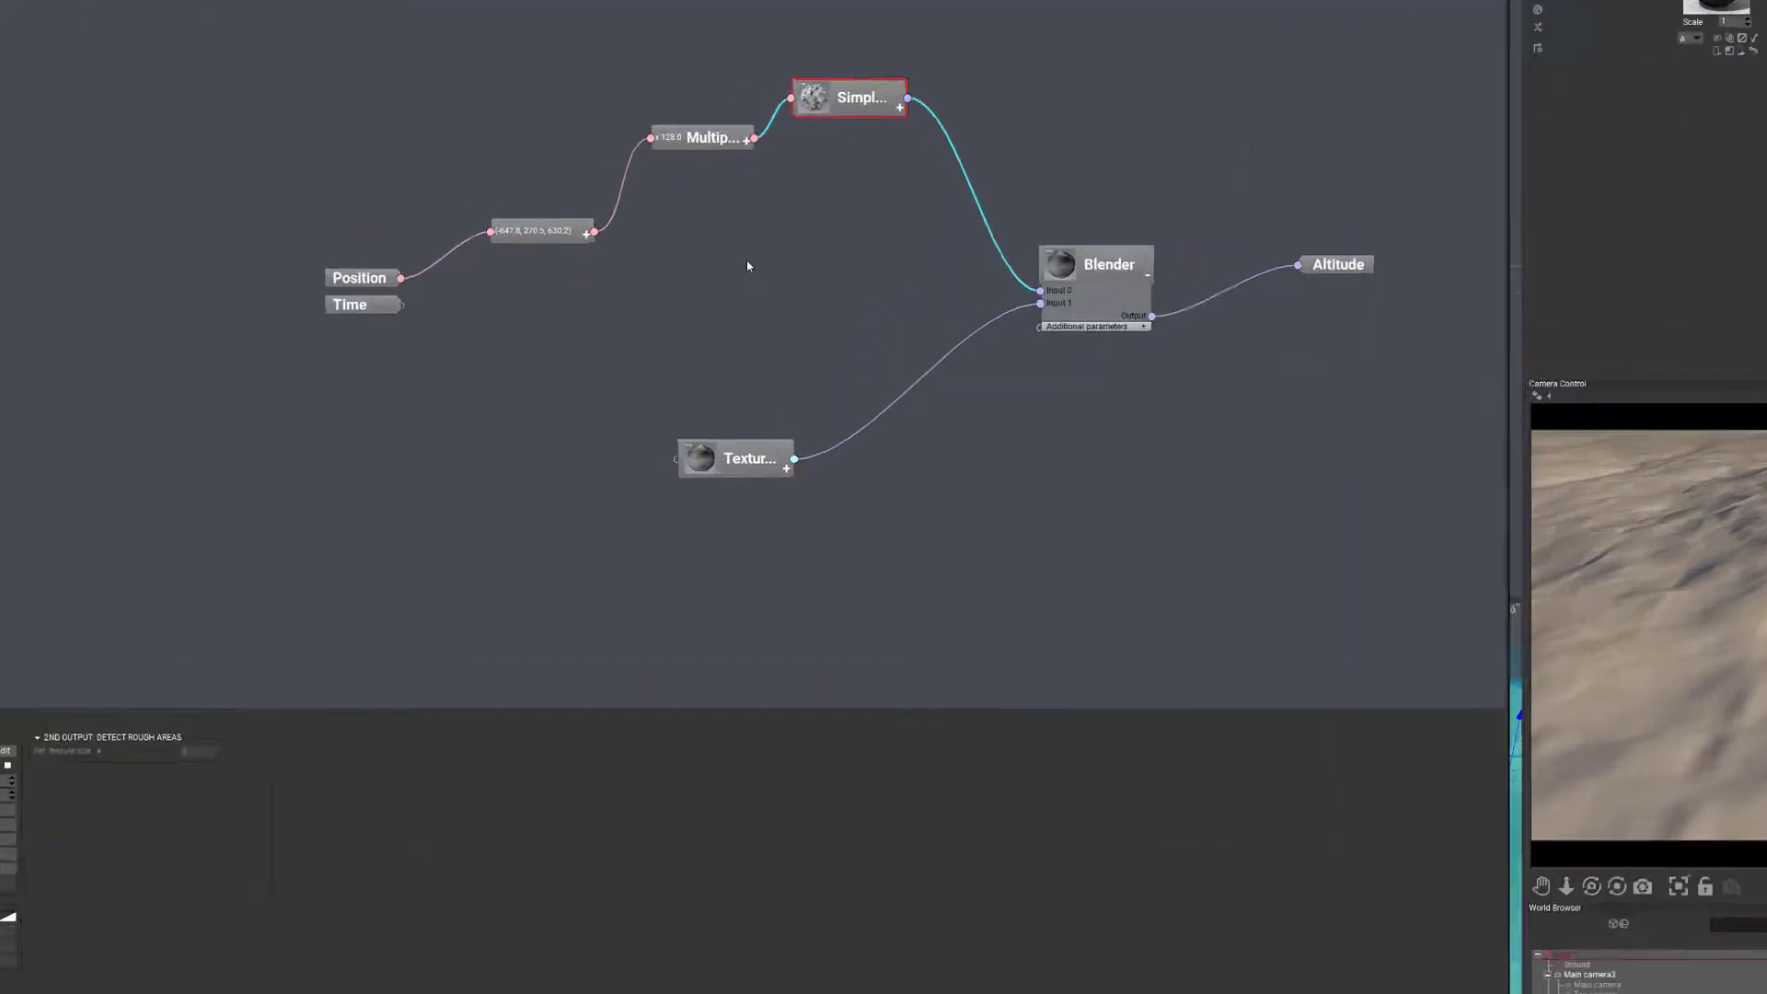
right_click(677, 269)
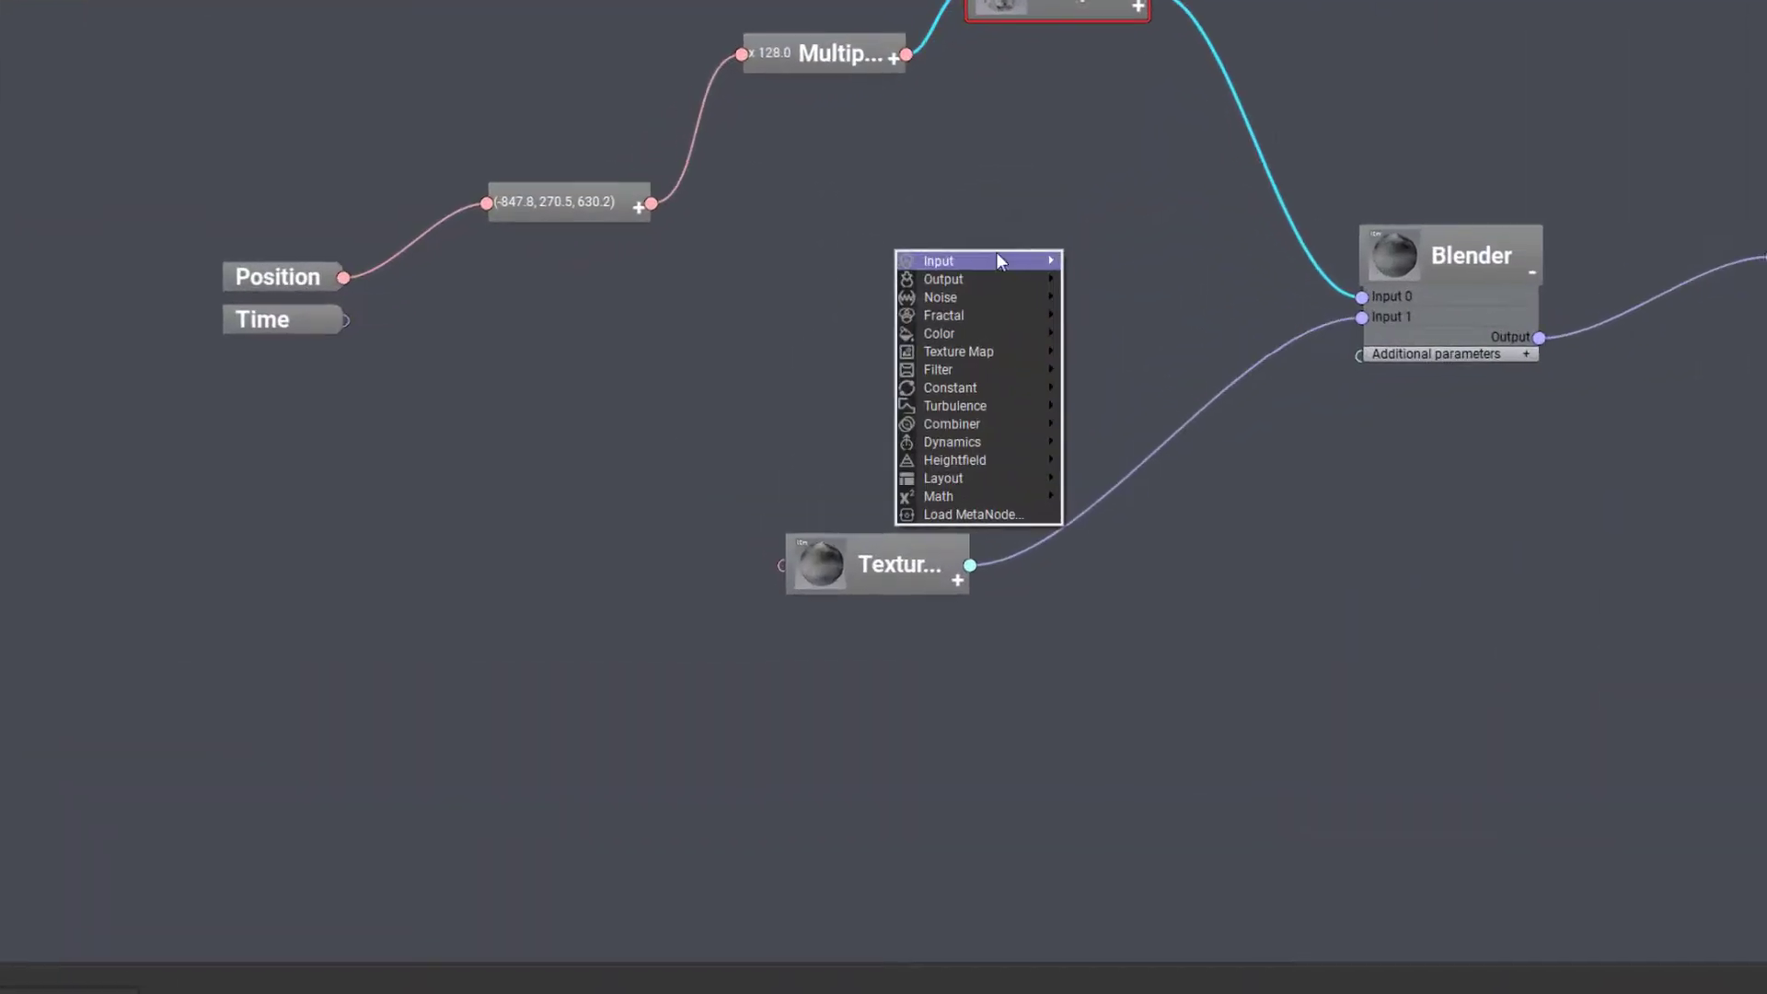
mouse_move(713, 297)
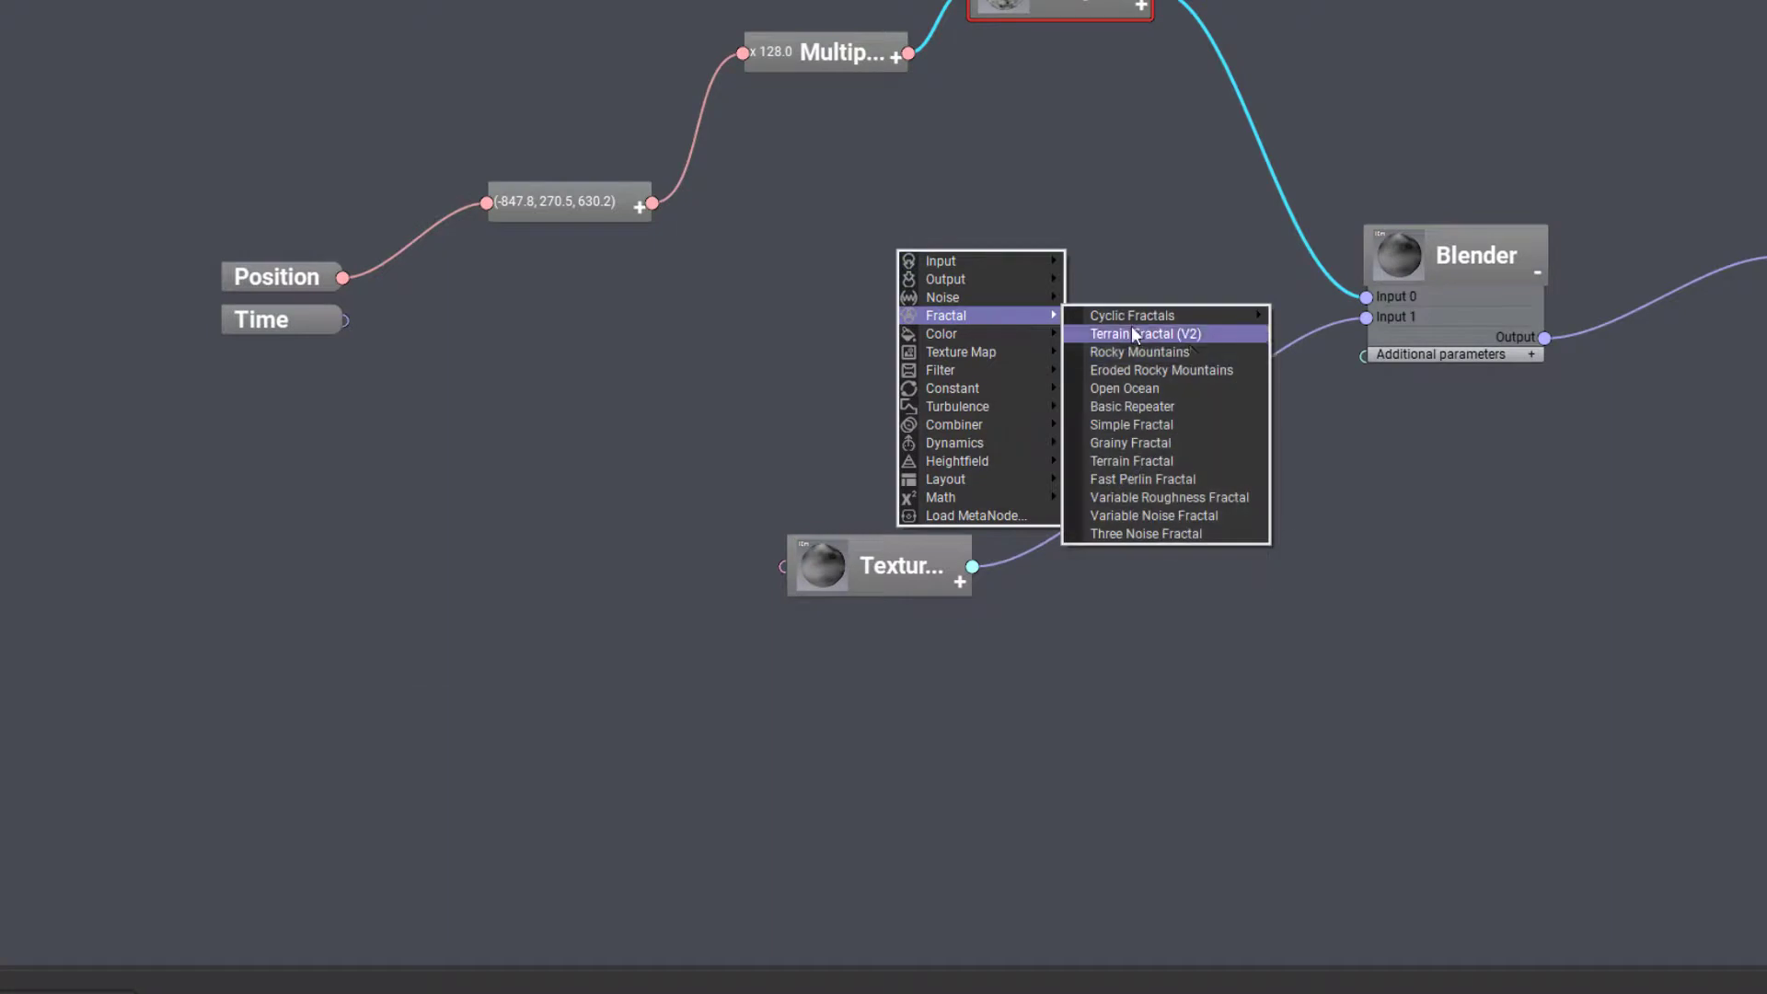
mouse_move(997, 316)
left_click(1211, 334)
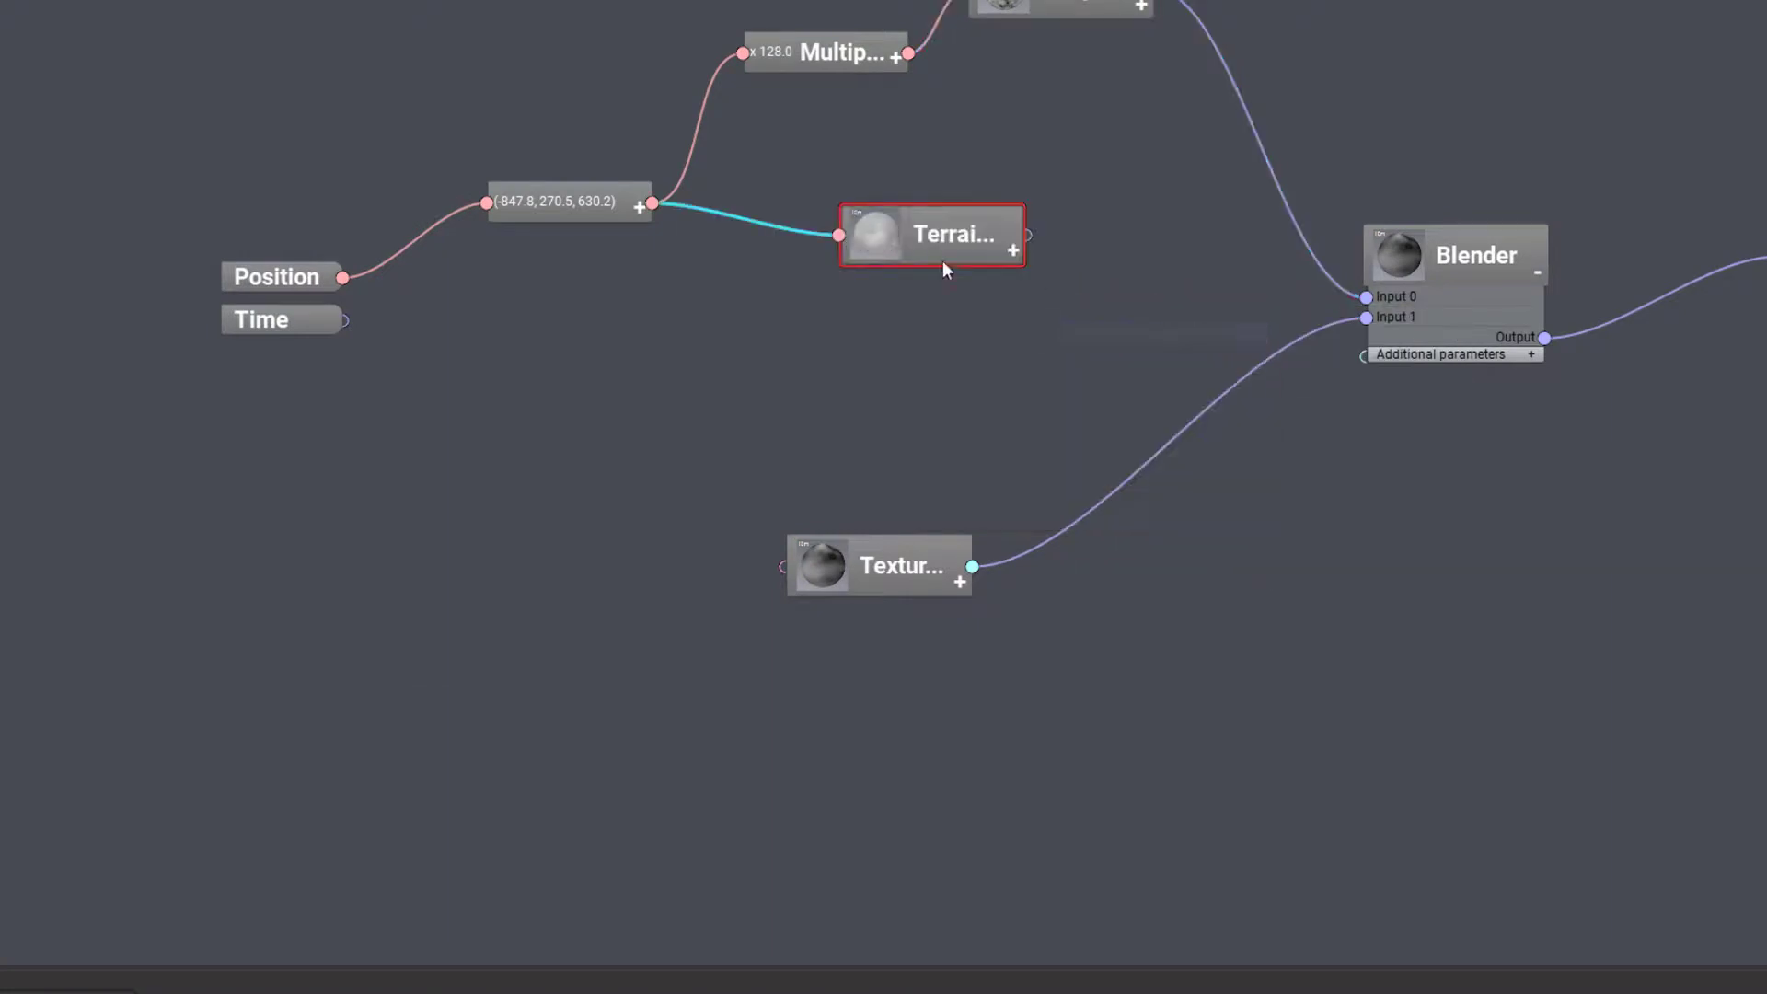
left_click_drag(931, 234, 924, 308)
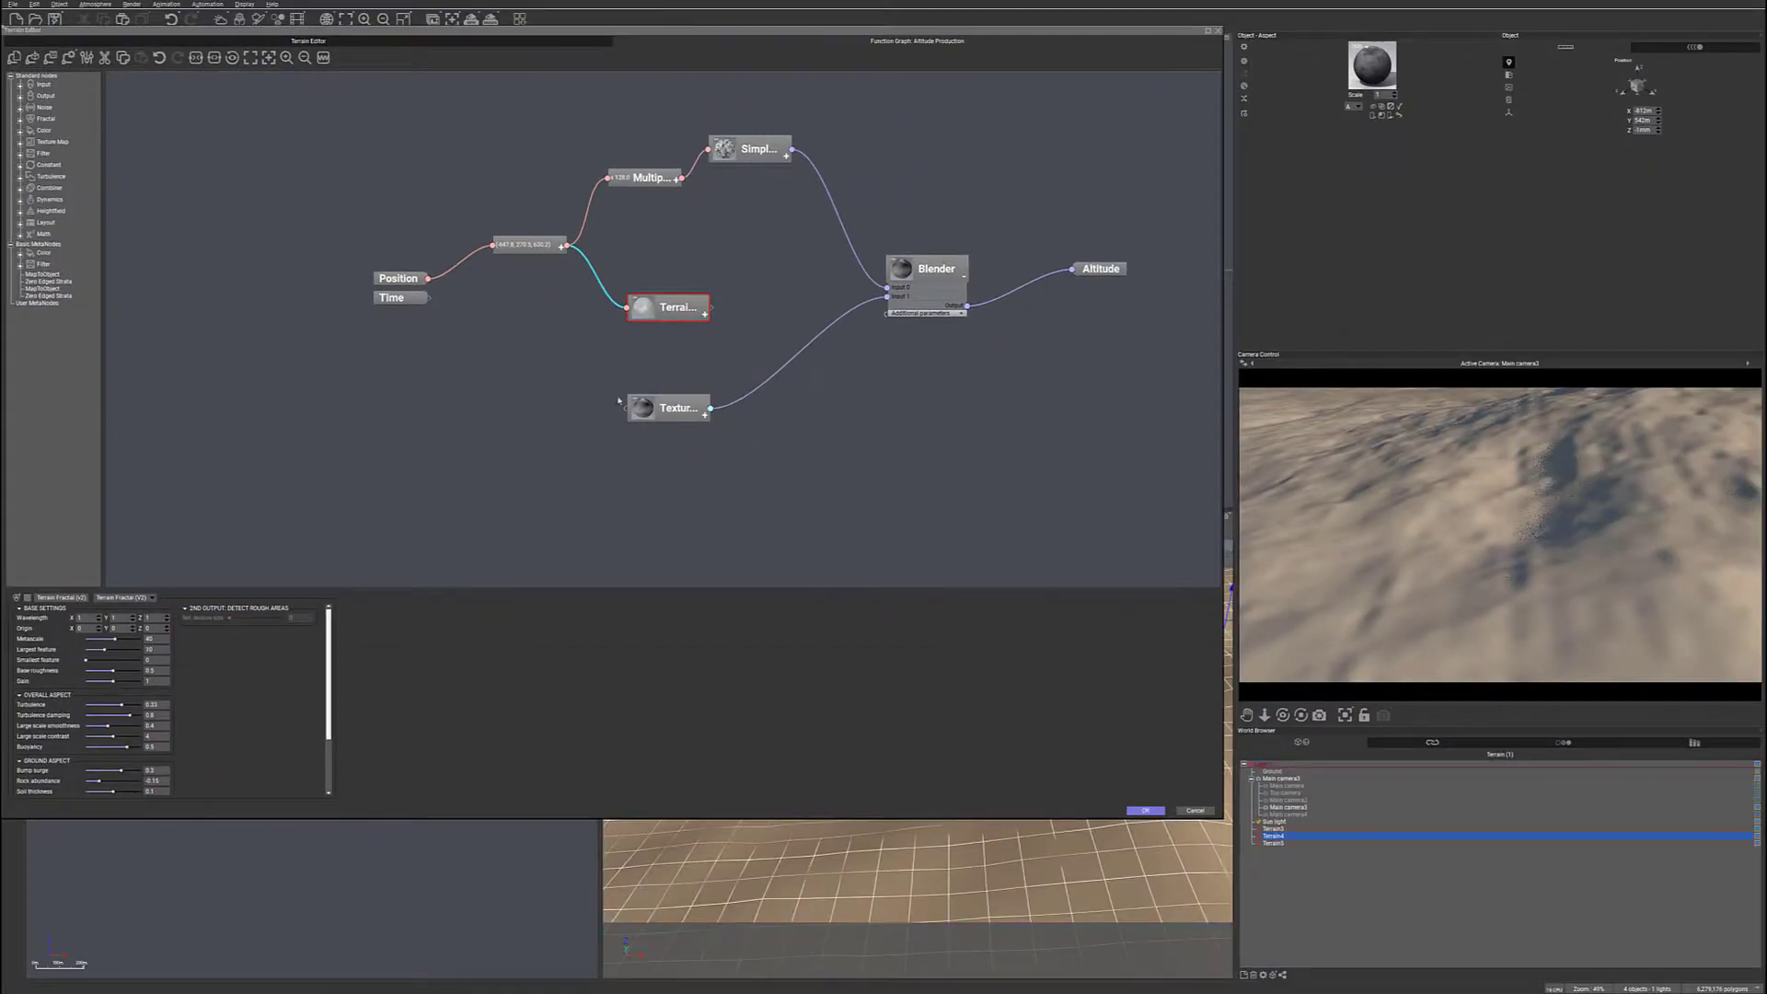
left_click(705, 314)
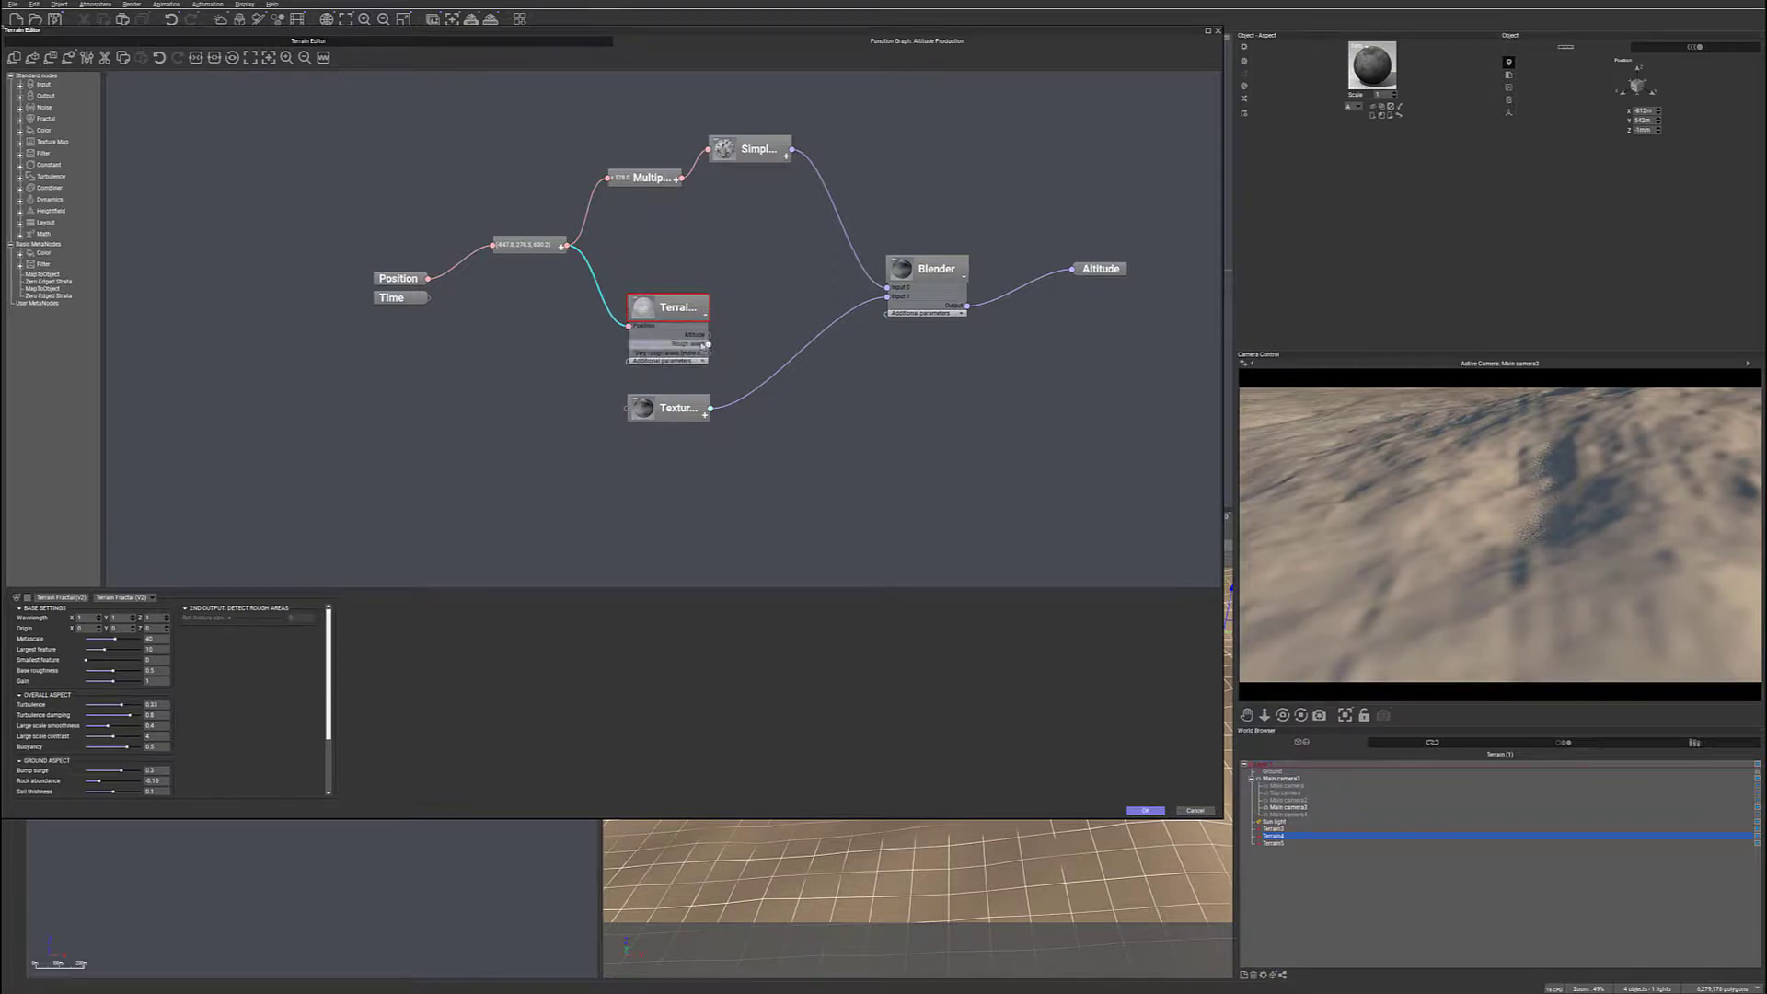
- Connect the Terrain Fractal's Altitude output to the Blender's Input 0 and delete the unused Multiply and Simple Fractal nodes
left_click_drag(914, 291, 710, 335)
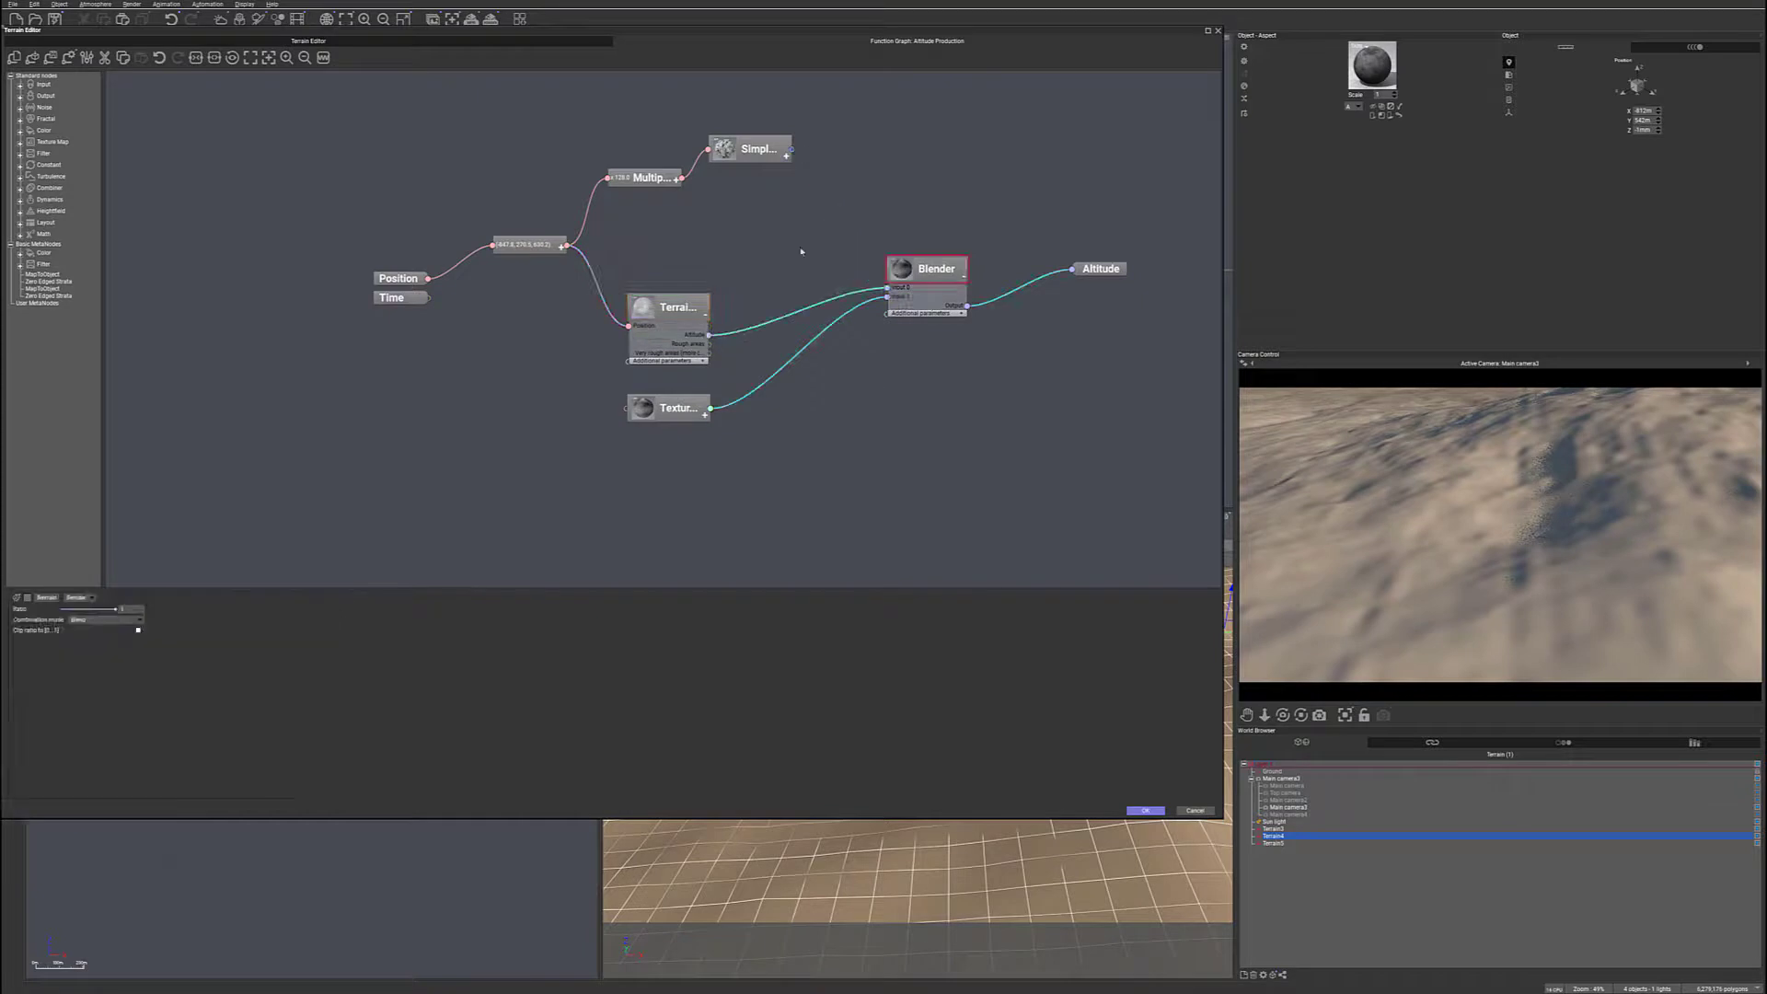
left_click_drag(833, 108, 610, 226)
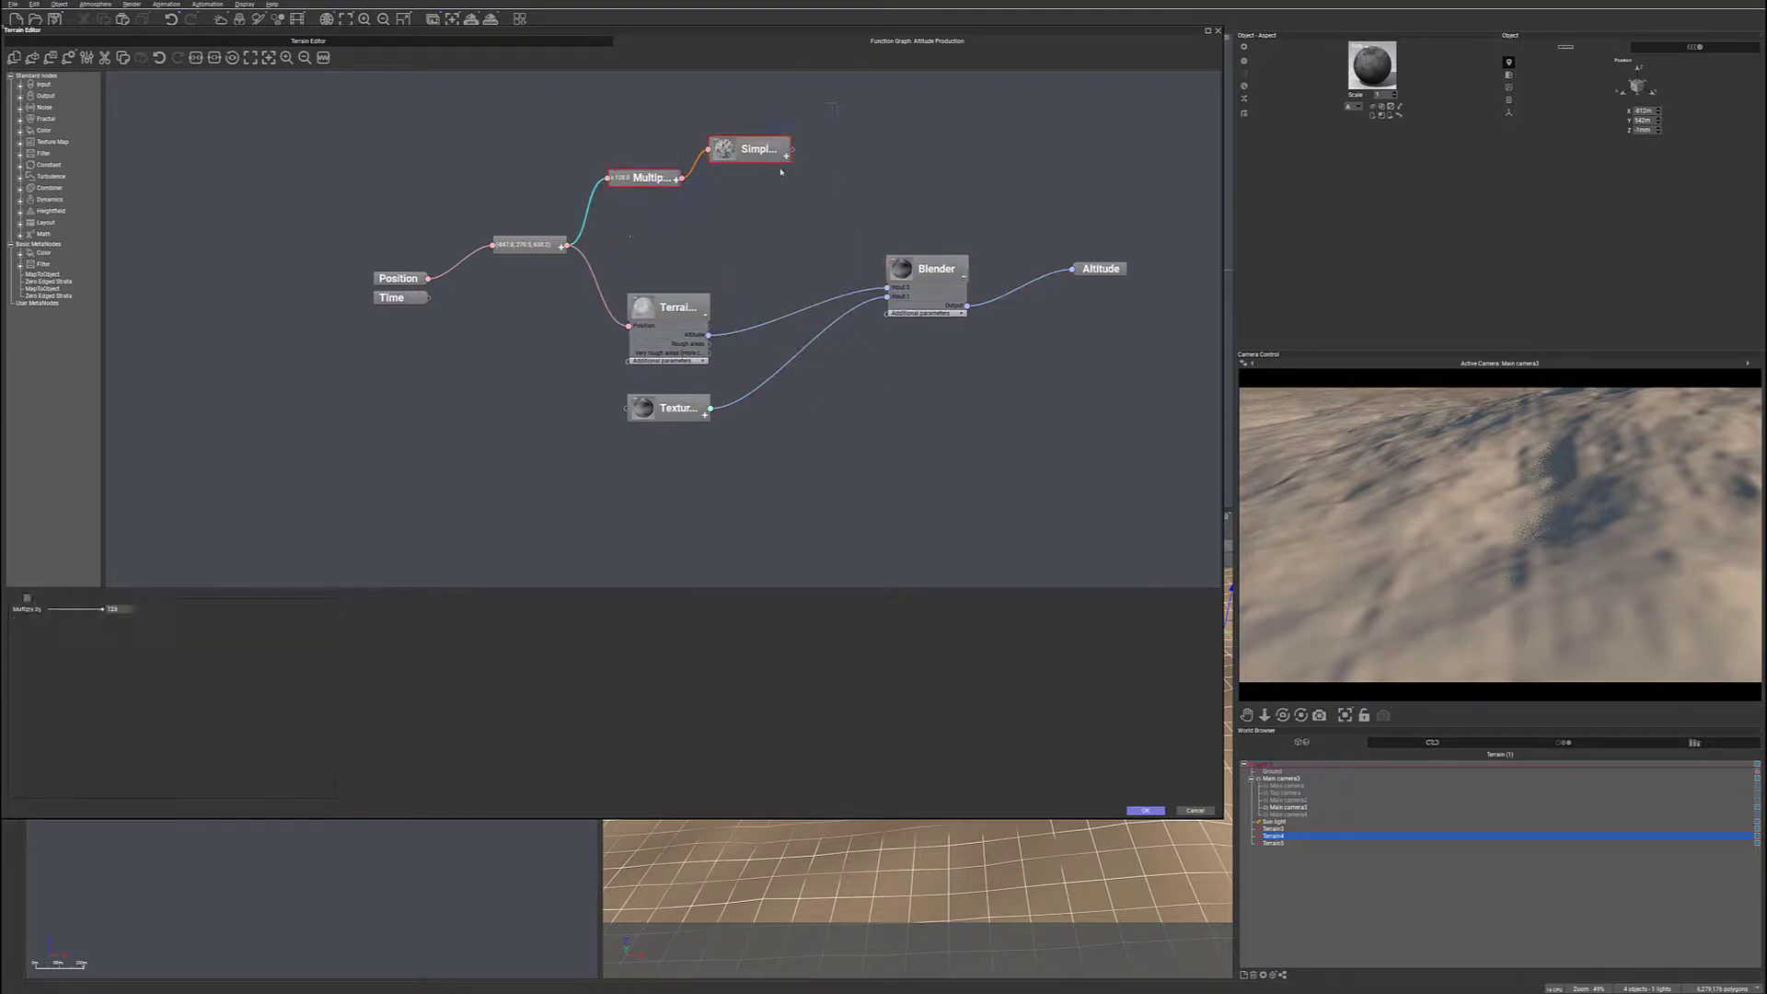
key("Delete")
left_click_drag(670, 307, 670, 275)
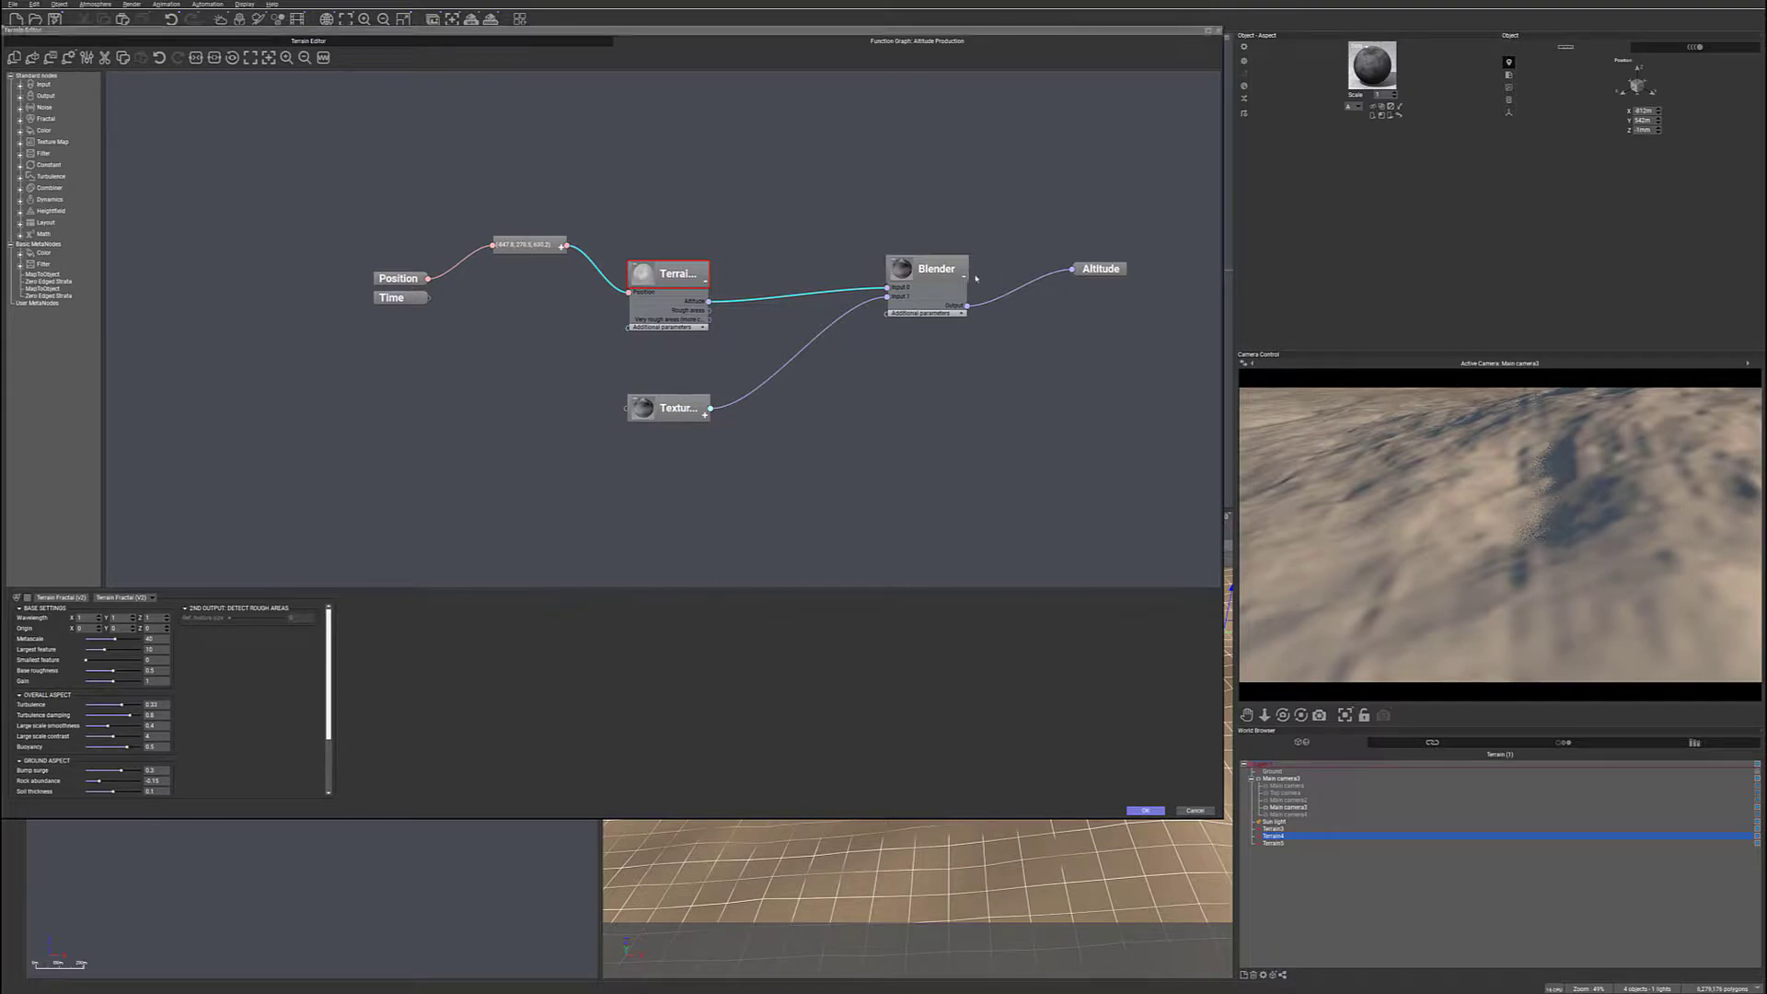
- Set the Blender node's combination mode to Add
left_click(939, 268)
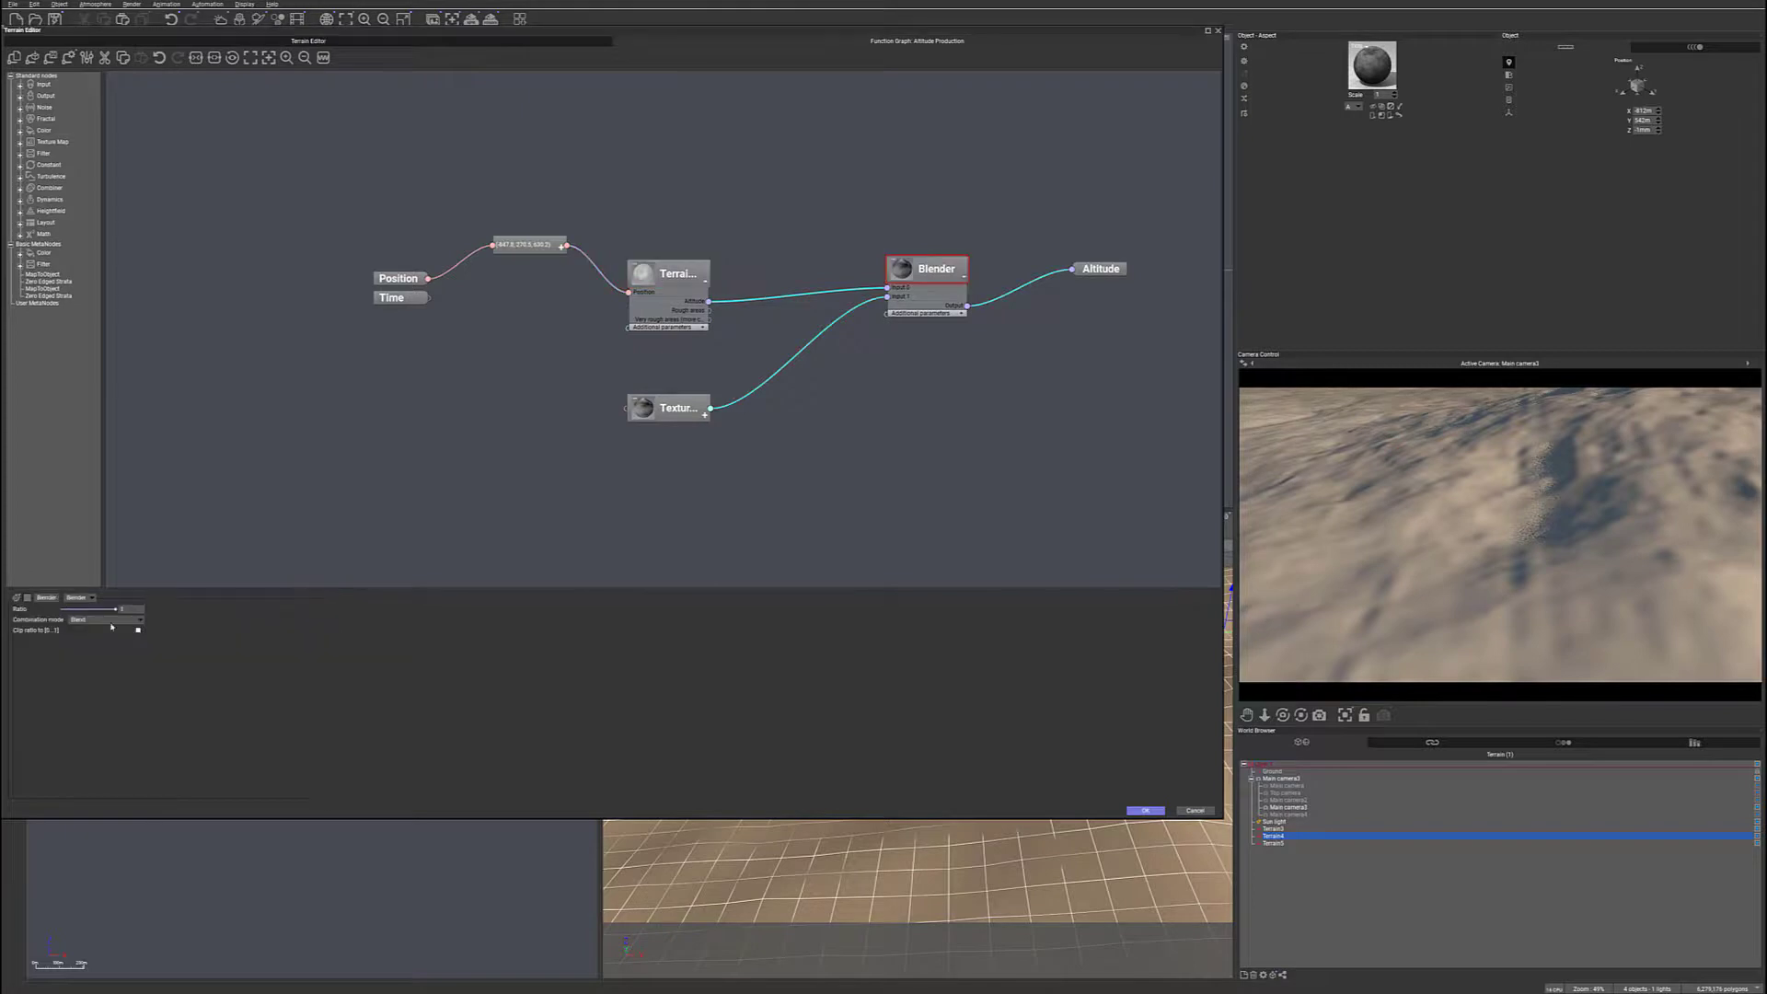
left_click(138, 619)
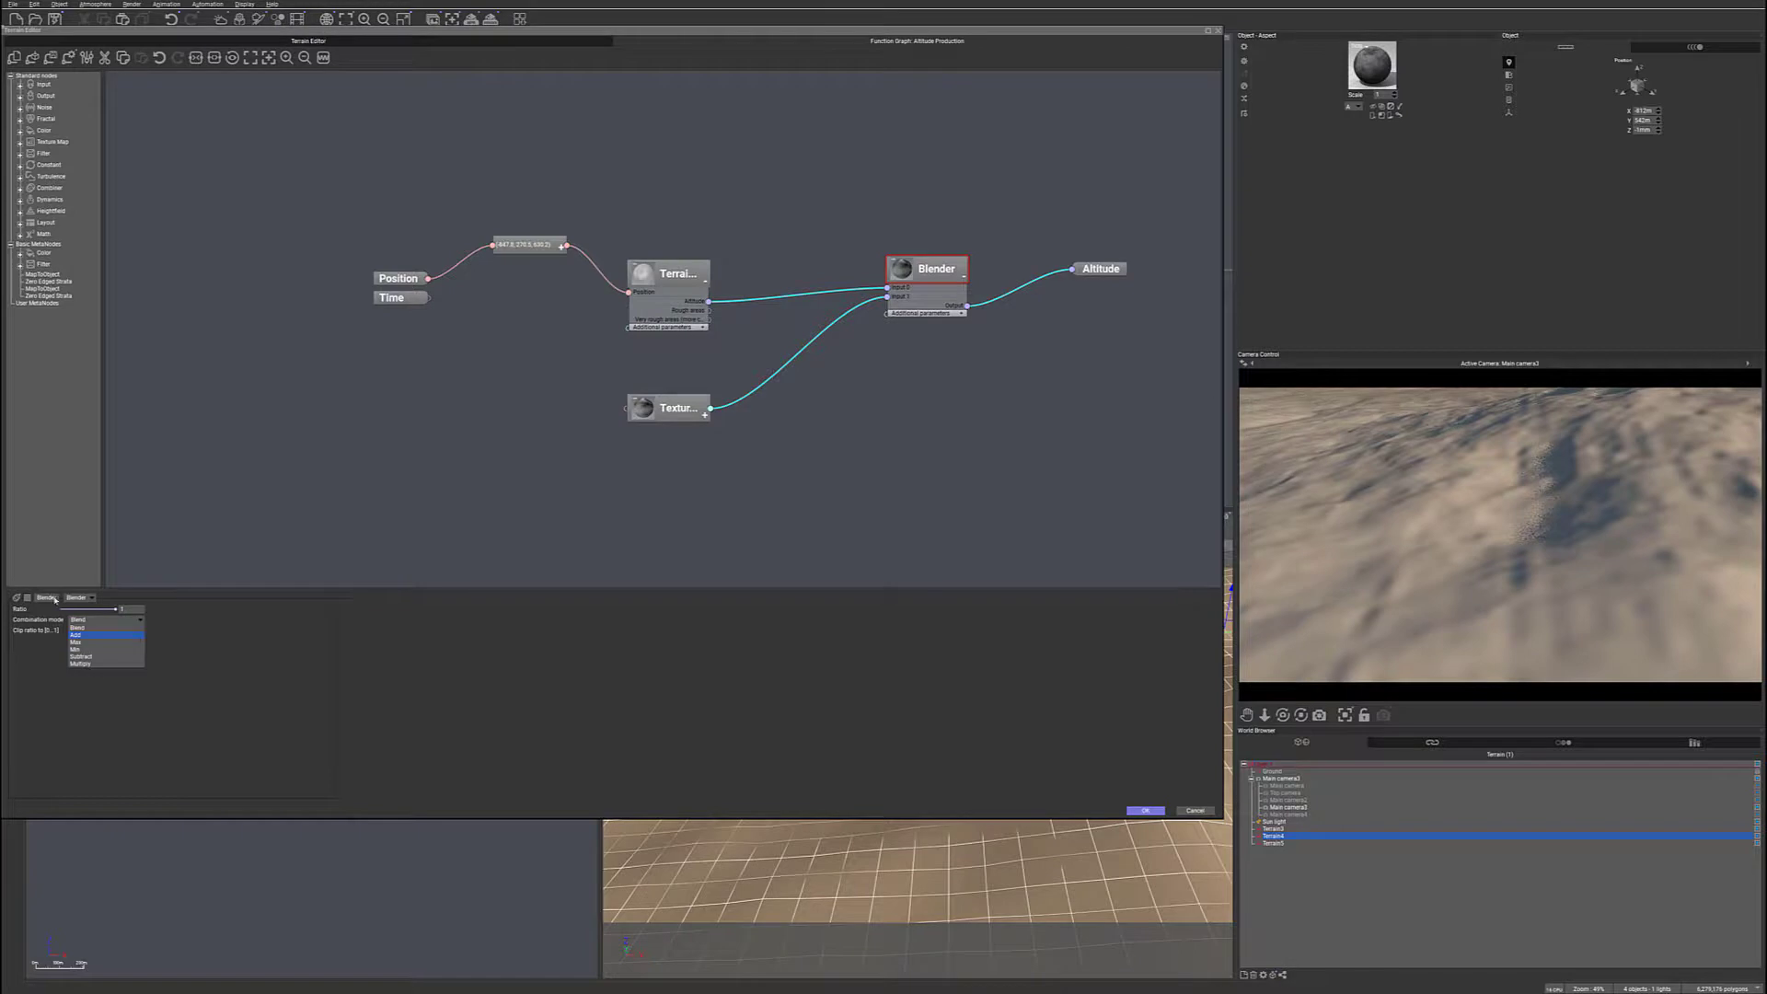
left_click(112, 635)
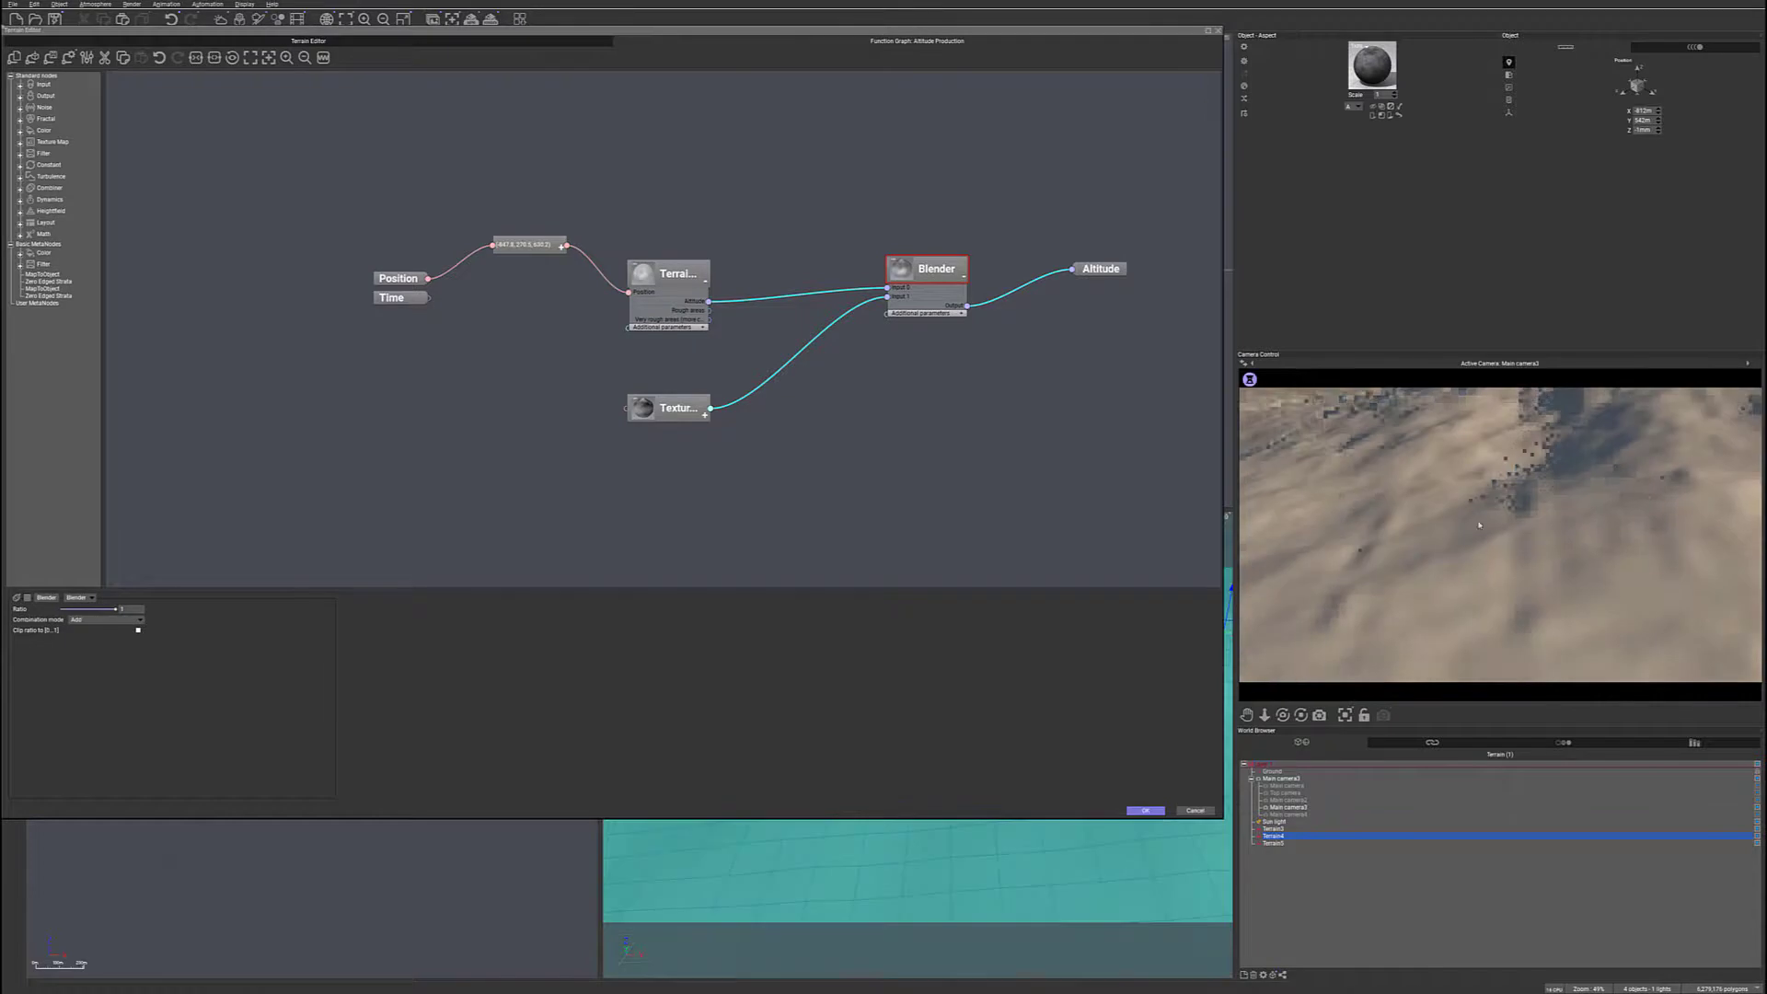
- Move the terrain editor aside and create an additional camera overlooking all three terrains
left_click_drag(1144, 32, 586, 60)
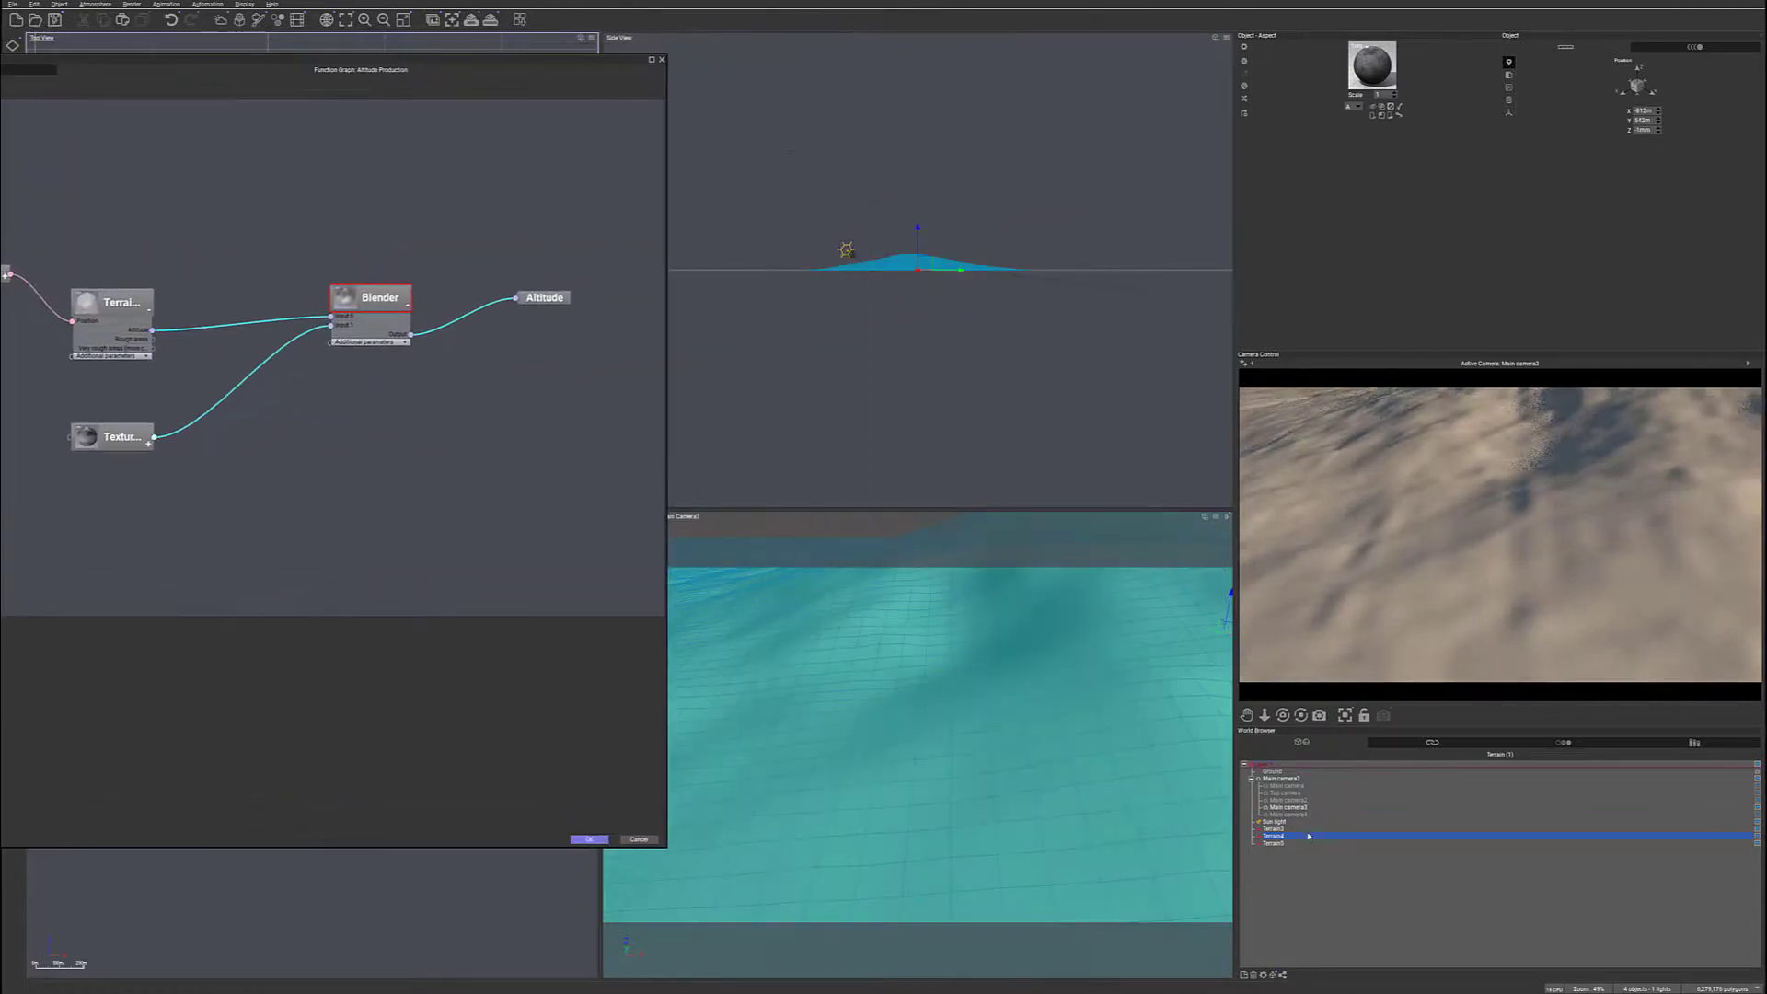
double_click(1291, 807)
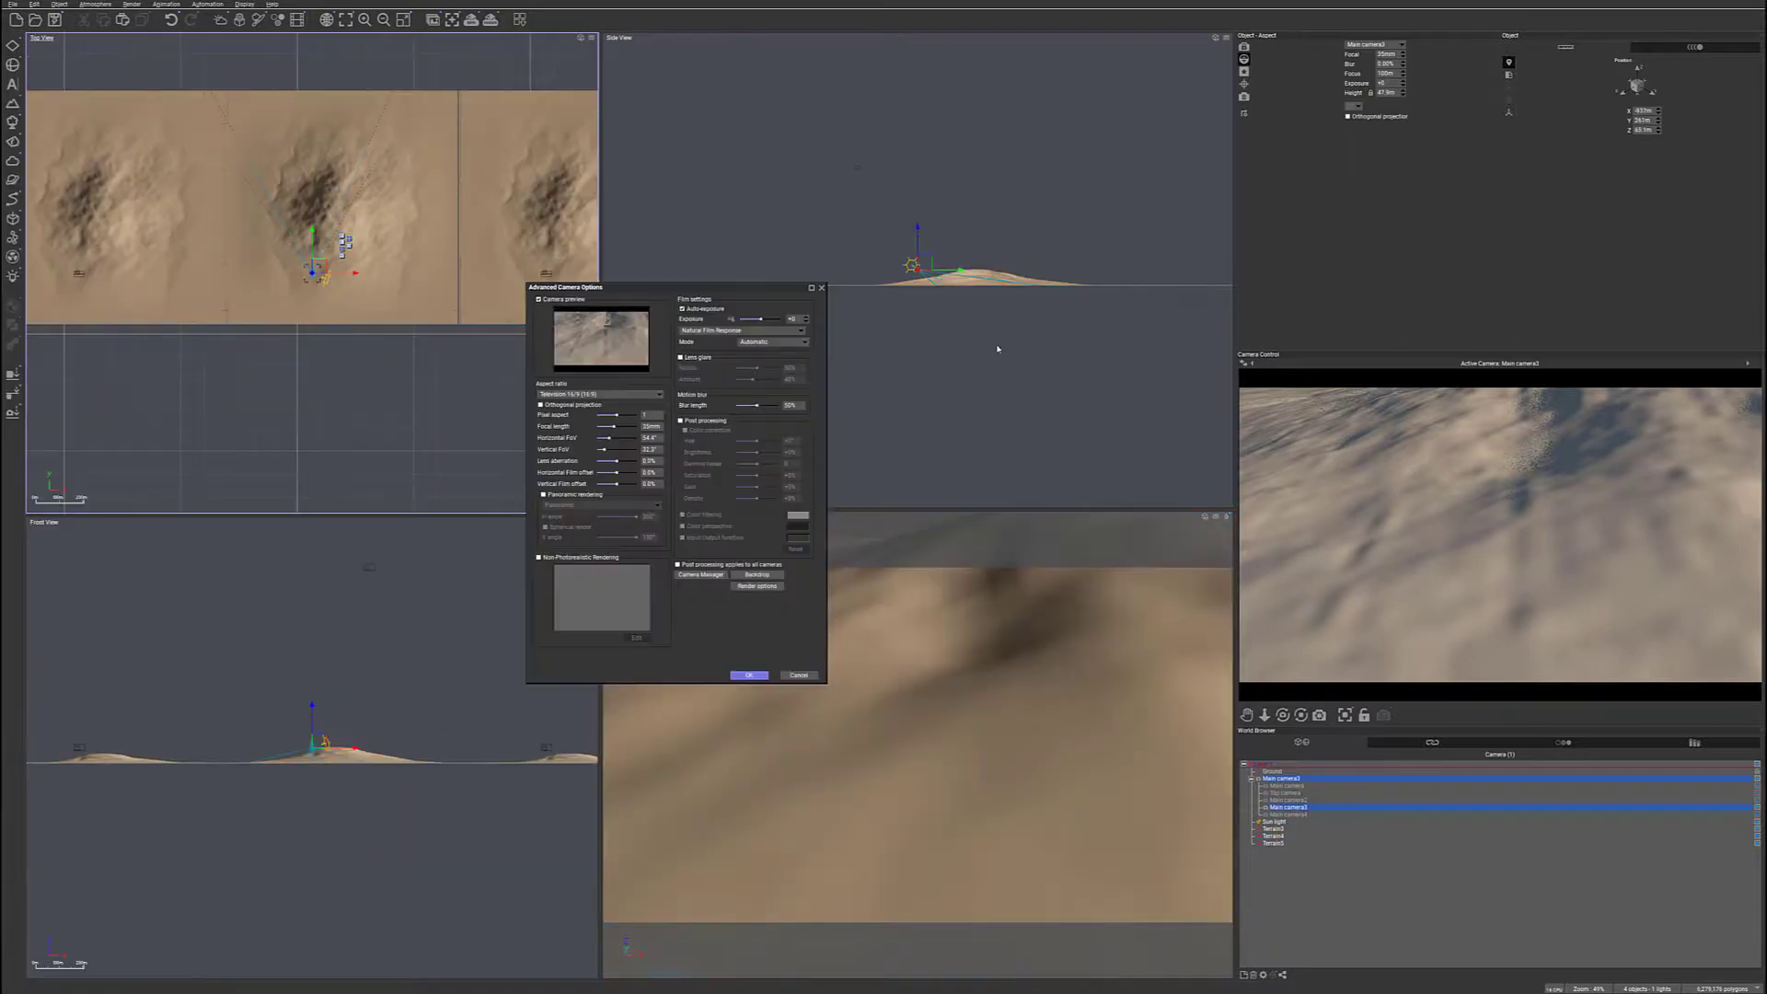
left_click(822, 287)
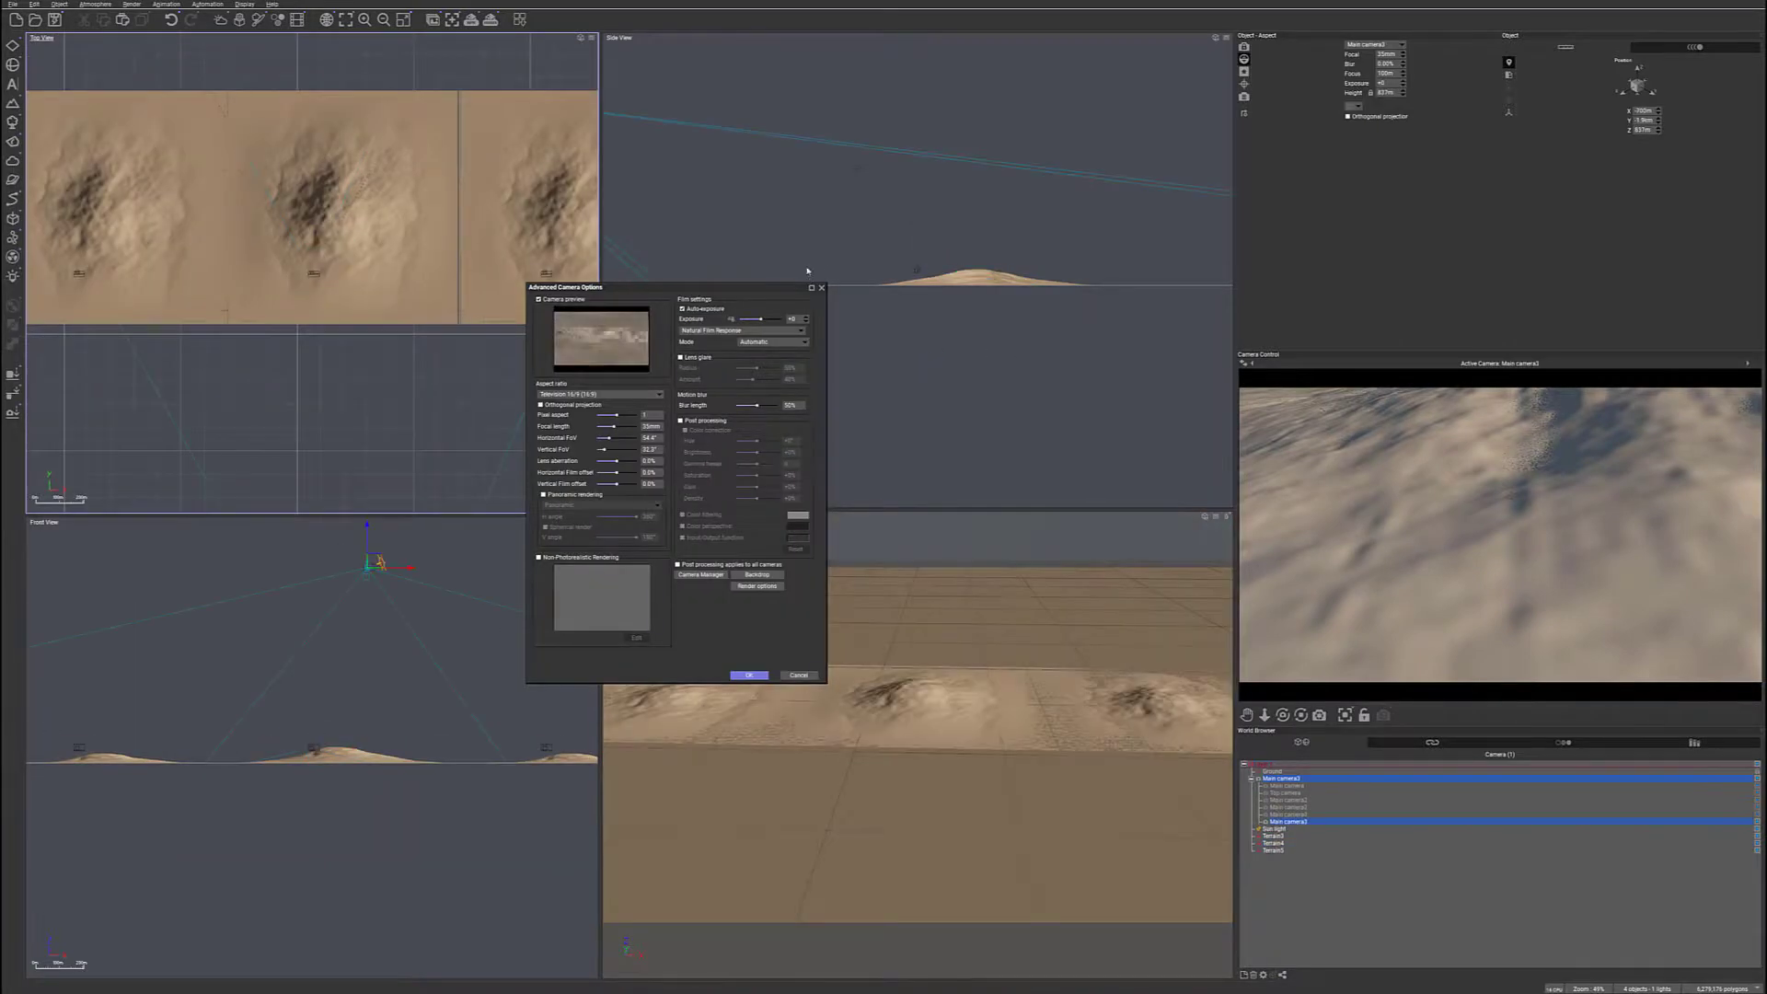
double_click(1277, 821)
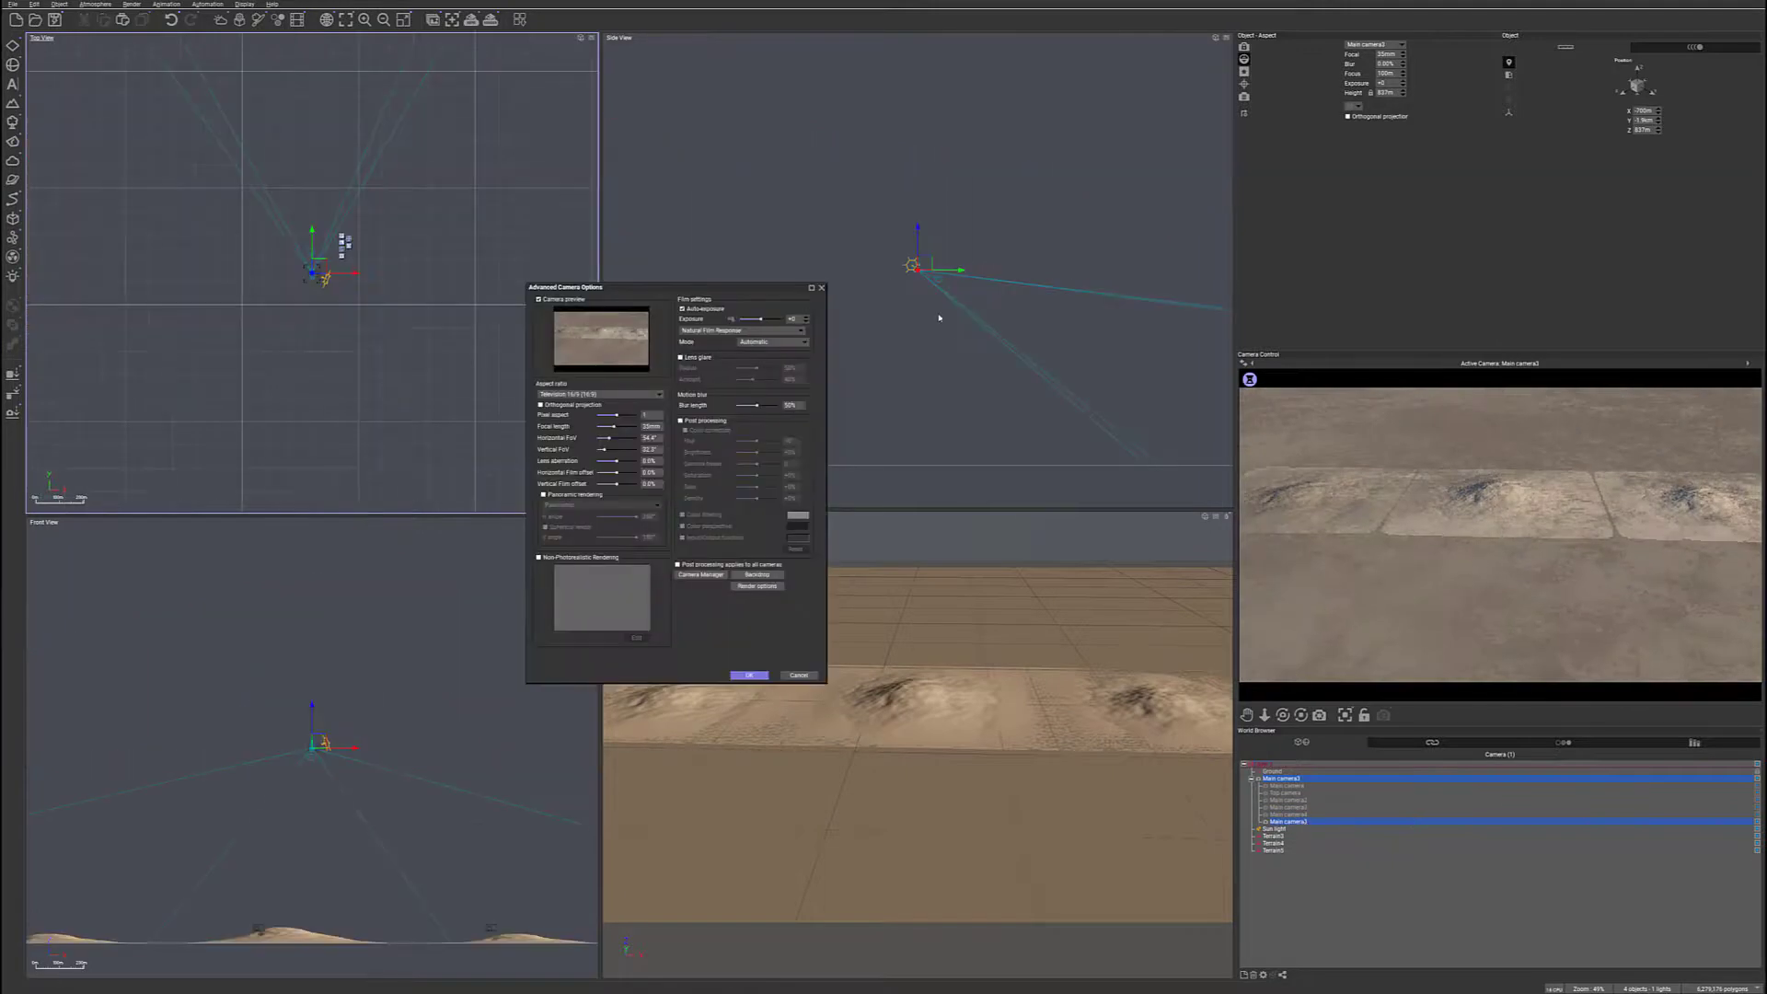
scroll(939, 397, "down", 2)
right_click_drag(1031, 343, 830, 283)
left_click(822, 287)
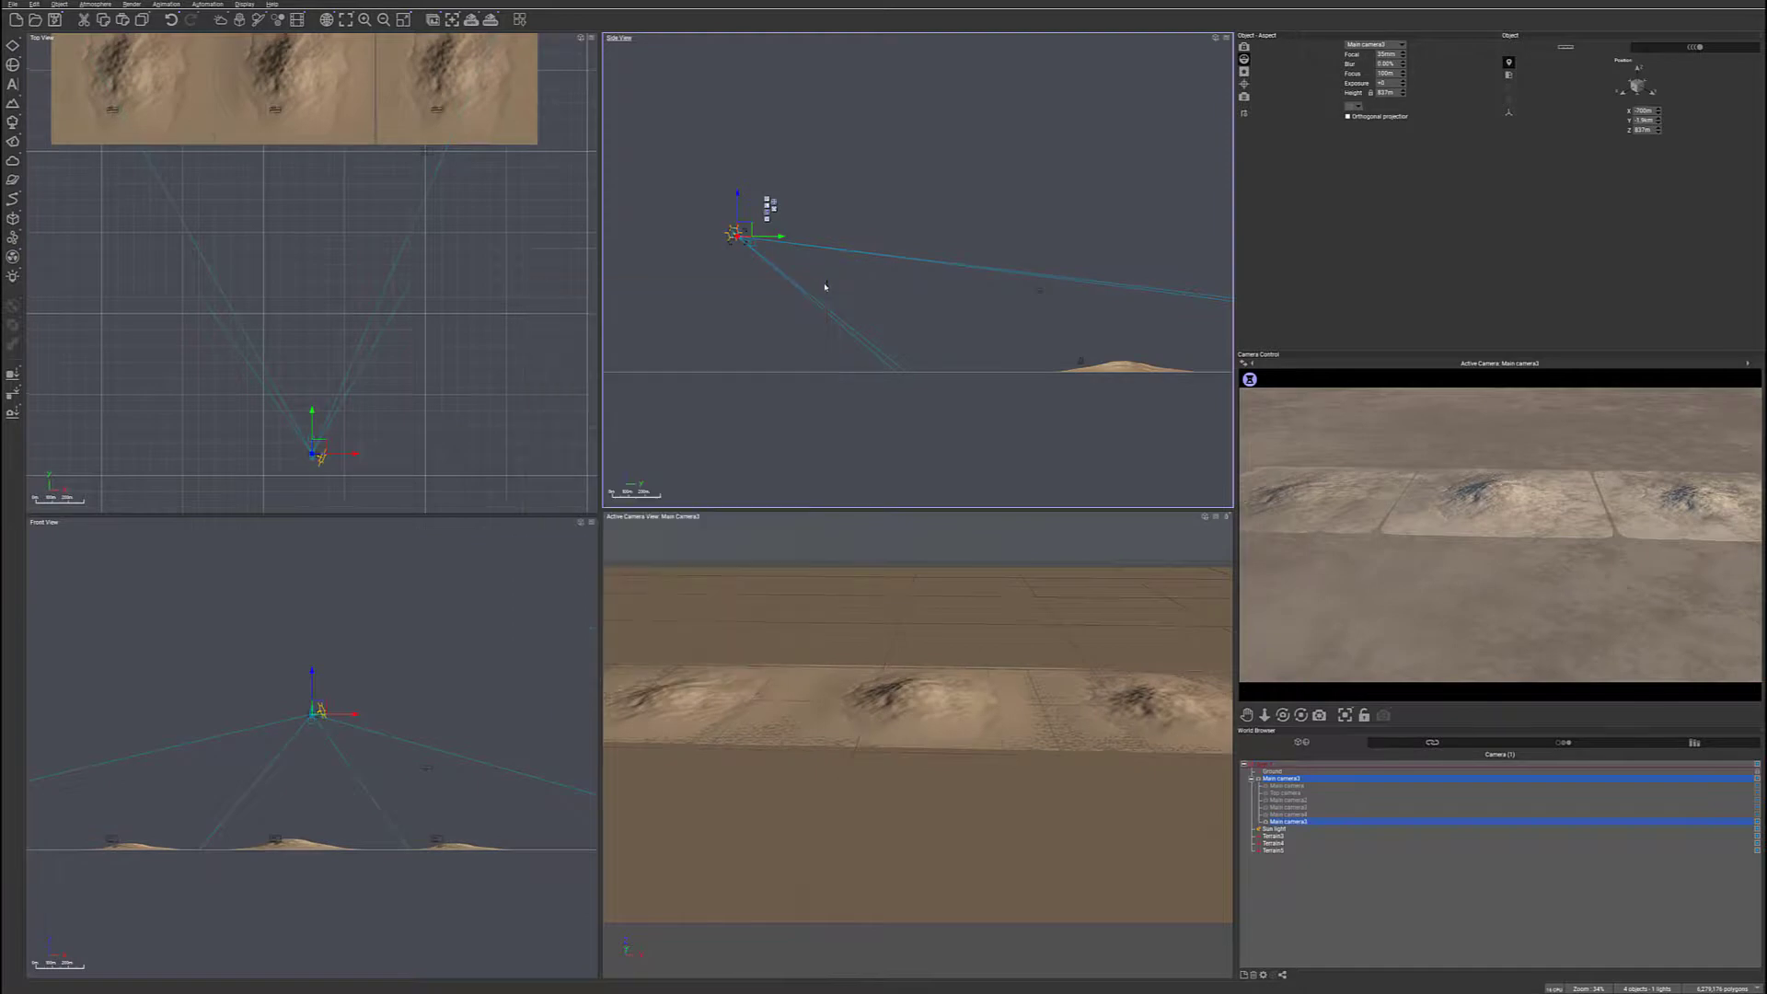
- Move the new camera lower and closer so that it frames the middle terrain's hill
left_click_drag(737, 235, 1019, 317)
right_click_drag(335, 263, 468, 429)
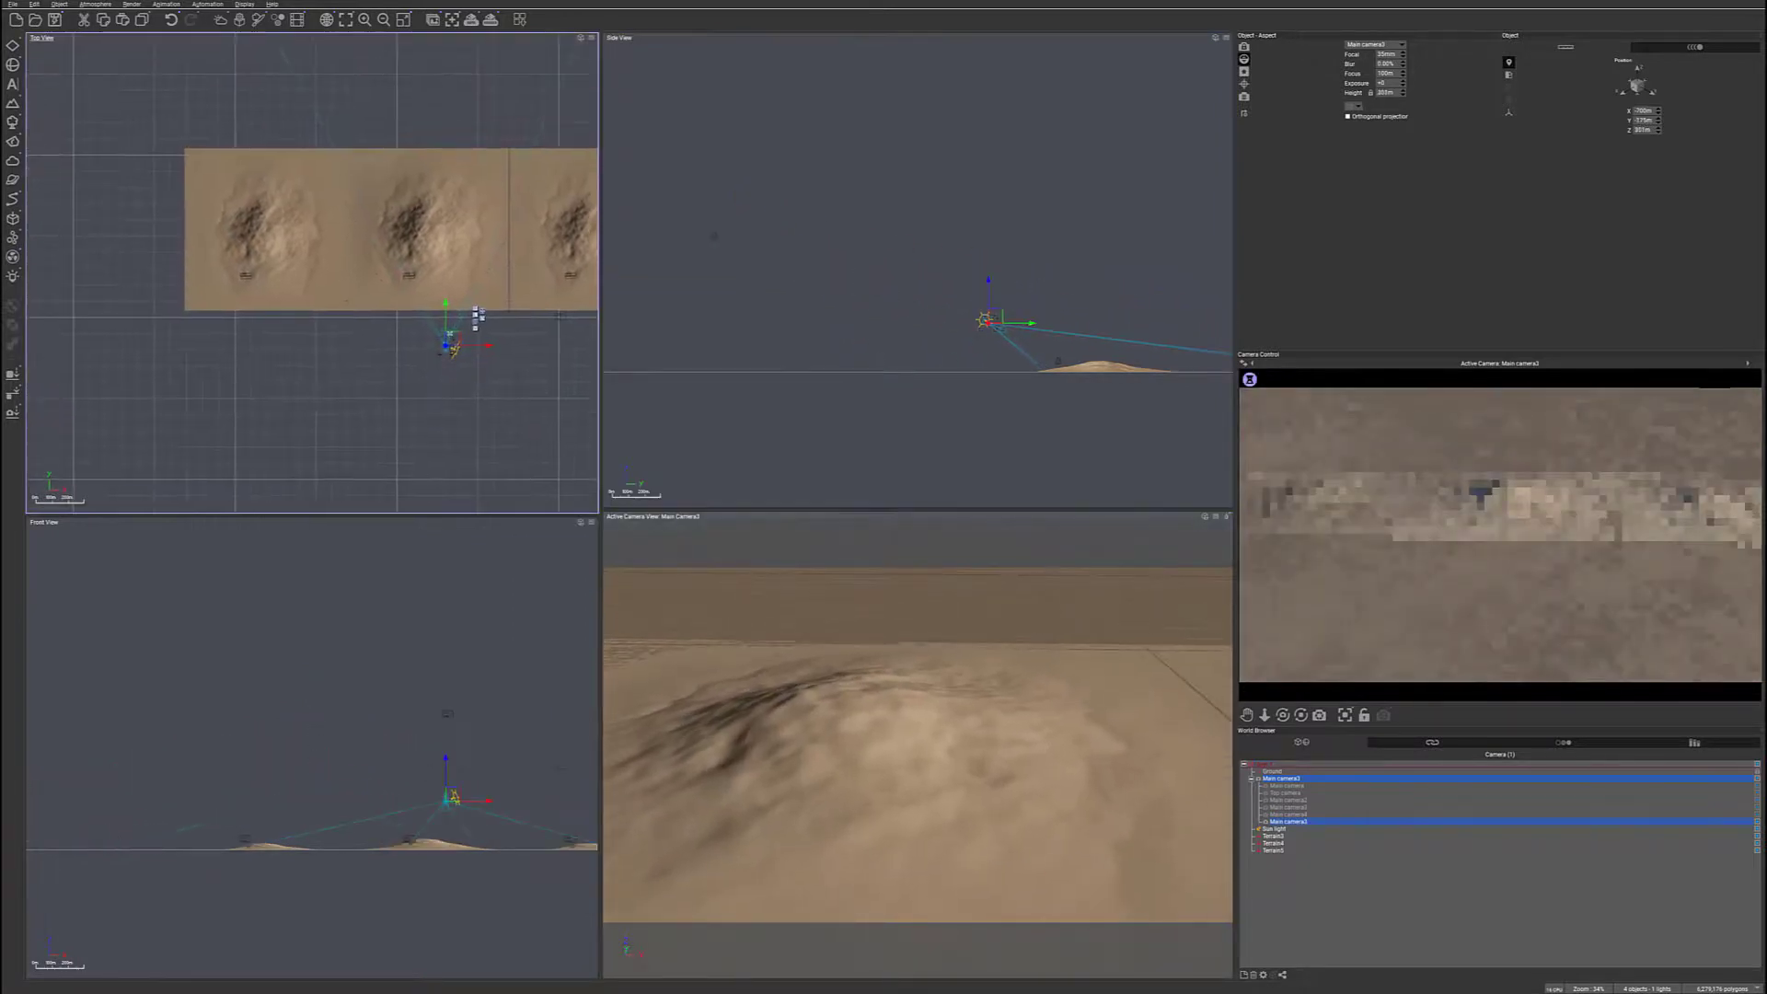
left_click_drag(450, 338, 416, 333)
- Reopen the middle terrain's altitude function graph and move the Terrain Fractal node up
left_click(1282, 844)
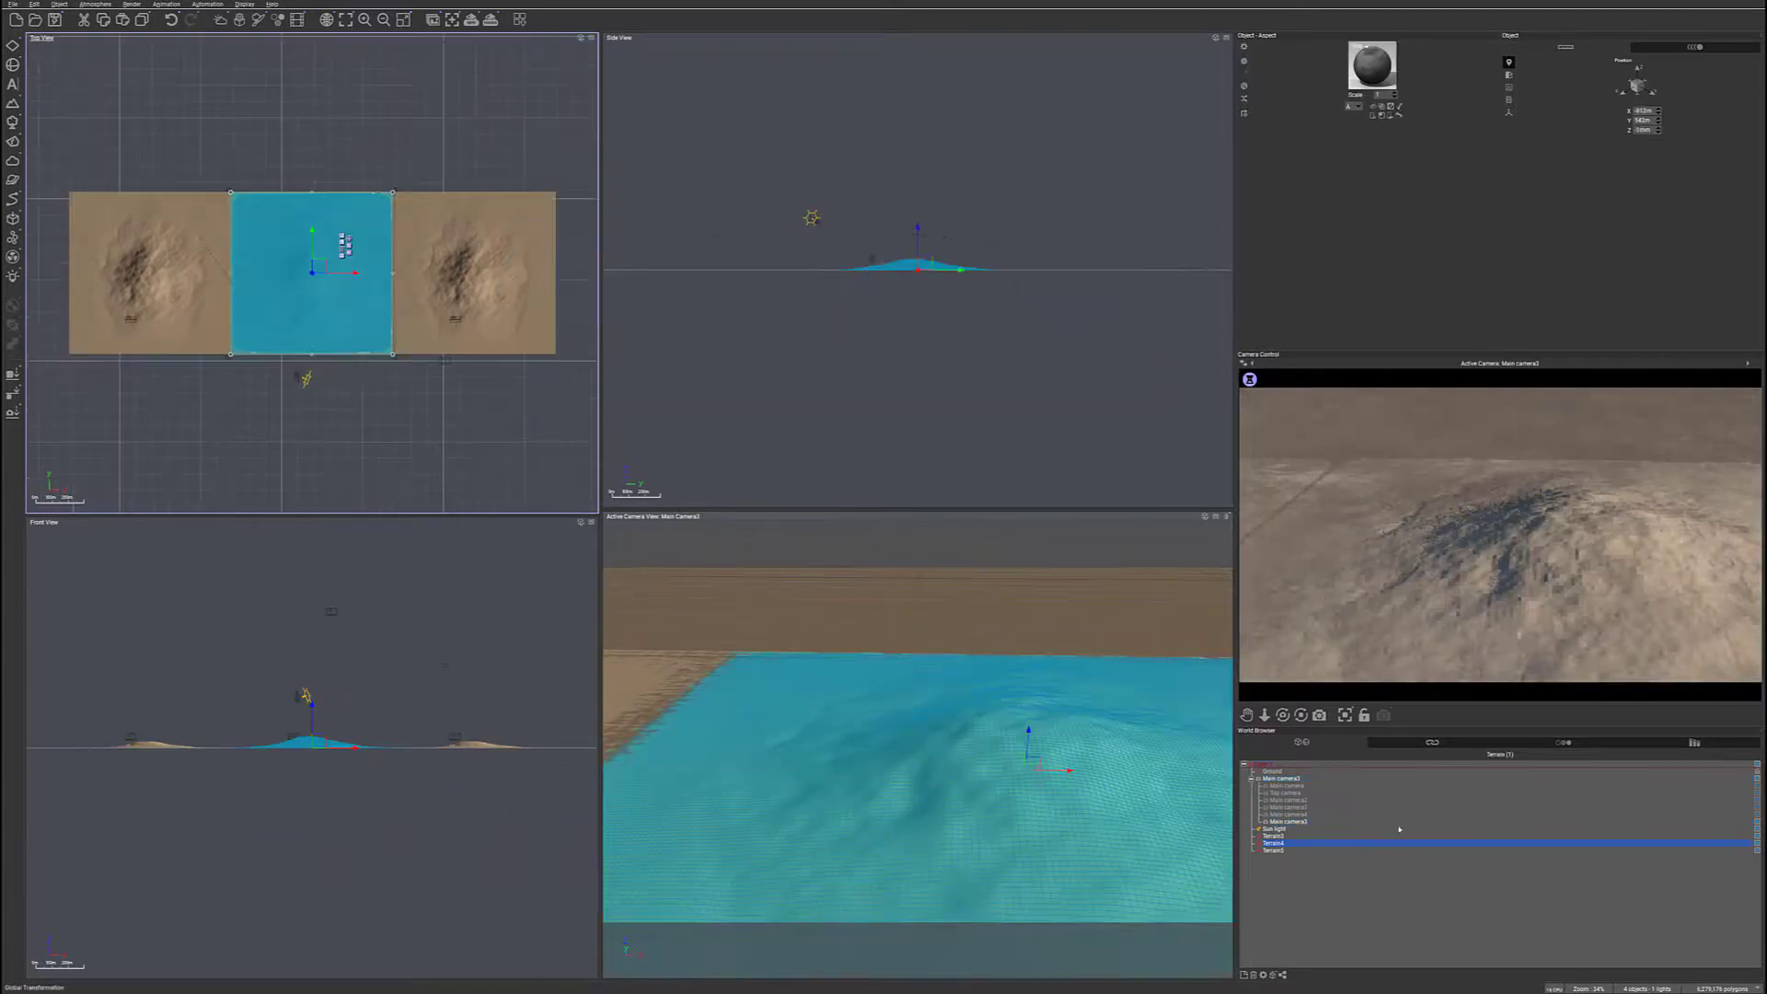
key("ctrl+z")
double_click(288, 291)
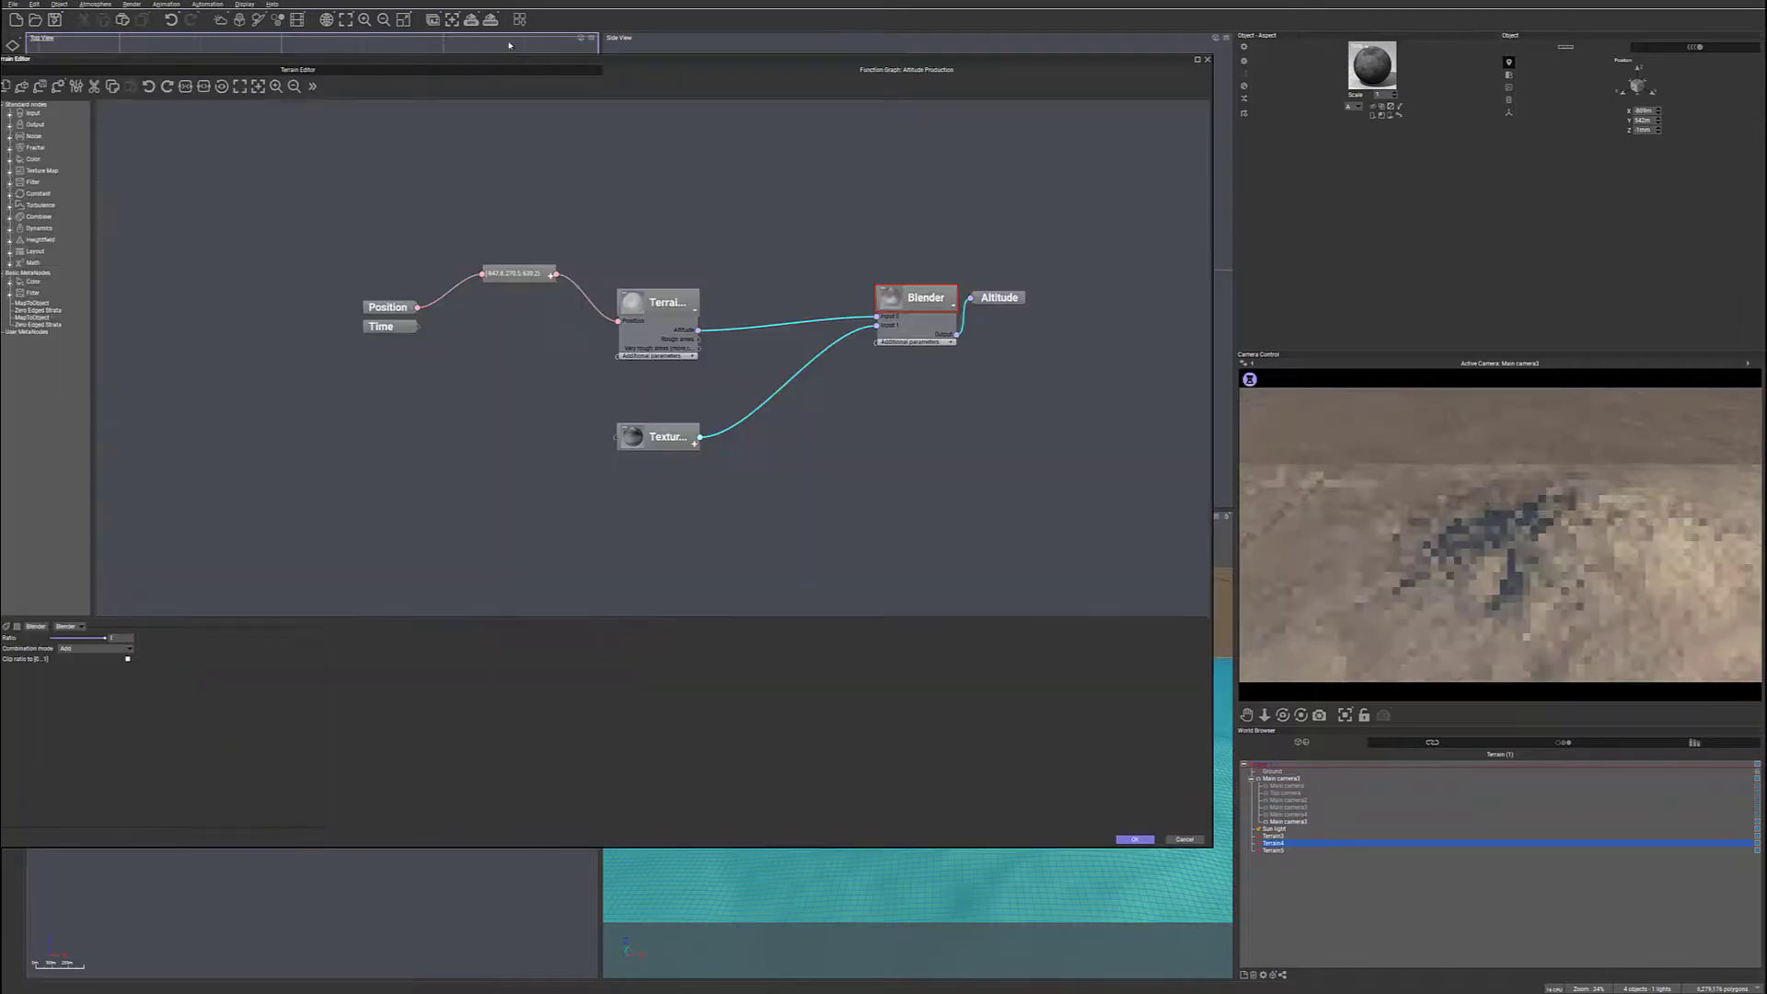
left_click_drag(663, 302, 667, 255)
- Set the Blender node's ratio to 0 while keeping its combination mode at Add
left_click(928, 294)
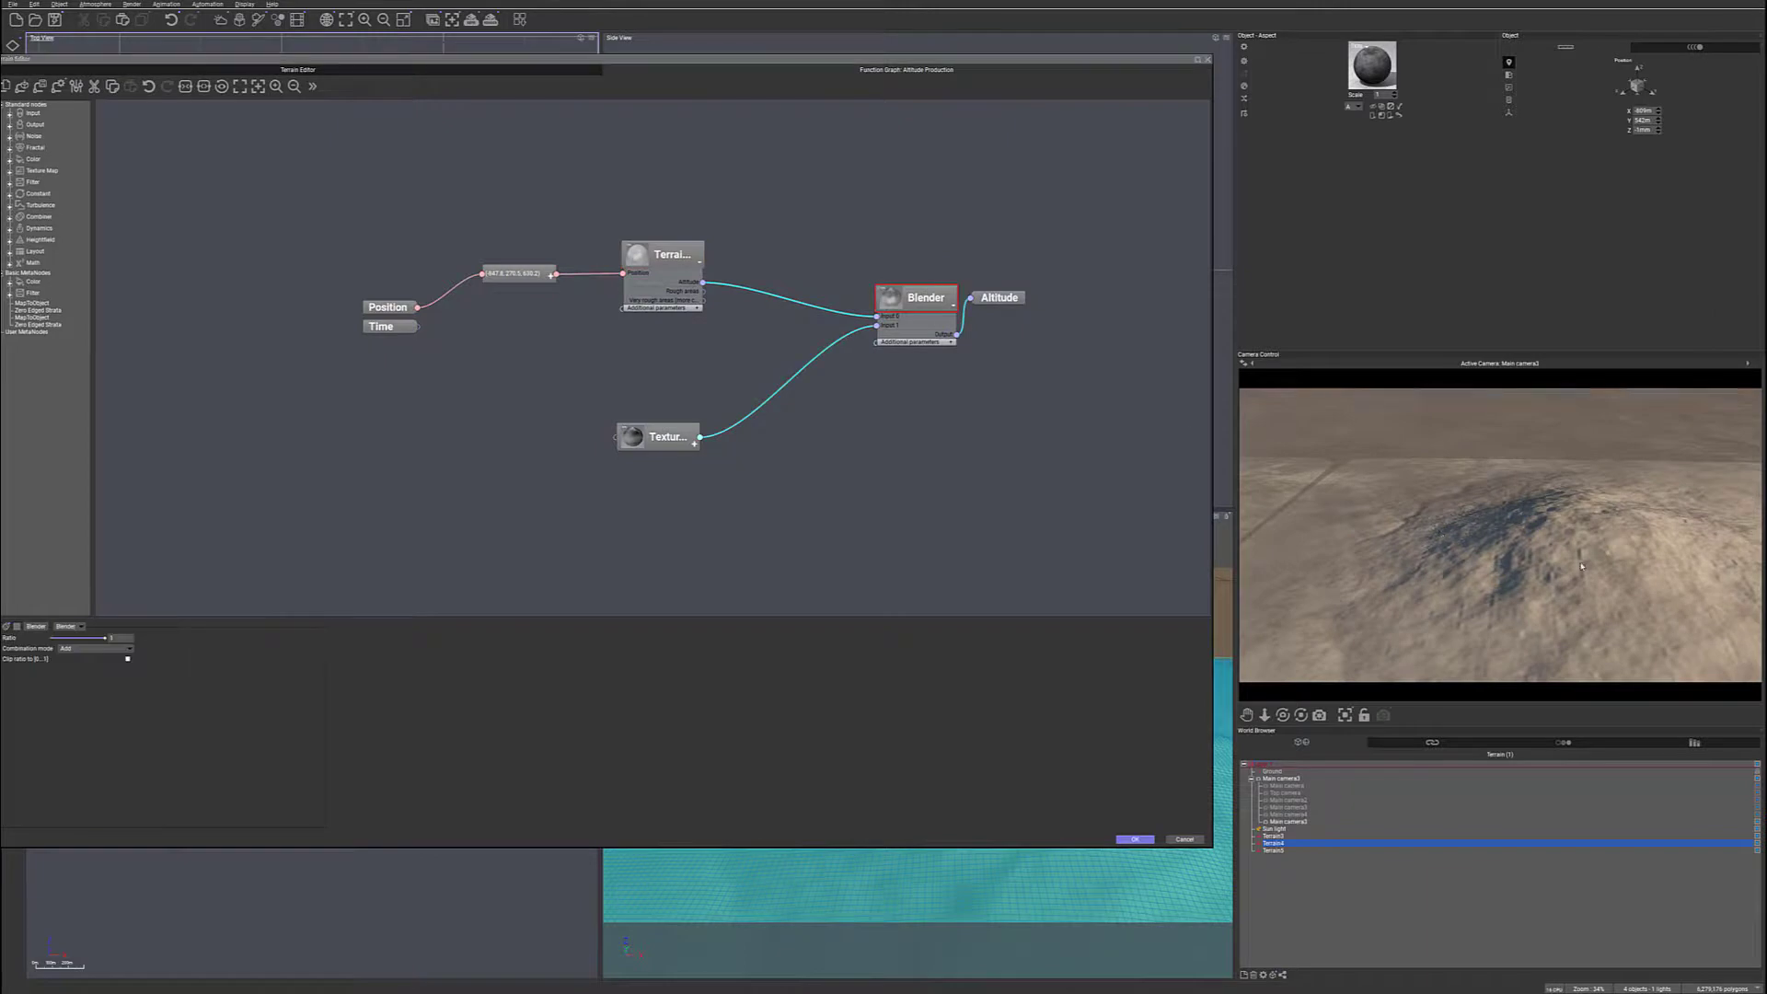
left_click(95, 649)
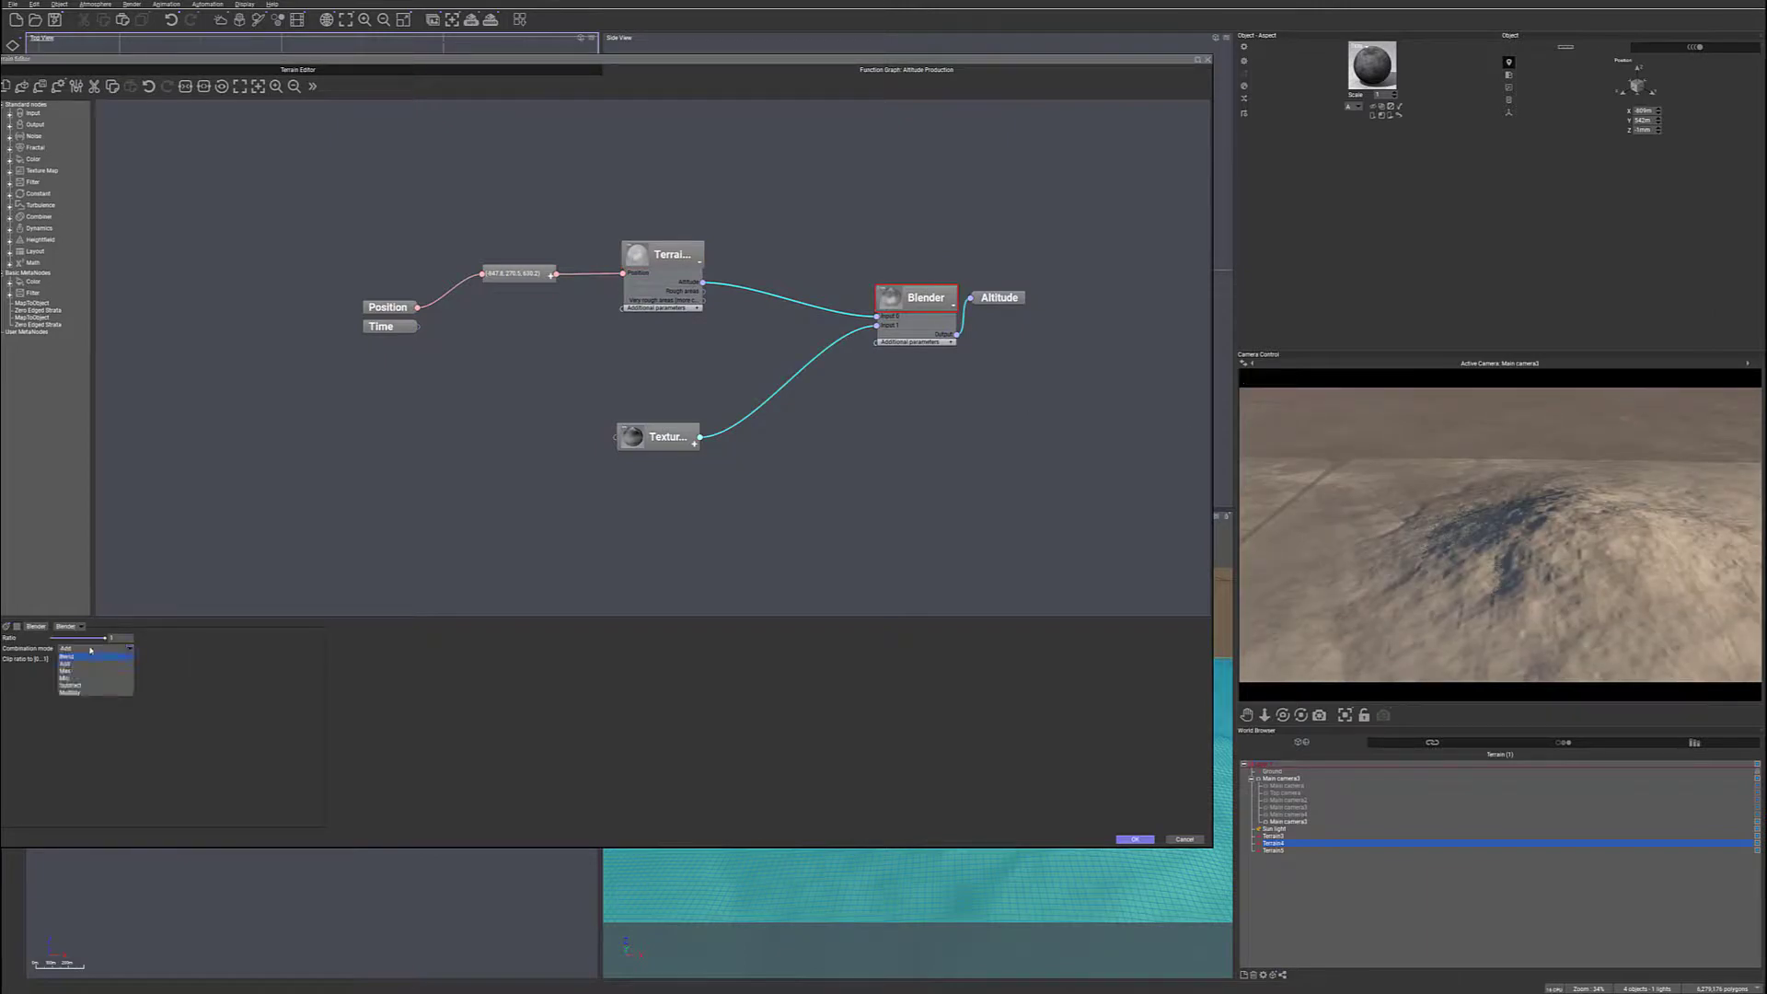
left_click(91, 650)
left_click(118, 638)
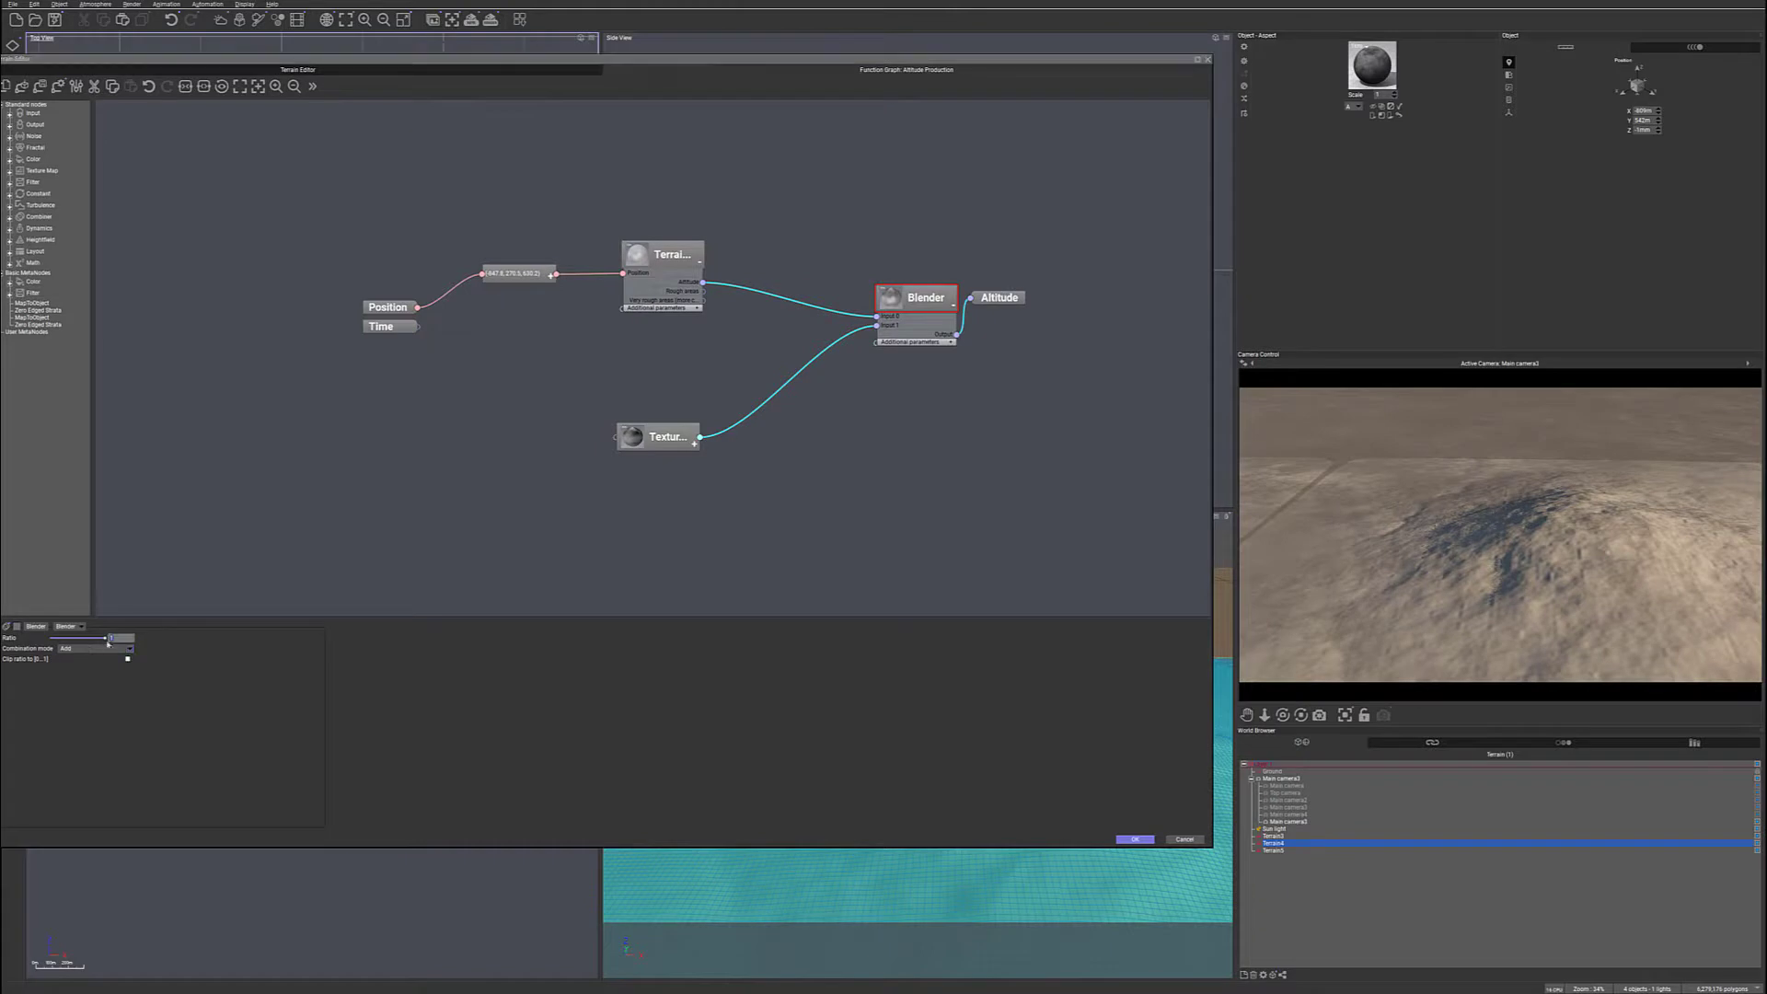
type("0")
key("Return")
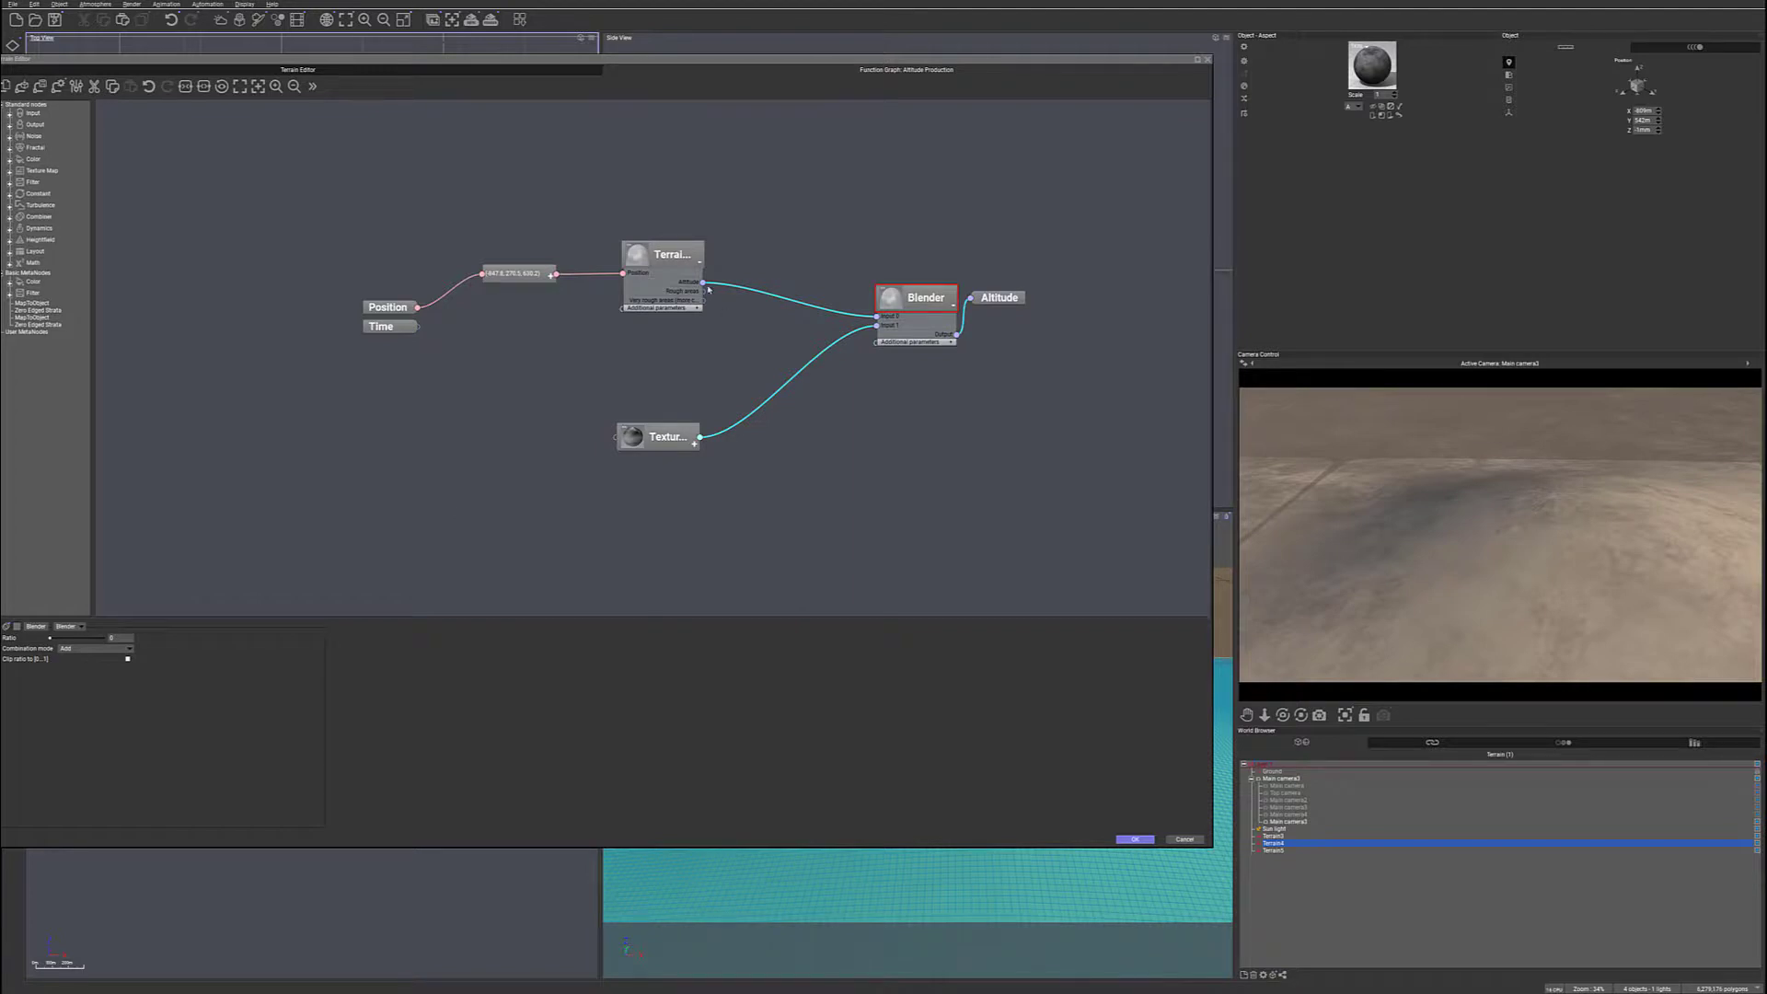
- Refresh the camera preview and set the Blender node's ratio back to 1 for comparison
left_click(680, 252)
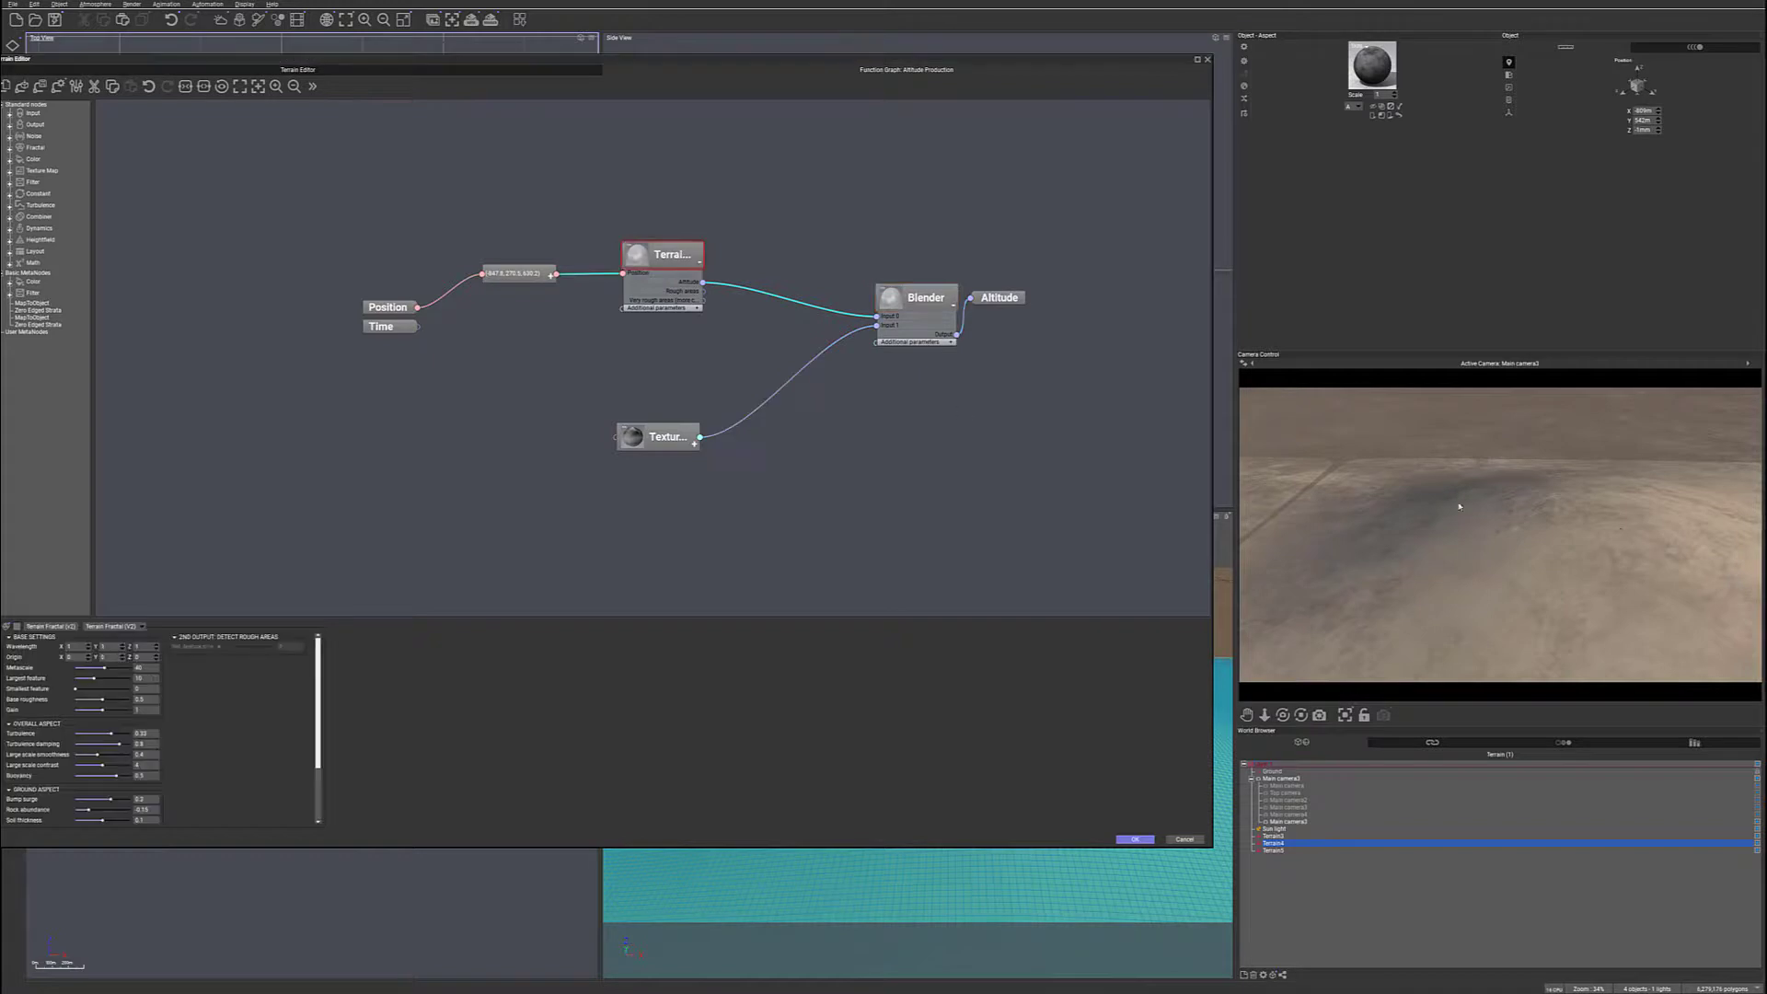
right_click(1610, 530)
left_click(920, 298)
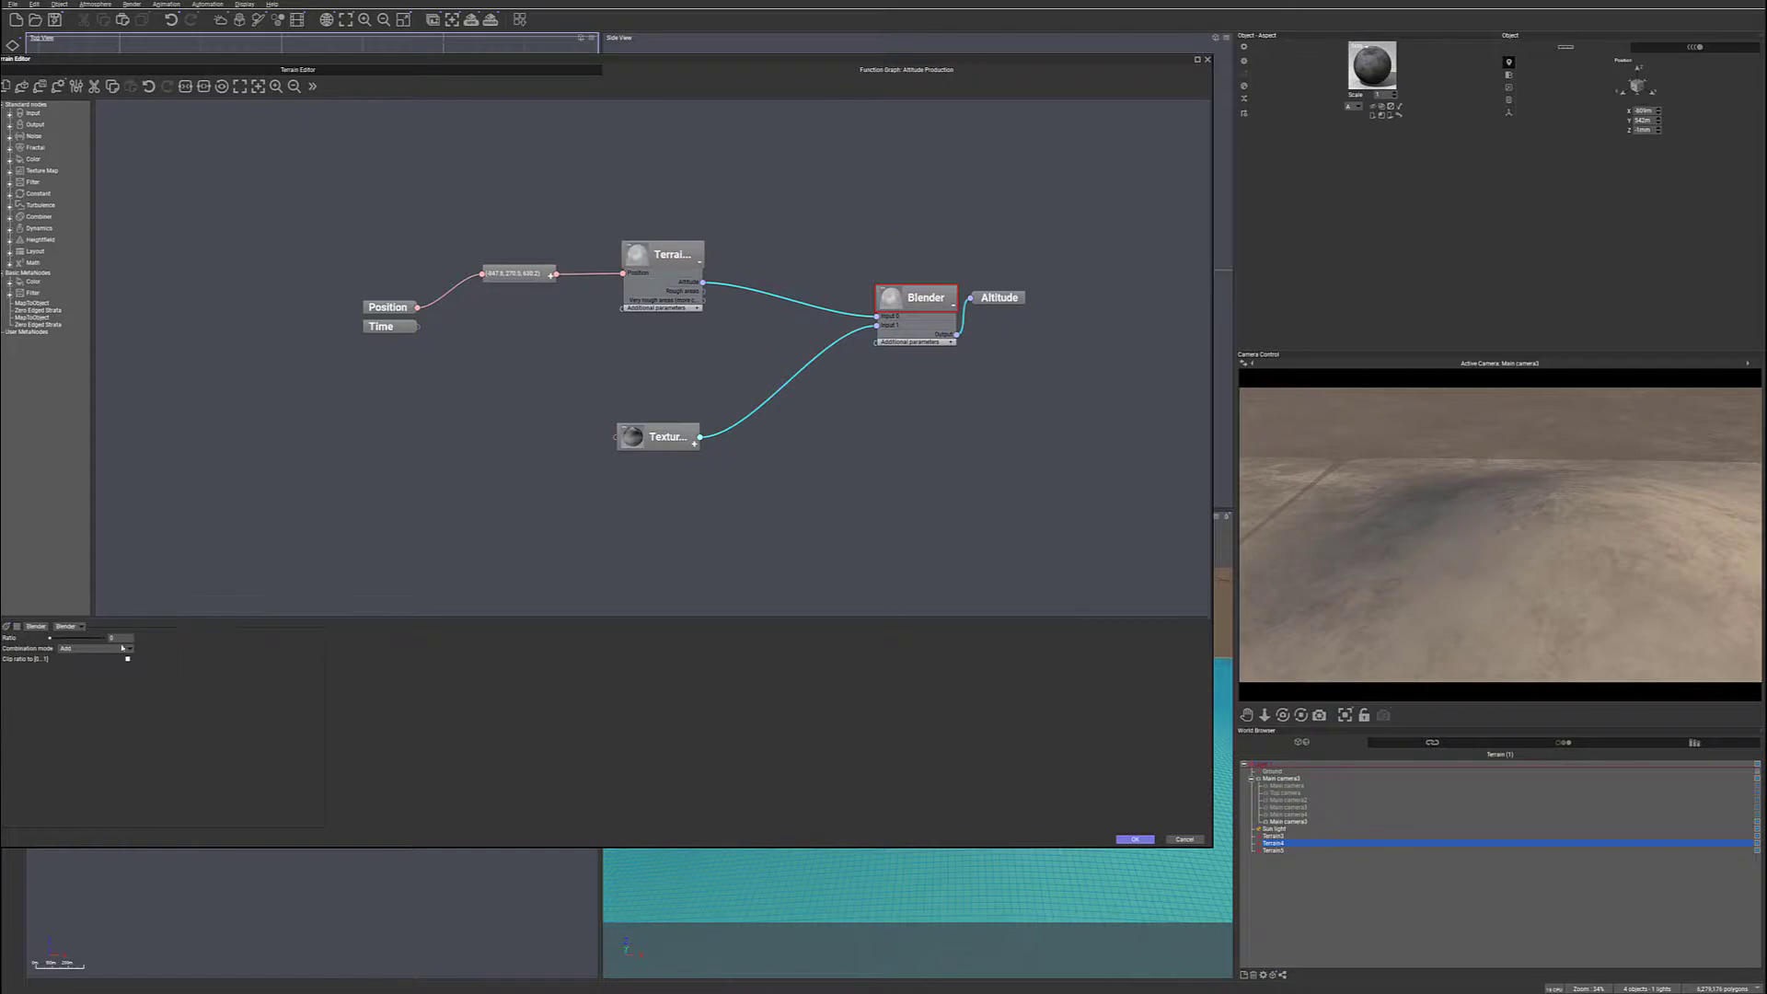
left_click_drag(59, 637, 236, 639)
left_click(1600, 491)
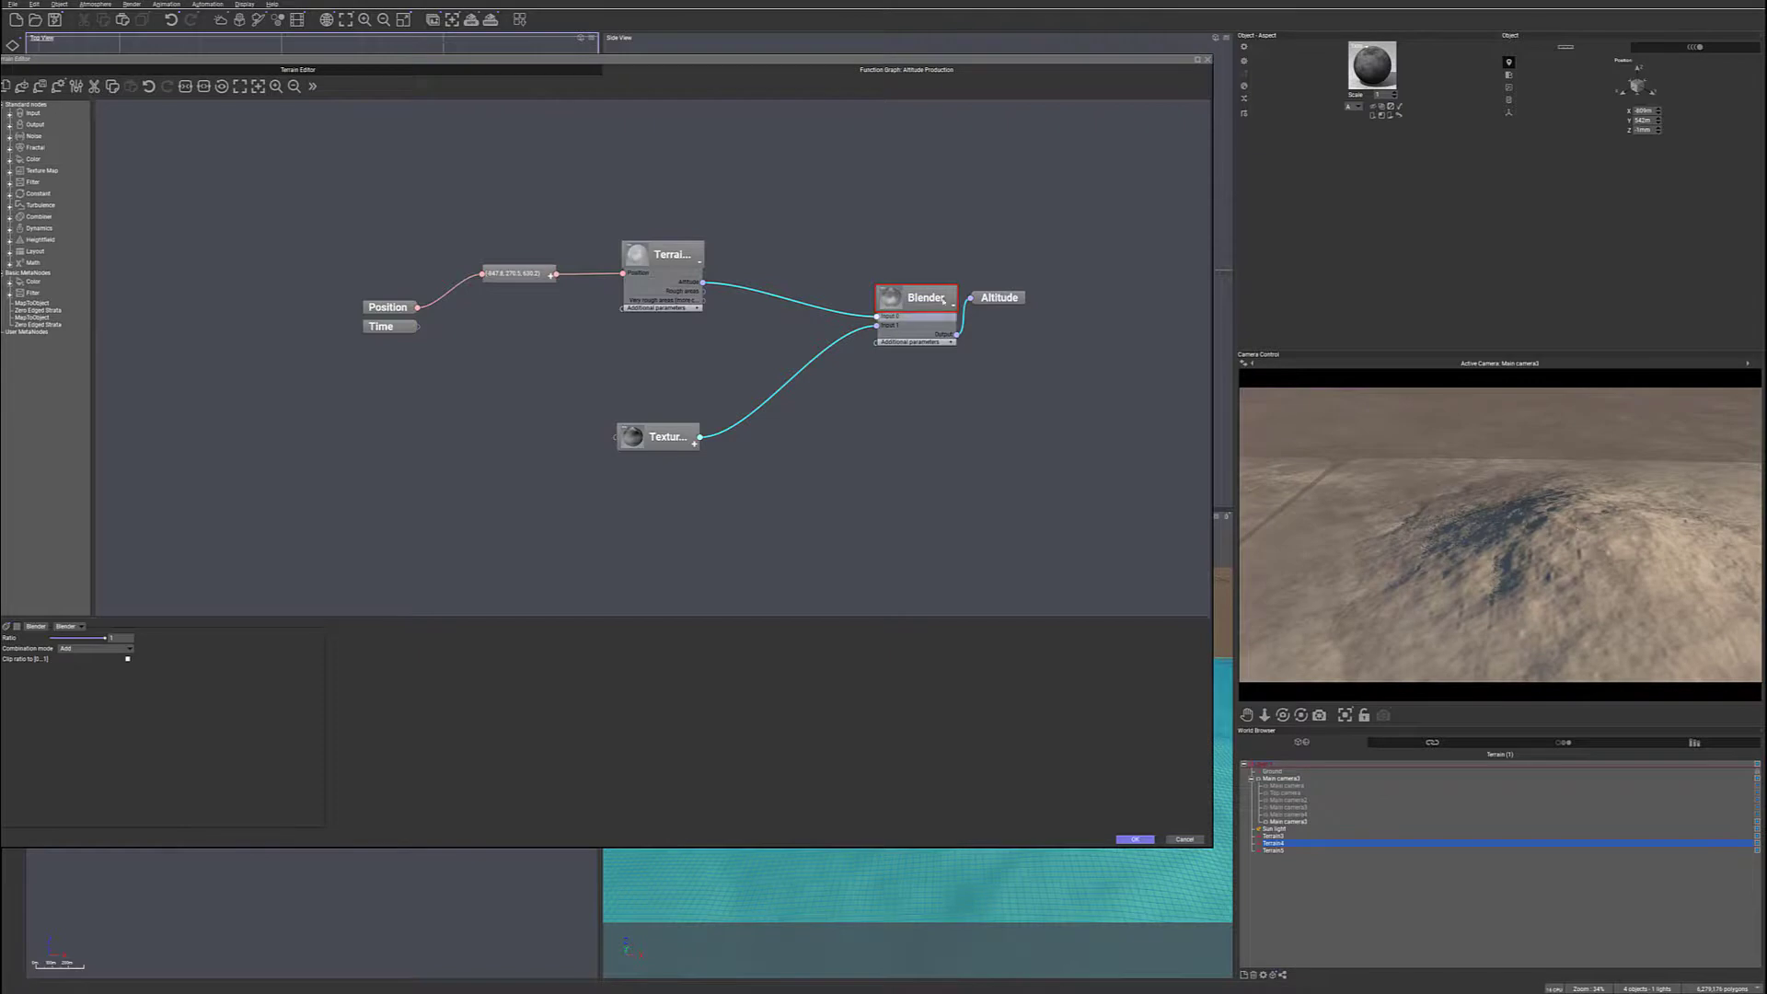
- Check the Terrain Fractal's settings and lower the Blender node's ratio to 0
left_click(659, 250)
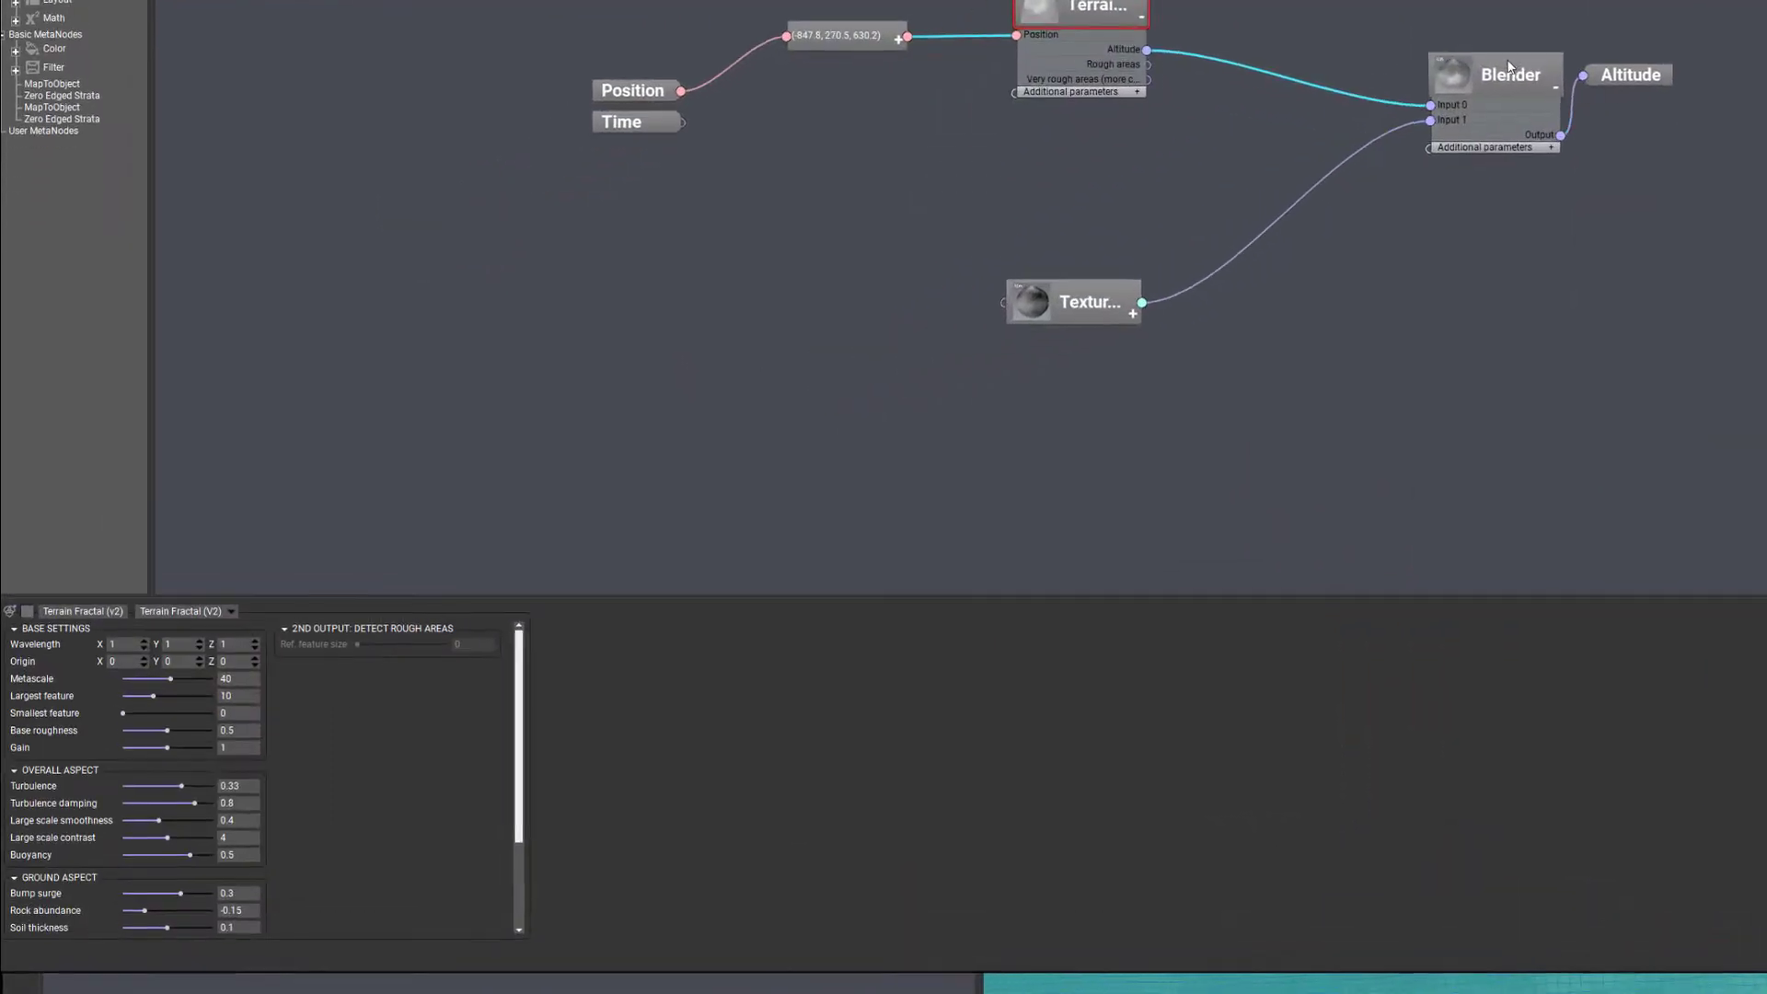
left_click(1498, 74)
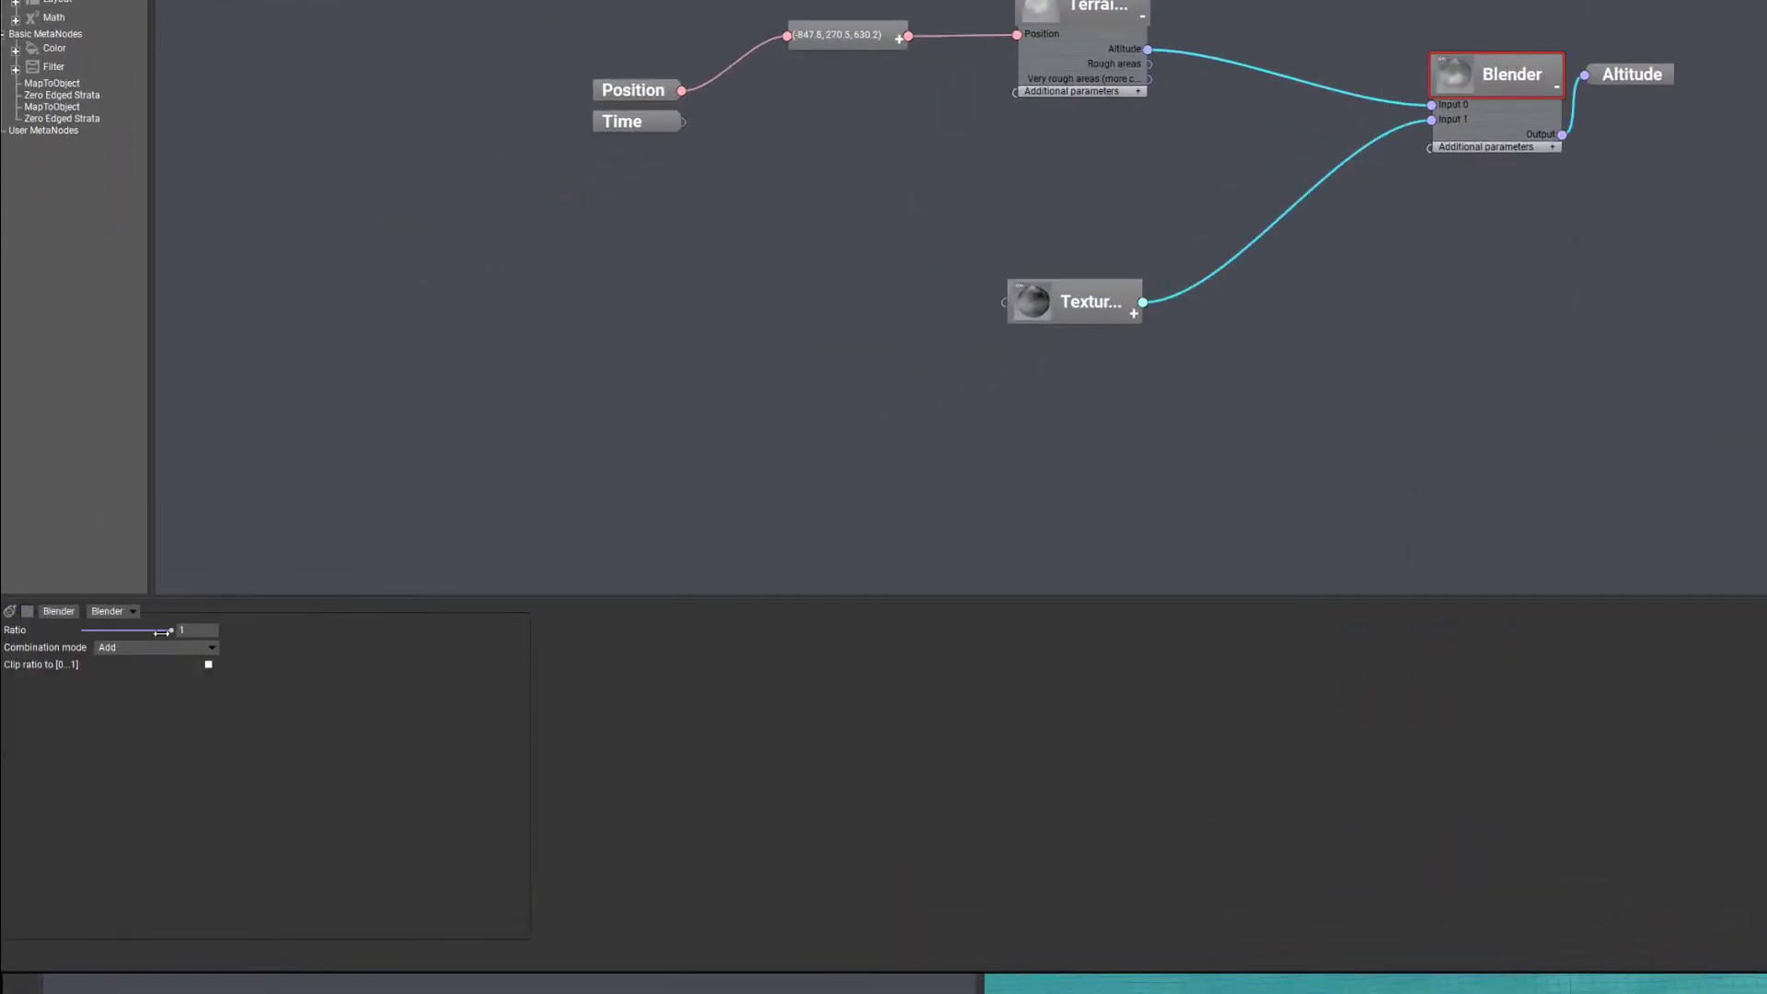
left_click_drag(161, 632, 81, 633)
- Set the Terrain Fractal's metascale to 0, largest feature to 0.1, base roughness to 0.09 and gain to 0.1
left_click(1112, 4)
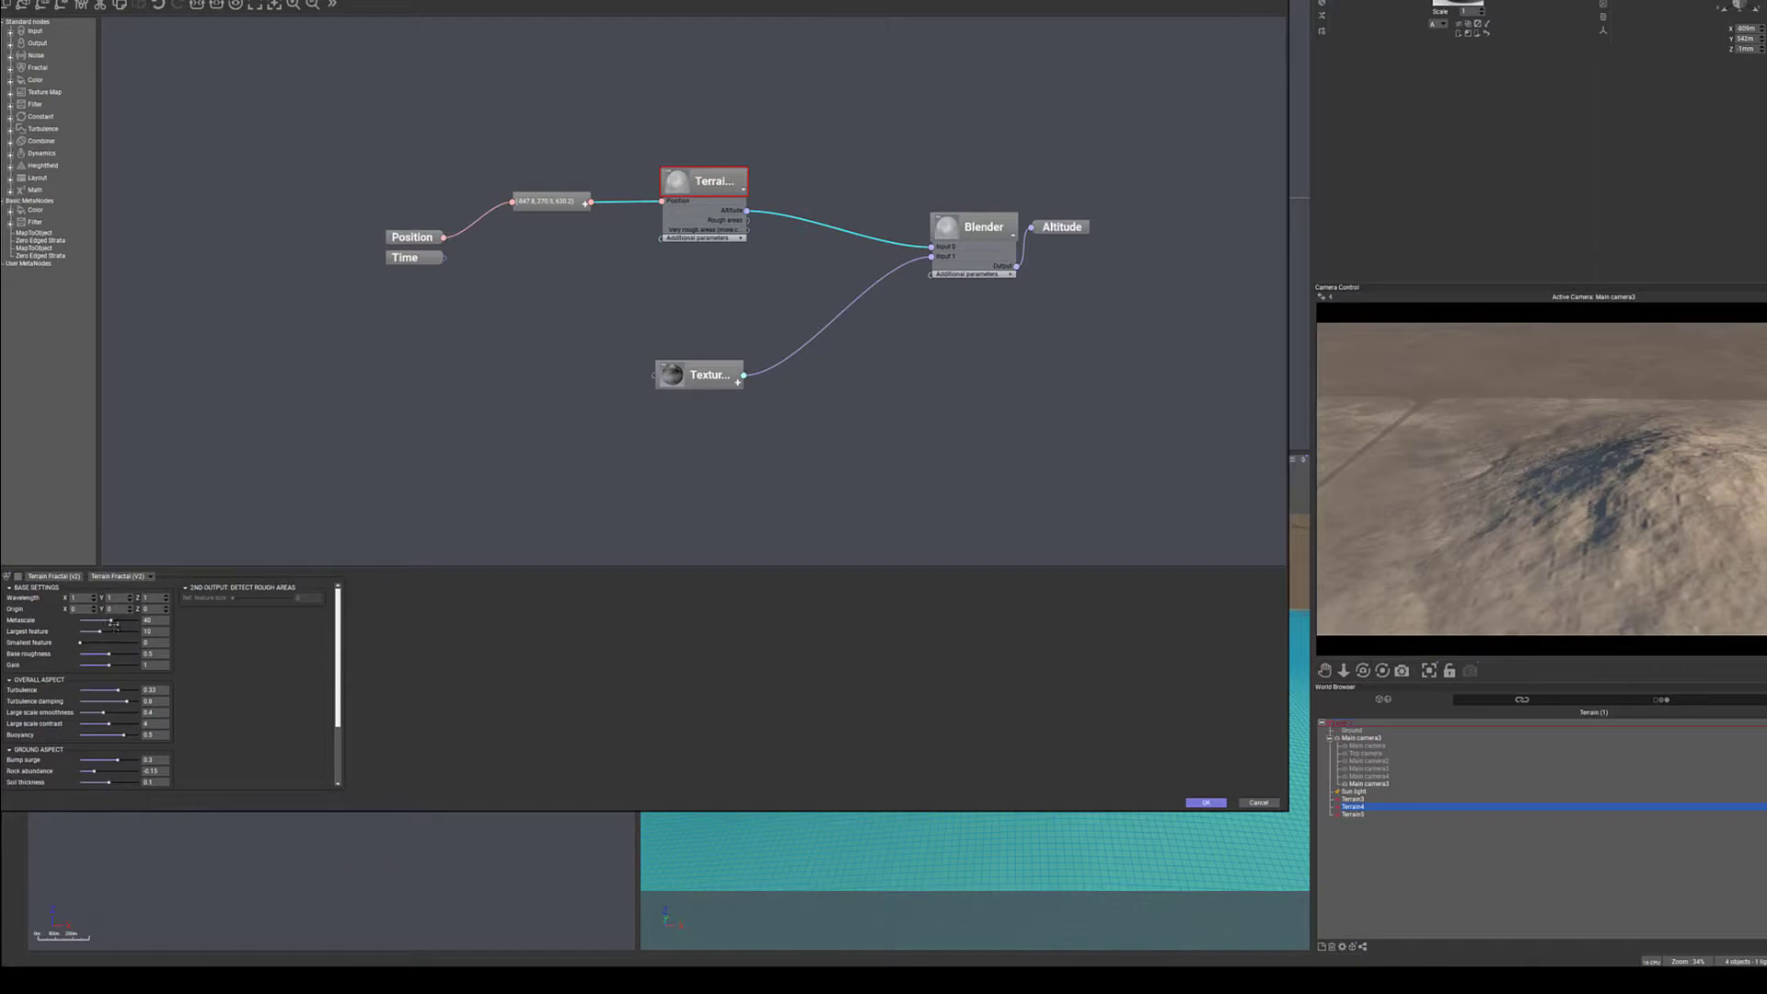
left_click_drag(114, 625, 80, 632)
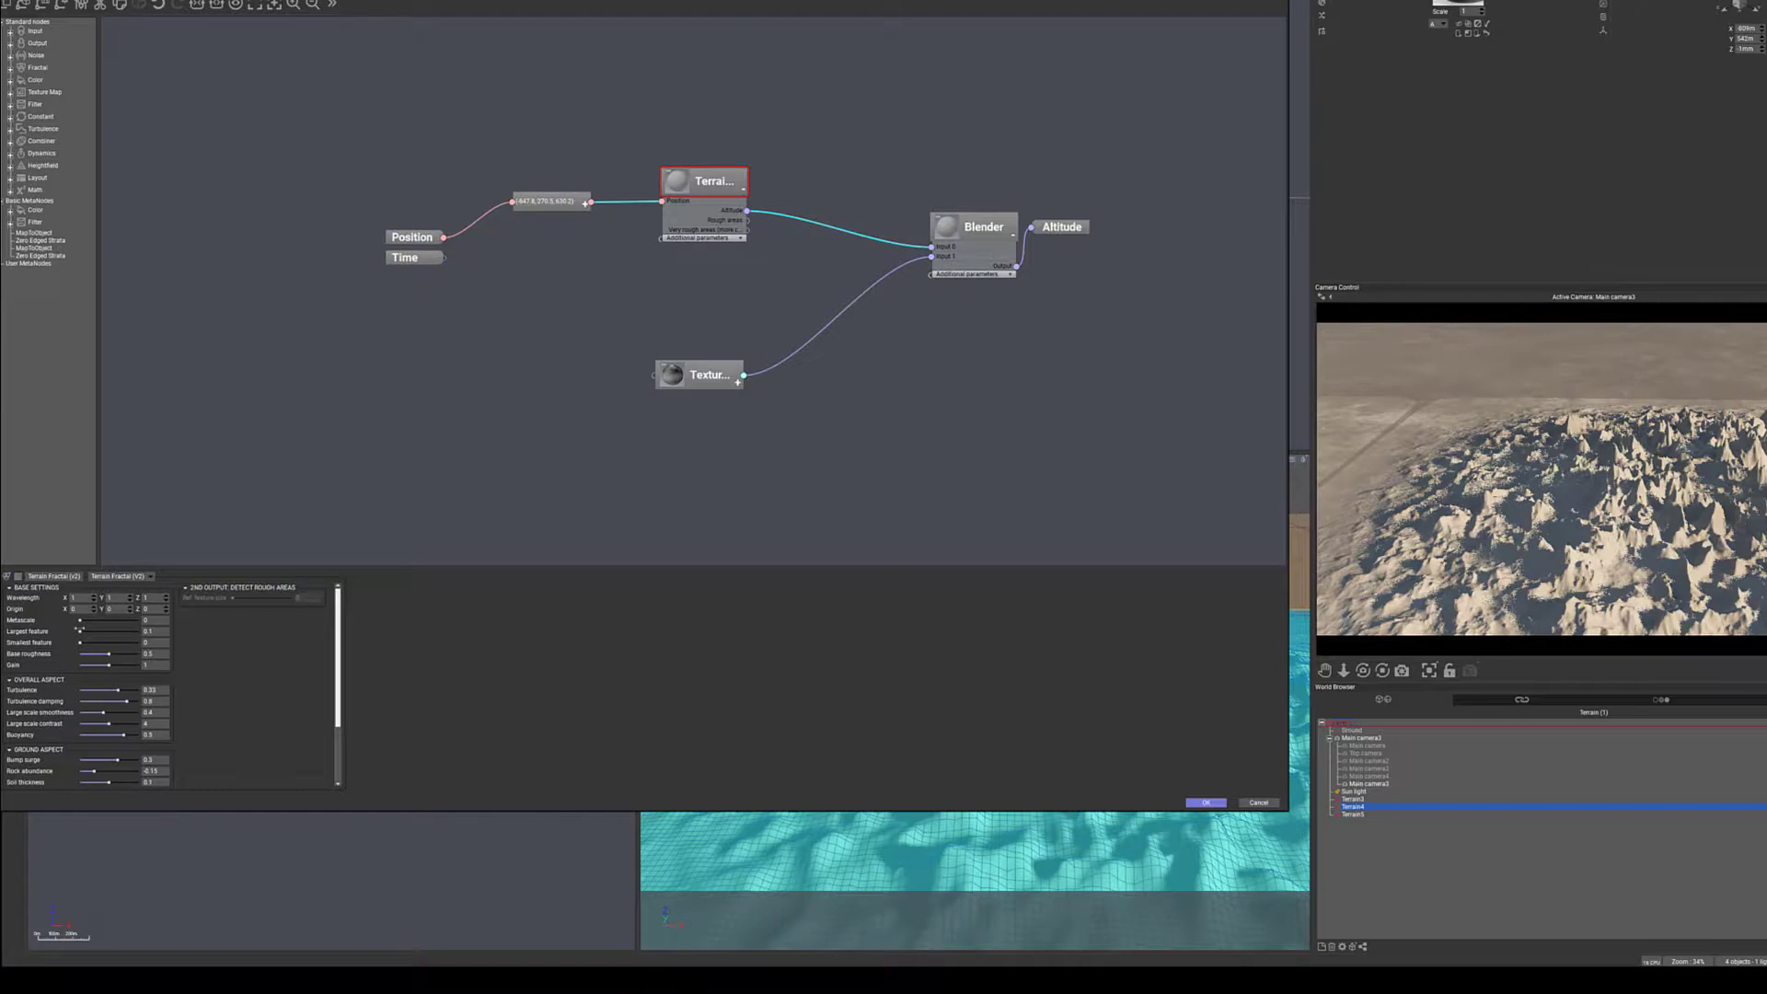
double_click(155, 654)
type("09")
key("Tab")
double_click(168, 653)
type("0.09")
key("Tab")
type("0.1")
key("Return")
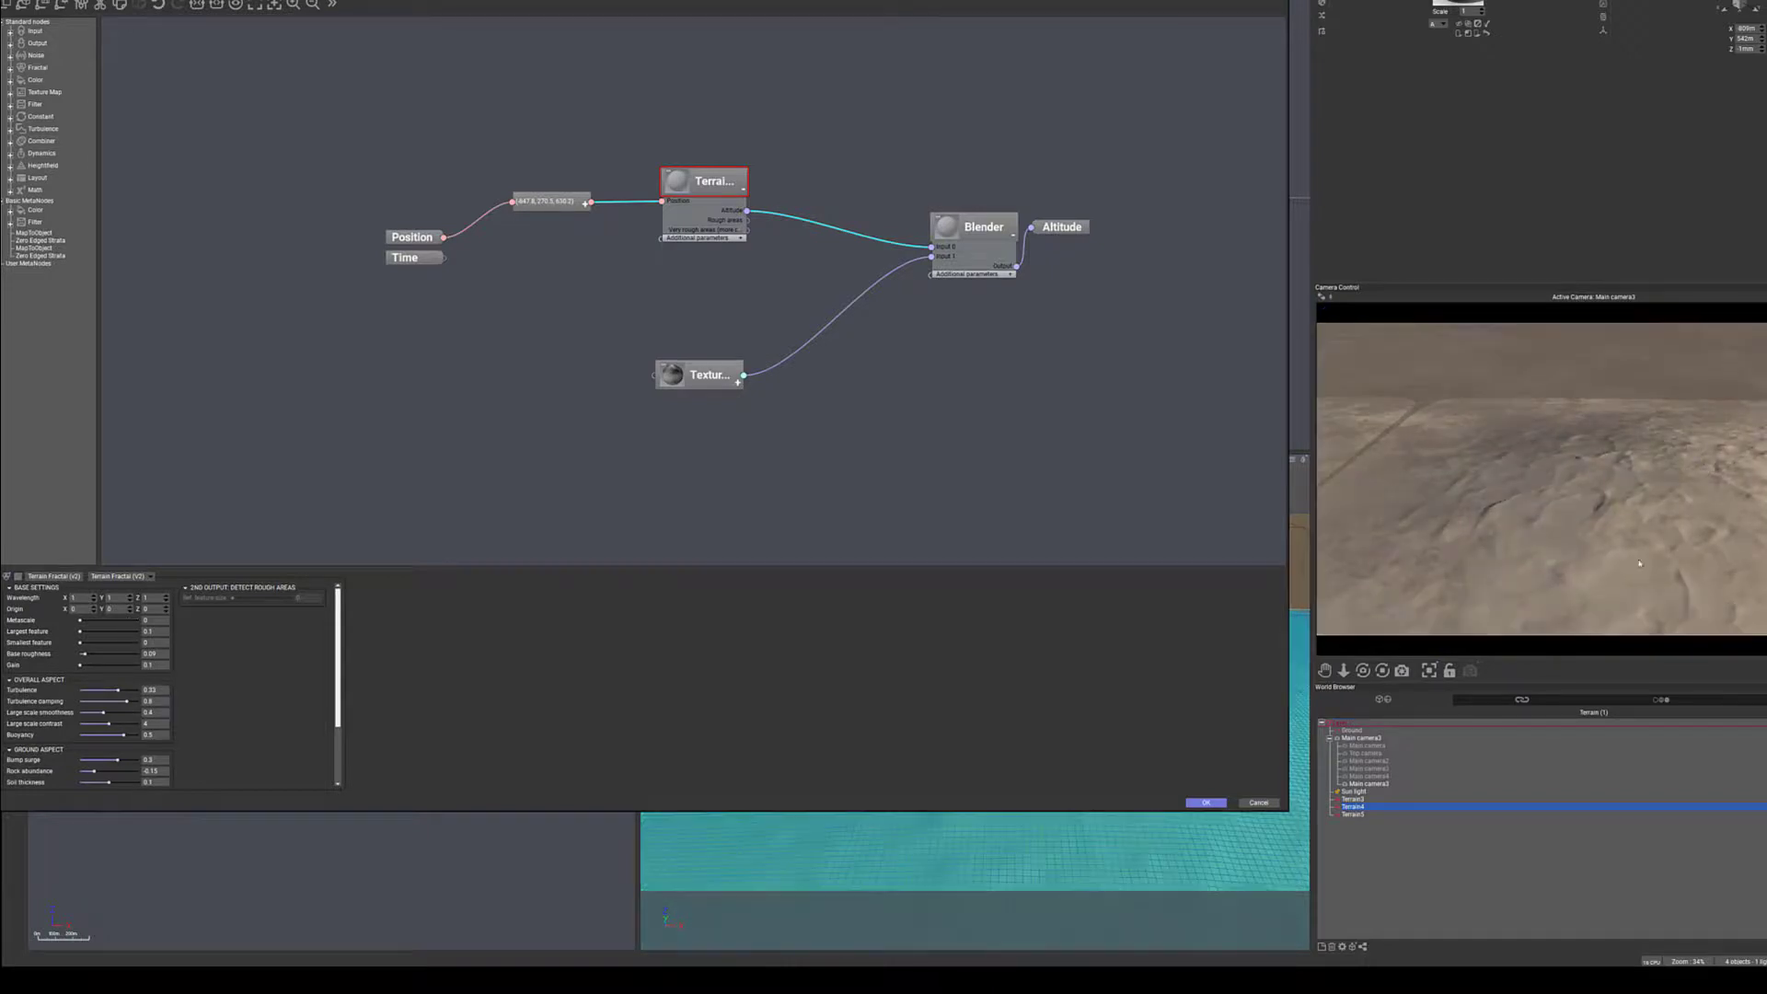
- Set the Terrain Fractal's wavelength to 0.1 on X, Y and Z and refresh the camera preview
double_click(83, 597)
type("0.5")
double_click(121, 598)
type("0.1")
double_click(161, 596)
left_click(210, 654)
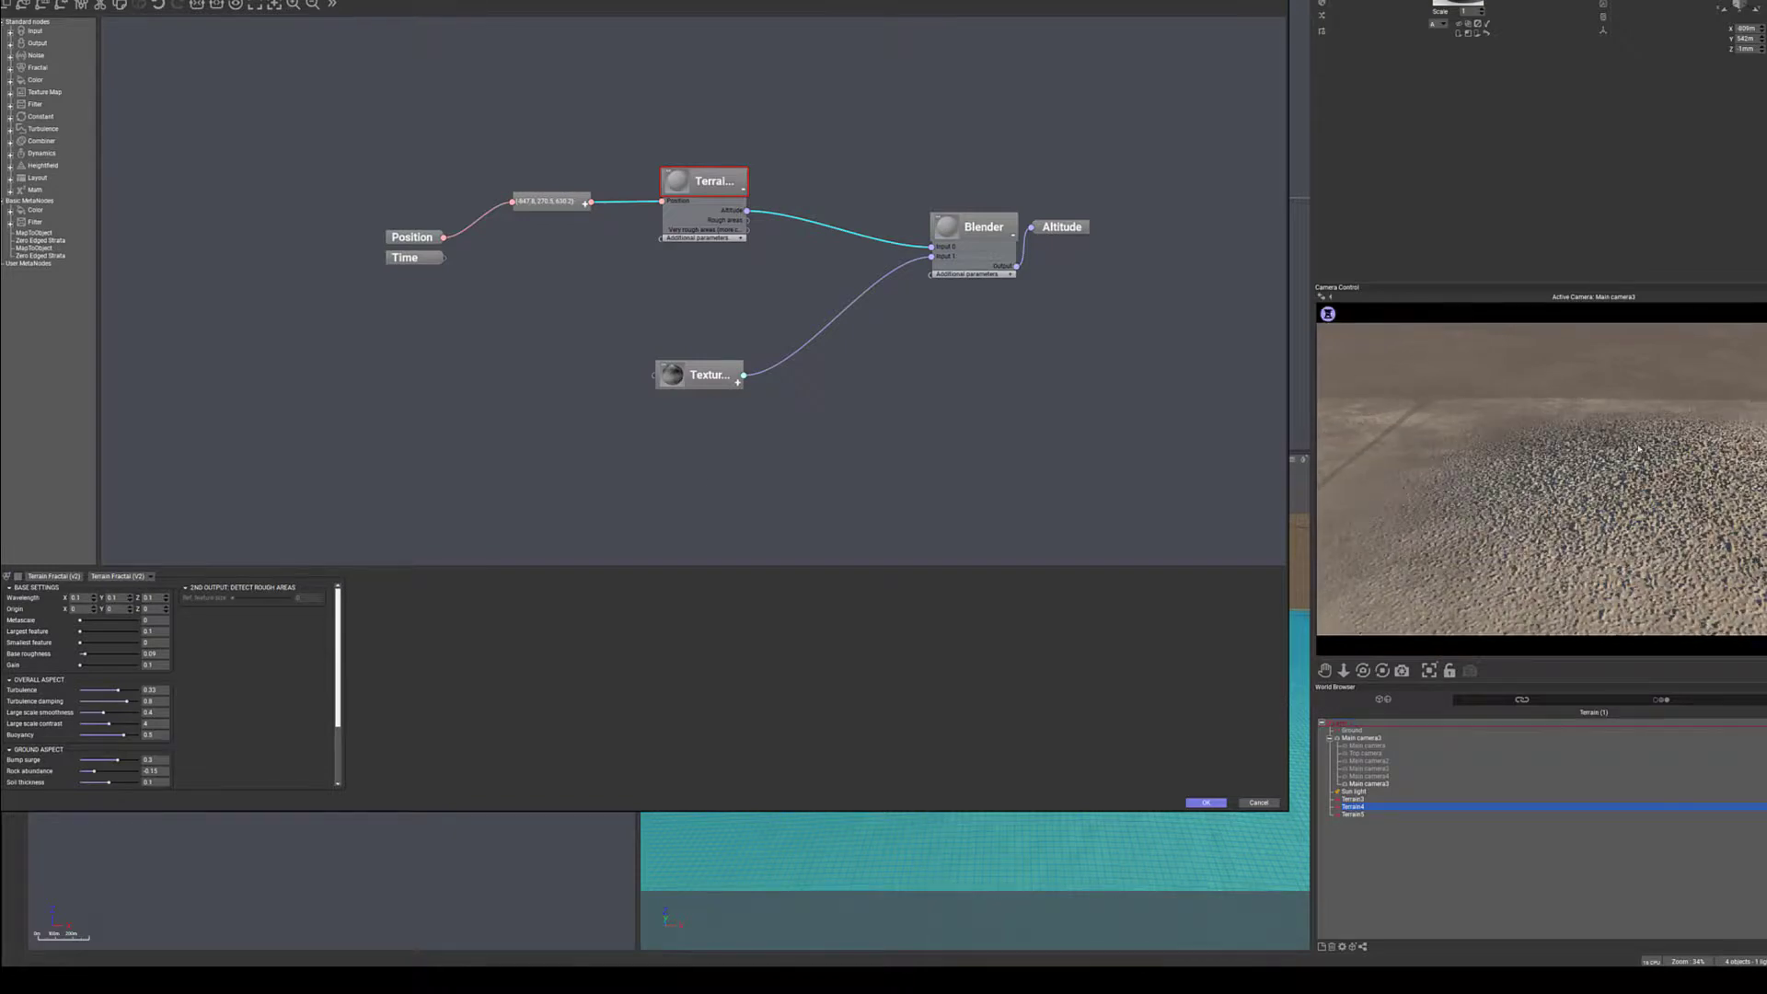
right_click(1713, 486)
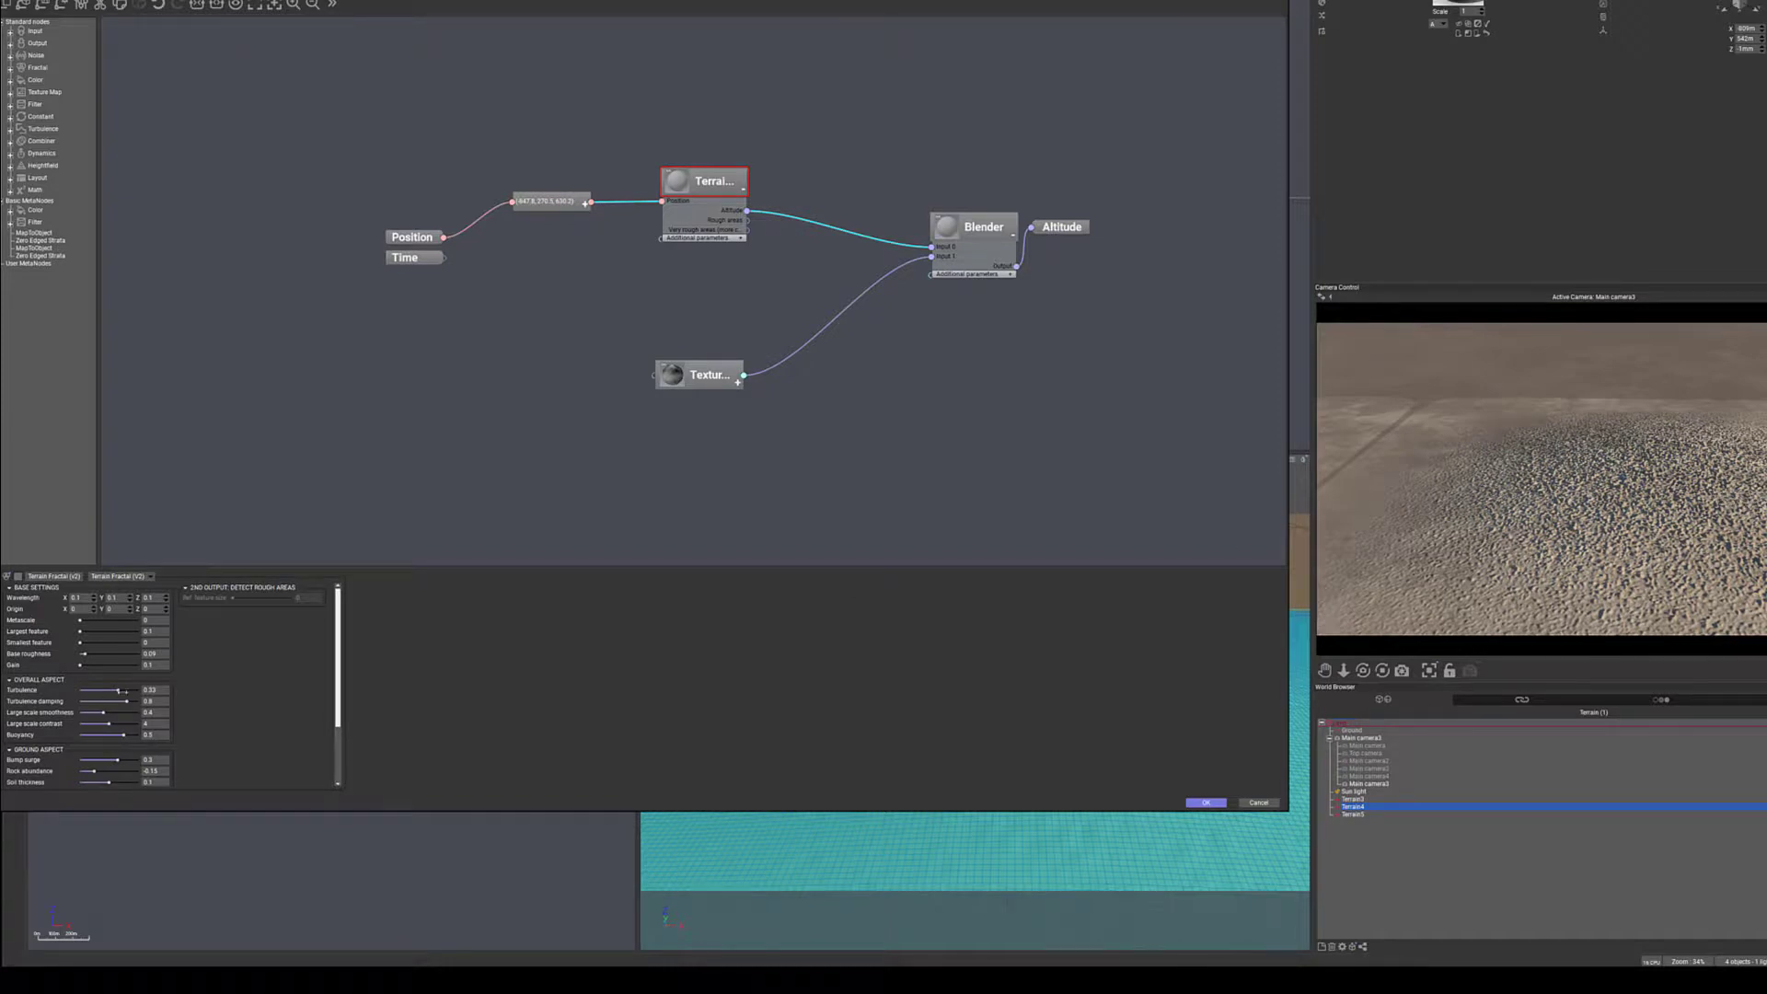
- Lower the Terrain Fractal's turbulence, turbulence damping, large scale smoothness and large scale contrast to their minimums
left_click_drag(118, 690, 81, 724)
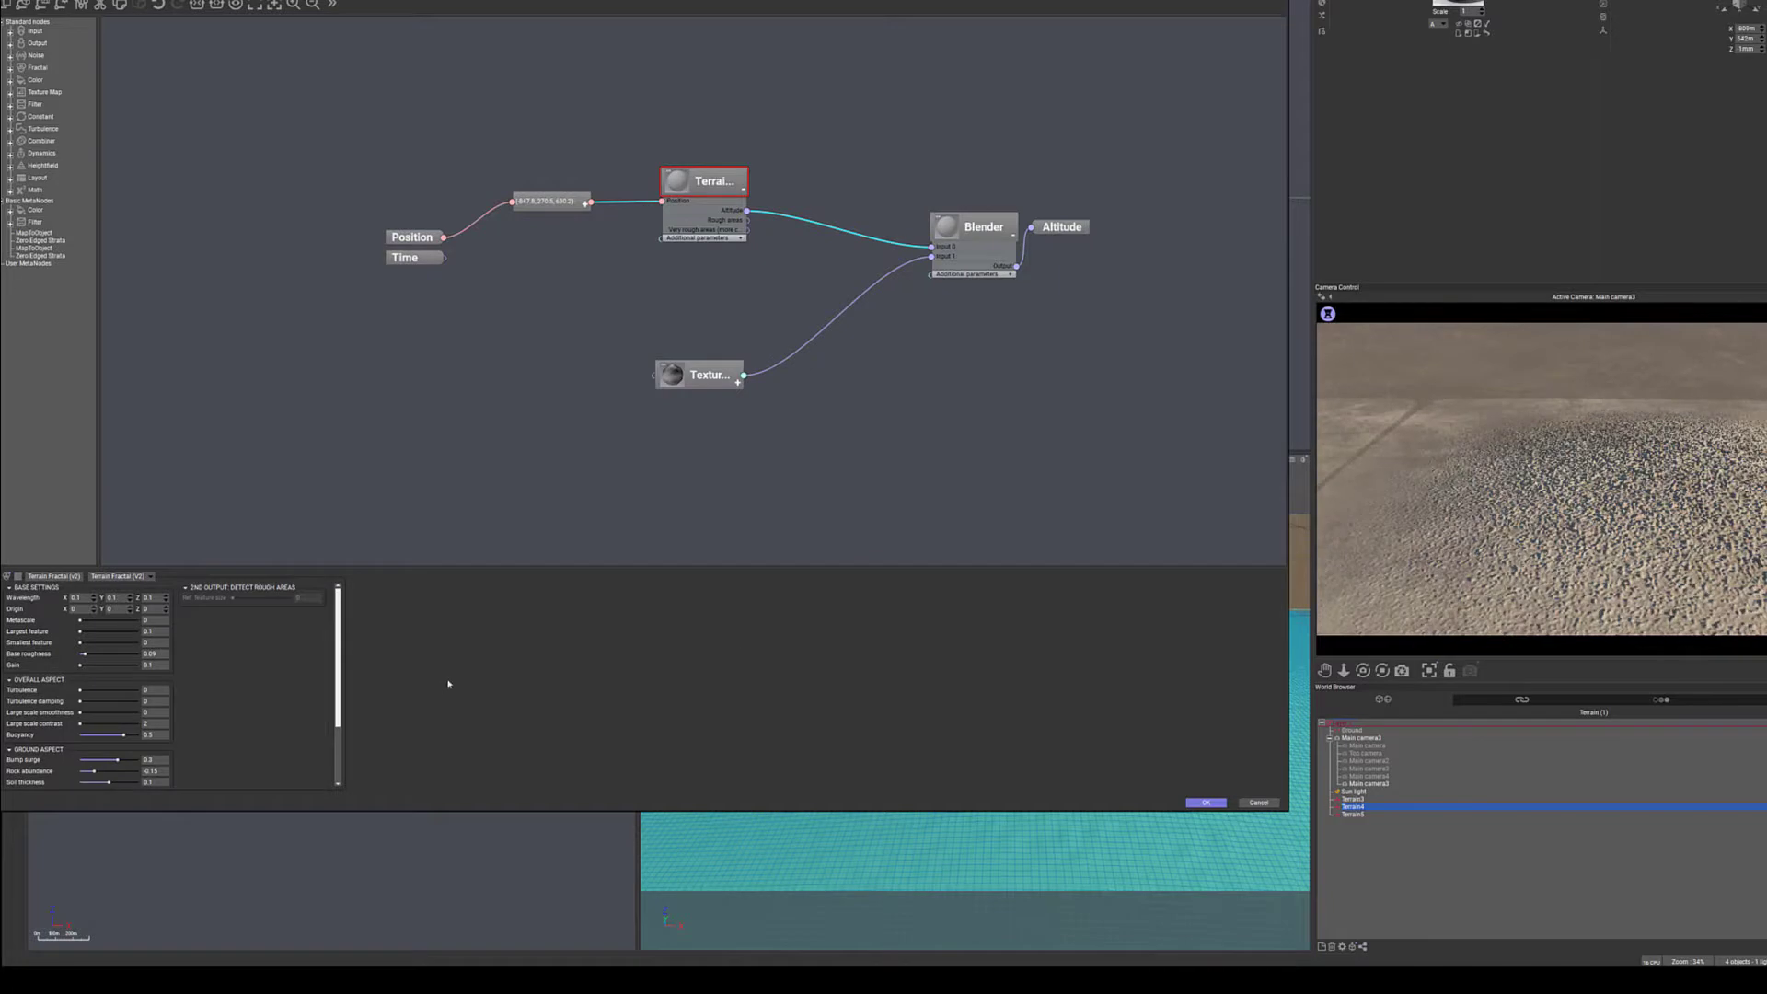
- Adjust the Terrain Fractal's ground aspect: raise bump surge to about 0.79, soil thickness and rock dispersion, and lower rock abundance
scroll(125, 692, "down", 3)
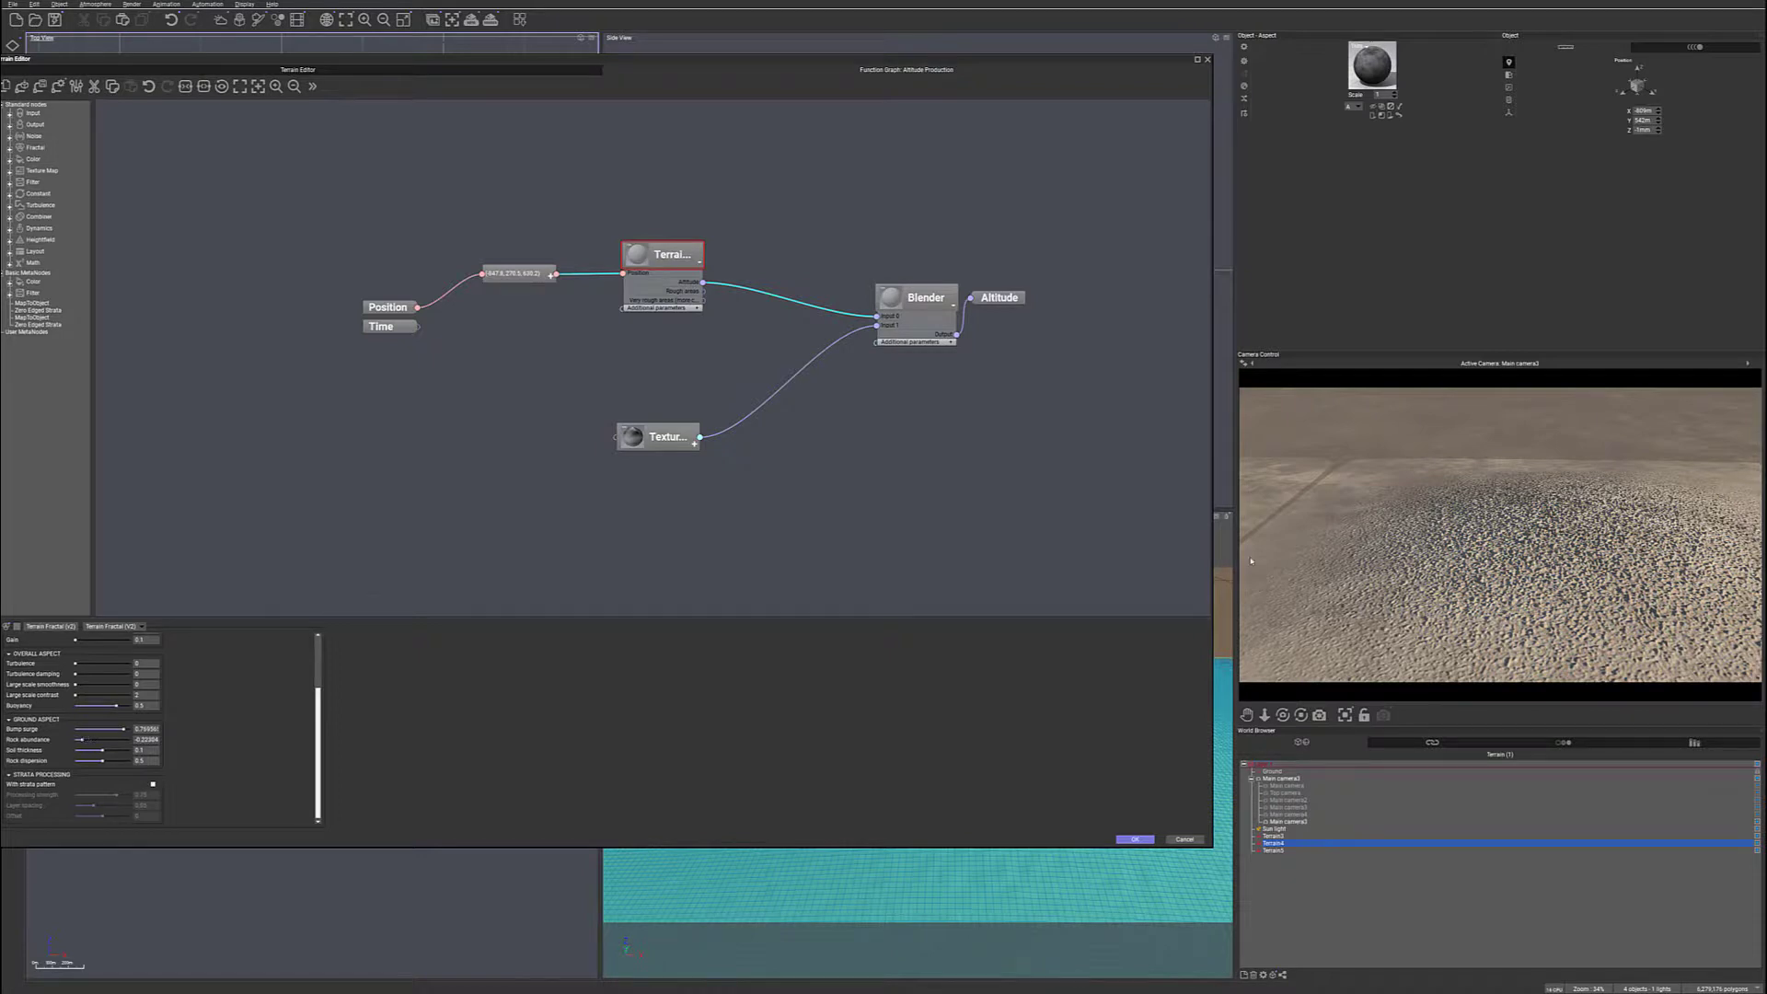
left_click(1552, 559)
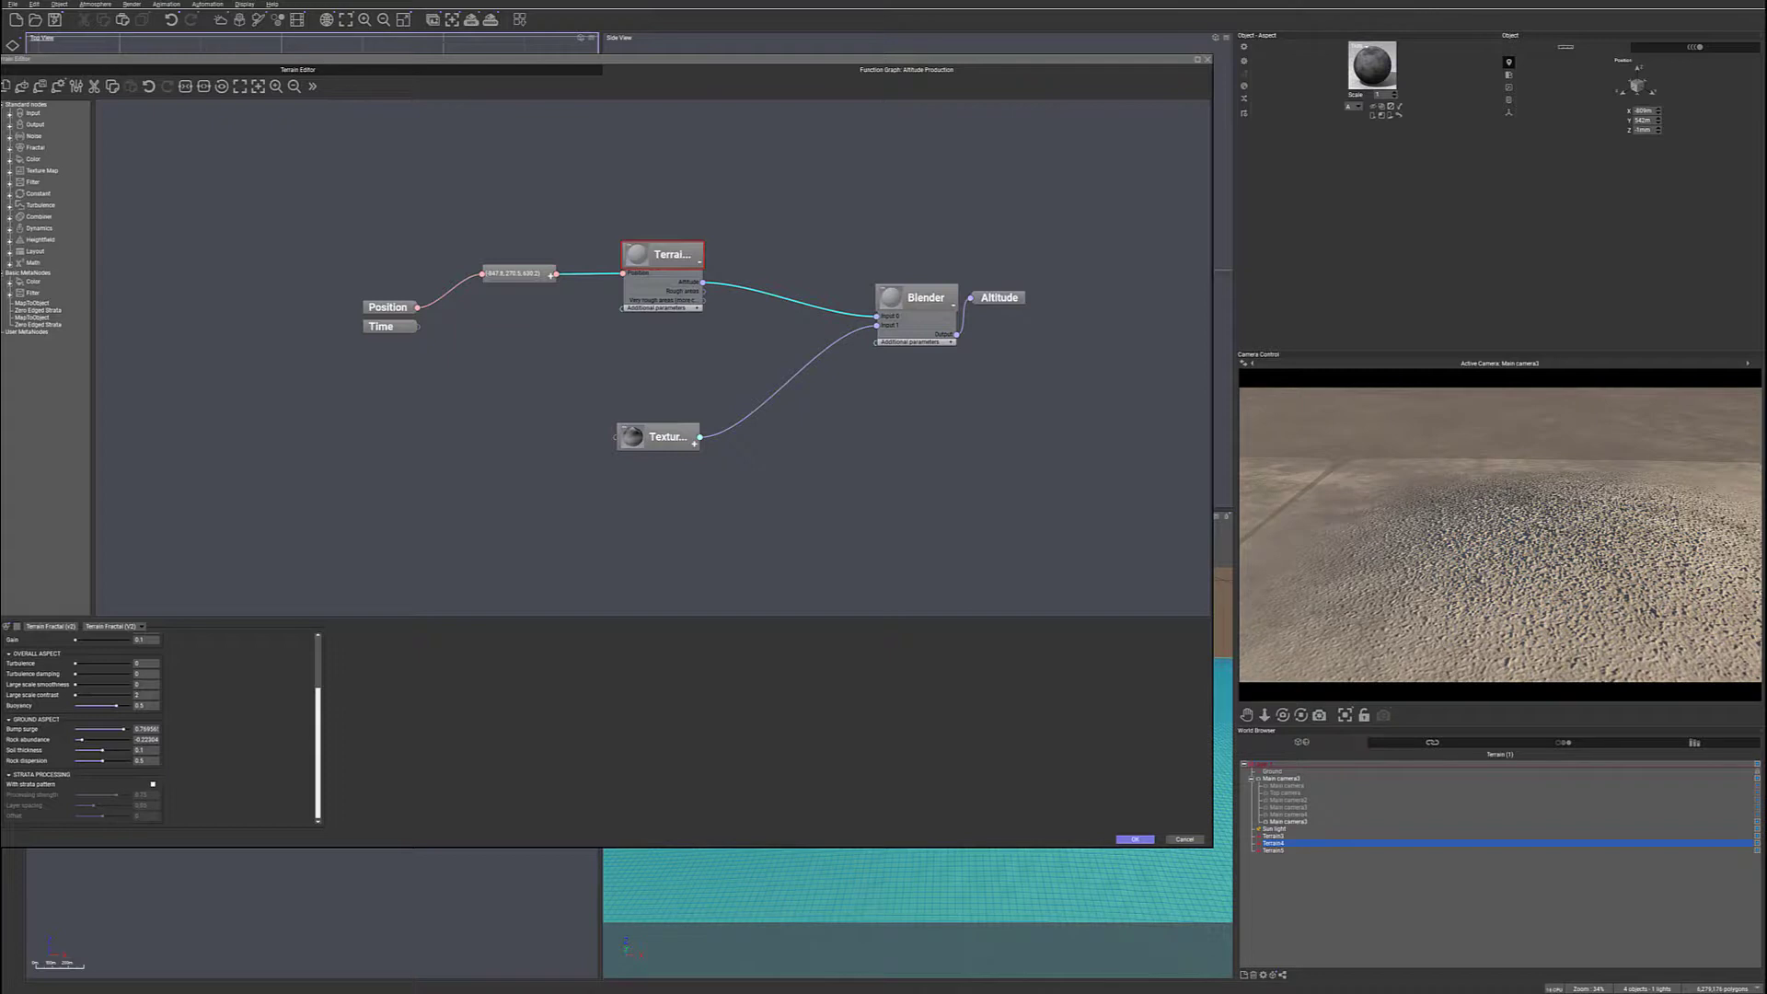
left_click(104, 750)
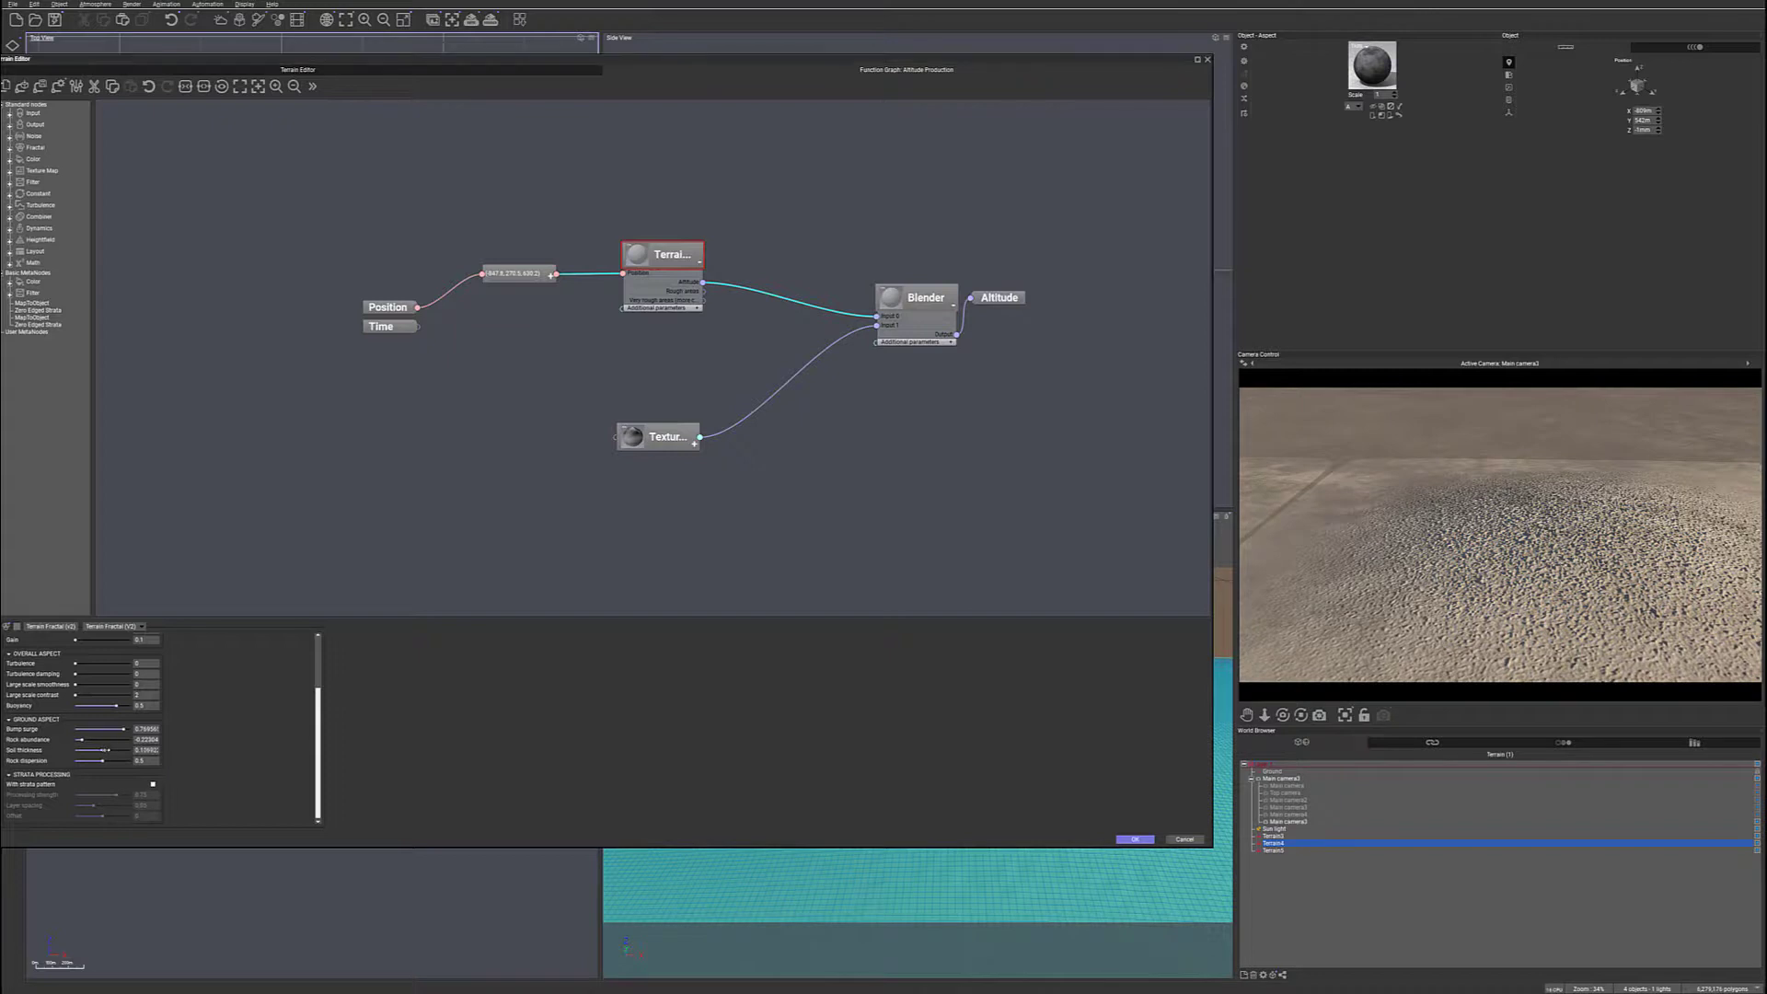
left_click(107, 761)
left_click(1421, 463)
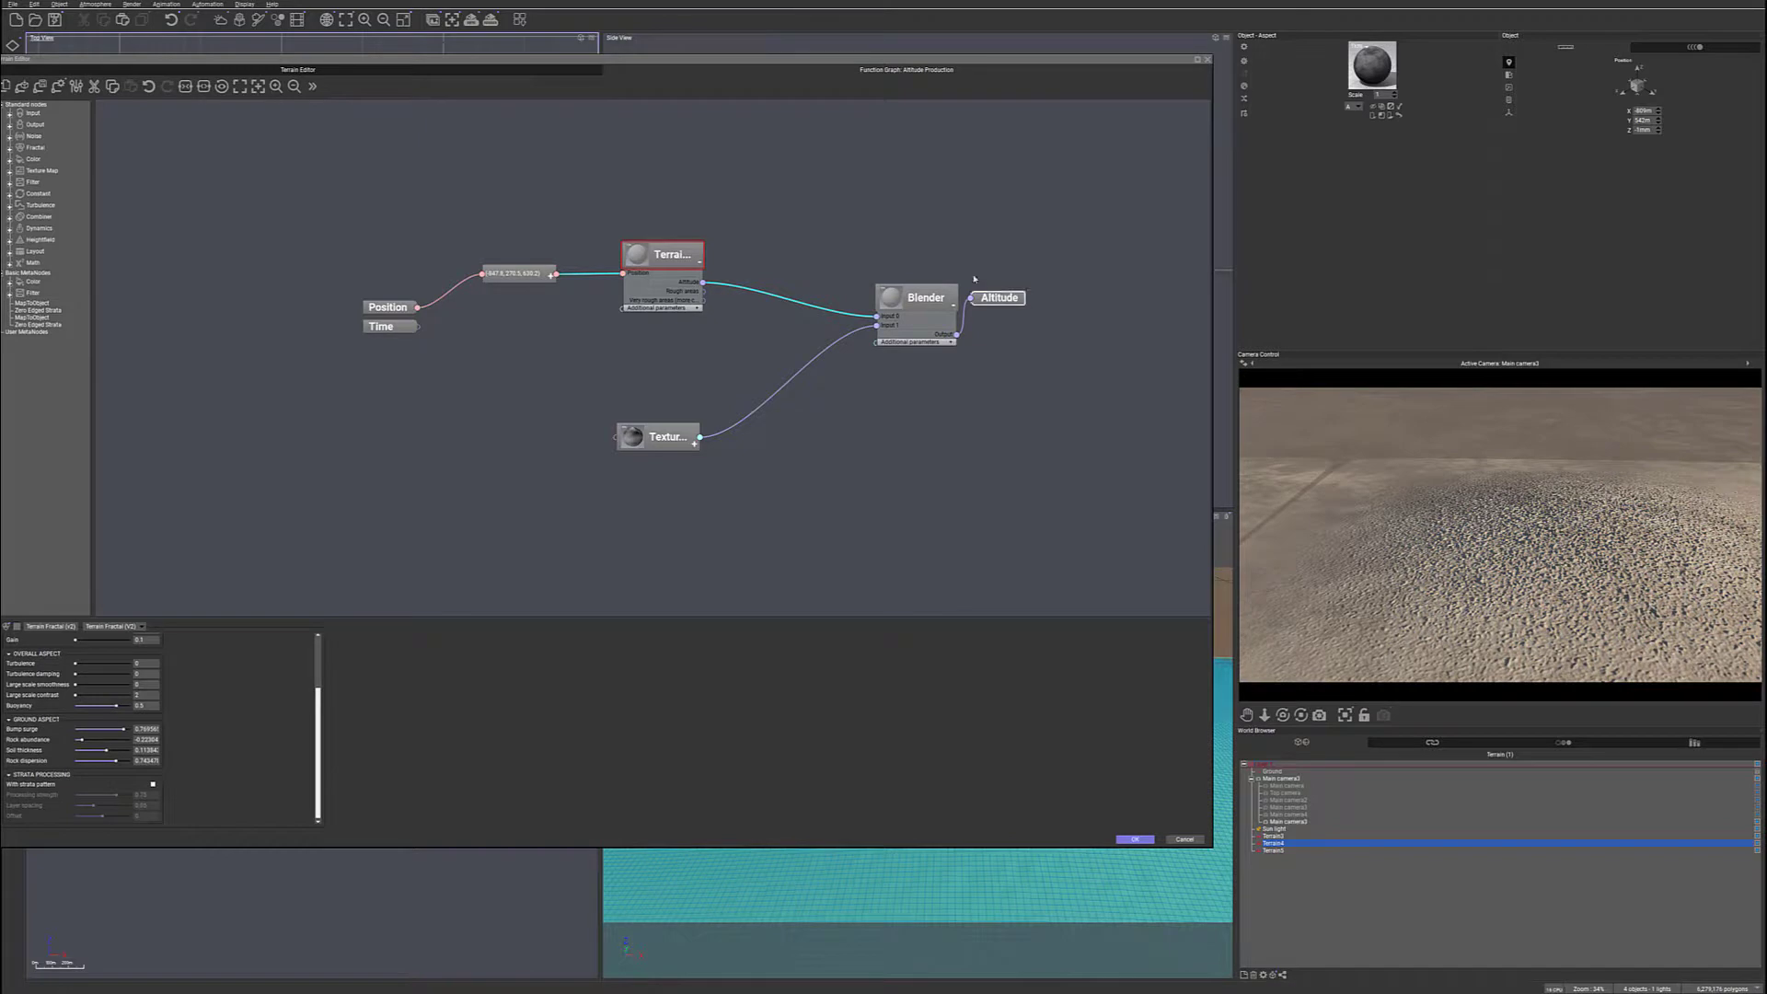
- Set the Blender node's ratio to 1 and accept the terrain's altitude function
left_click(945, 291)
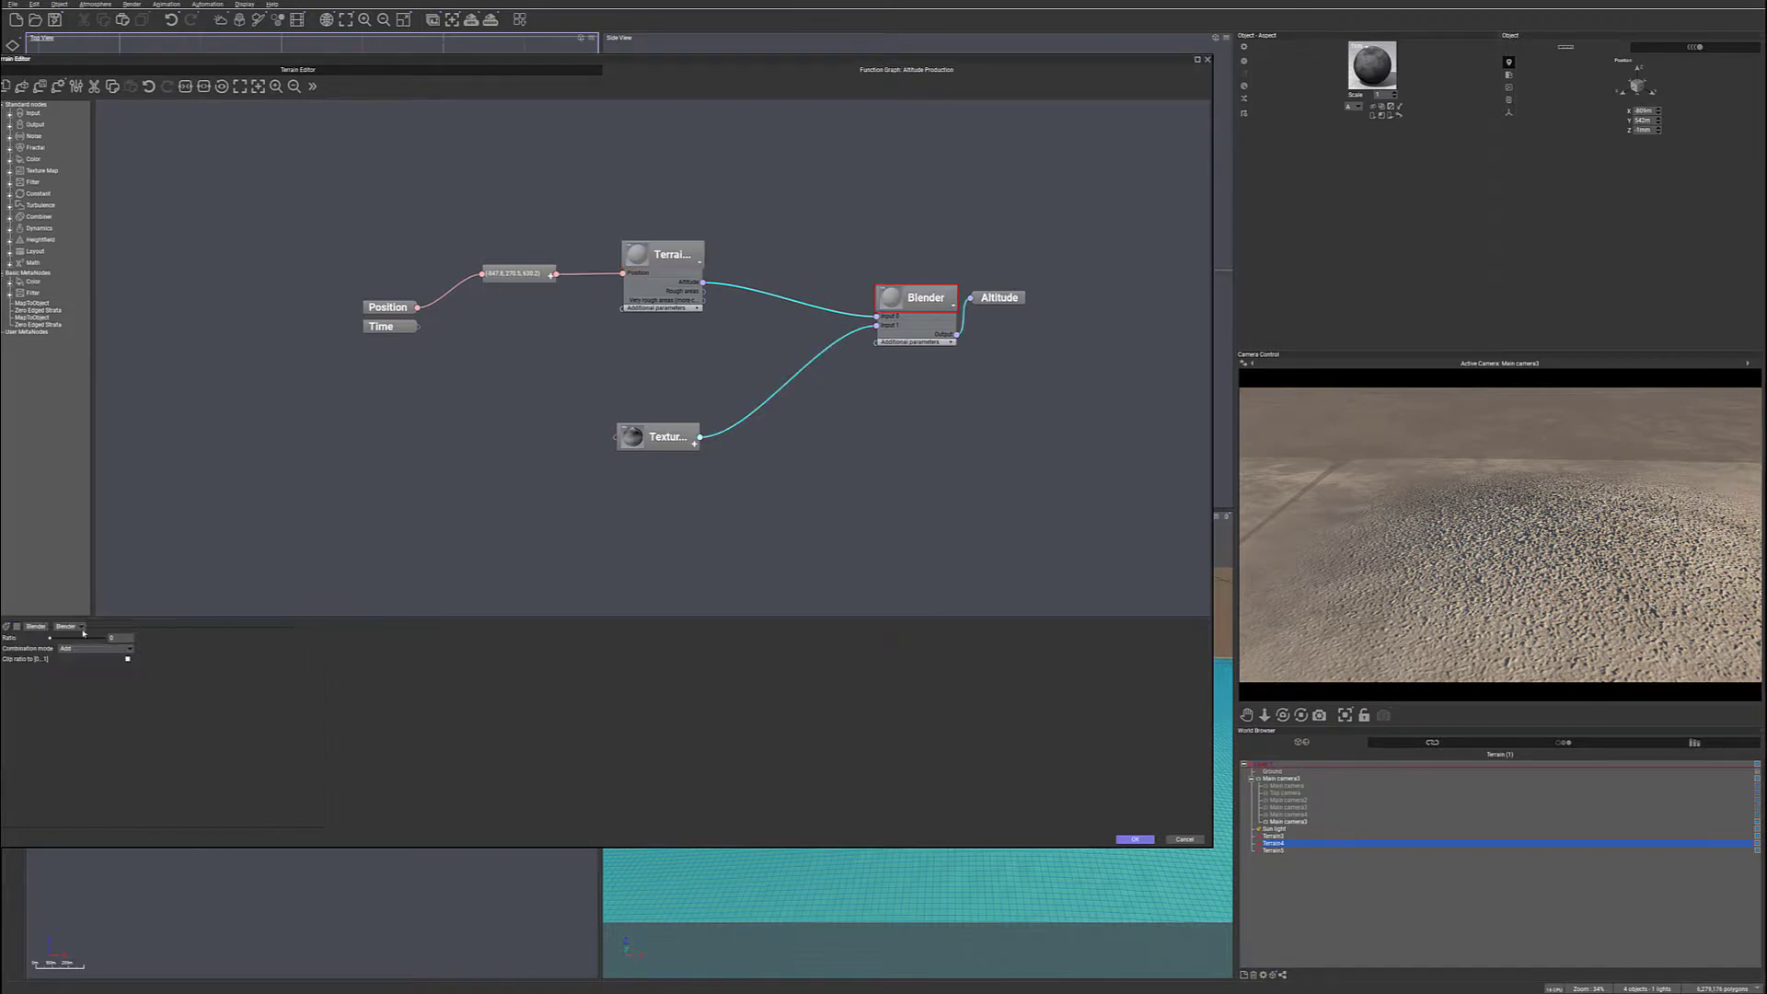
left_click_drag(54, 637, 208, 647)
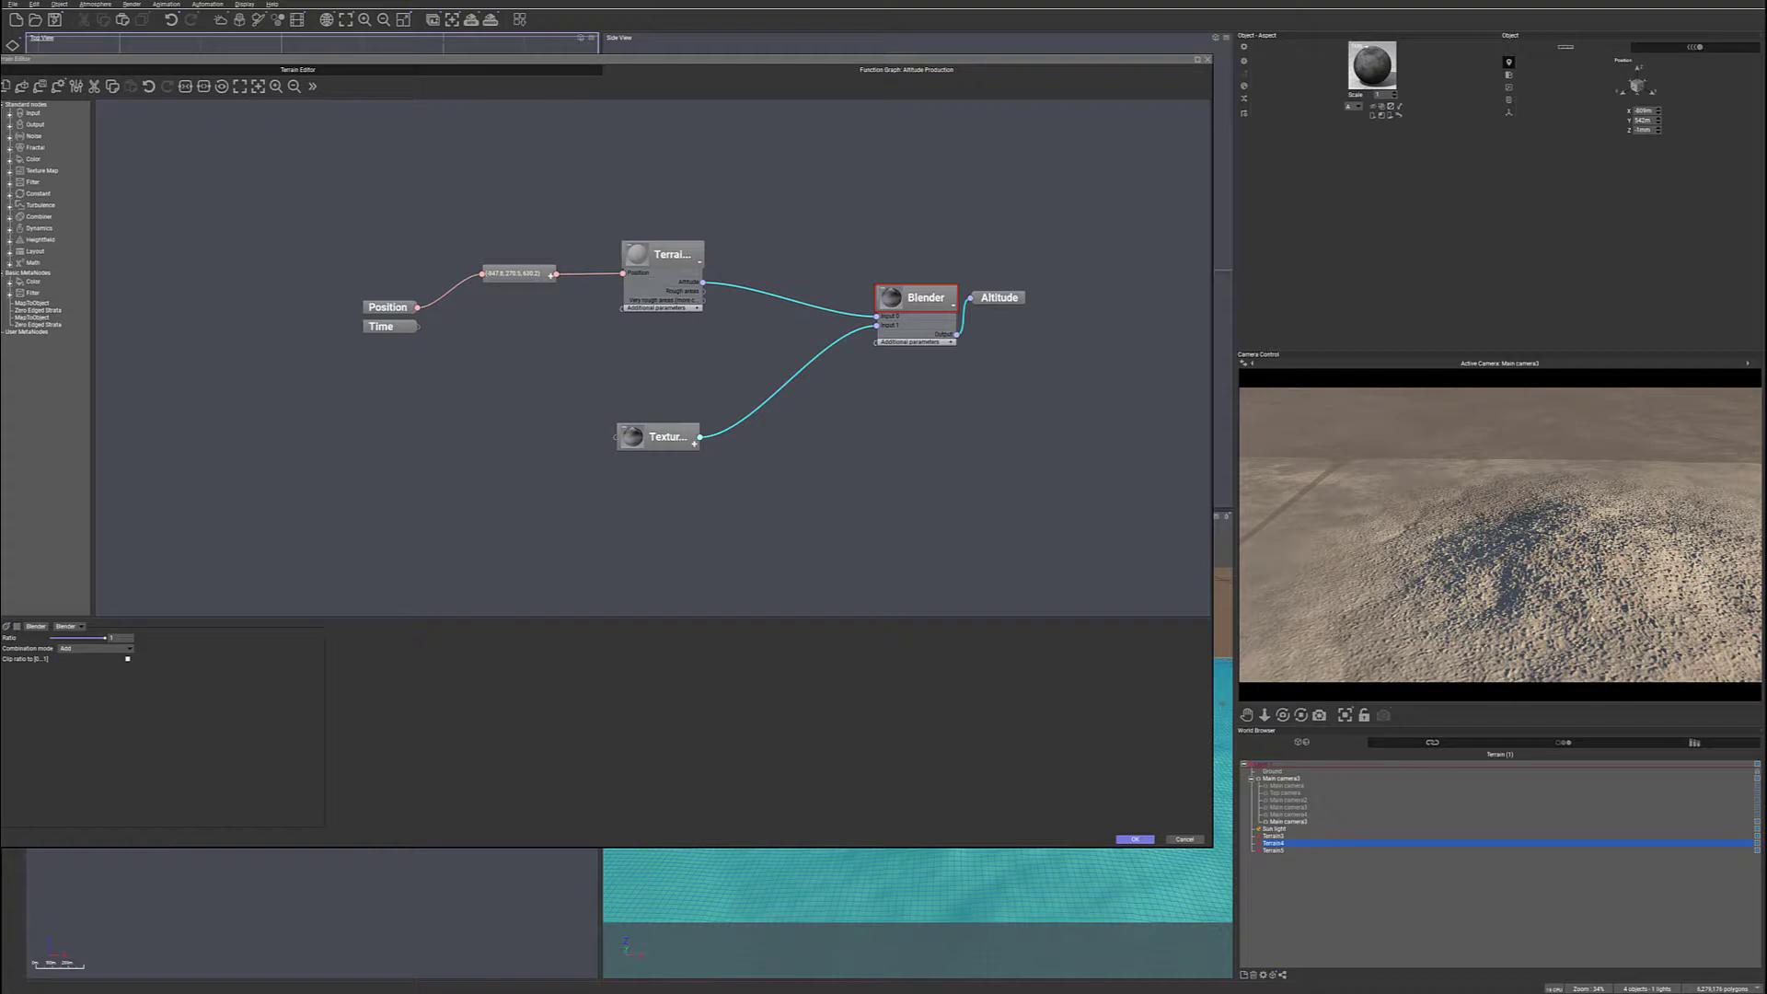
left_click(1135, 841)
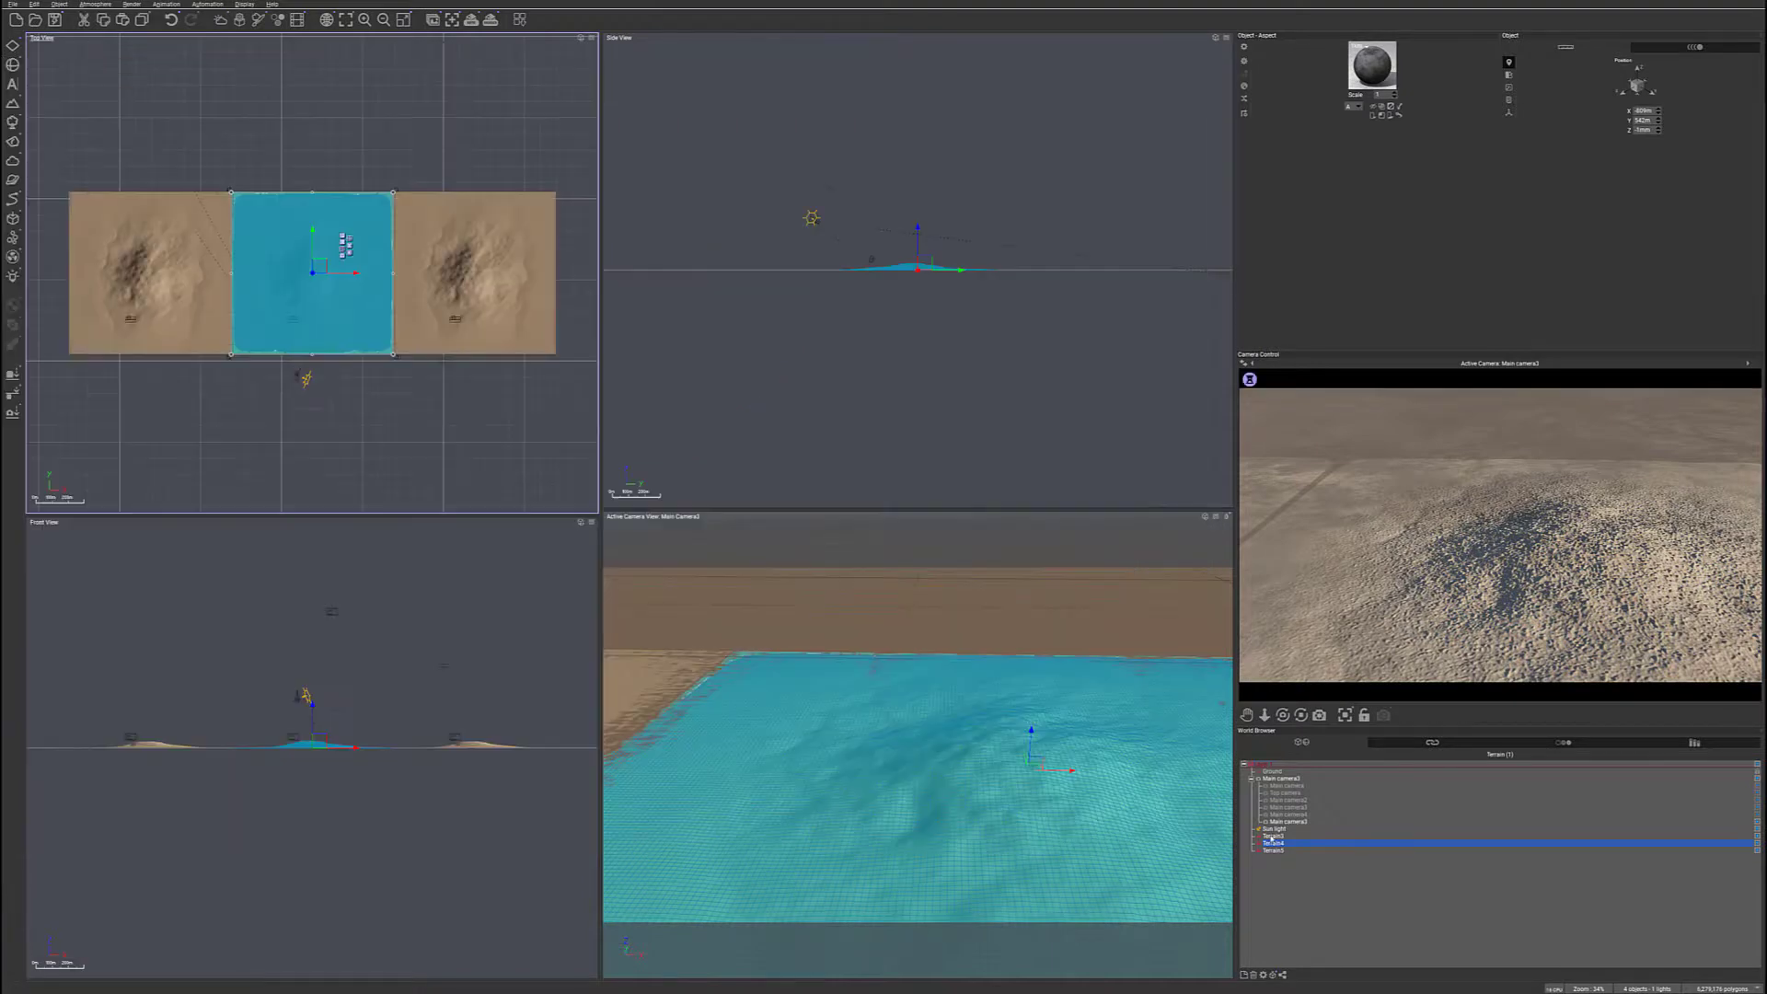
- Switch to the middle terrain's close-up camera, render the scene from it and close the render display
left_click(1290, 809)
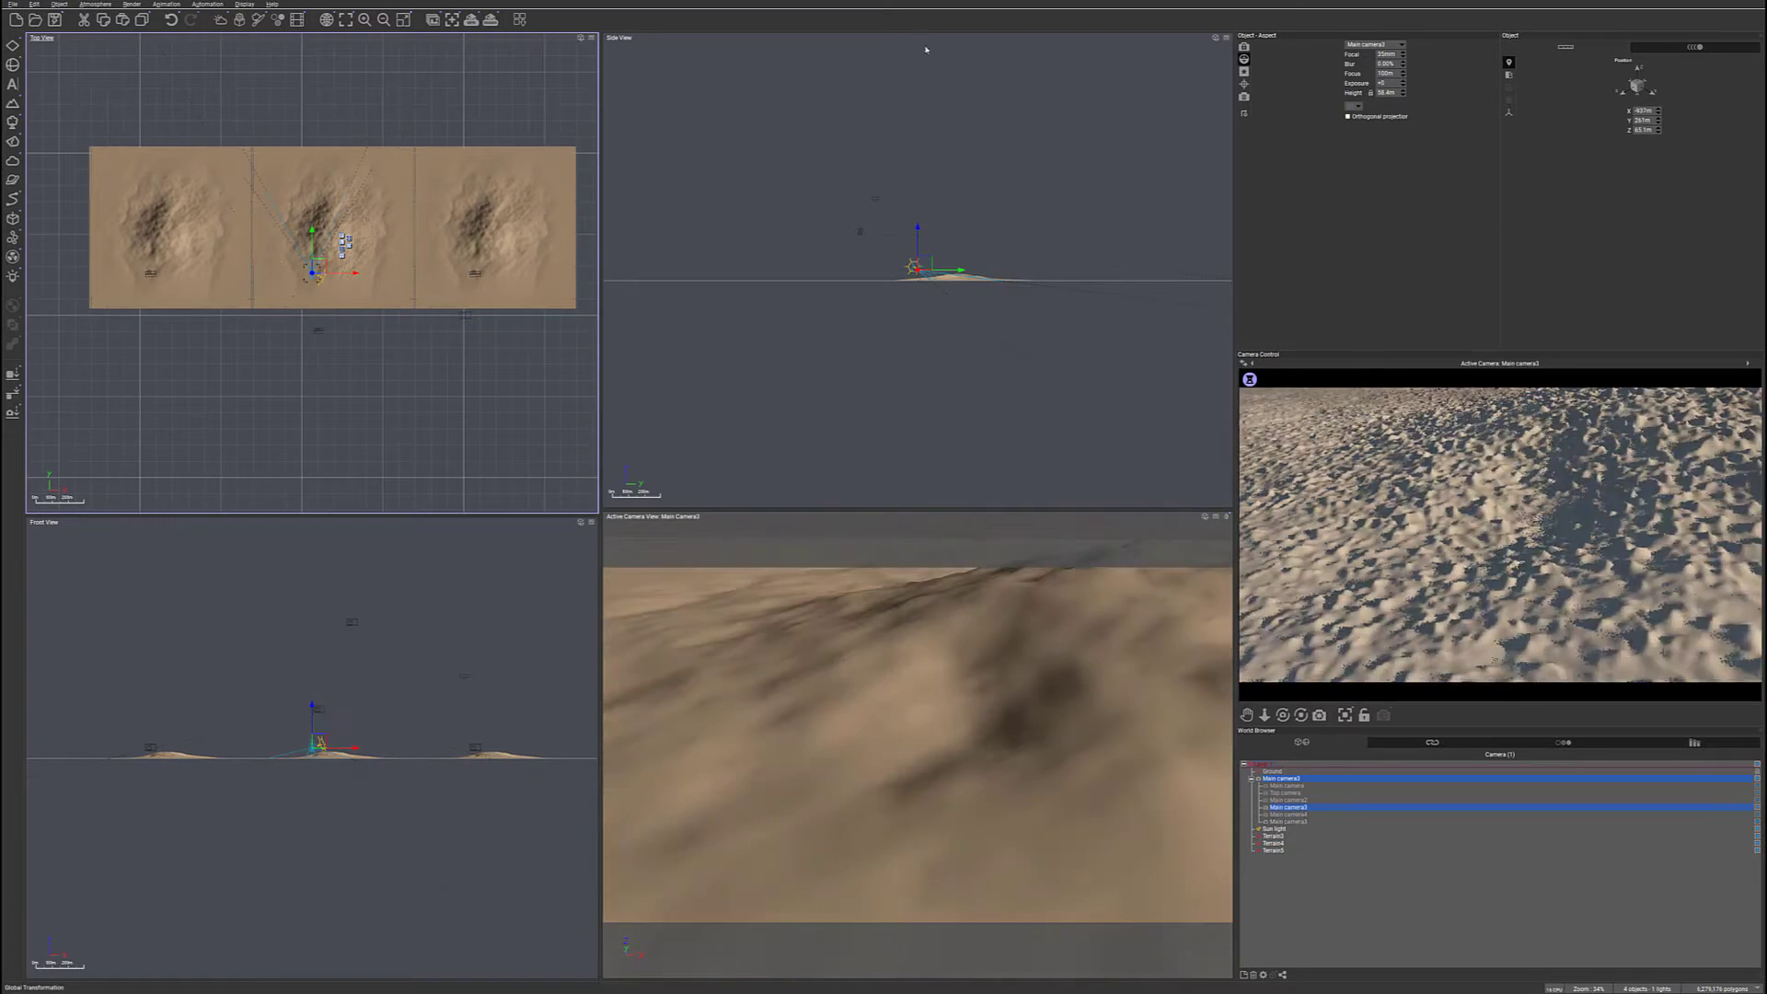
left_click(490, 19)
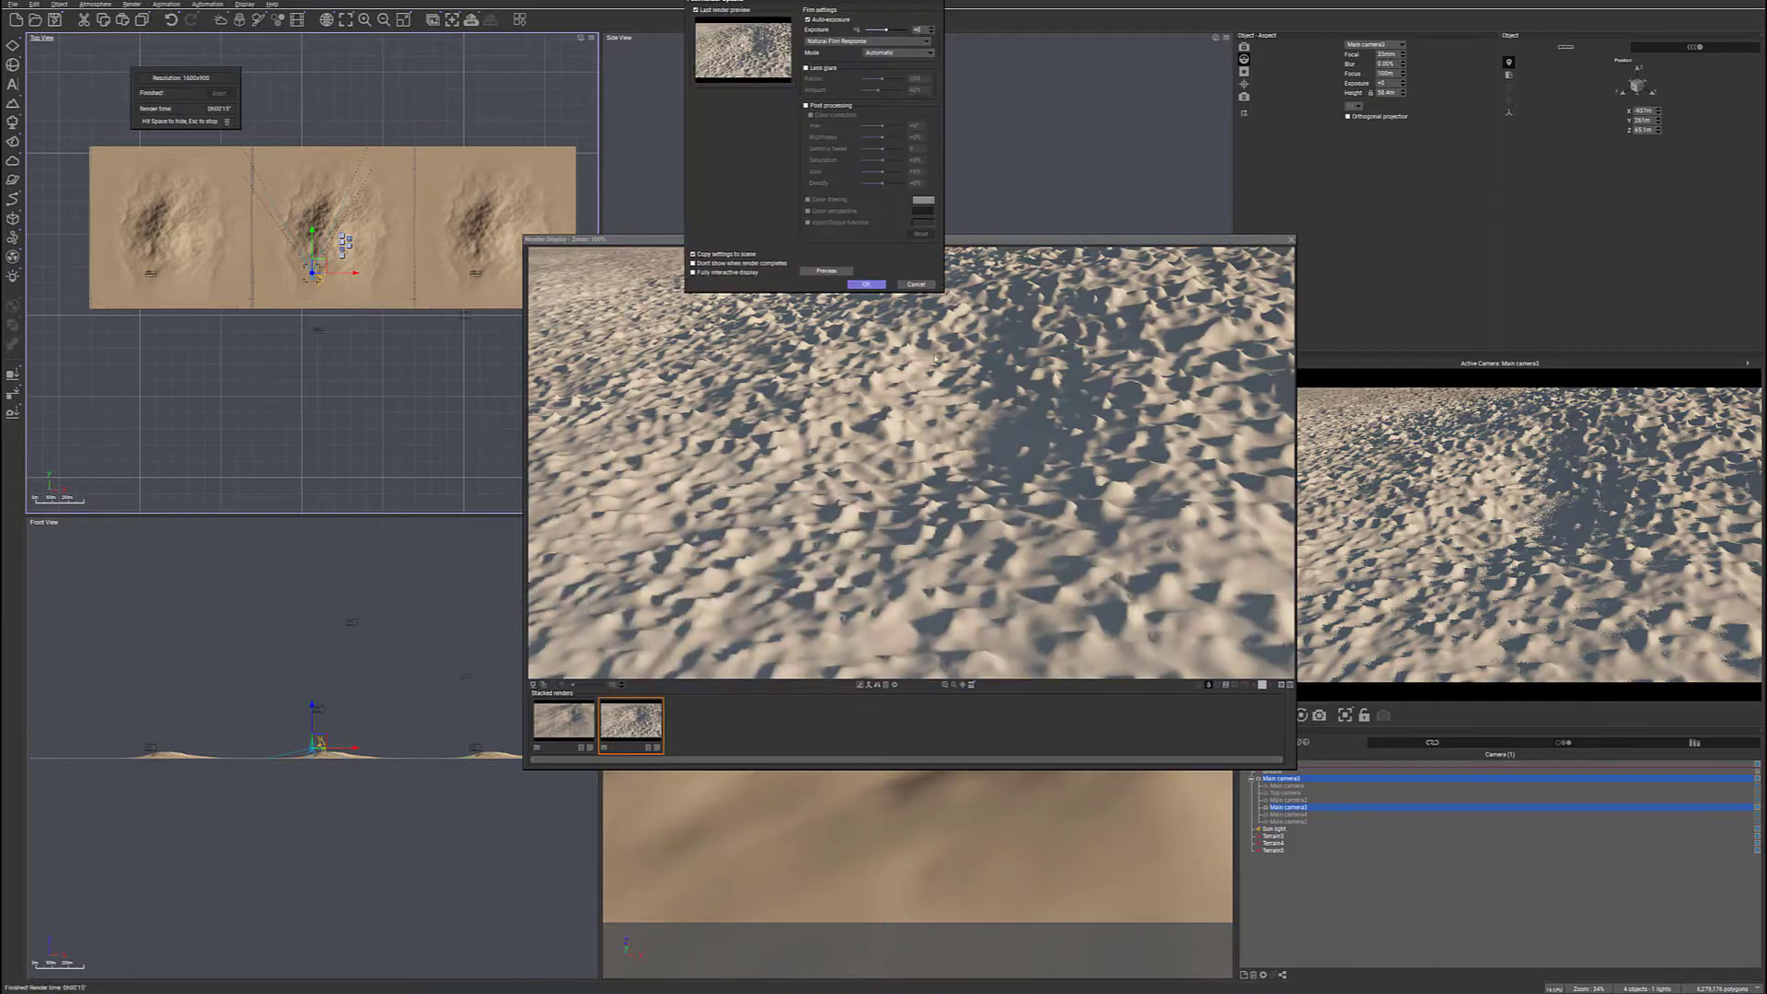
left_click(866, 284)
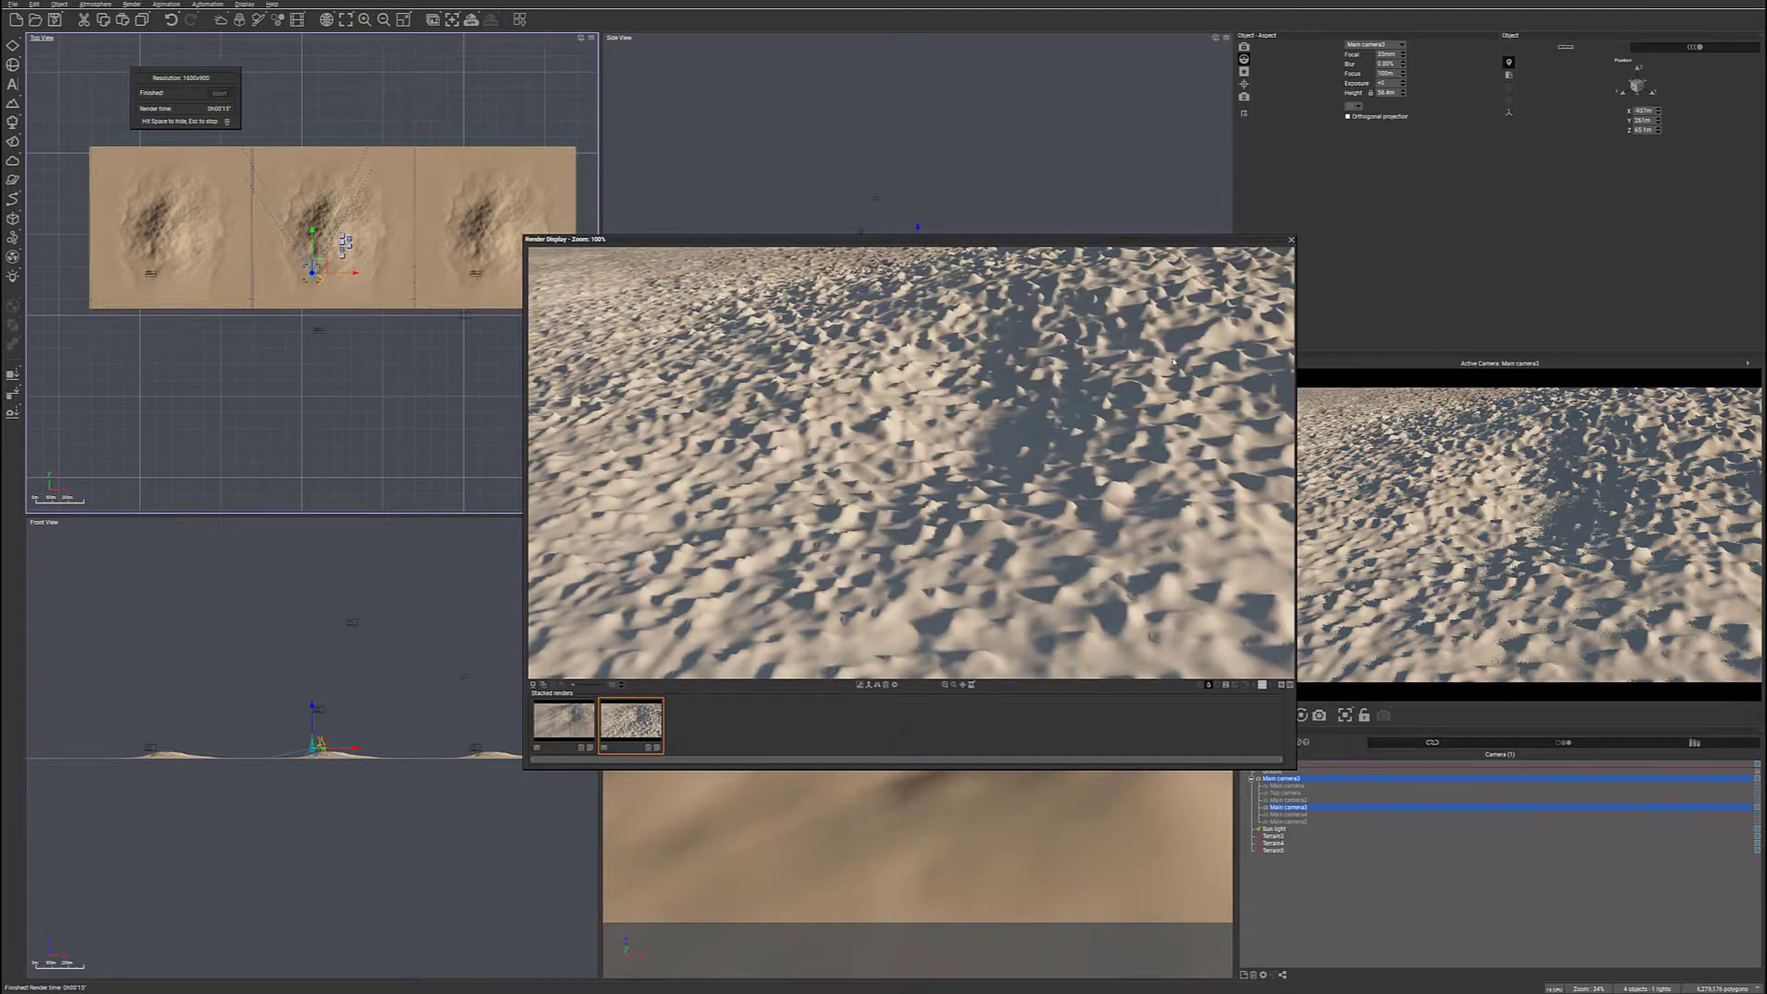
left_click(1291, 240)
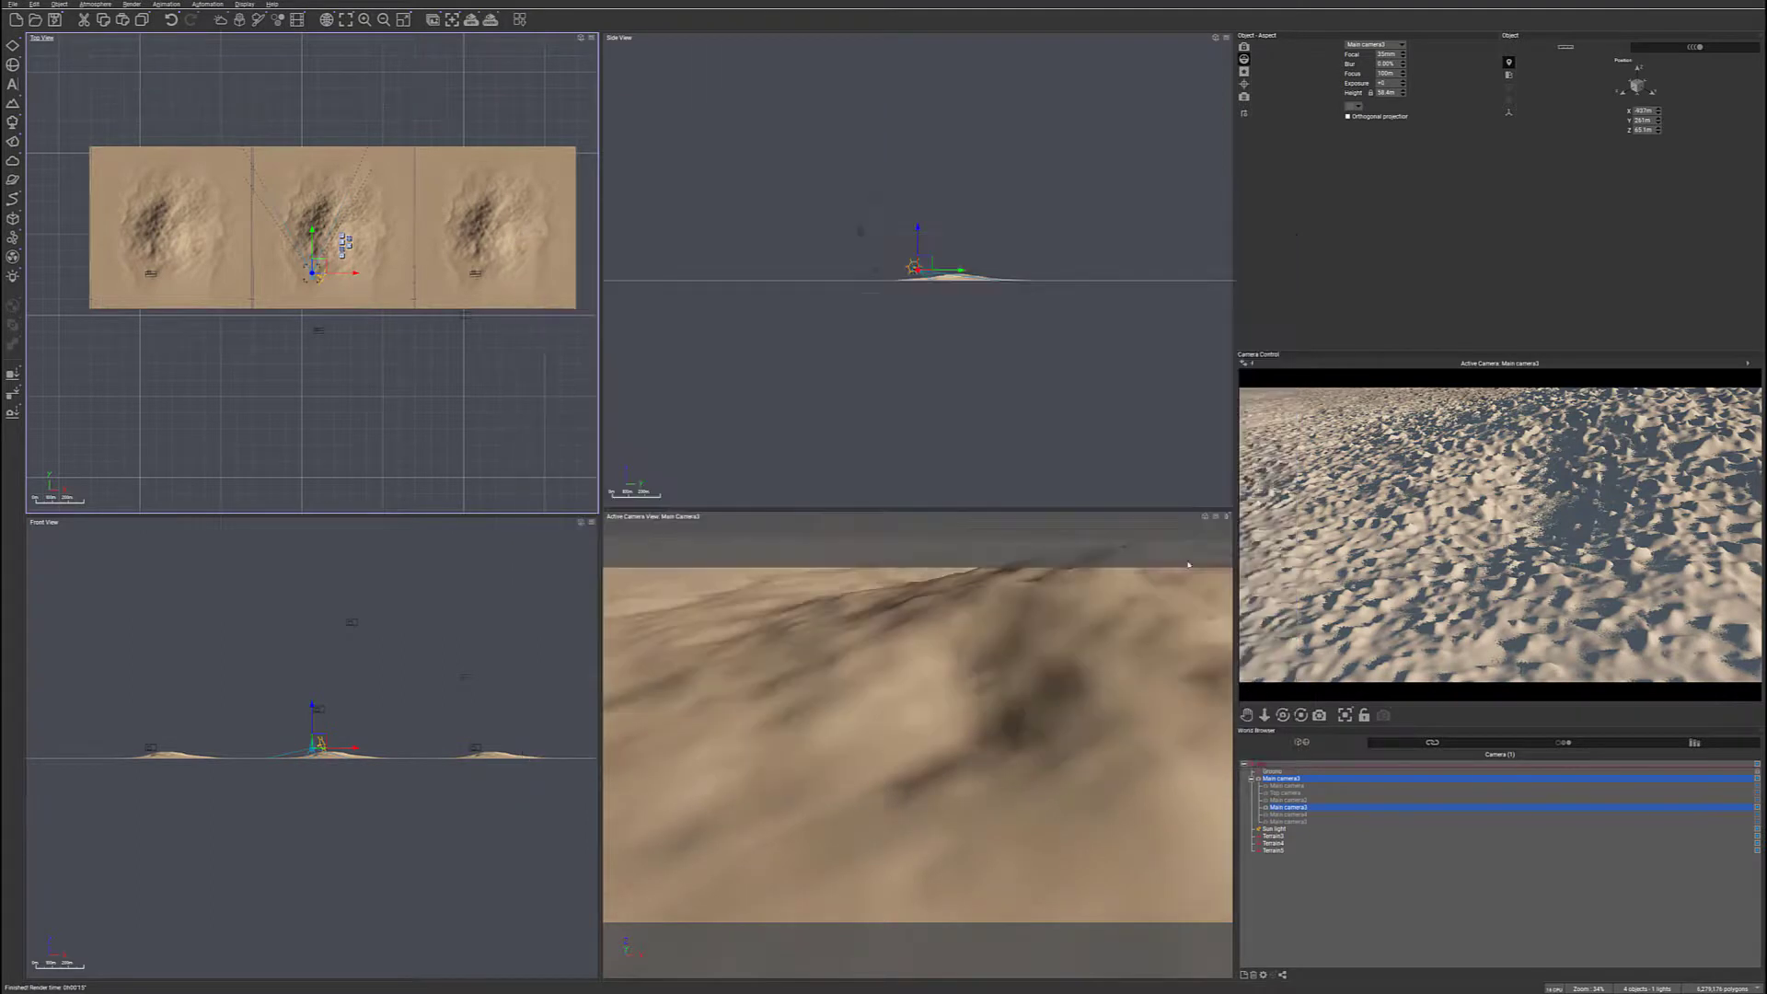
- Reopen the middle terrain's altitude function and lower the Terrain Fractal's base roughness to about 0.07
left_click(1273, 843)
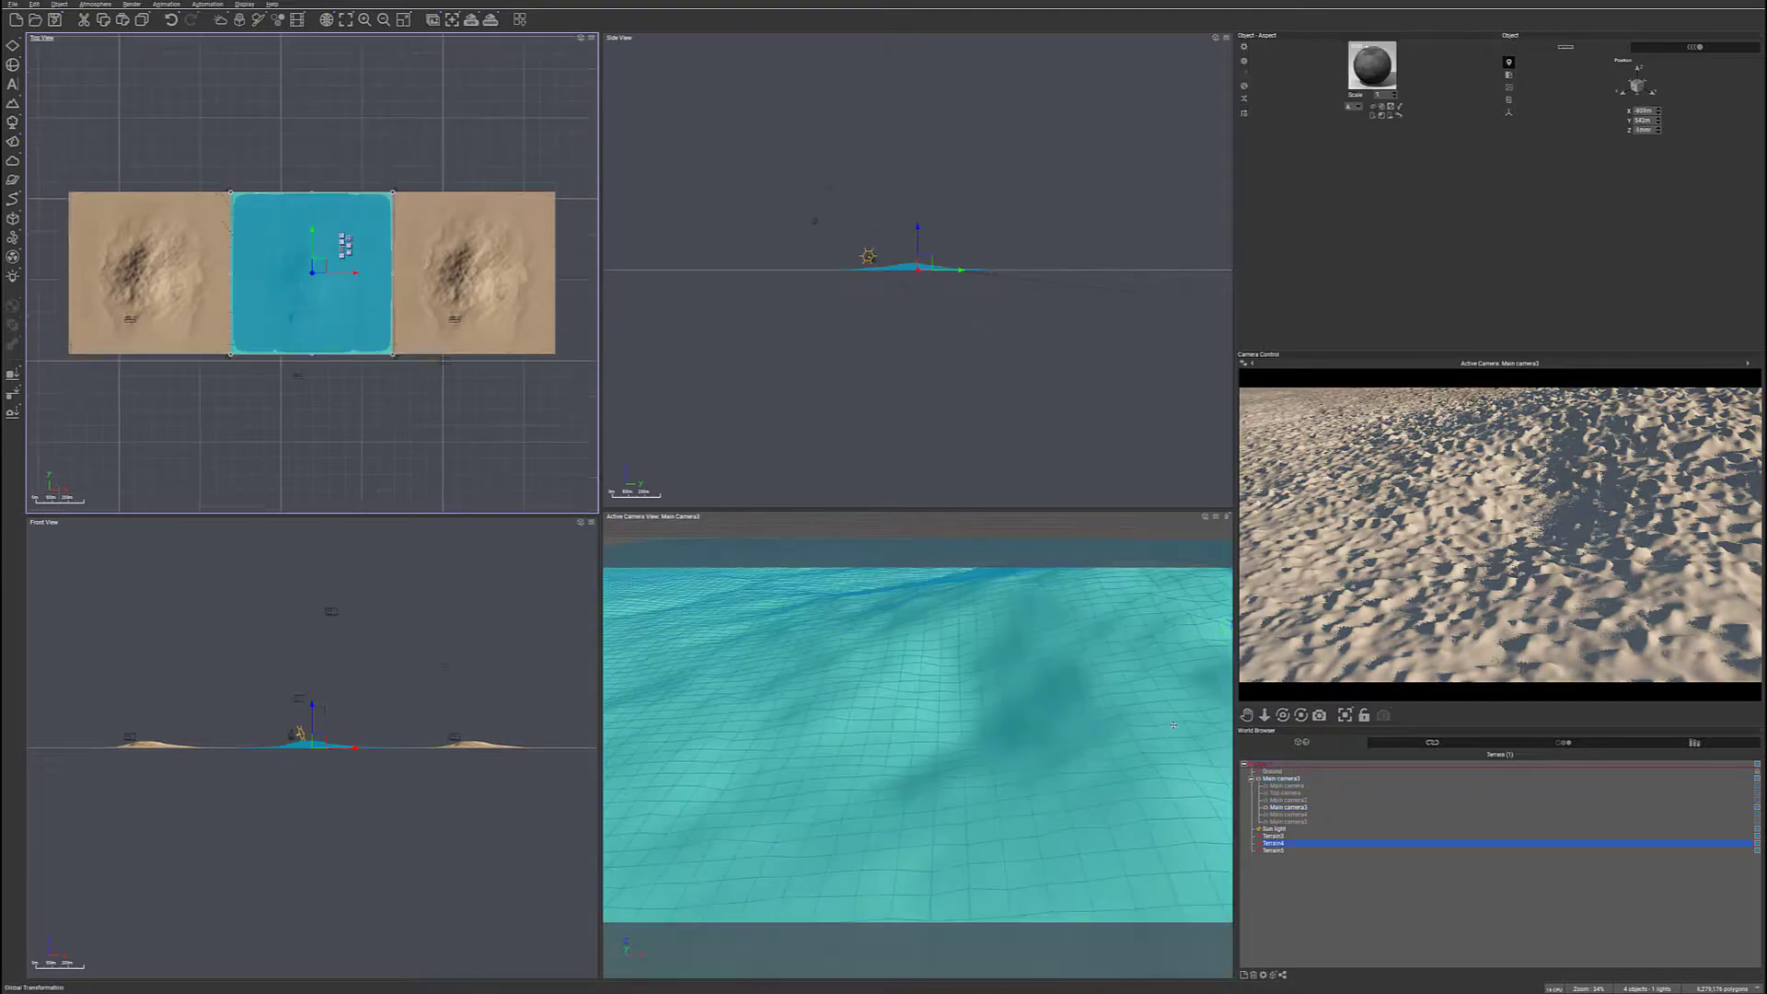
double_click(333, 305)
left_click(1146, 147)
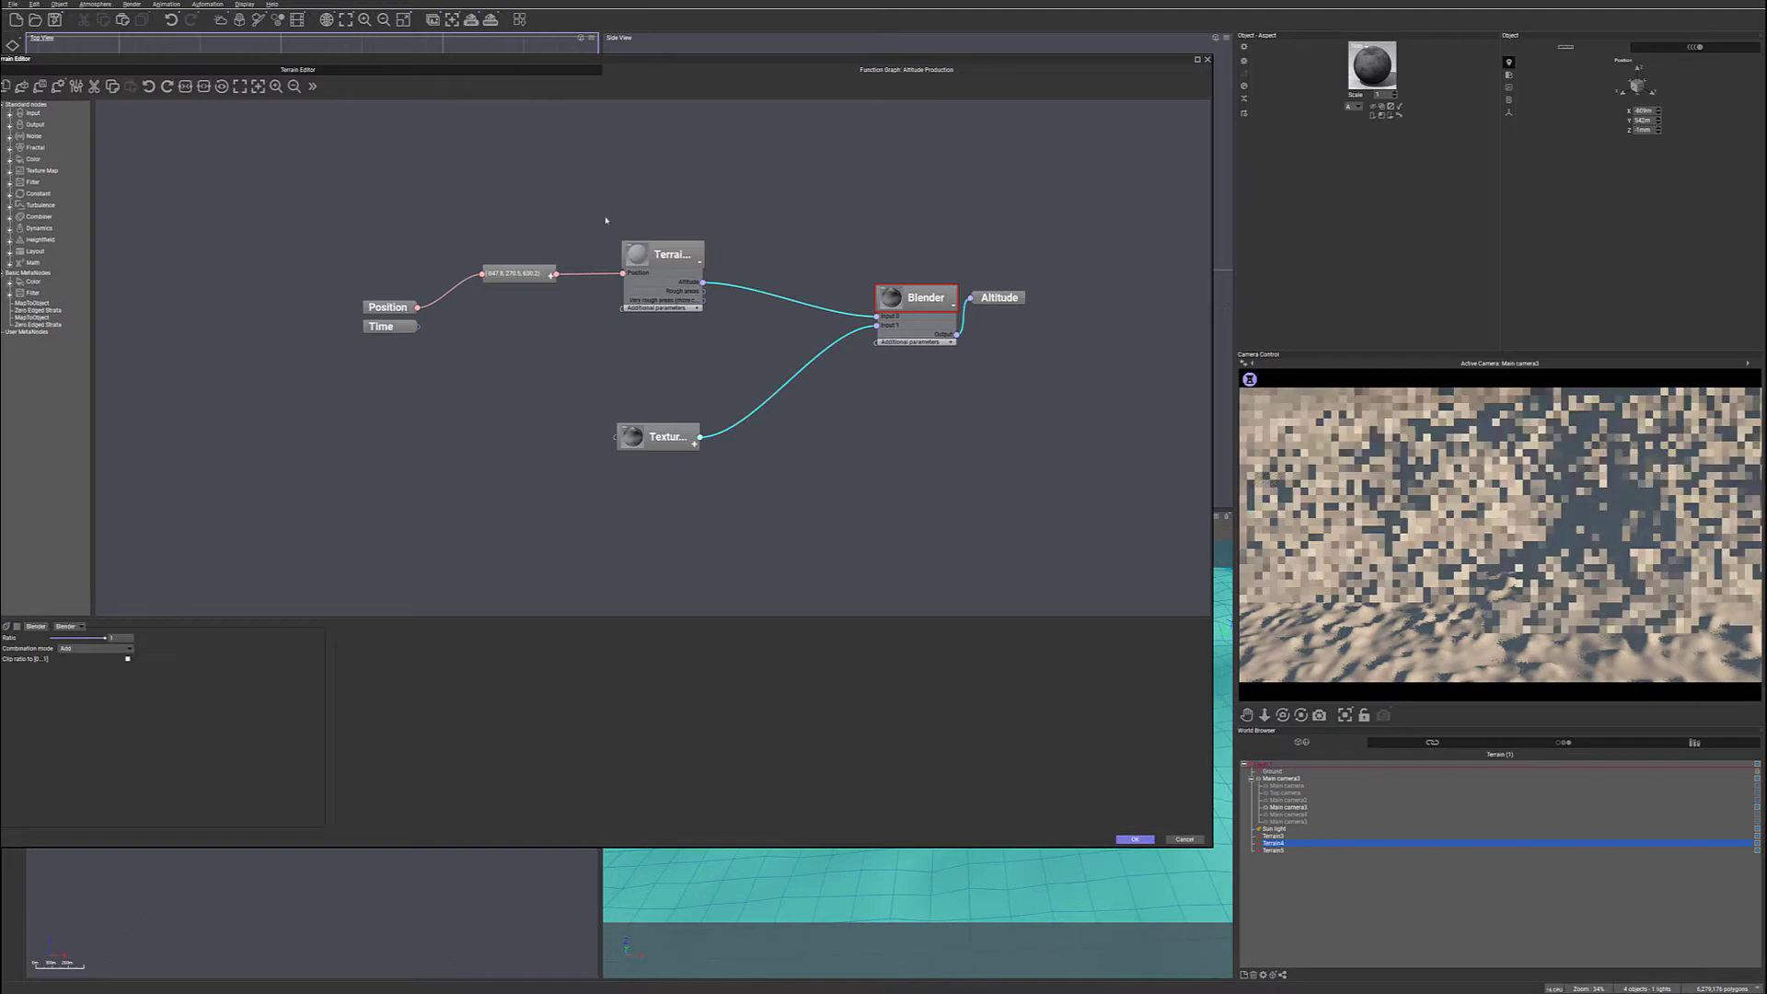
left_click(663, 254)
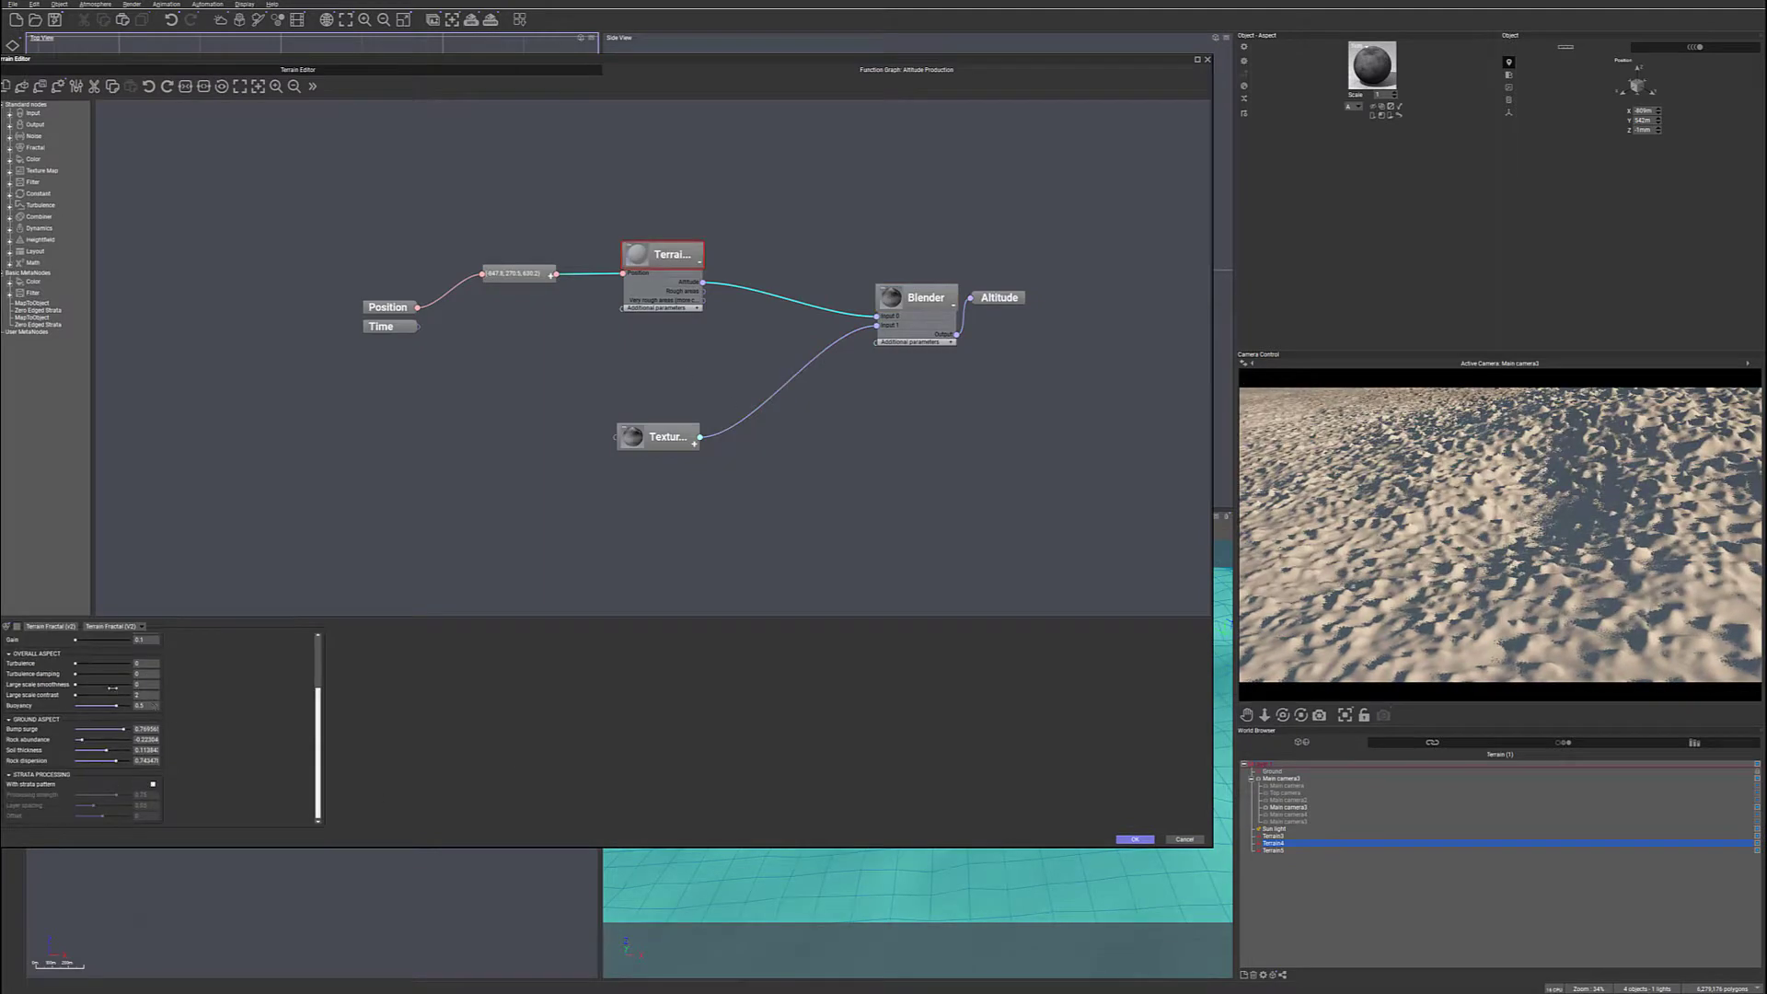
scroll(109, 694, "up", 3)
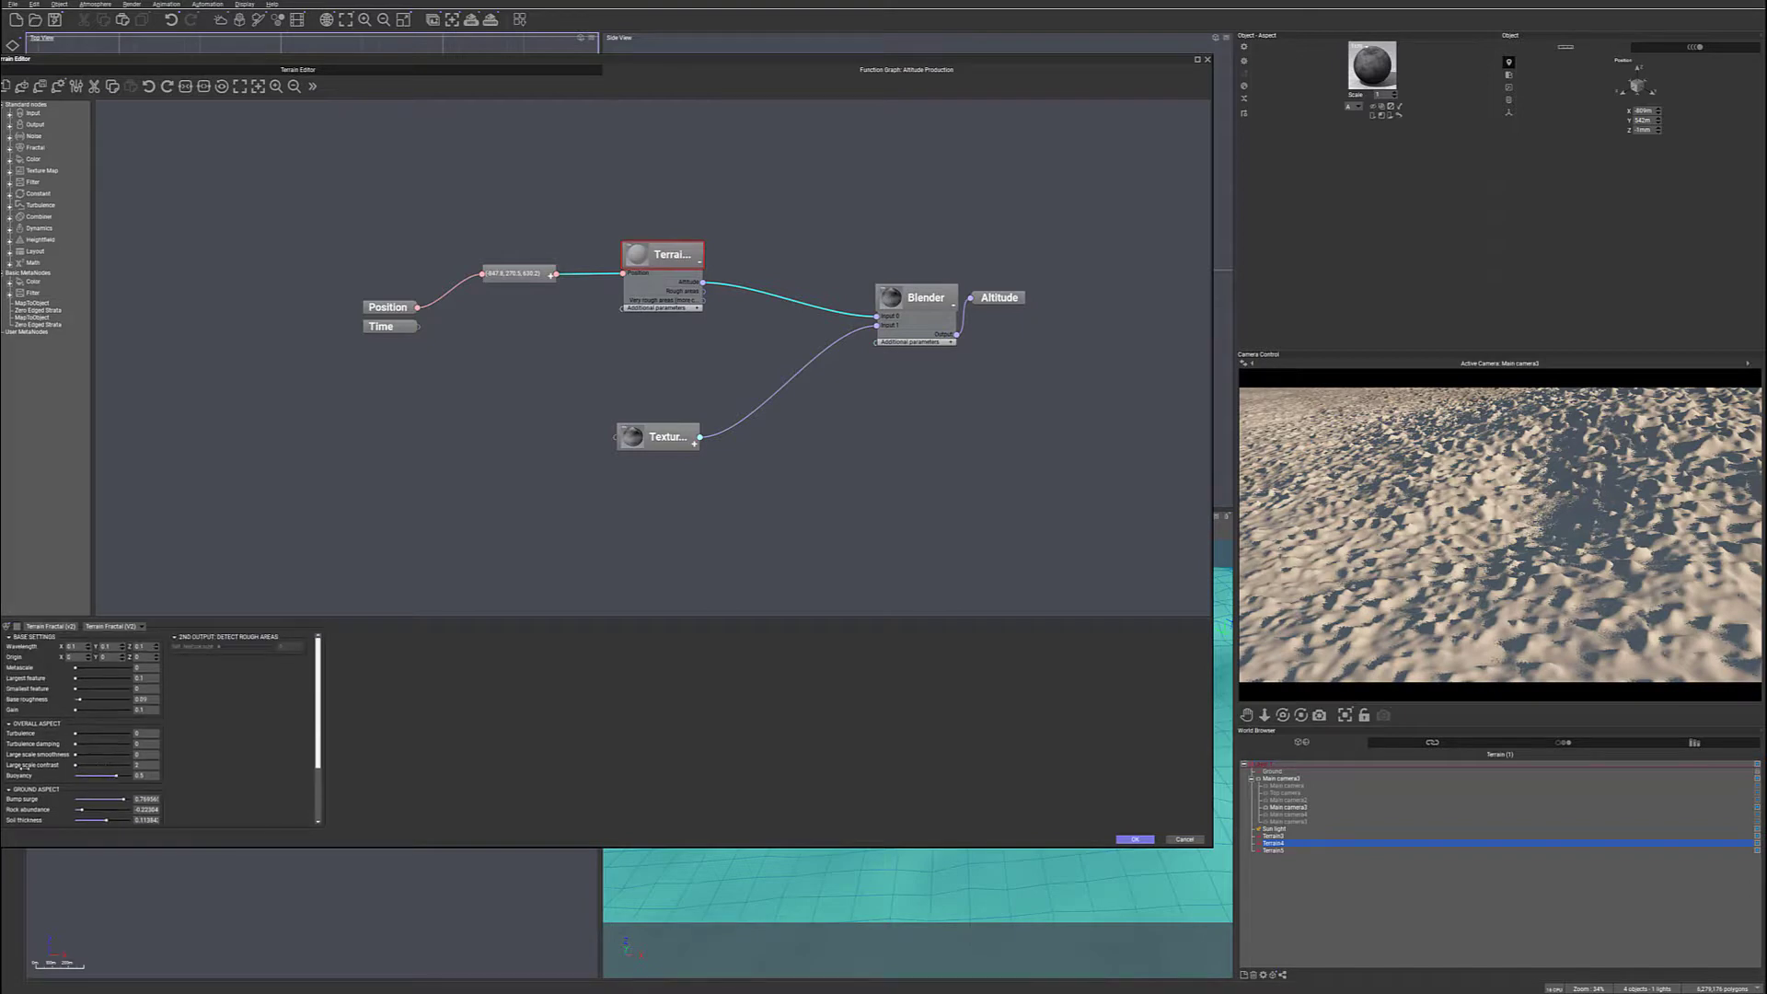
left_click(99, 709)
left_click(1357, 518)
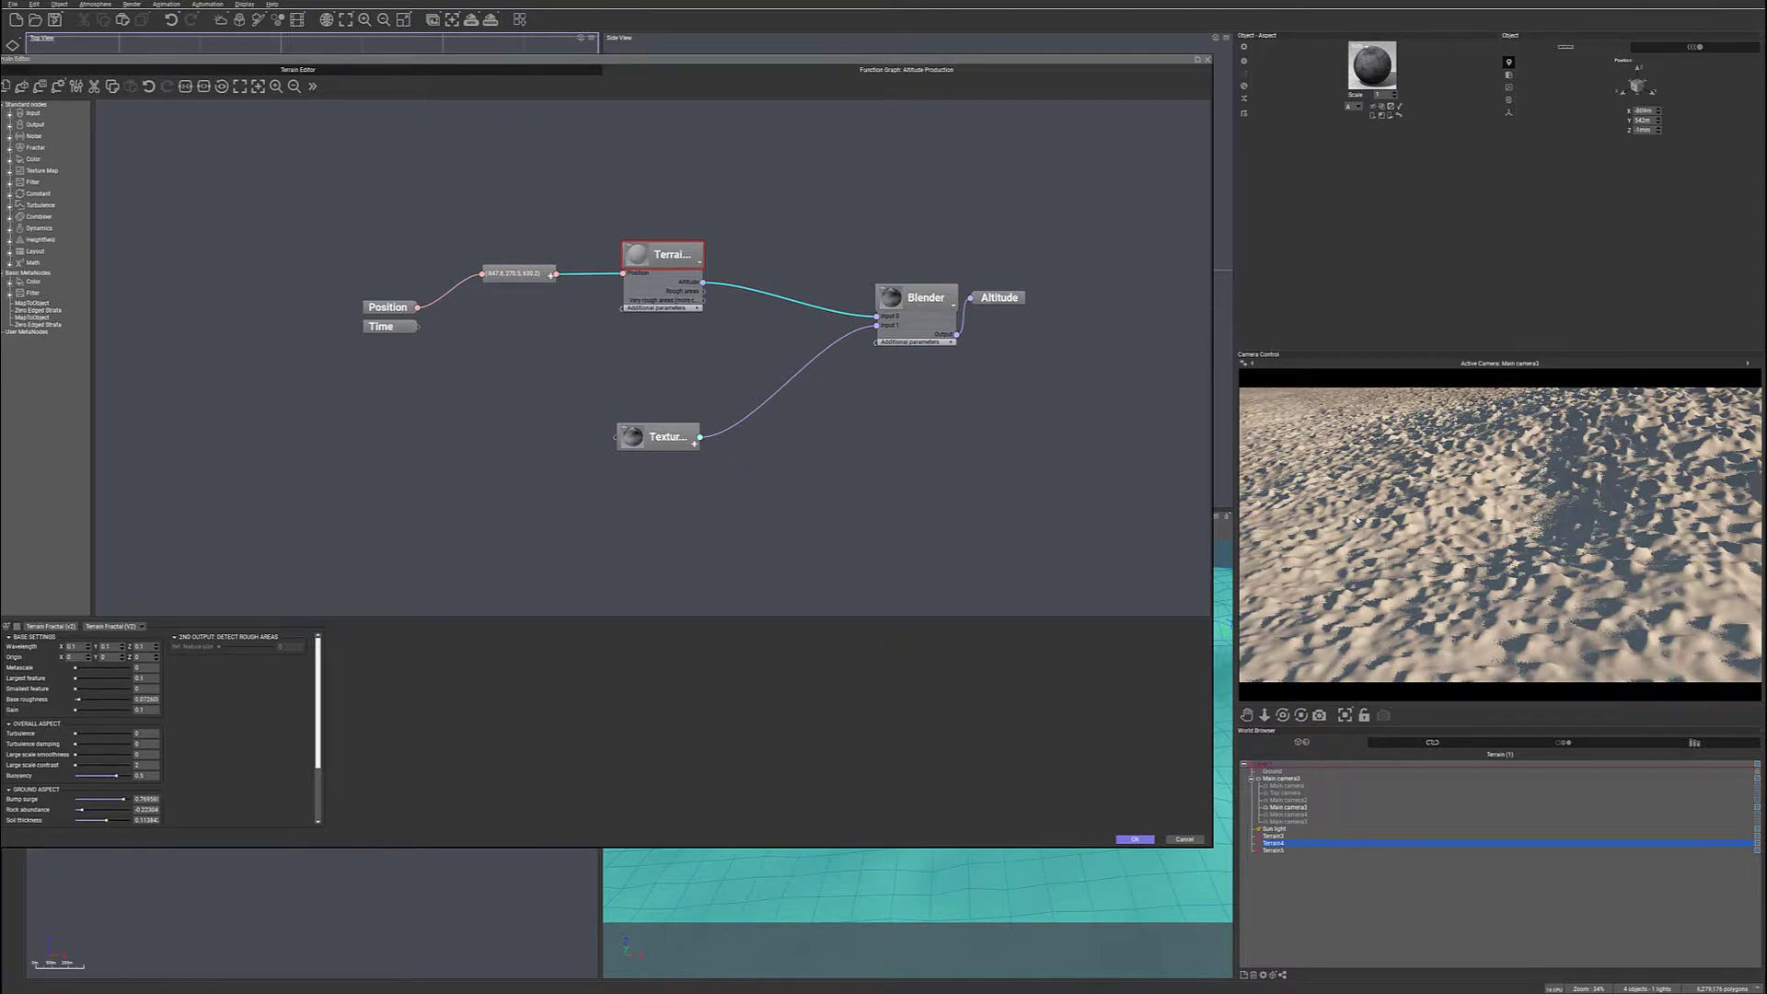
left_click(80, 678)
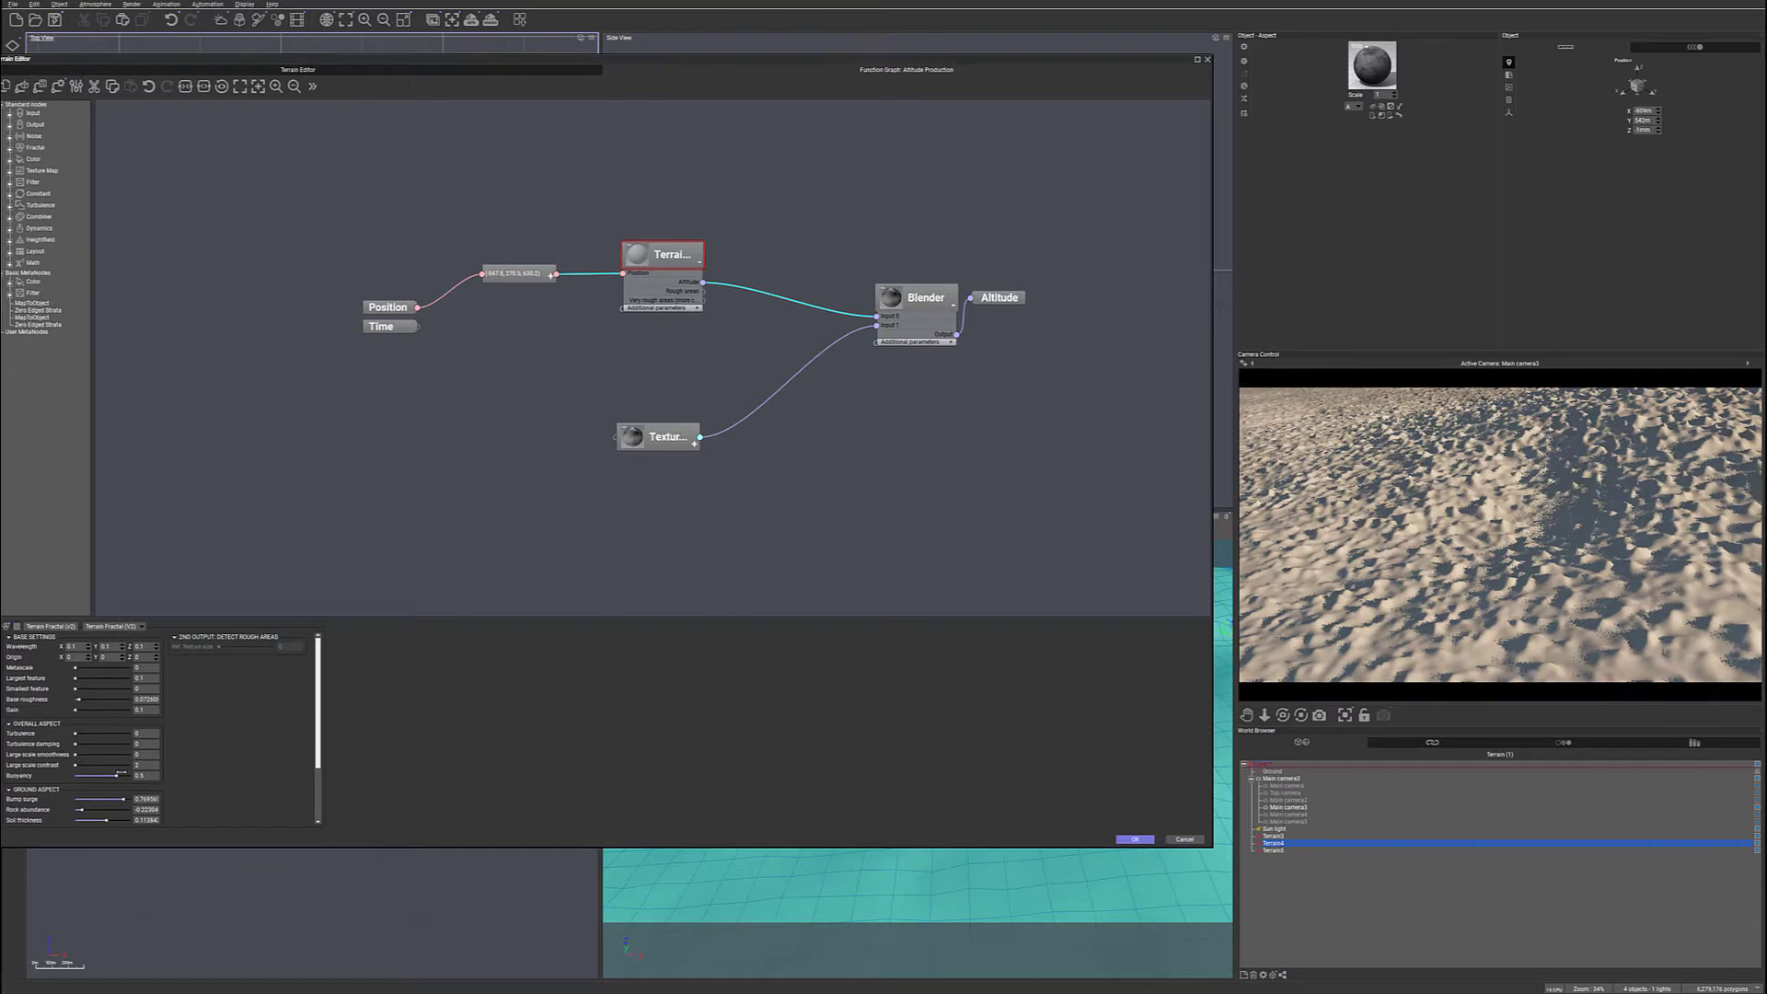
- Lower the Terrain Fractal's buoyancy to a slightly negative value and accept the terrain changes
left_click_drag(129, 776, 119, 774)
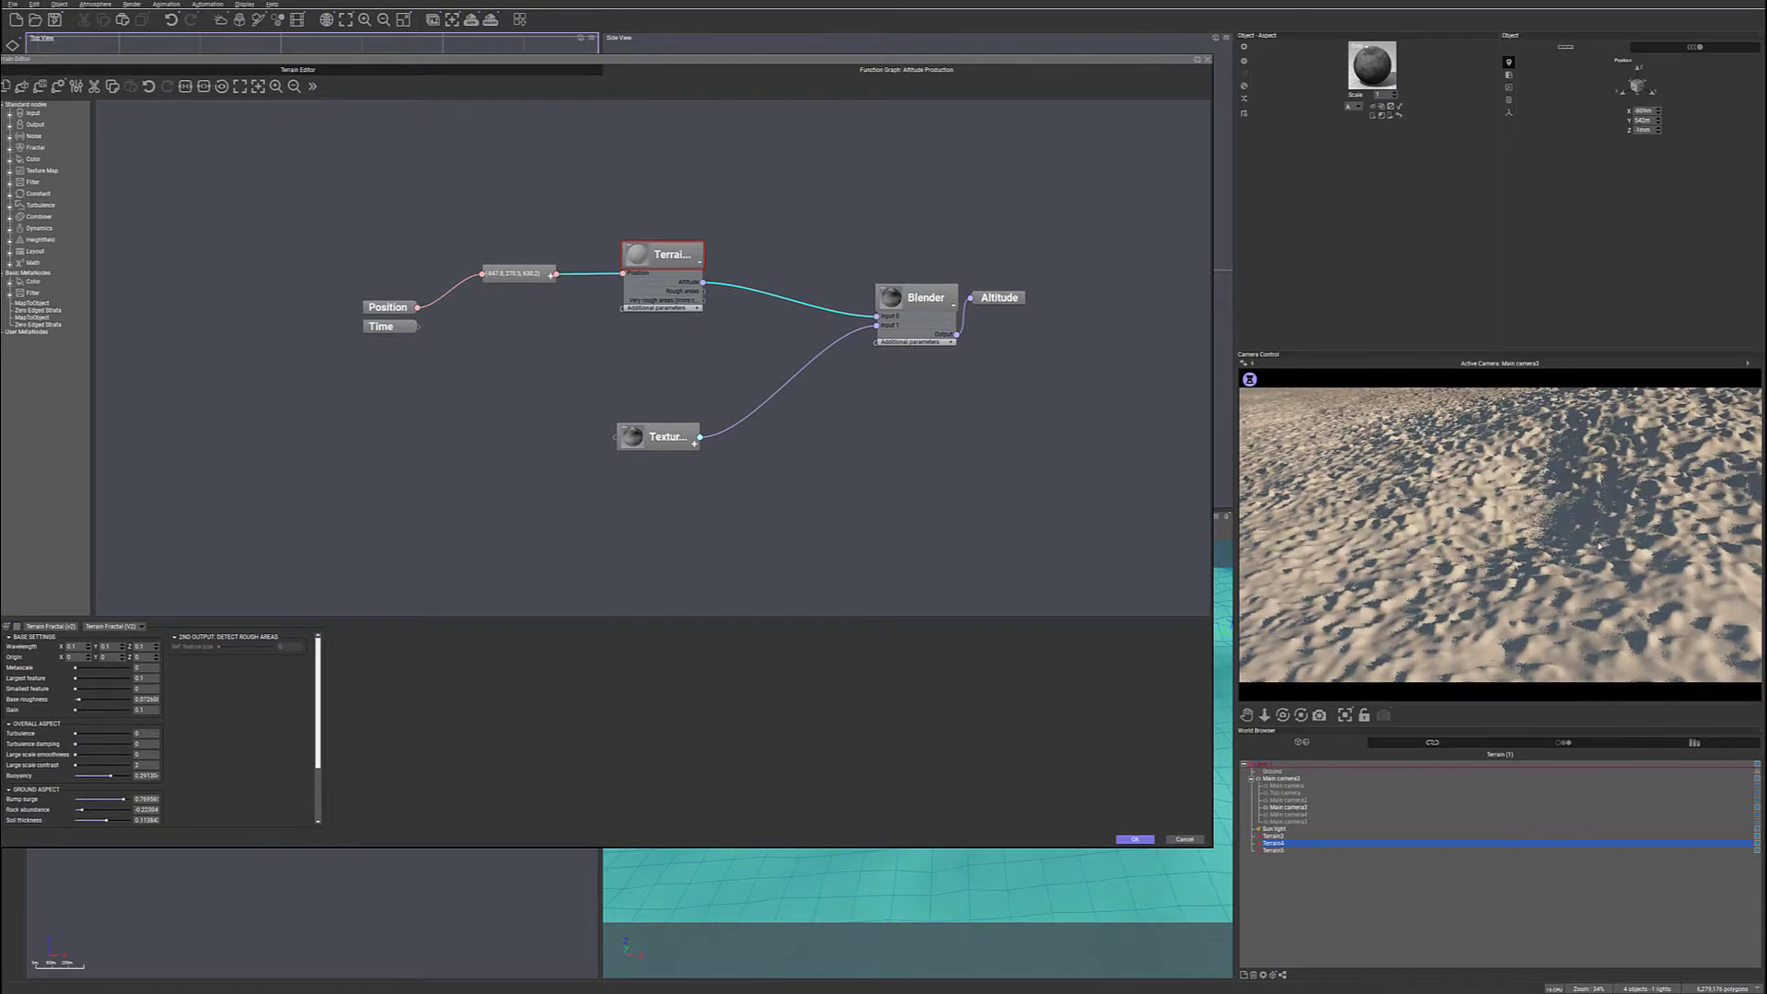
left_click_drag(118, 772, 106, 773)
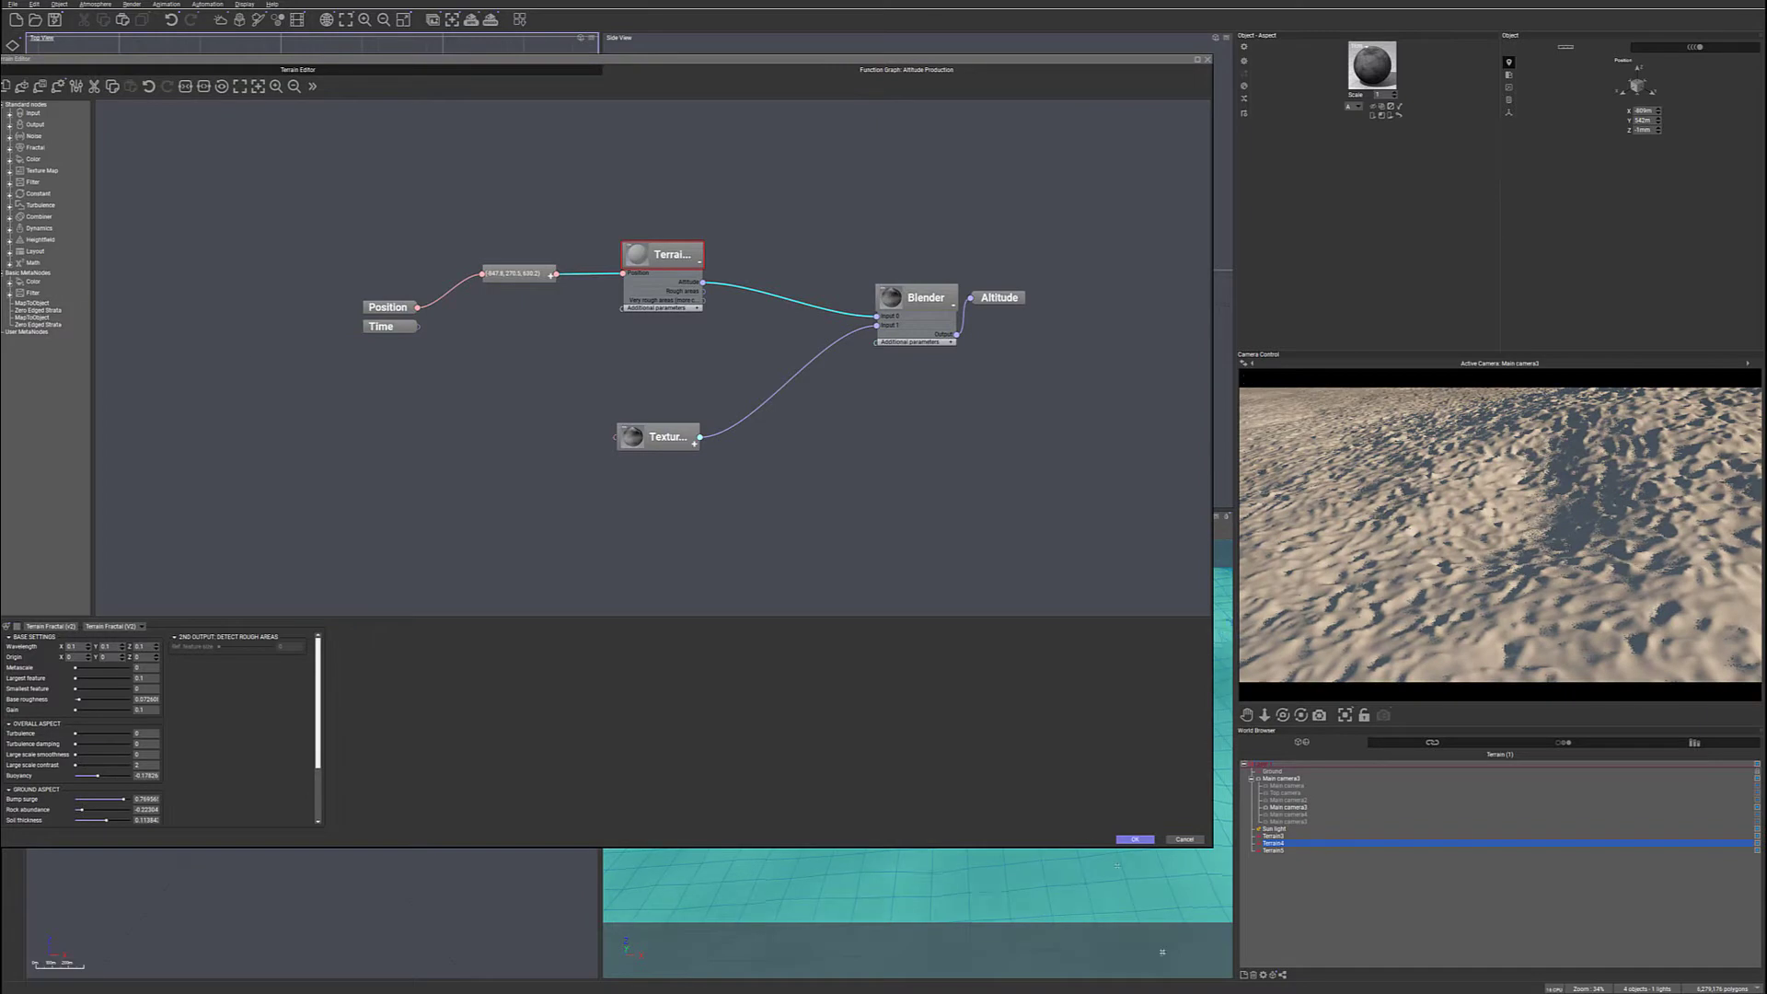
left_click(1135, 840)
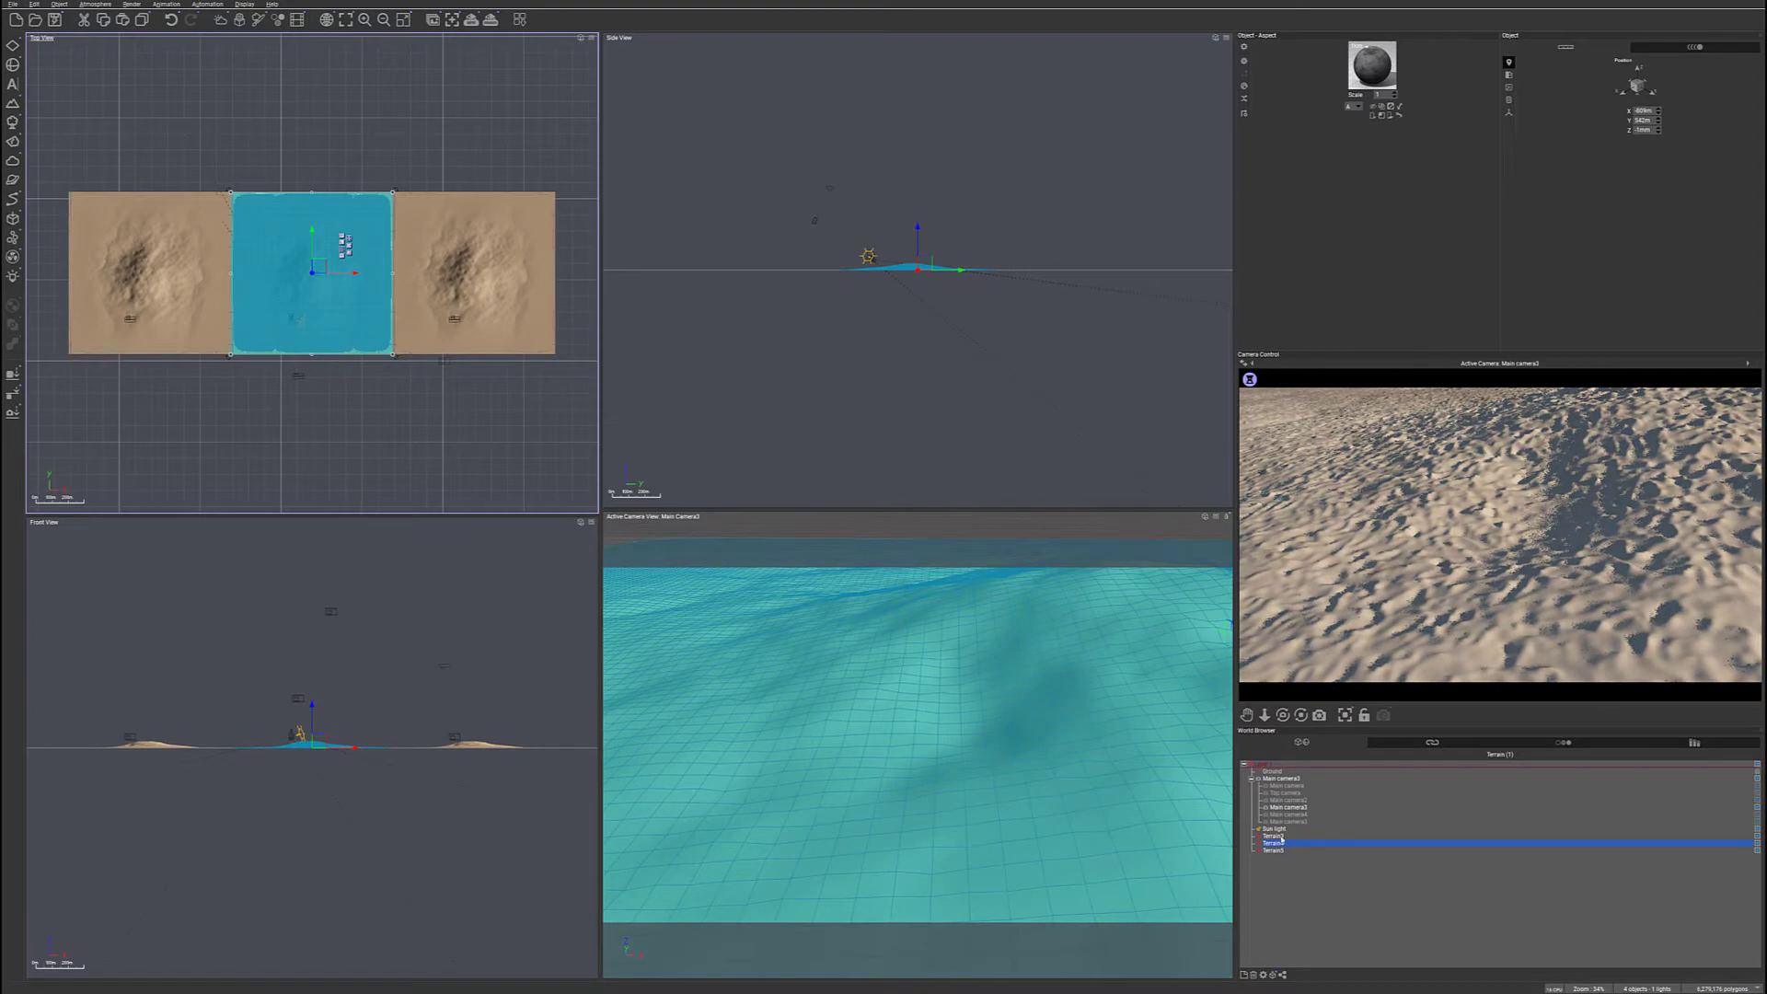
- Reopen the middle terrain's altitude function and try a Blender ratio of about 0.73
double_click(398, 255)
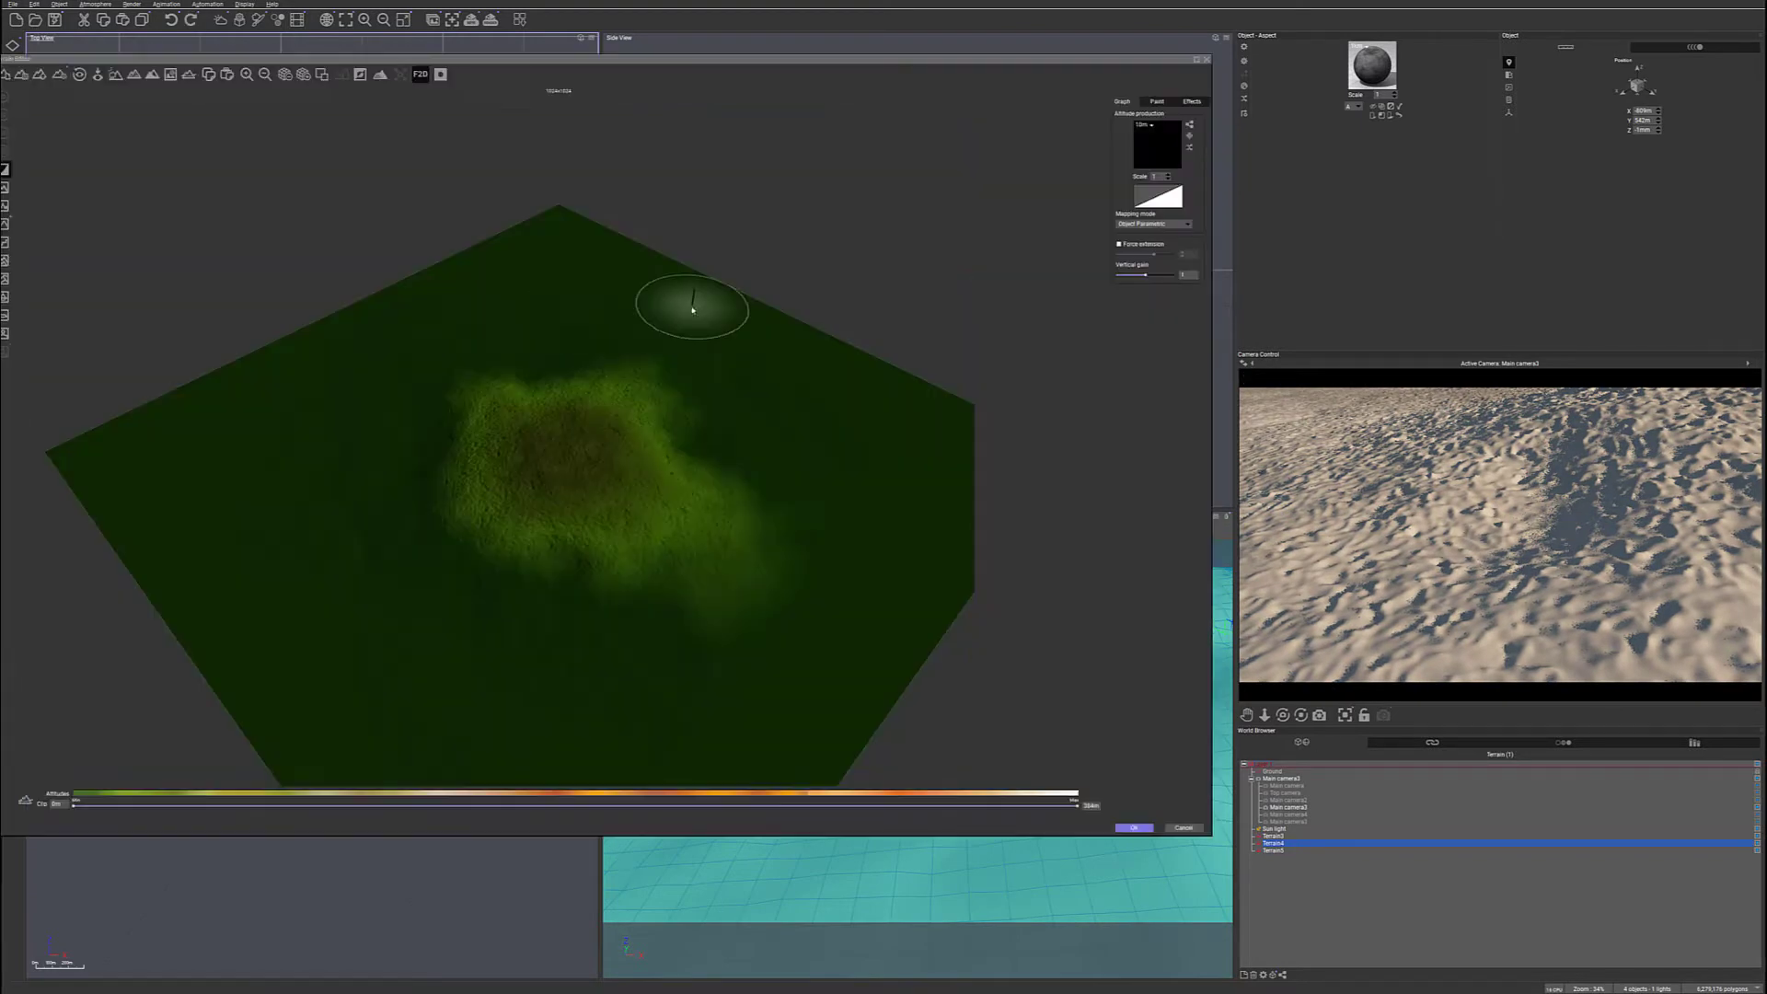
left_click(1190, 125)
left_click(916, 297)
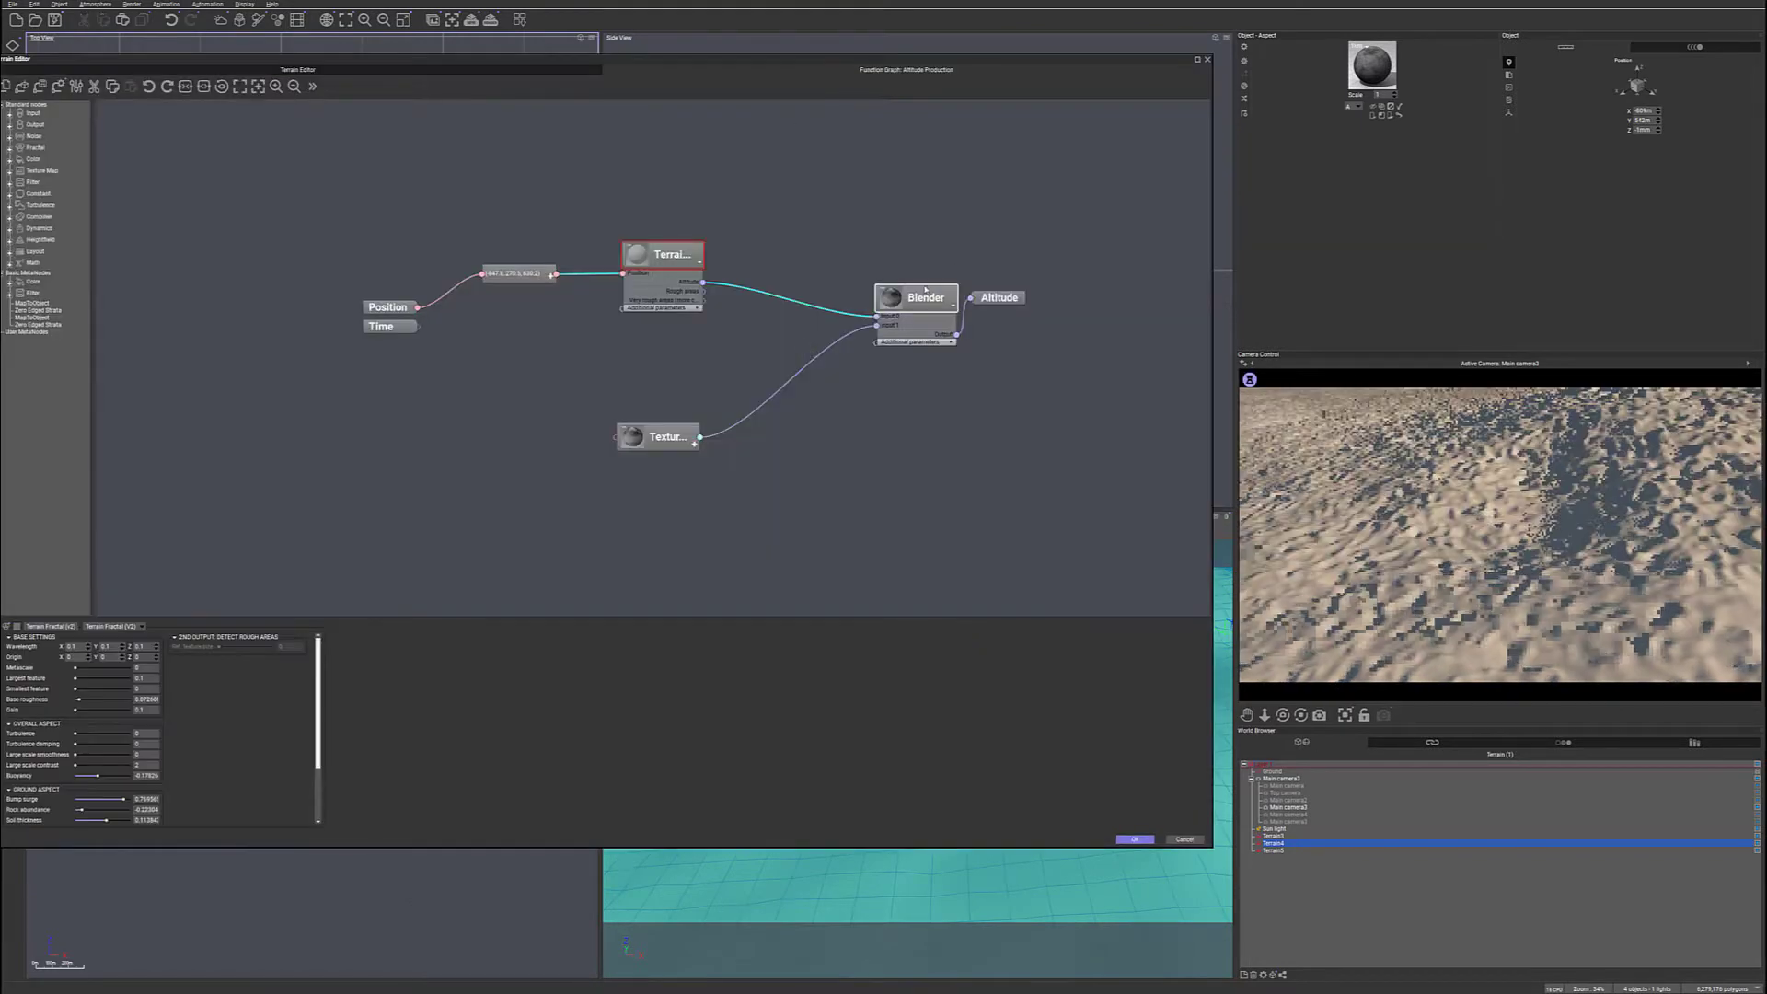
left_click_drag(105, 637, 87, 636)
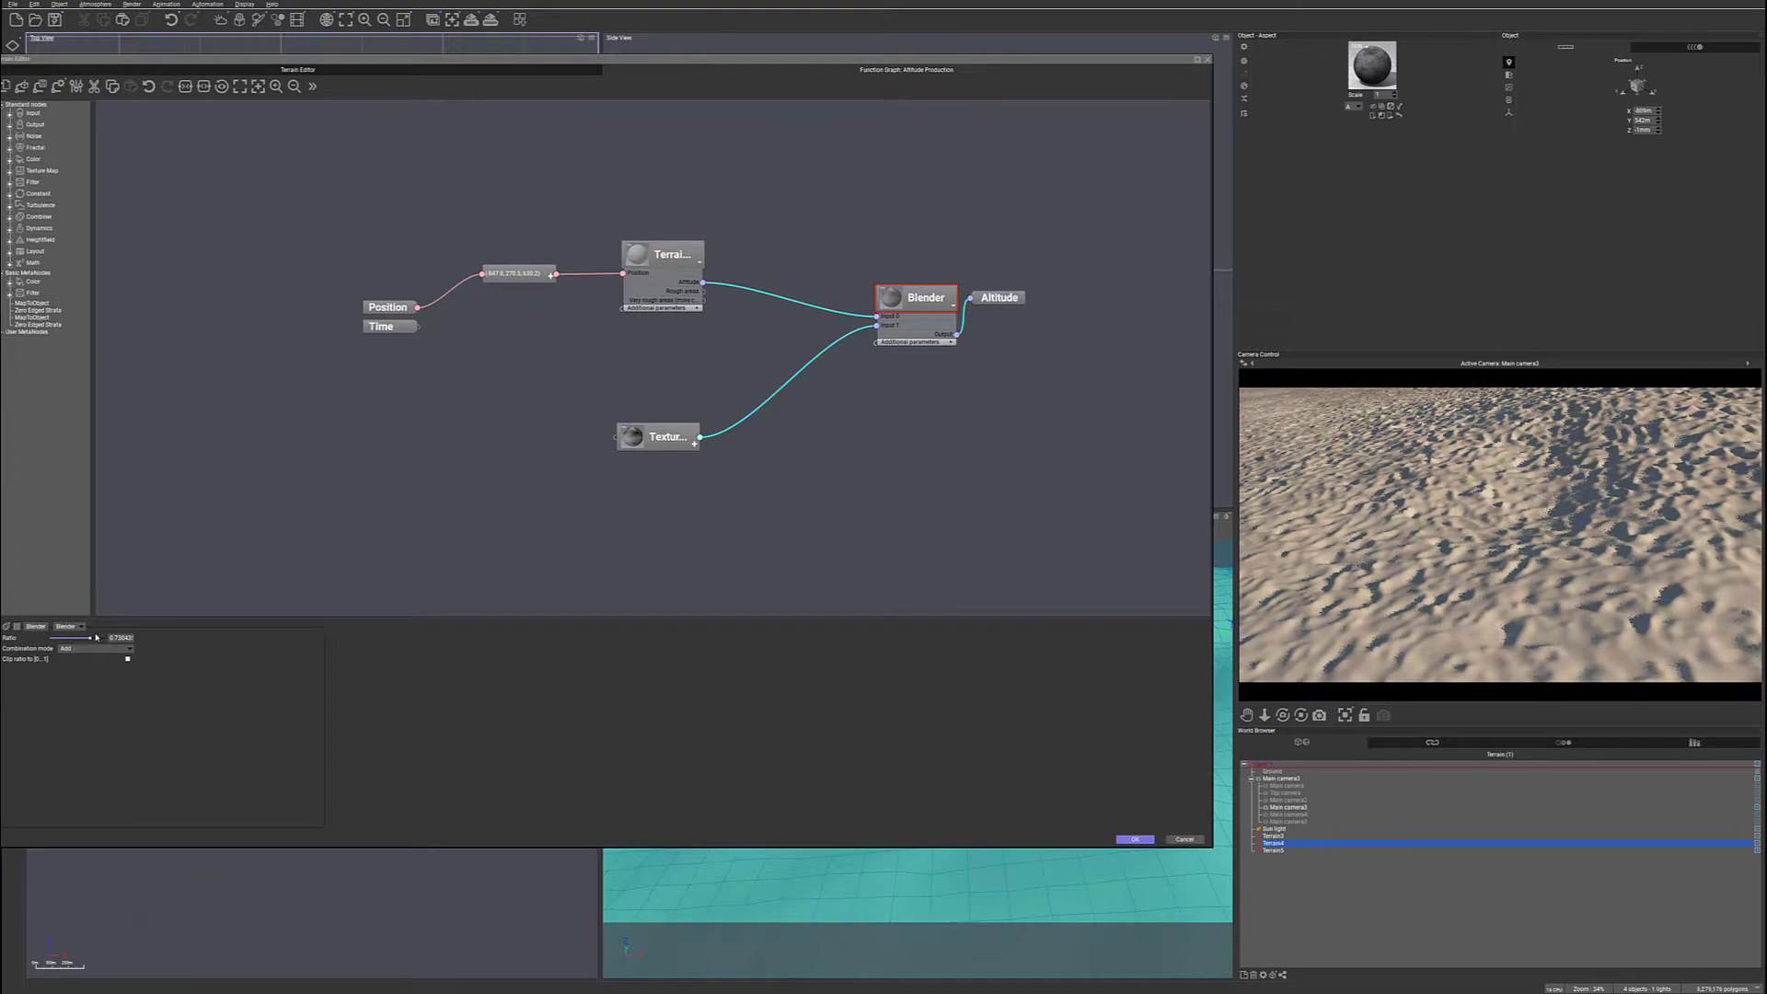
- Delete the links from the Terrain Fractal and the Texture Map to the Blender node
left_click(818, 315)
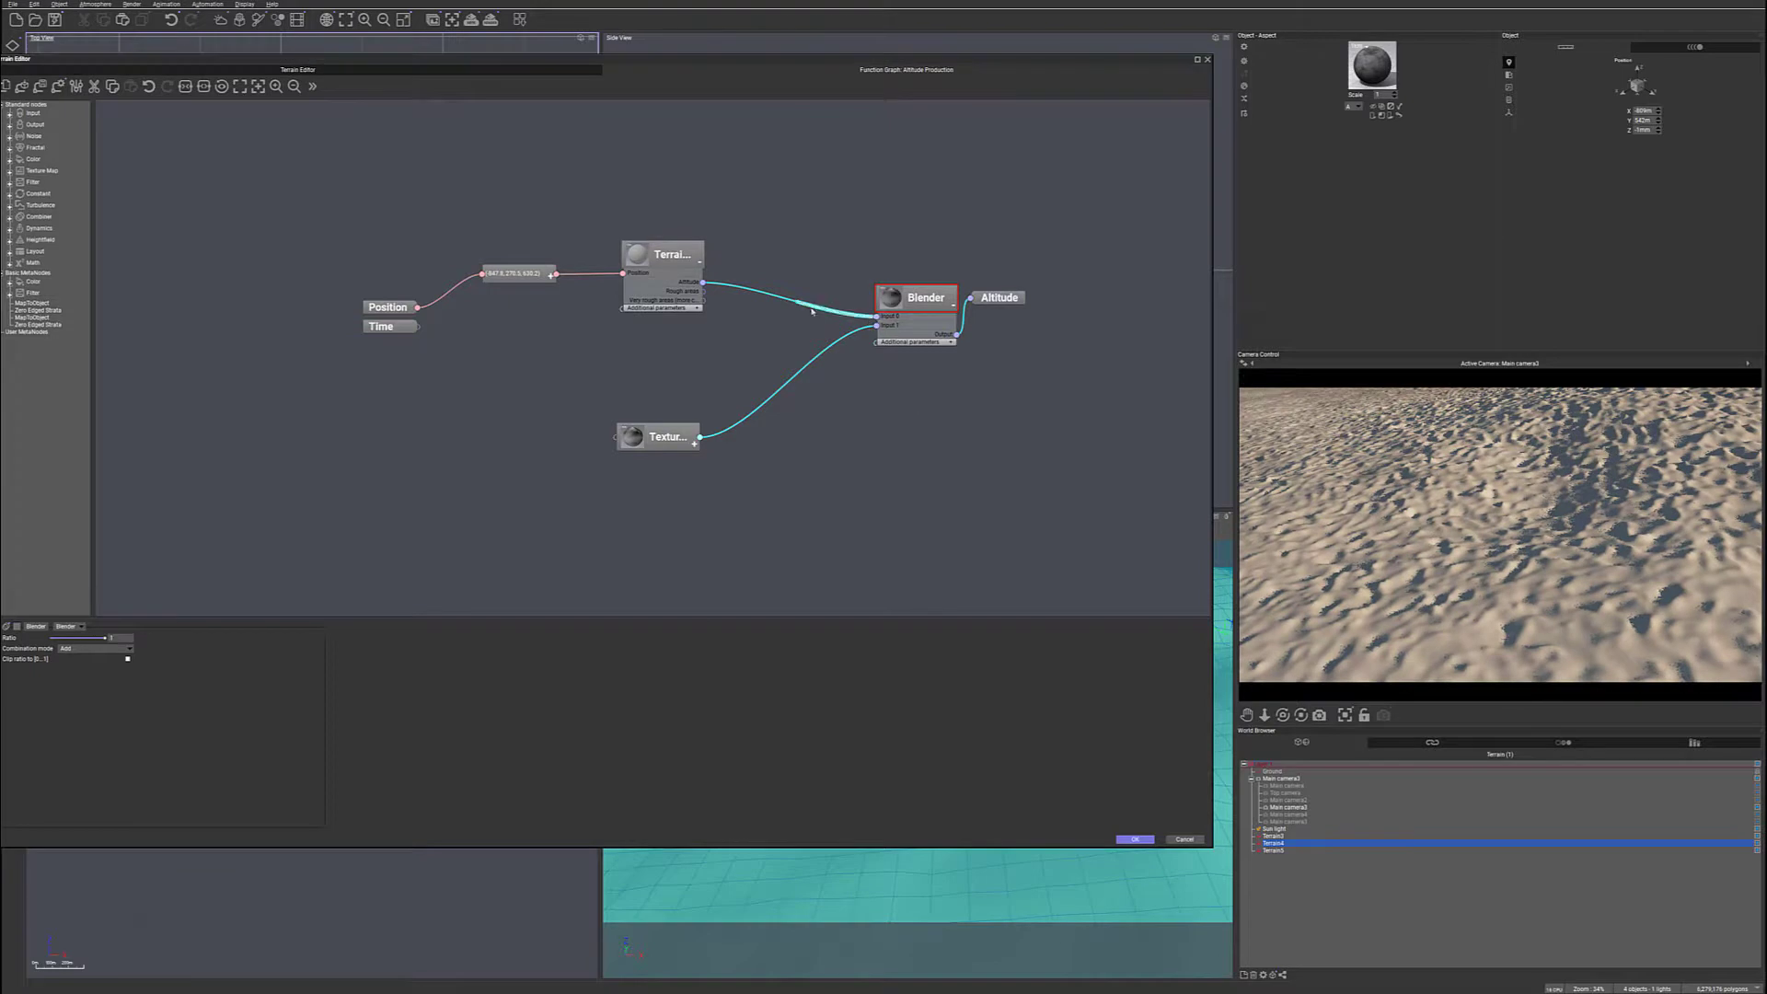
key("Delete")
left_click(723, 421)
key("Delete")
- Connect the Texture Map's grayscale output to the Blender's Input 0 and the Terrain Fractal's altitude to Input 1
left_click_drag(700, 439, 877, 316)
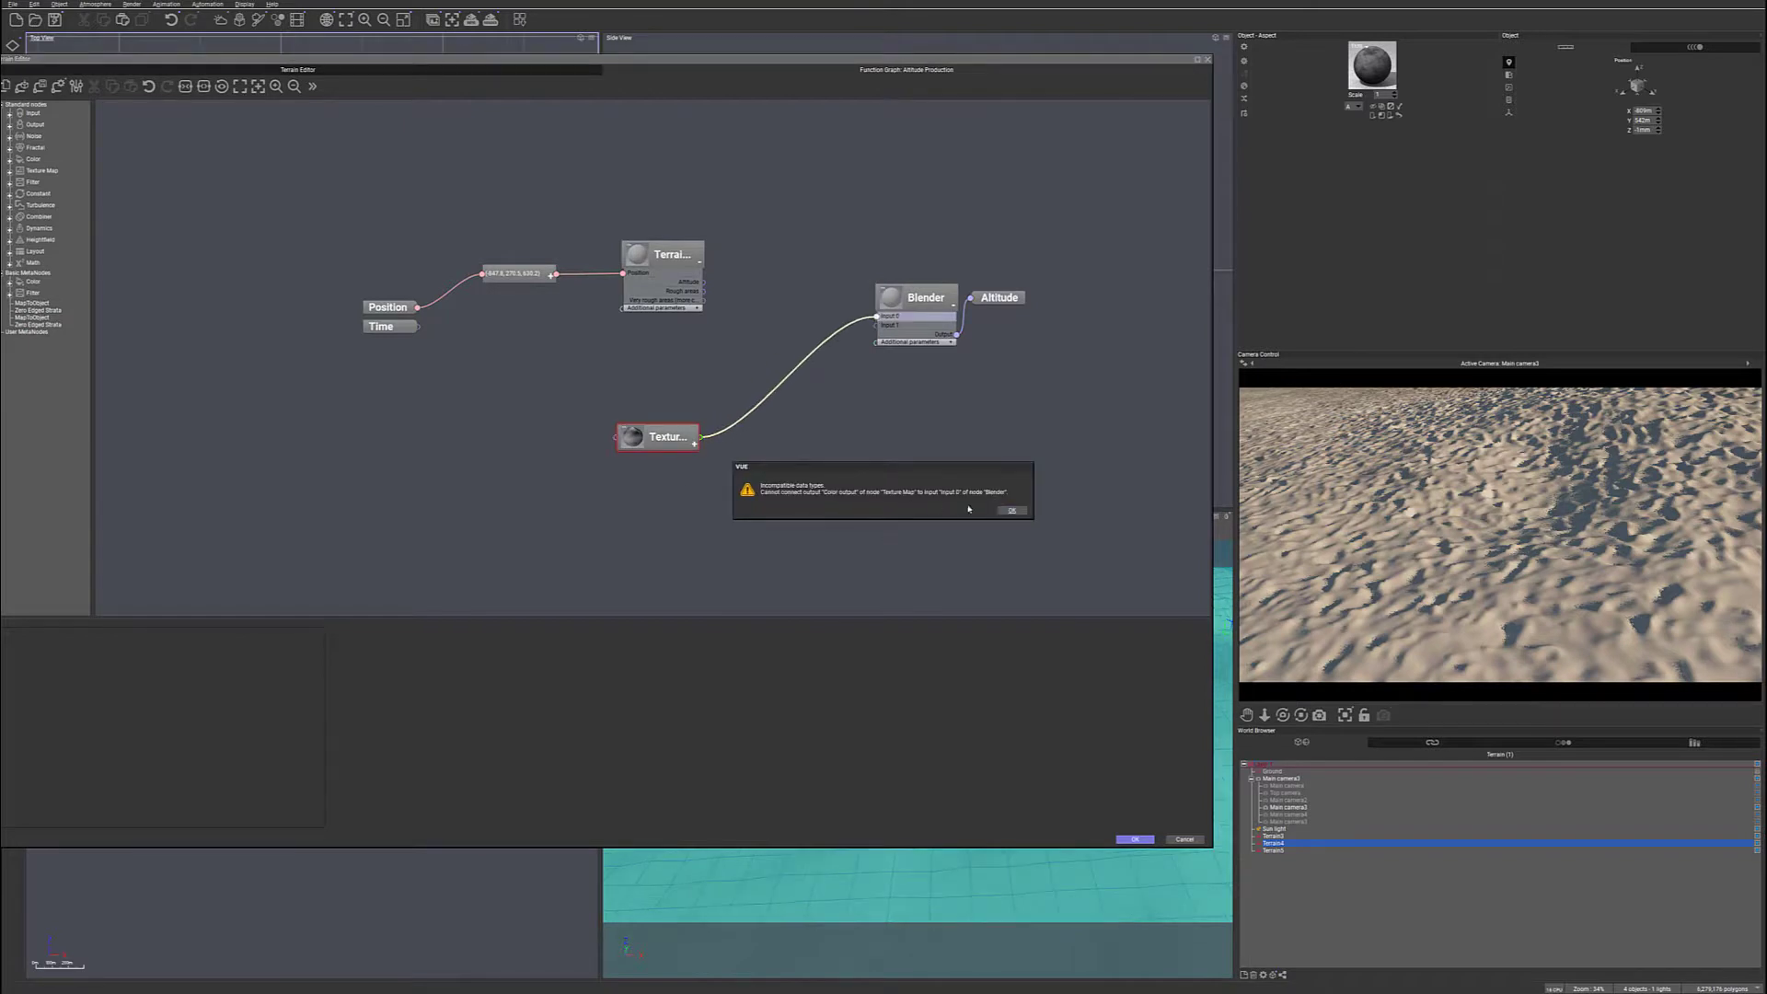
left_click(1012, 512)
mouse_move(698, 465)
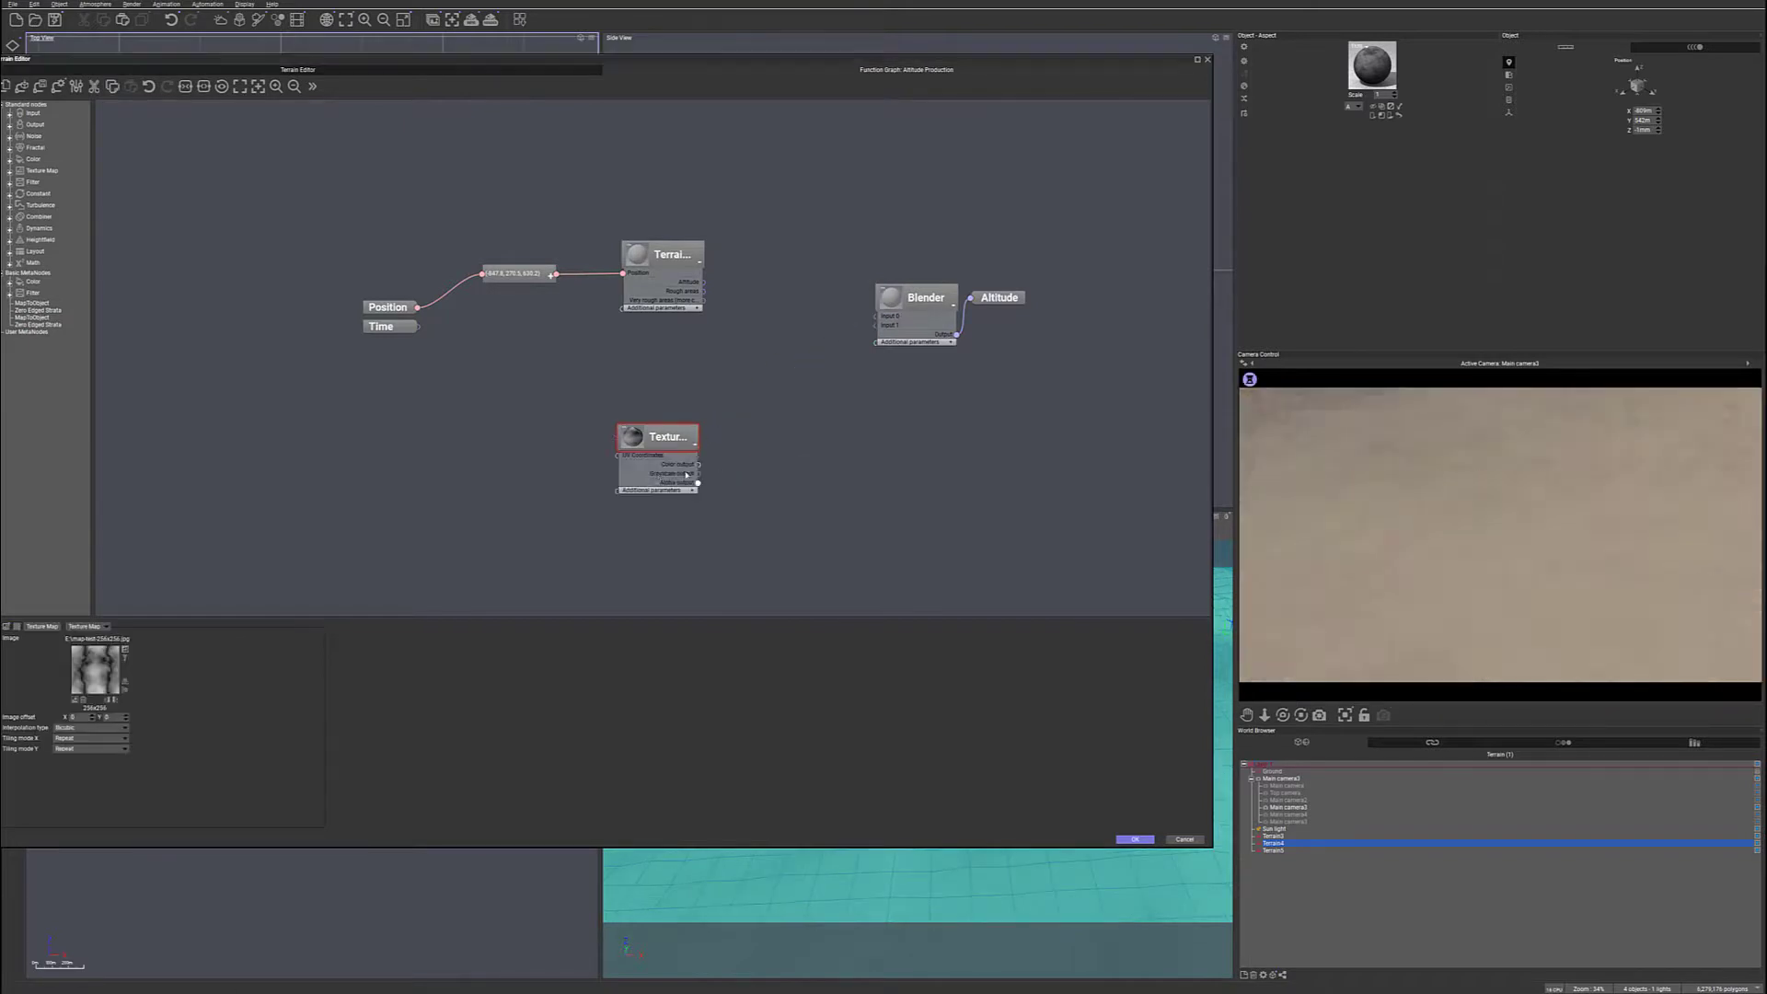
left_click_drag(699, 473, 876, 316)
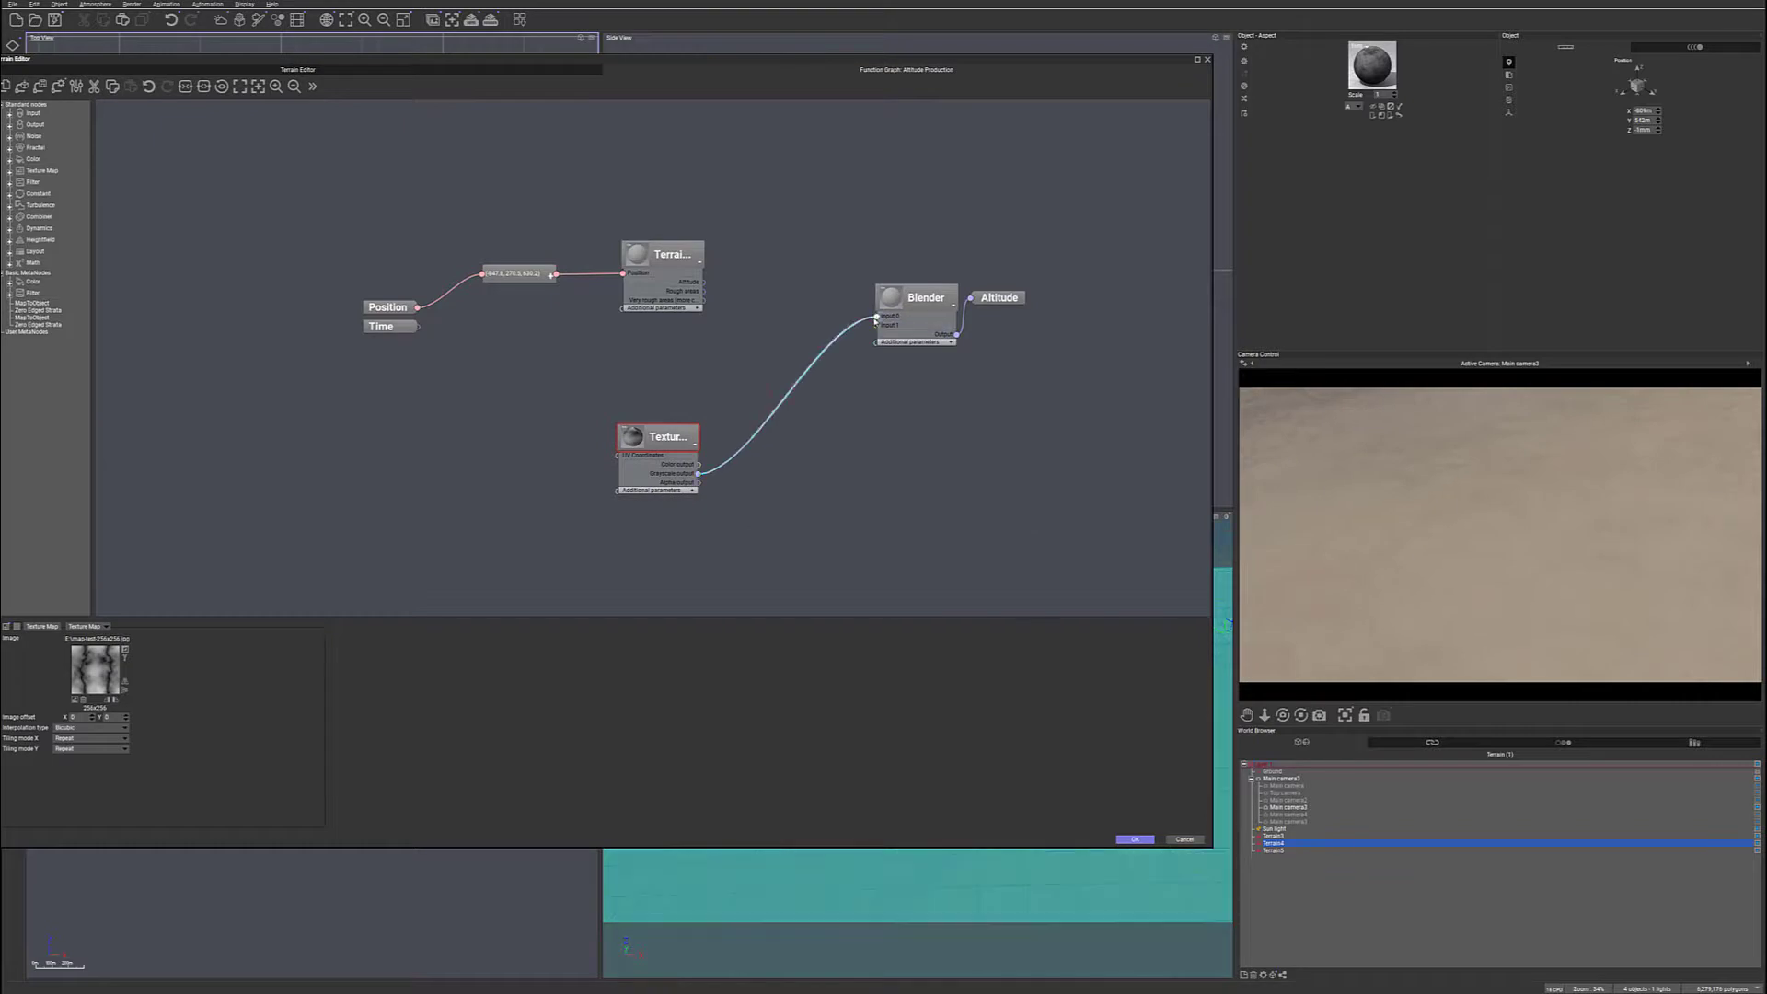
left_click_drag(704, 281, 876, 325)
- Lower the Blender node's ratio to about 0.35, check the camera preview and accept the altitude function
left_click(928, 296)
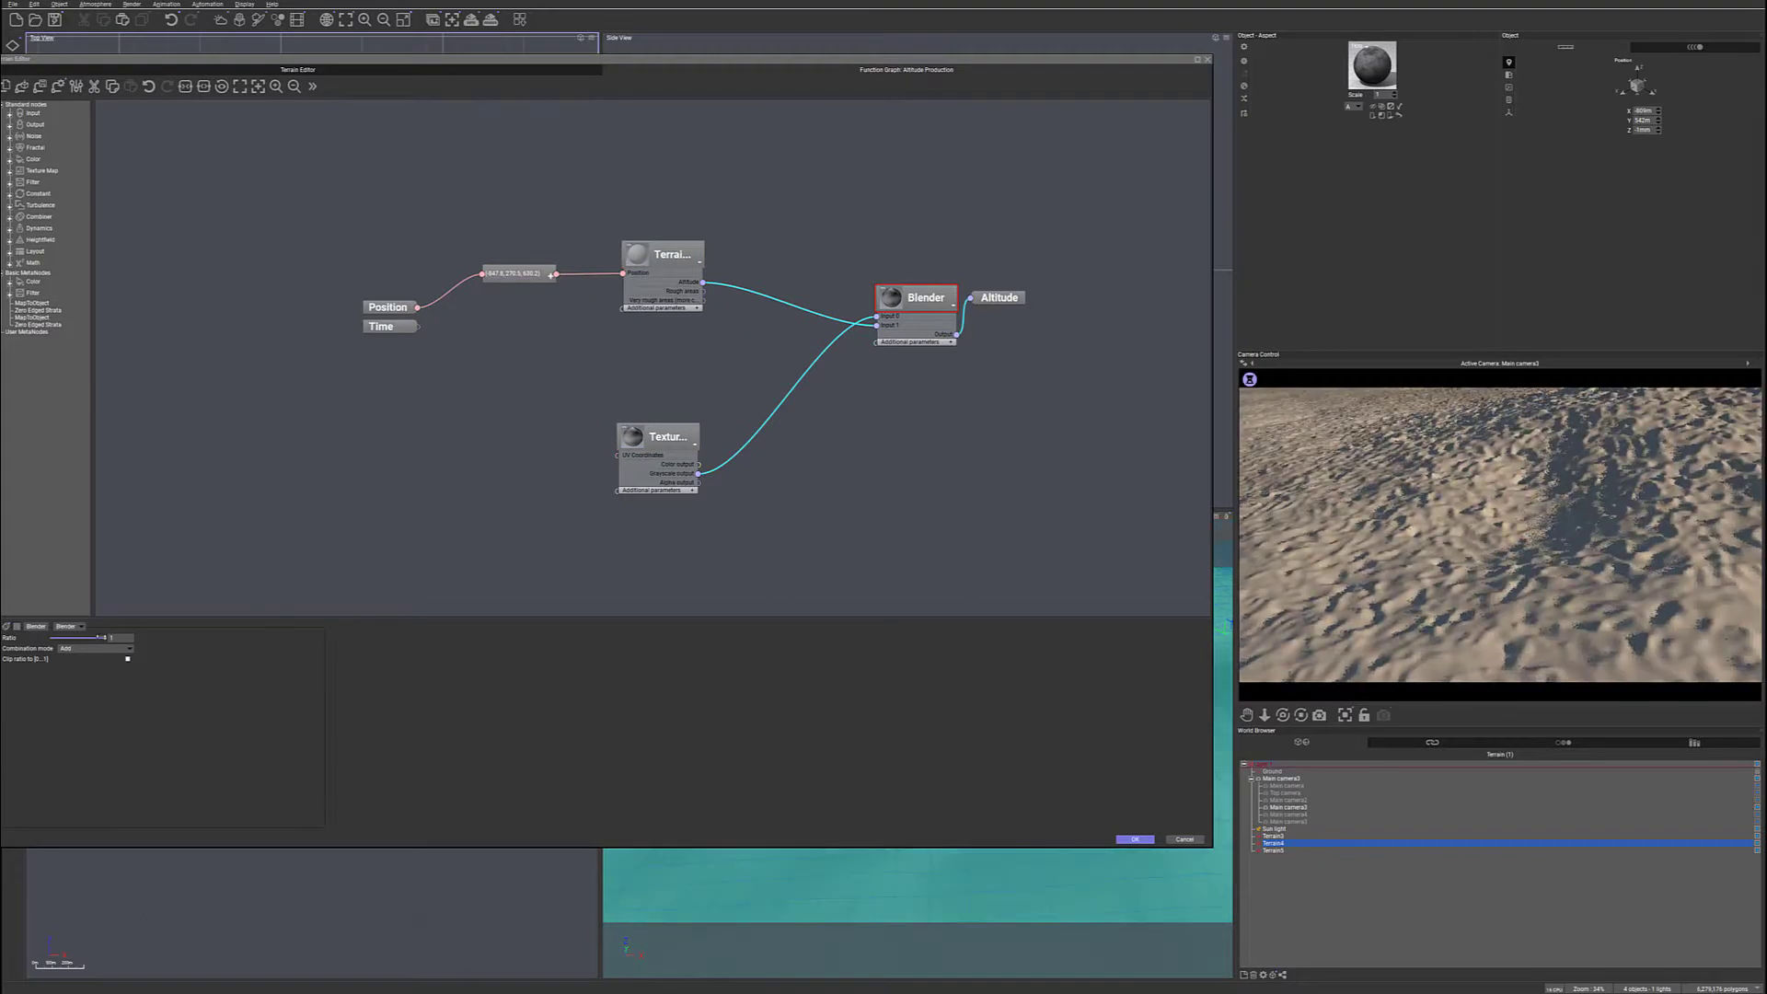
left_click_drag(99, 637, 63, 636)
left_click(1599, 538)
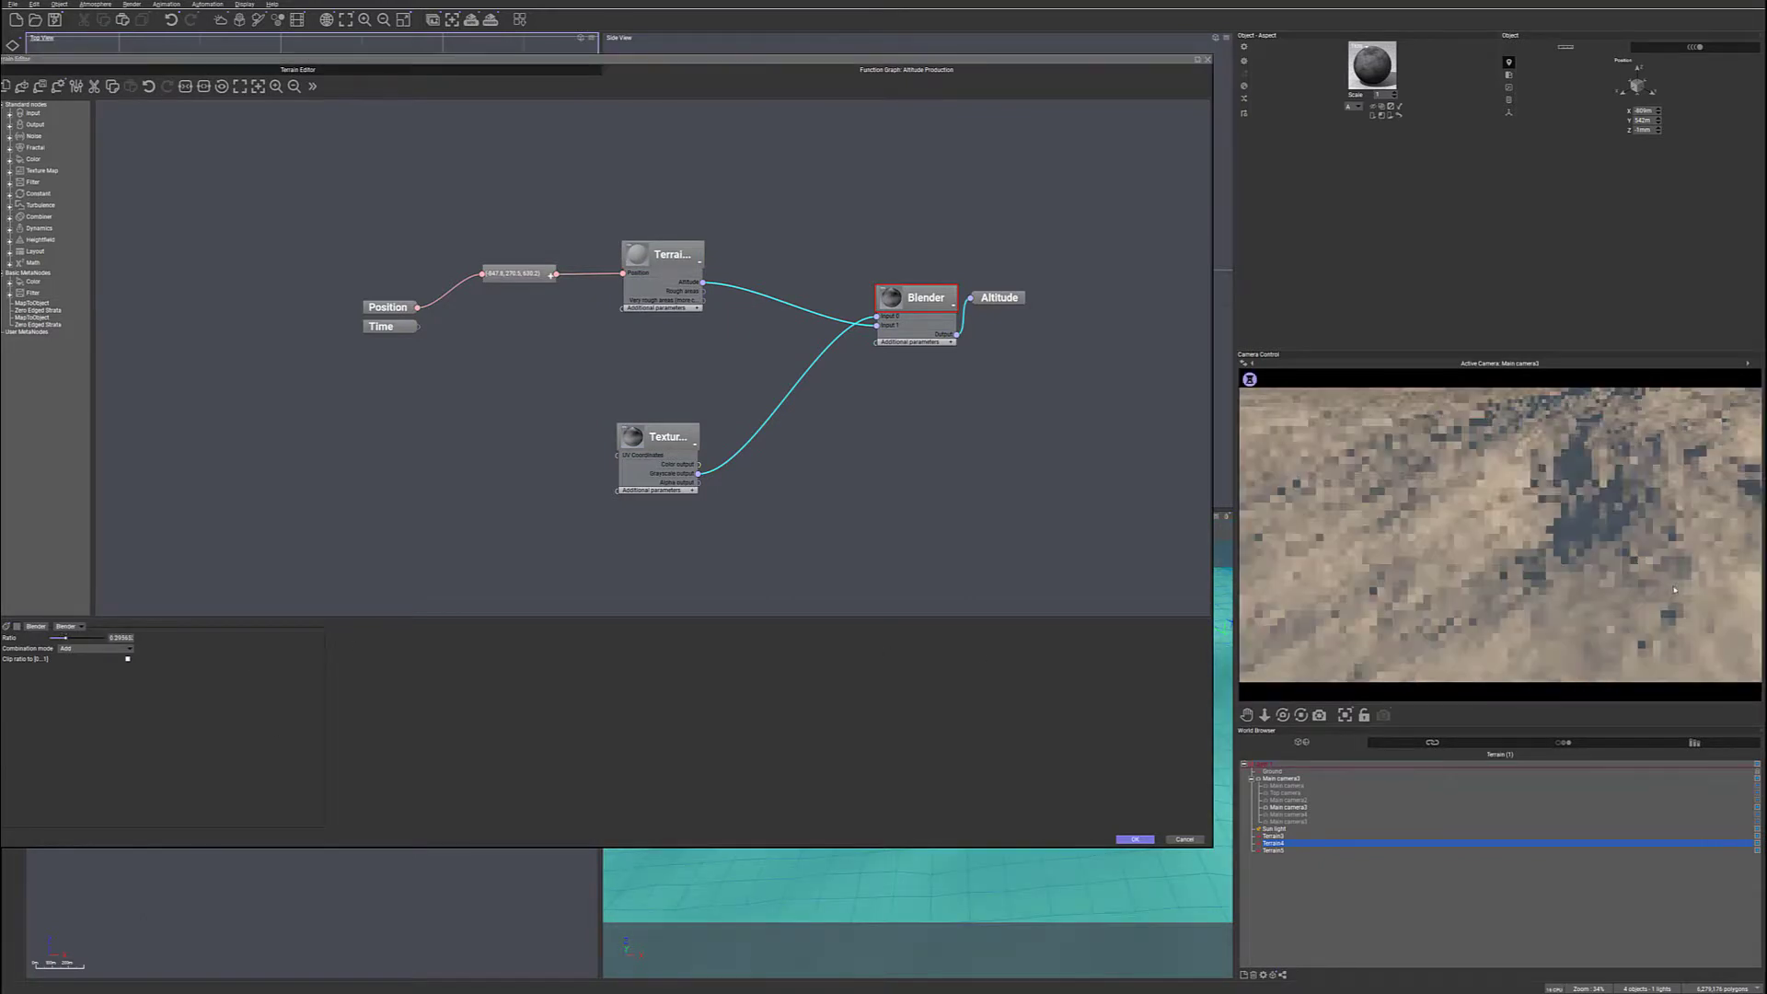
left_click(77, 635)
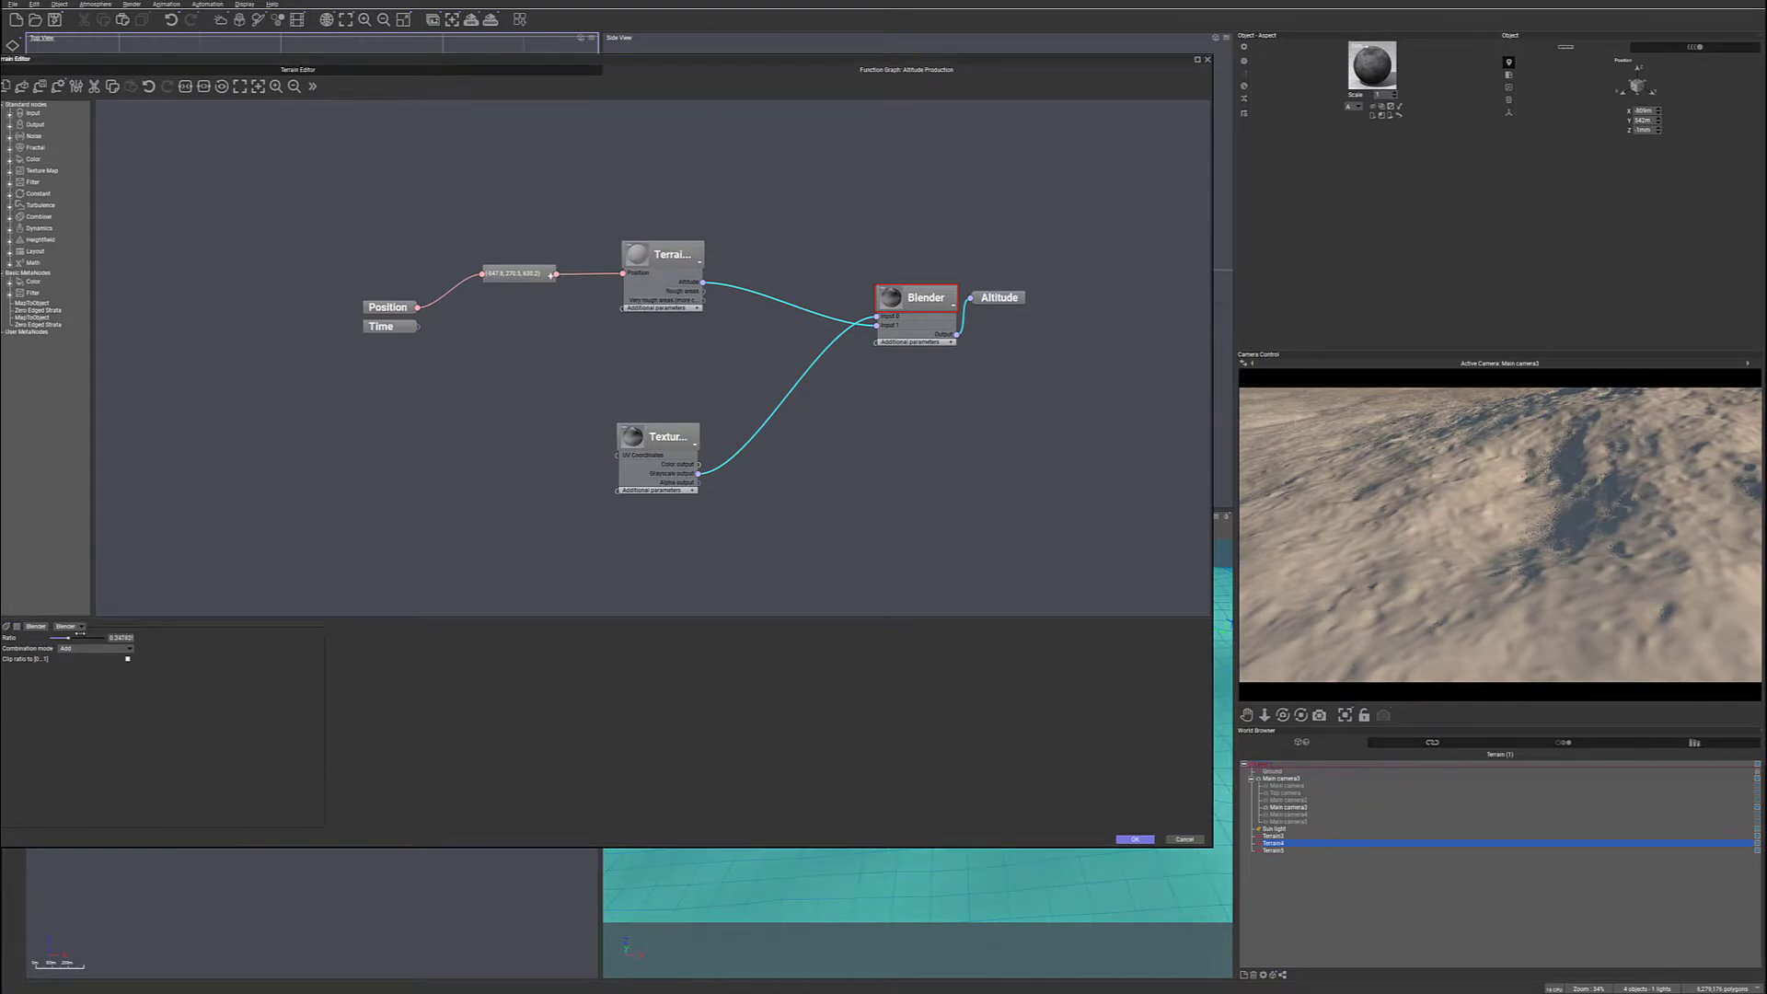
right_click(1479, 505)
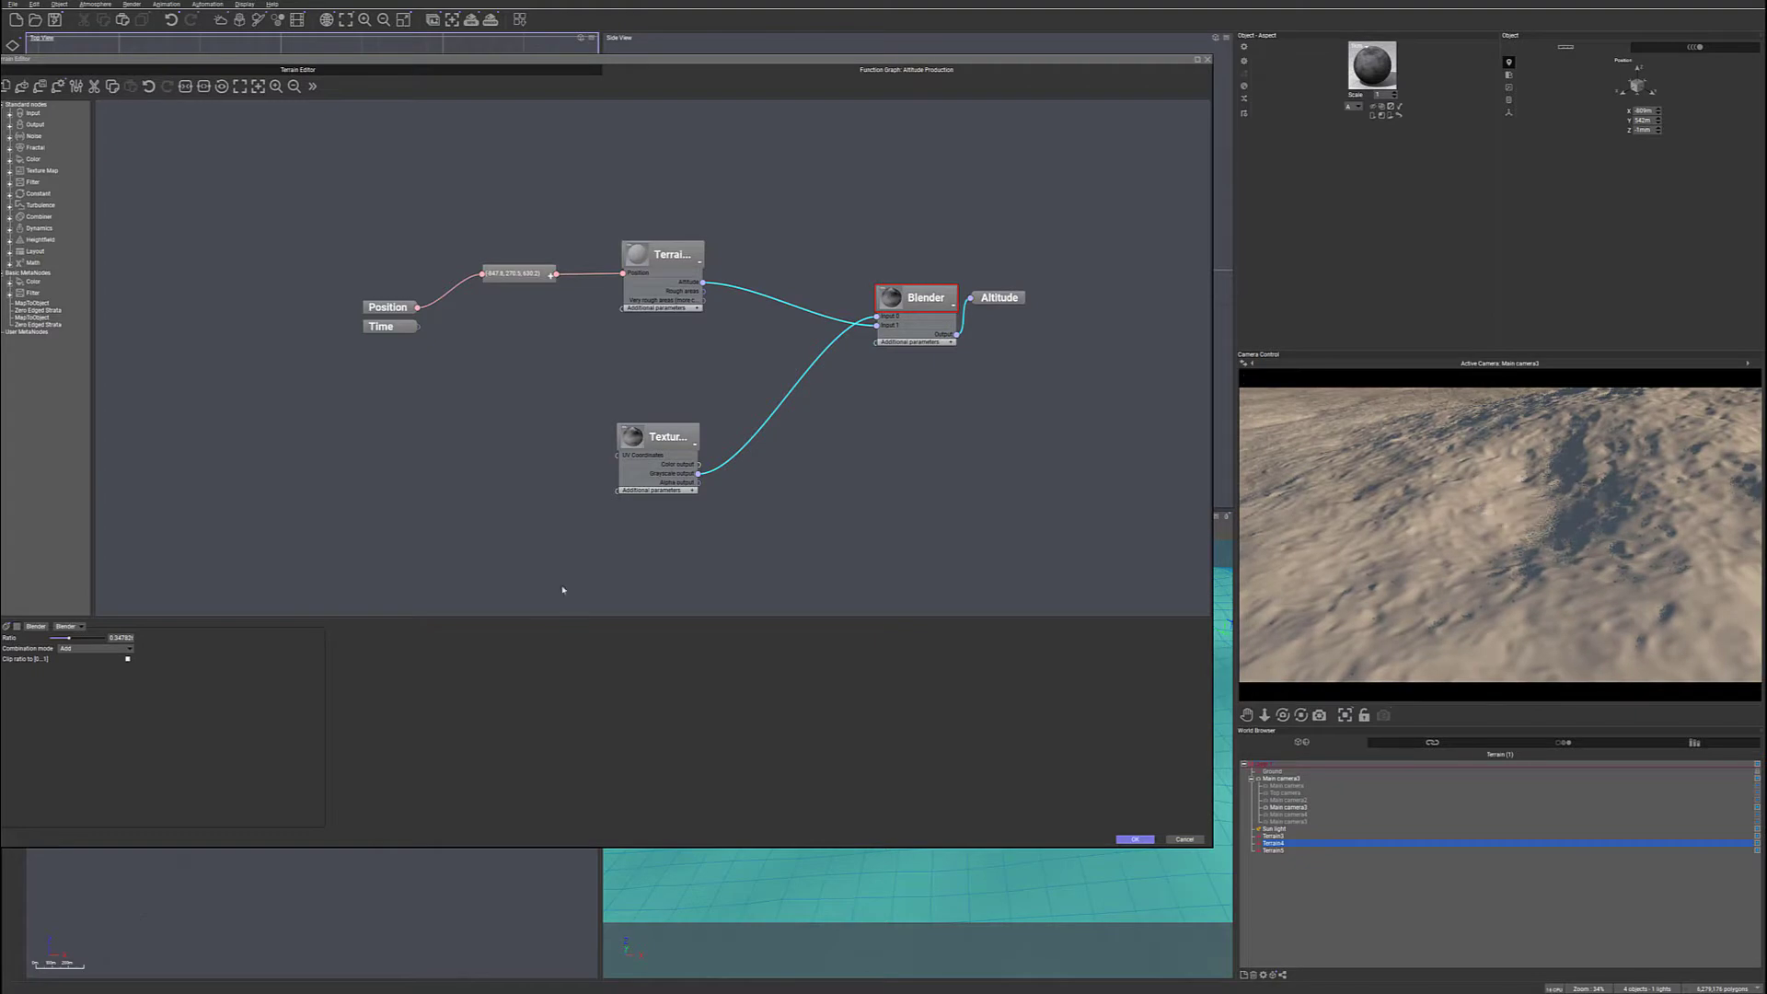
left_click(1119, 840)
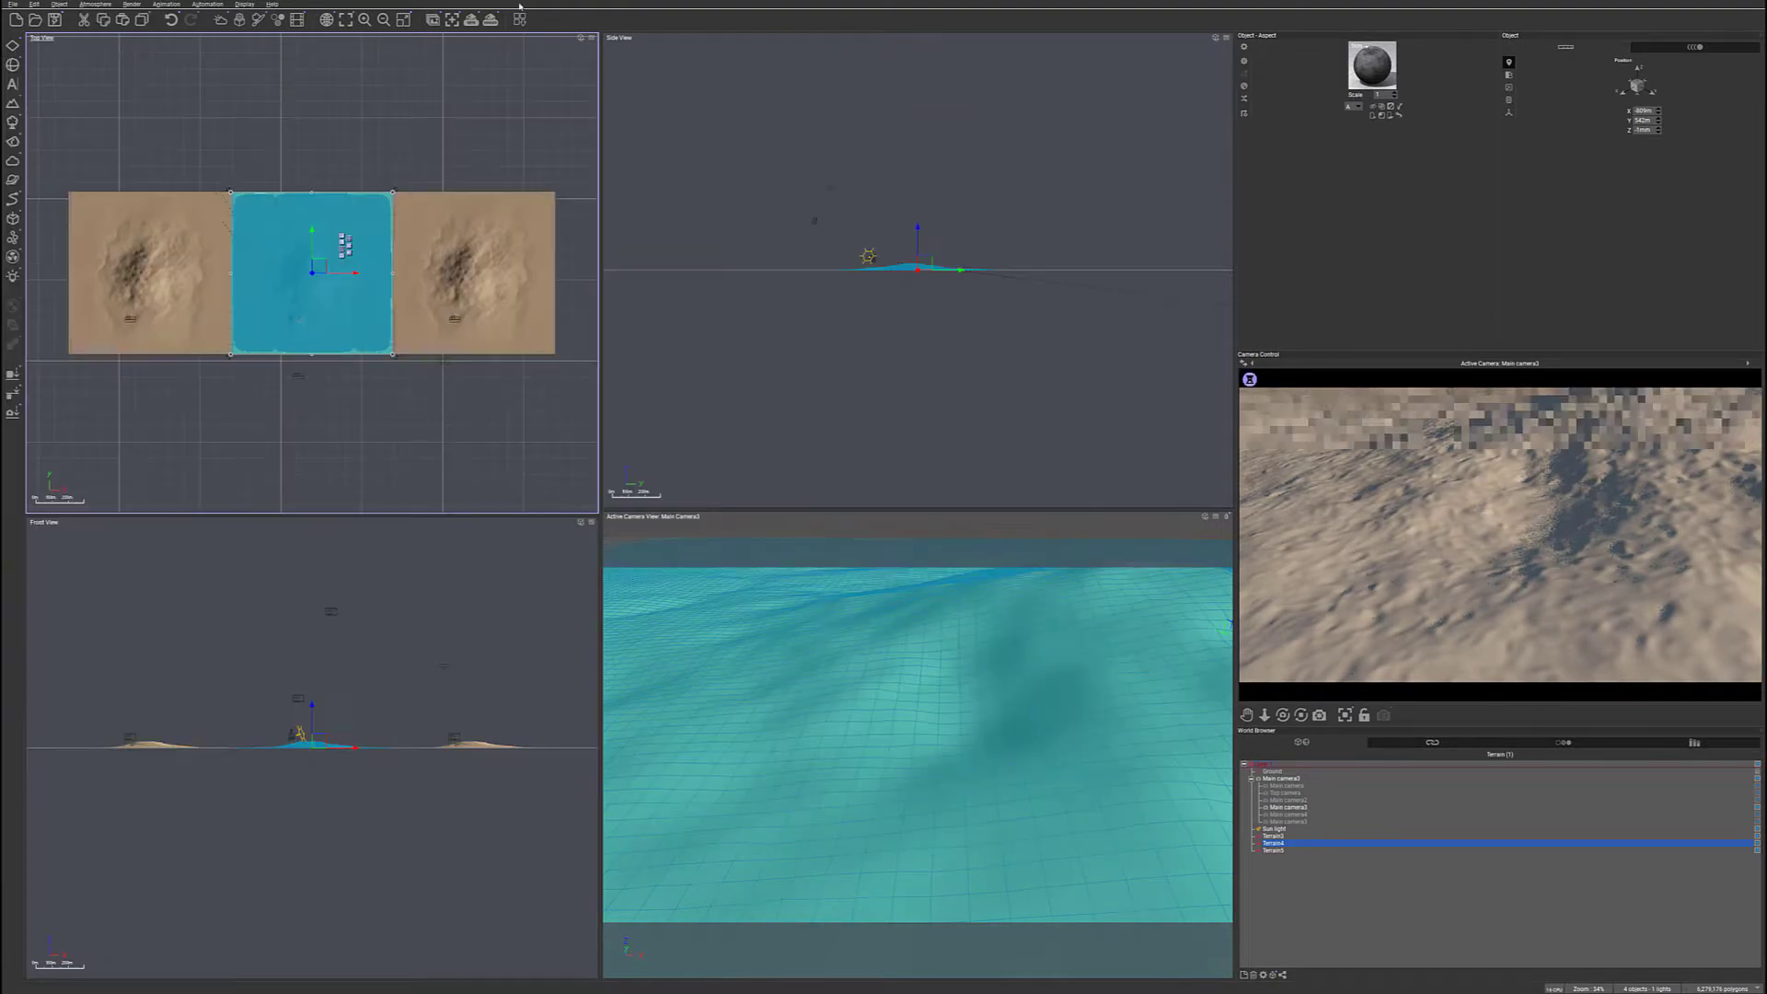
- Render the middle terrain from the close-up camera and display the first stacked render for comparison
key("ctrl+F9")
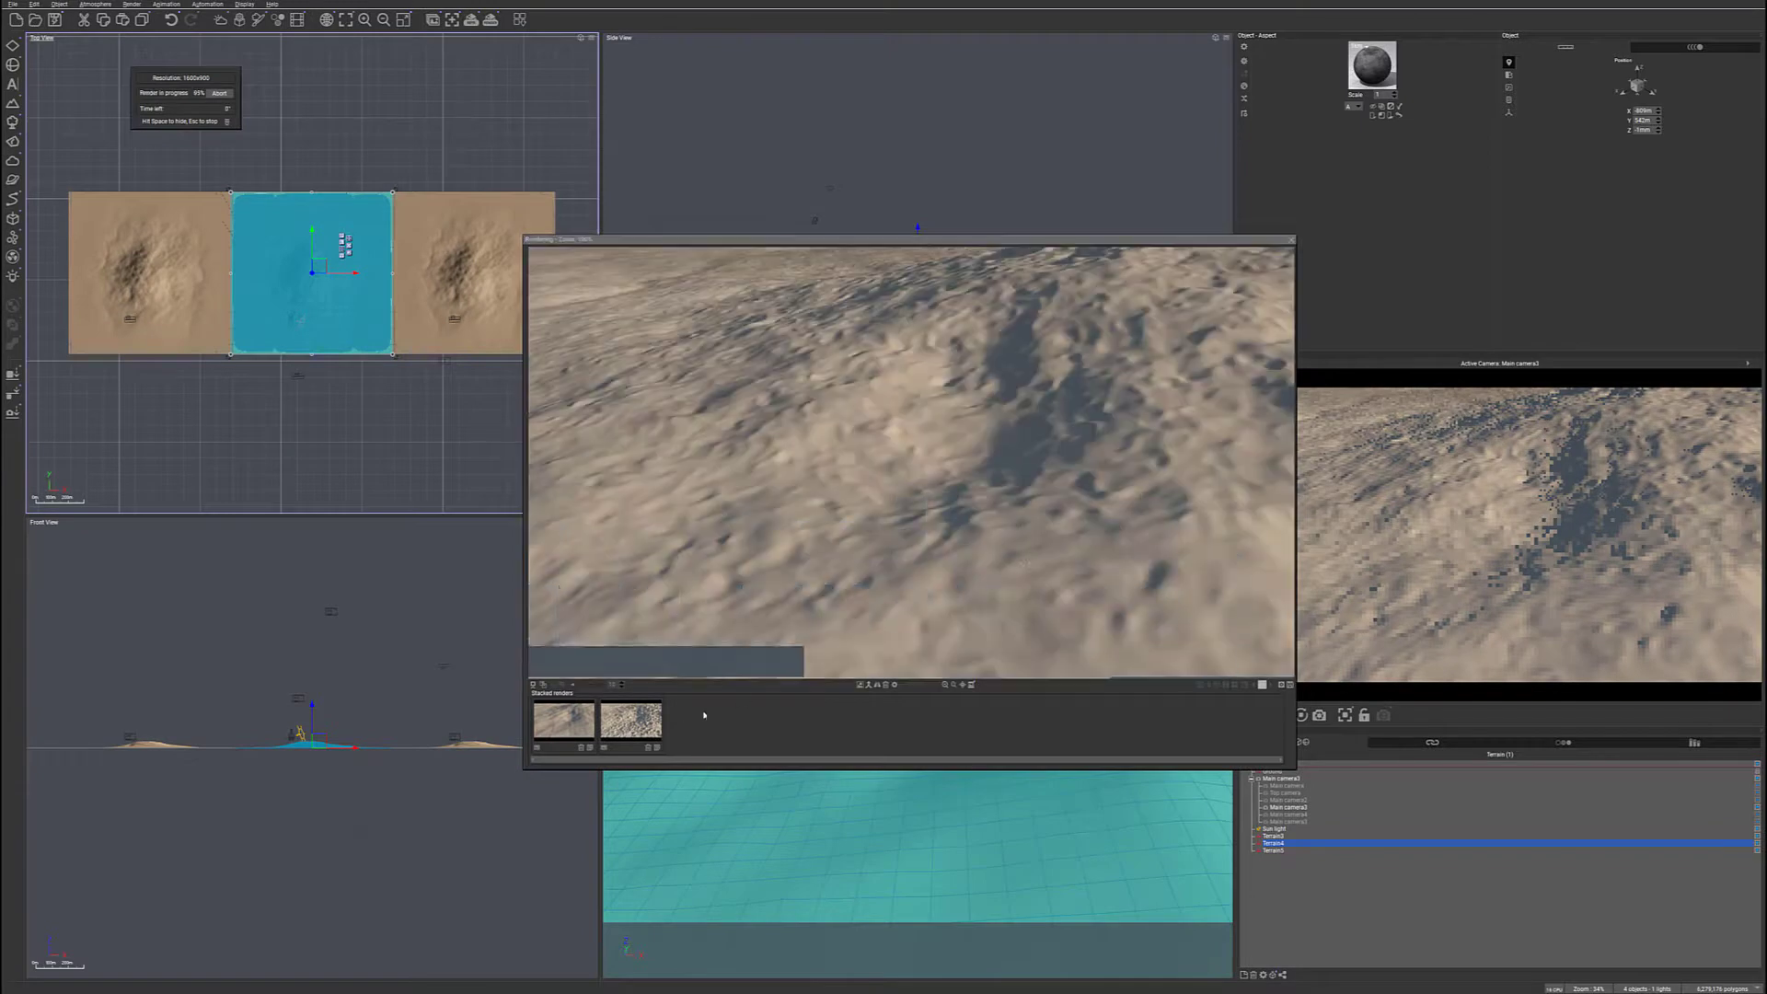
left_click(866, 283)
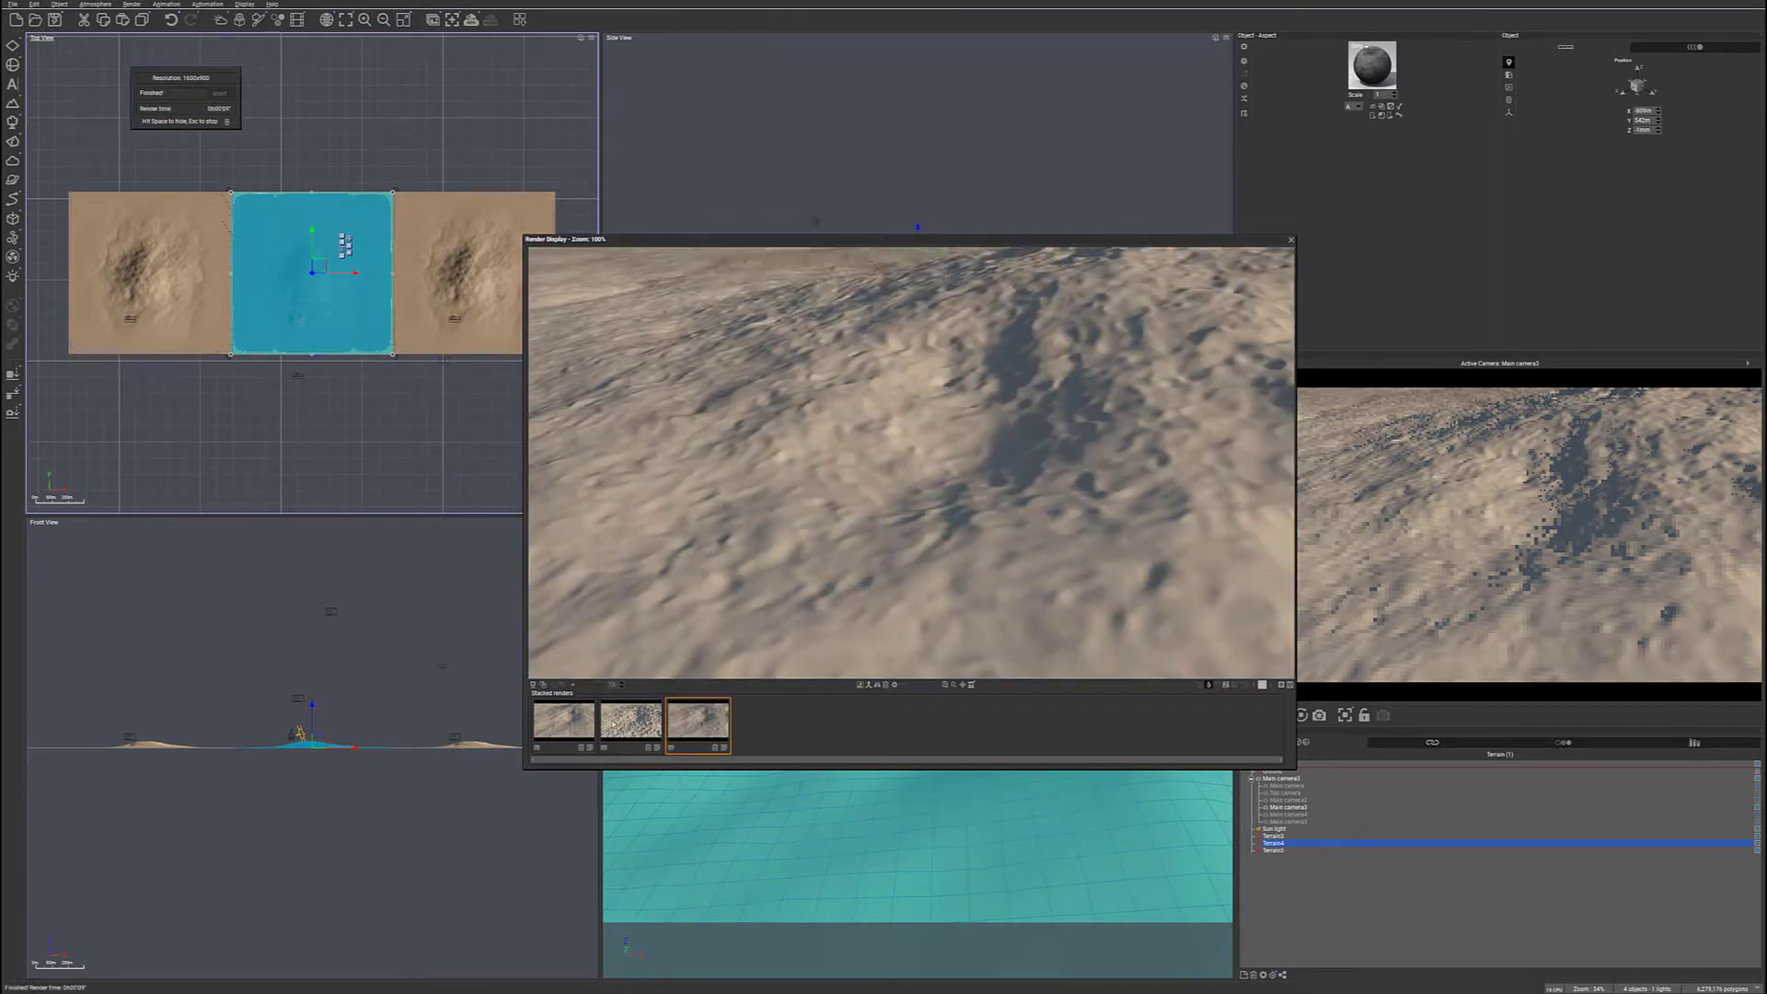
left_click(564, 723)
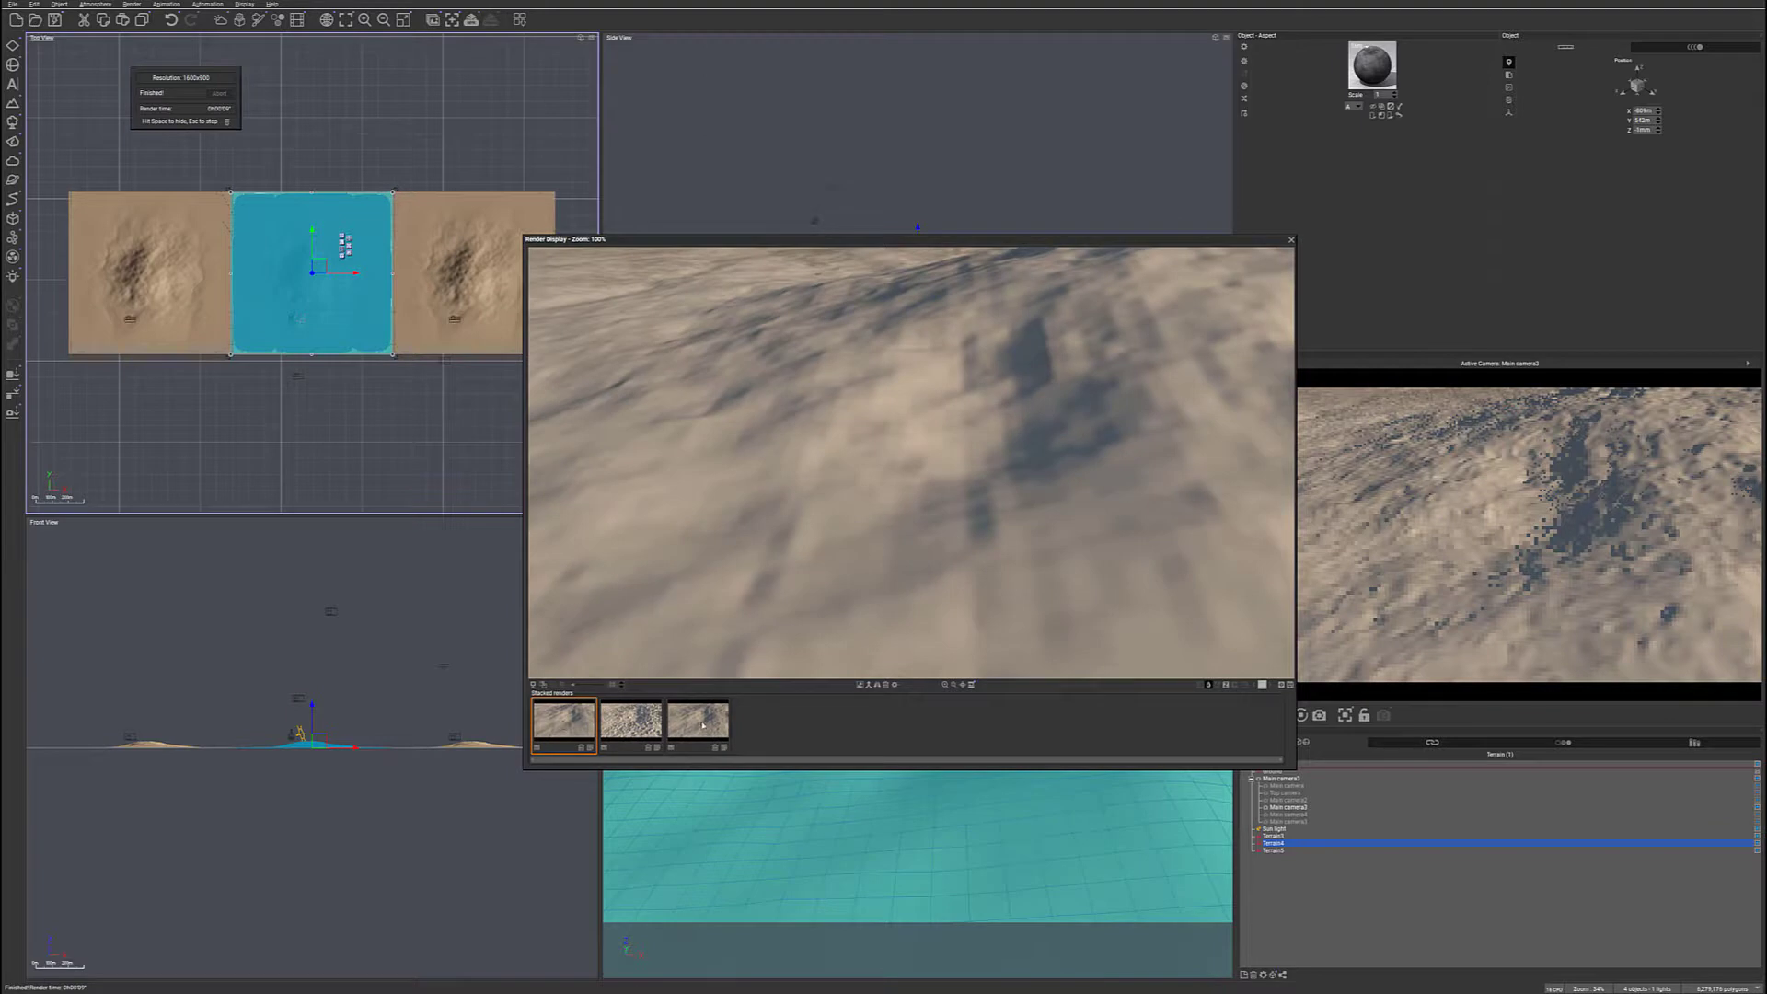
- Compare the first stacked render with the second and third ones, and close the render display
left_click(628, 724)
left_click(697, 722)
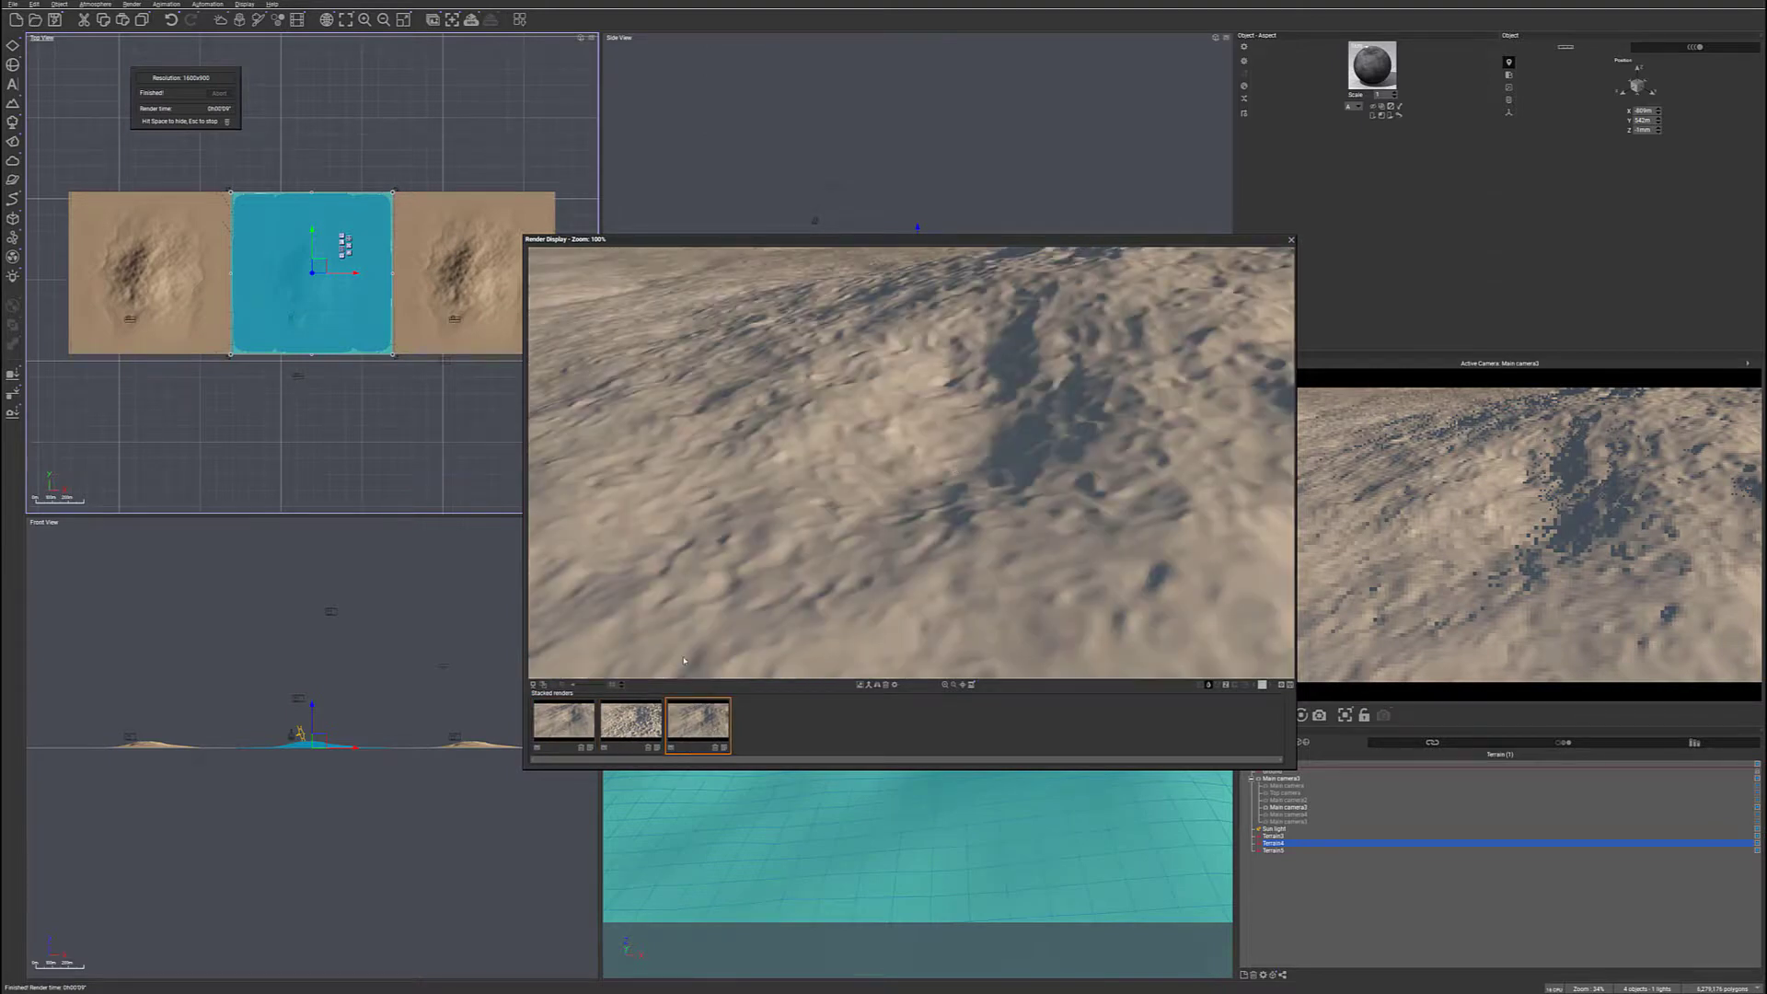
left_click(553, 726)
left_click(713, 725)
left_click(563, 727)
left_click(721, 727)
left_click(1292, 240)
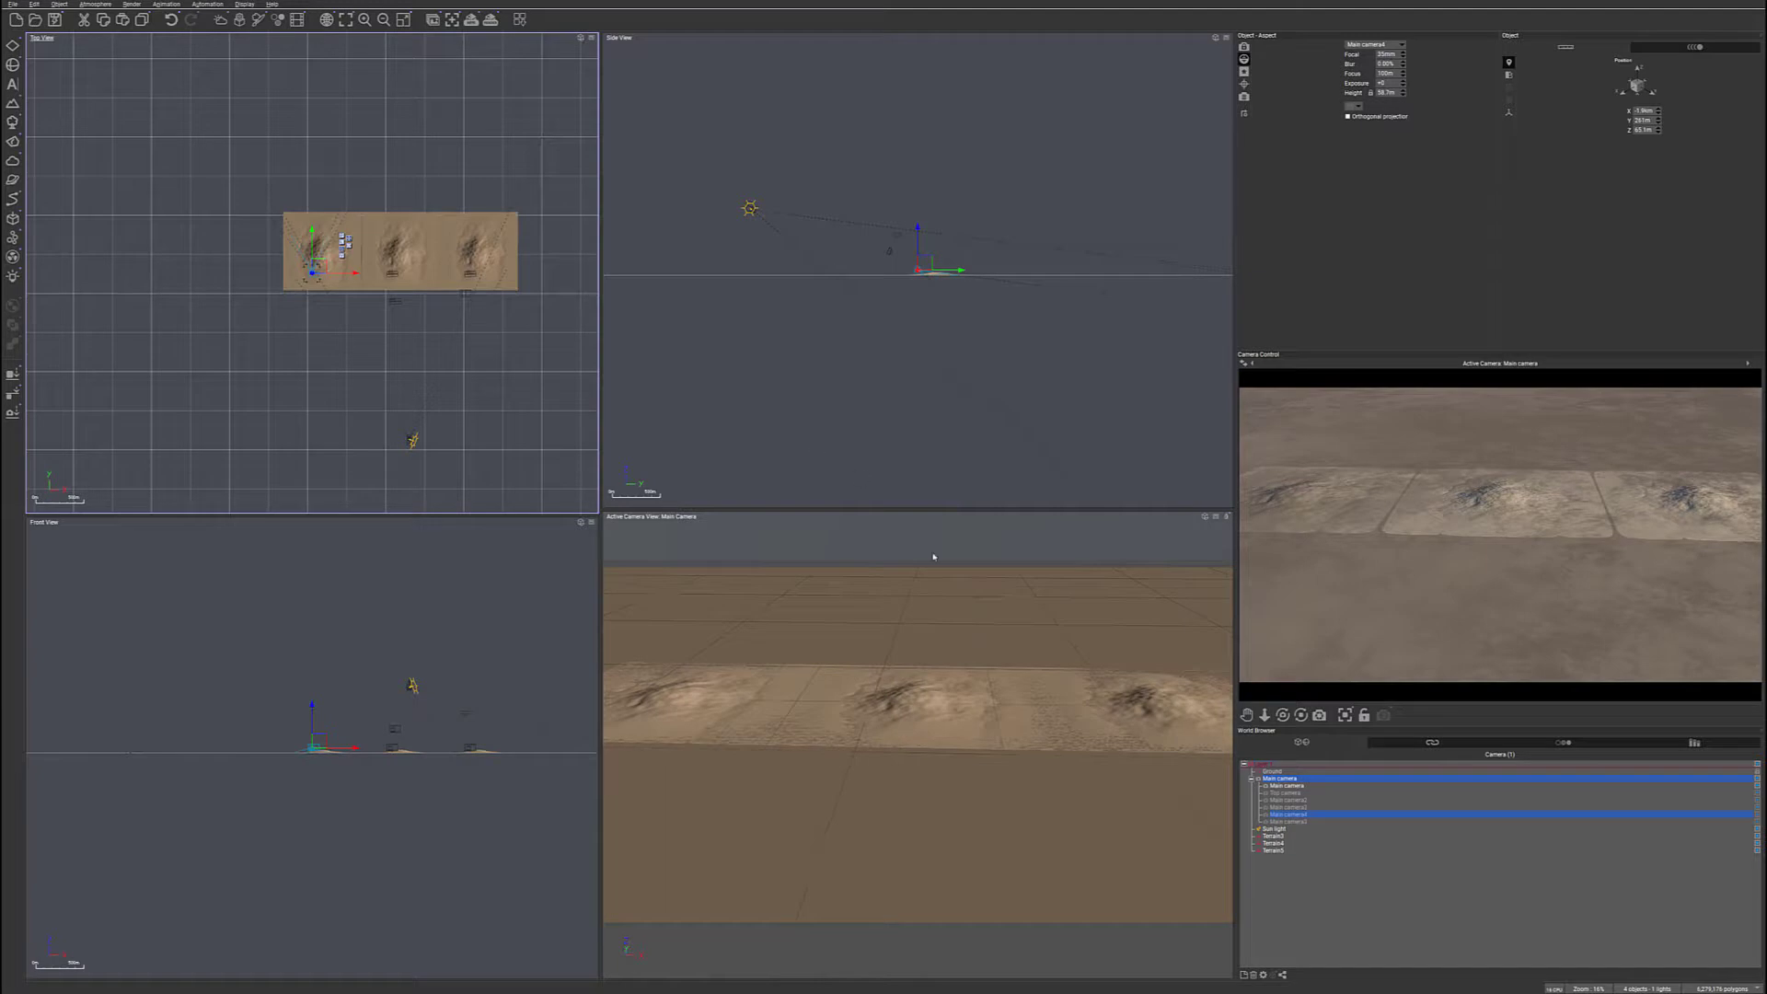
- Activate Main camera4 for a close-up of the leftmost terrain and open that terrain's altitude function graph
left_click(1276, 851)
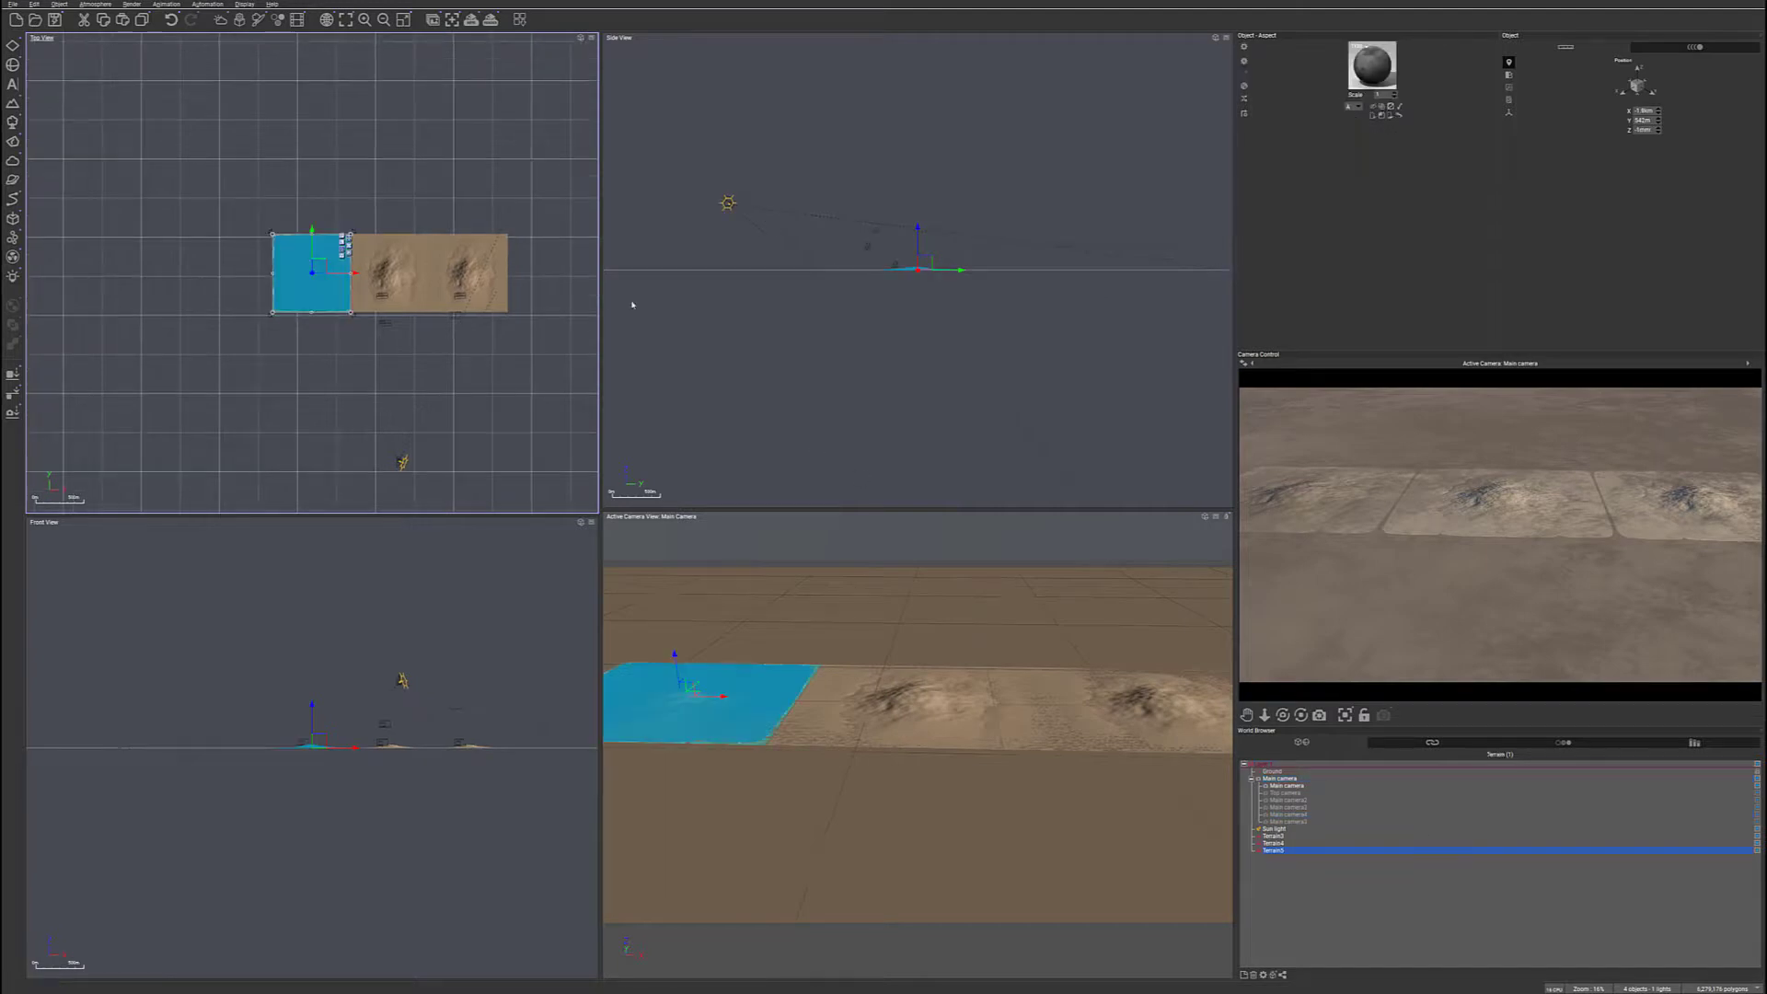
right_click_drag(345, 362, 406, 354)
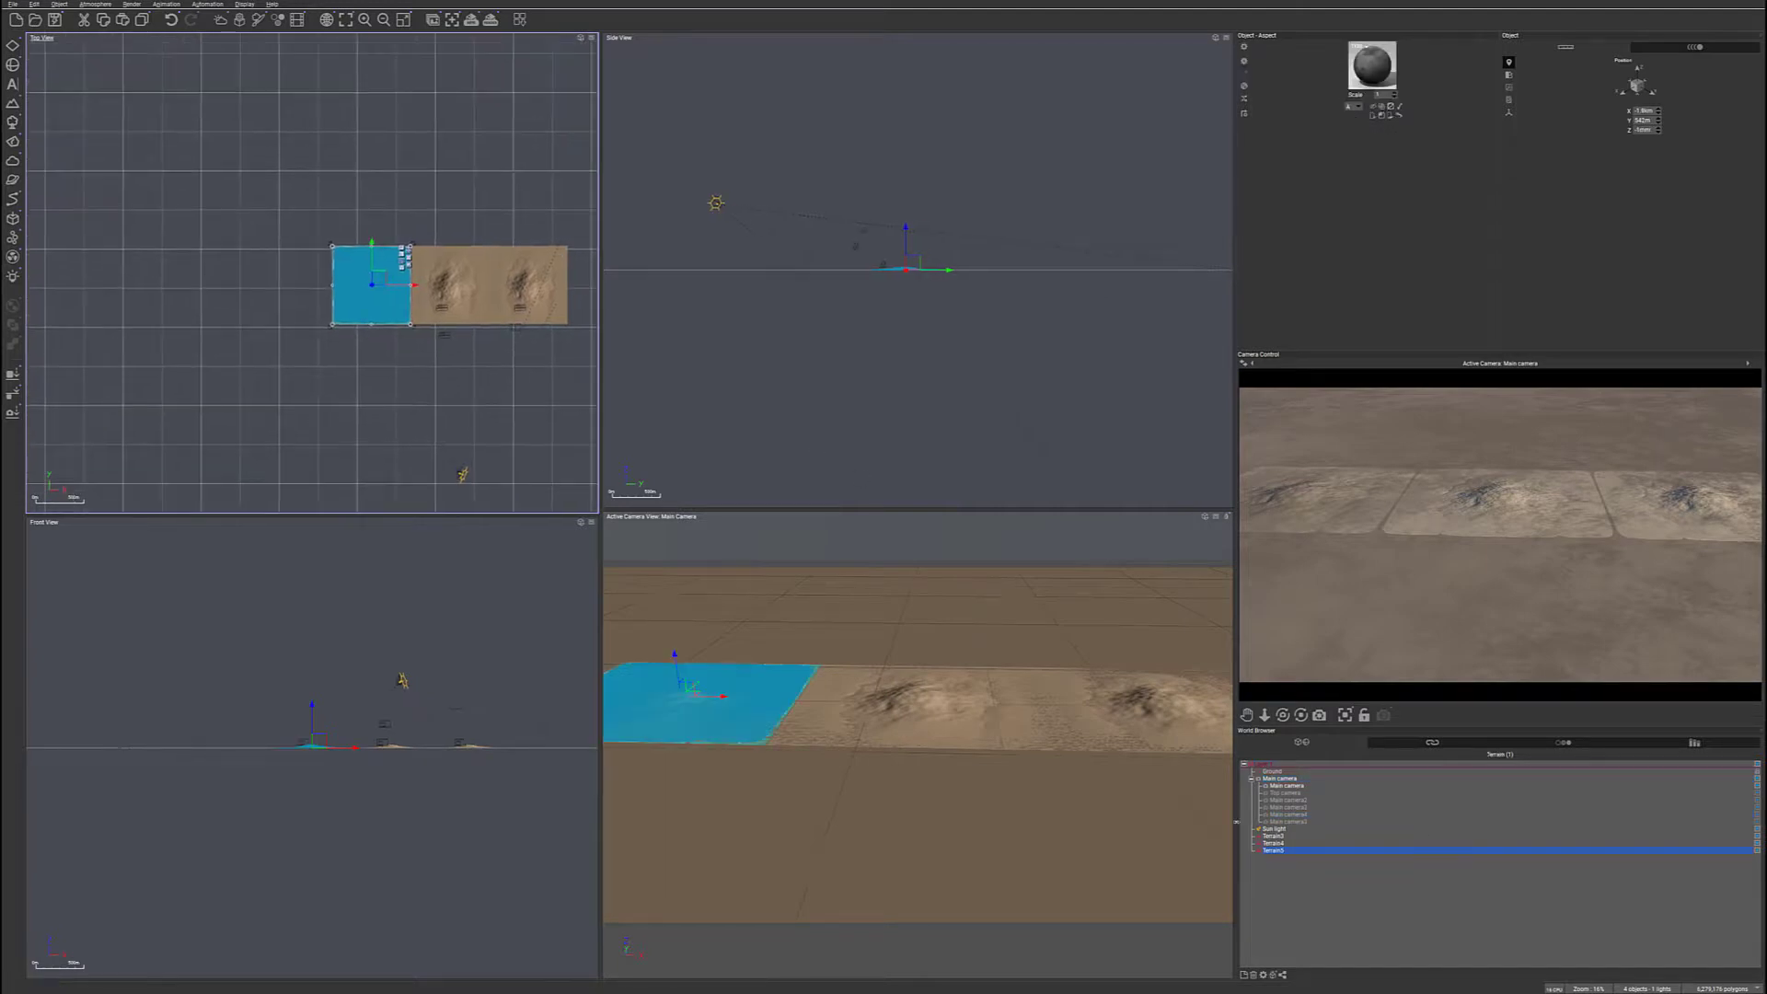
left_click(1299, 816)
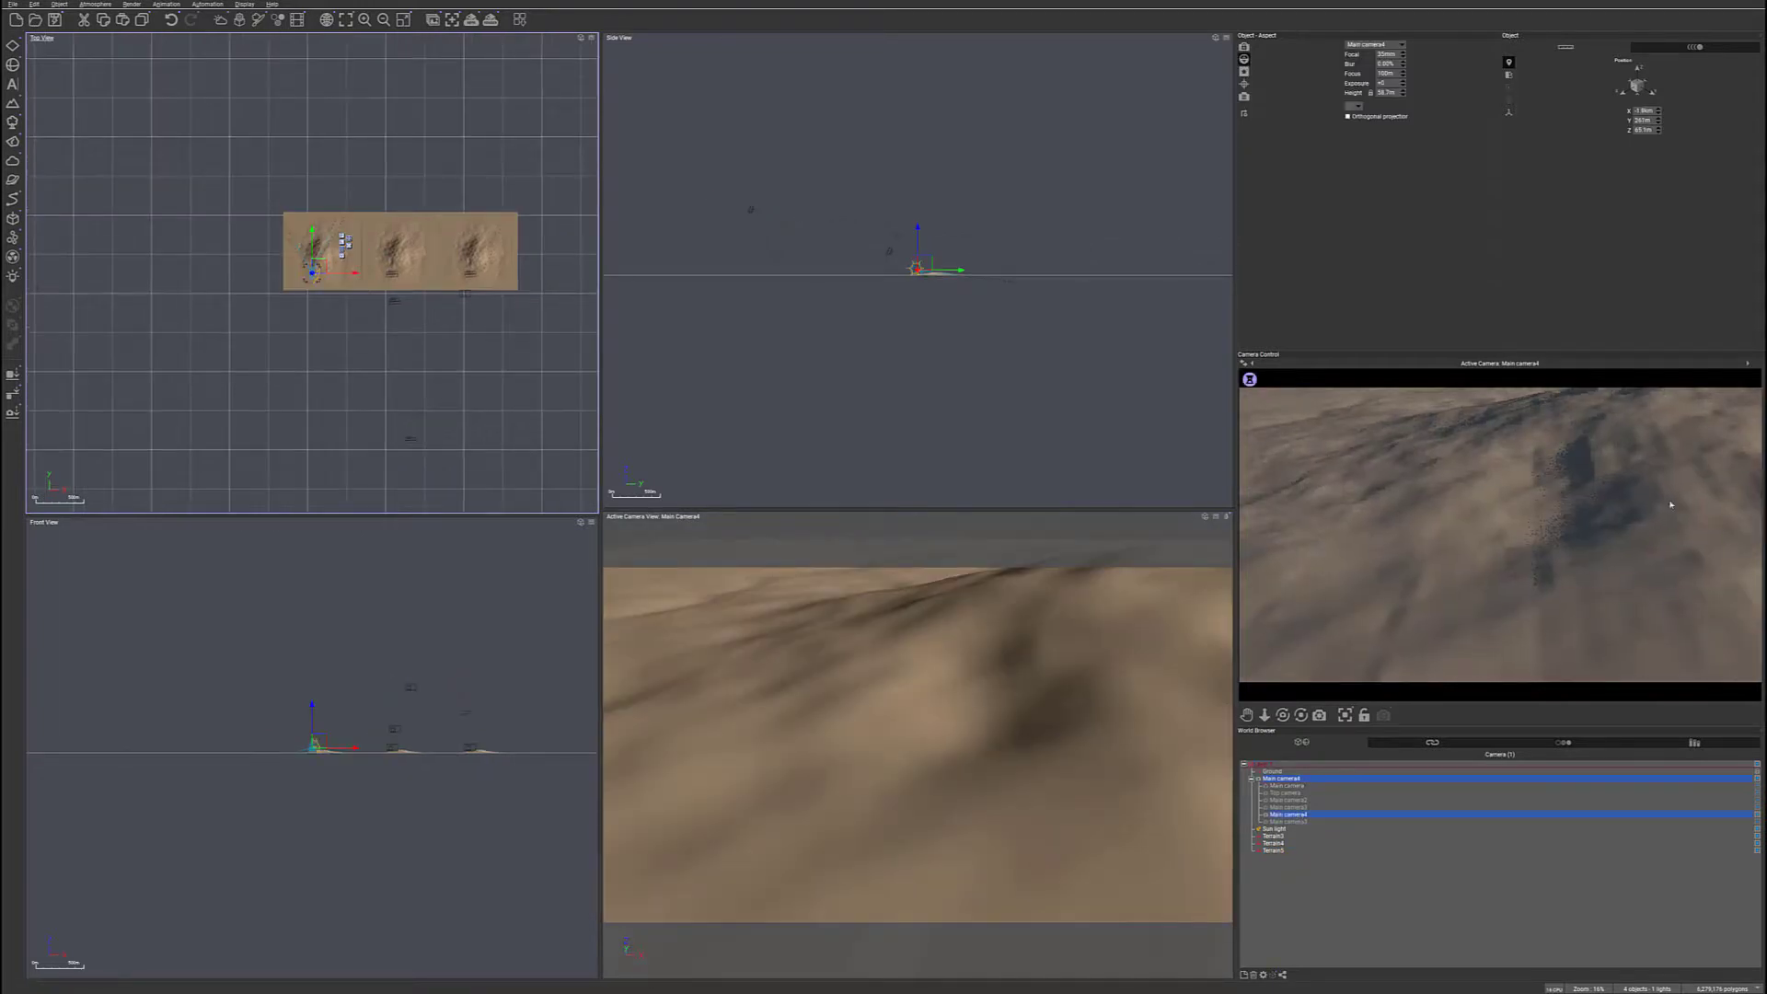
left_click(1276, 851)
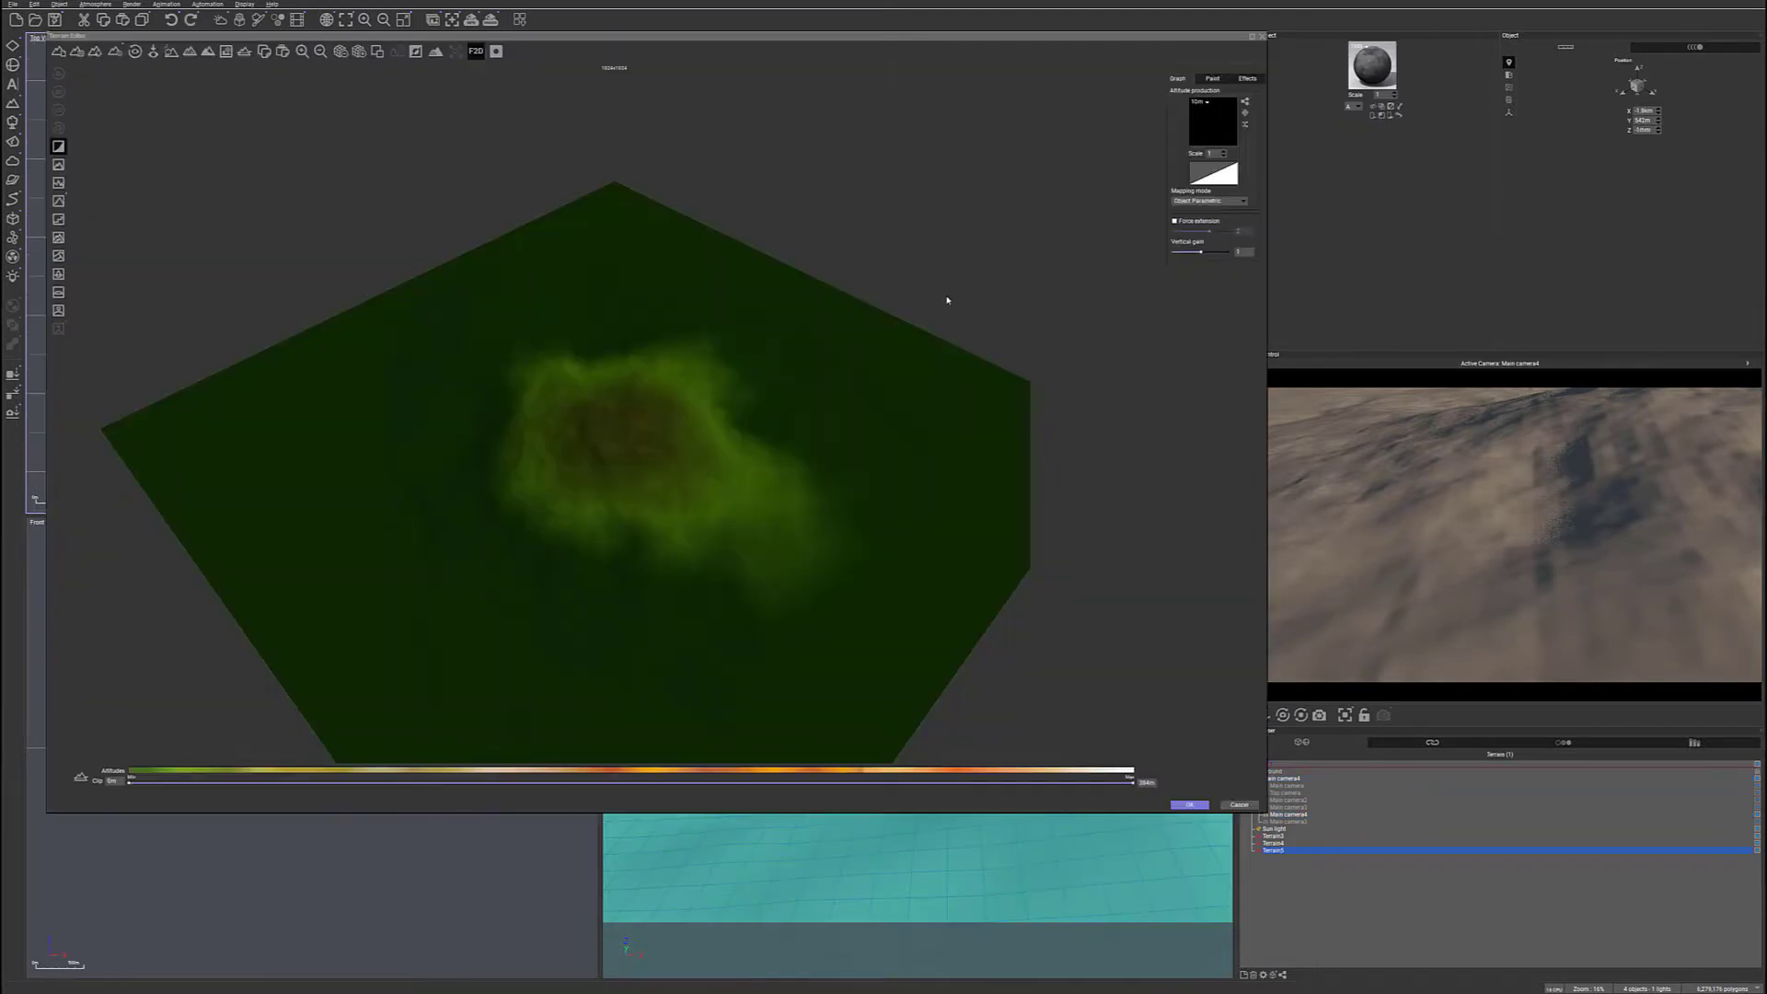
double_click(1211, 123)
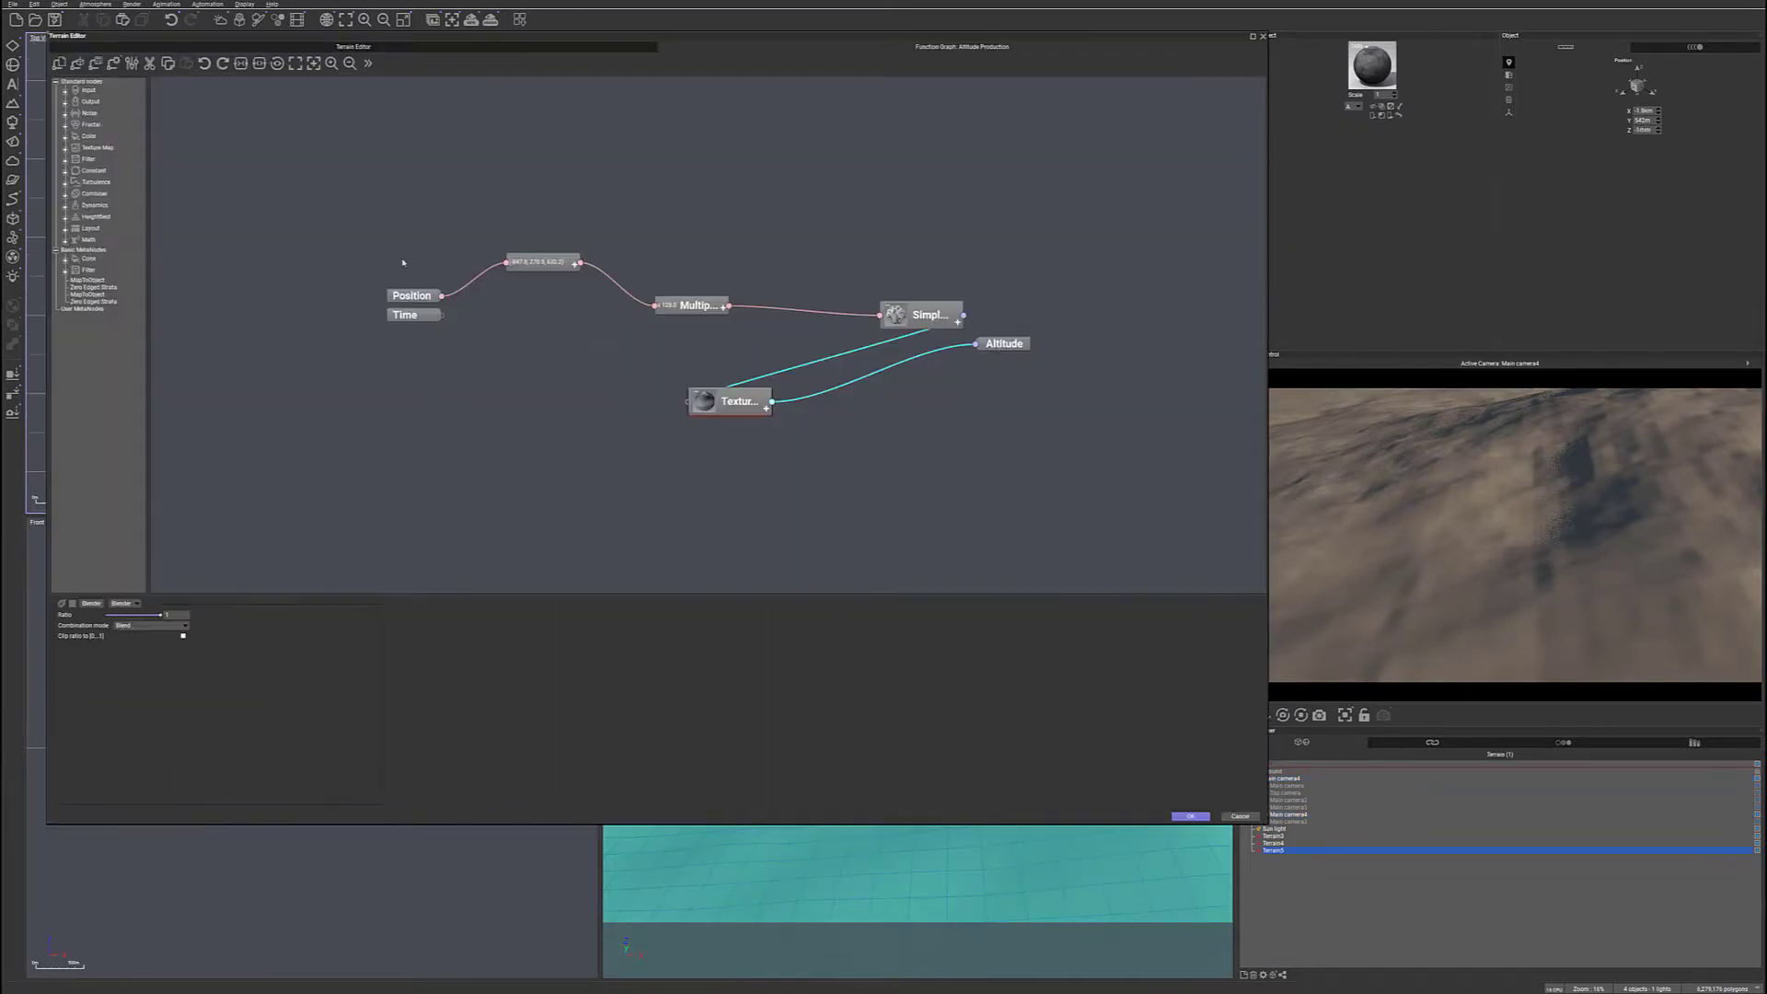
- Spread out the noise, Multiply, Position offset, Blender and Altitude nodes so the graph's links are easy to read
left_click_drag(921, 315, 753, 189)
left_click_drag(692, 305, 624, 185)
left_click_drag(552, 269, 437, 215)
left_click_drag(726, 409, 871, 328)
left_click_drag(983, 355, 1017, 307)
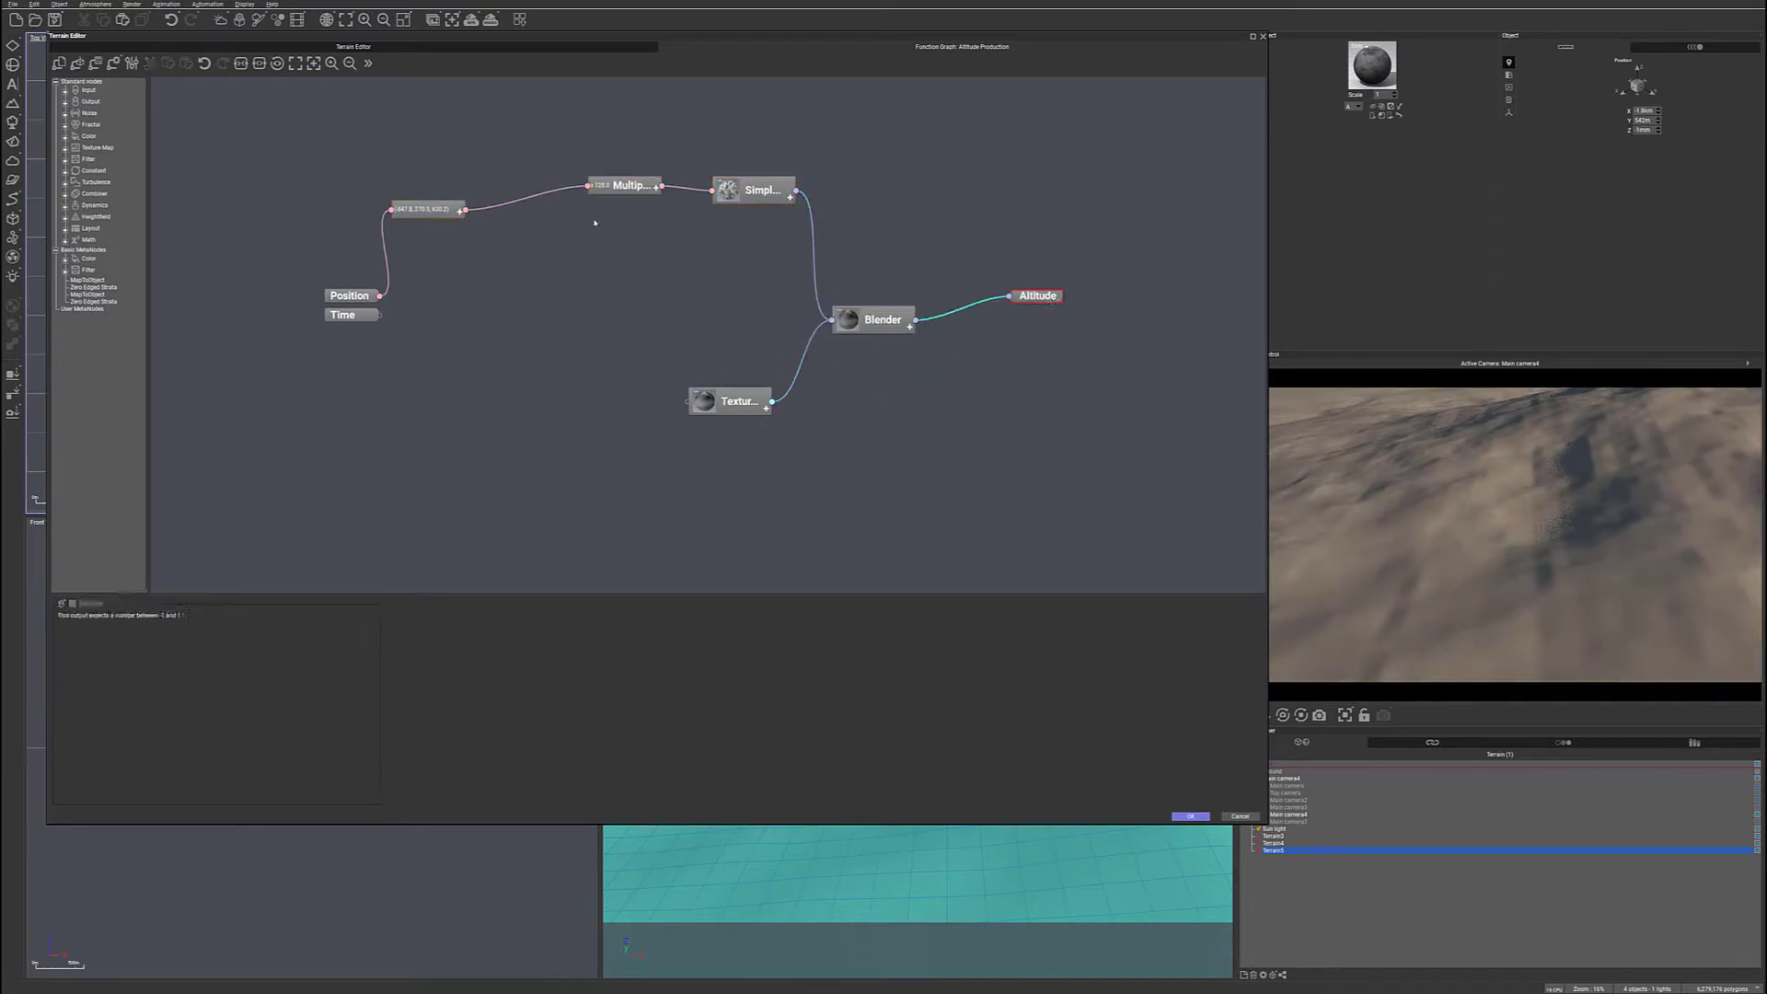
- Set the Texture Map node's interpolation type to Bicubic and refresh the camera preview
left_click(742, 401)
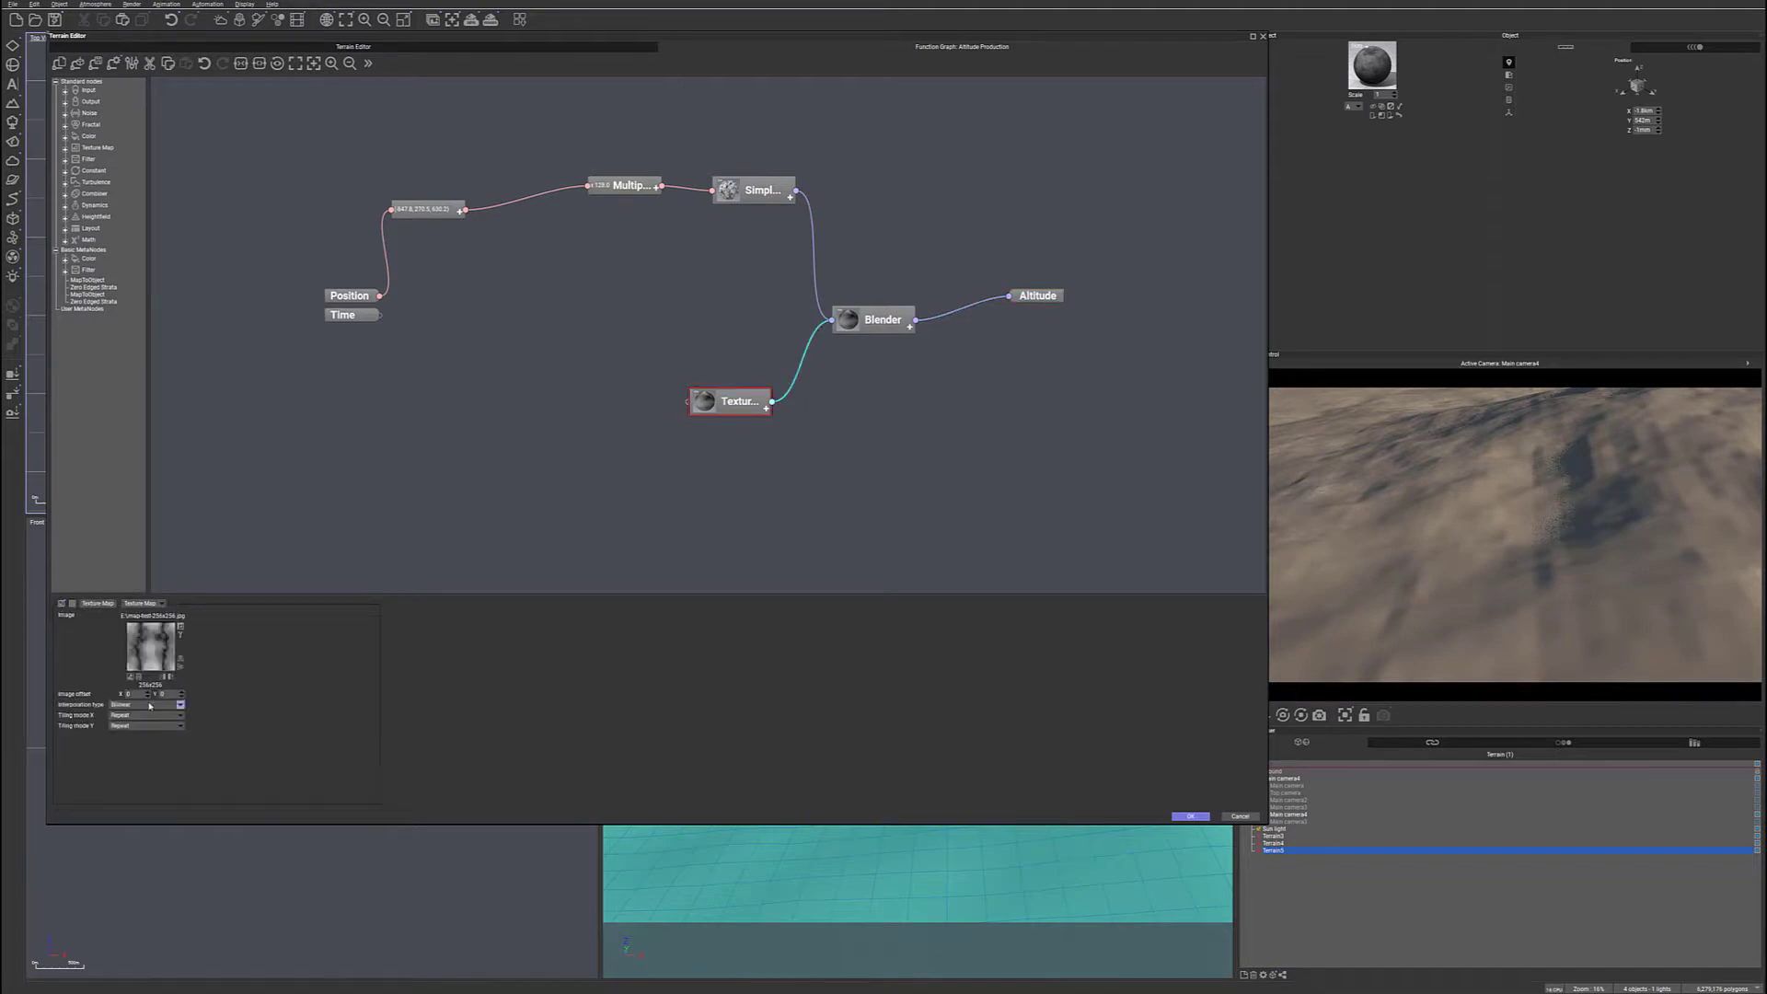
left_click(149, 705)
left_click(144, 735)
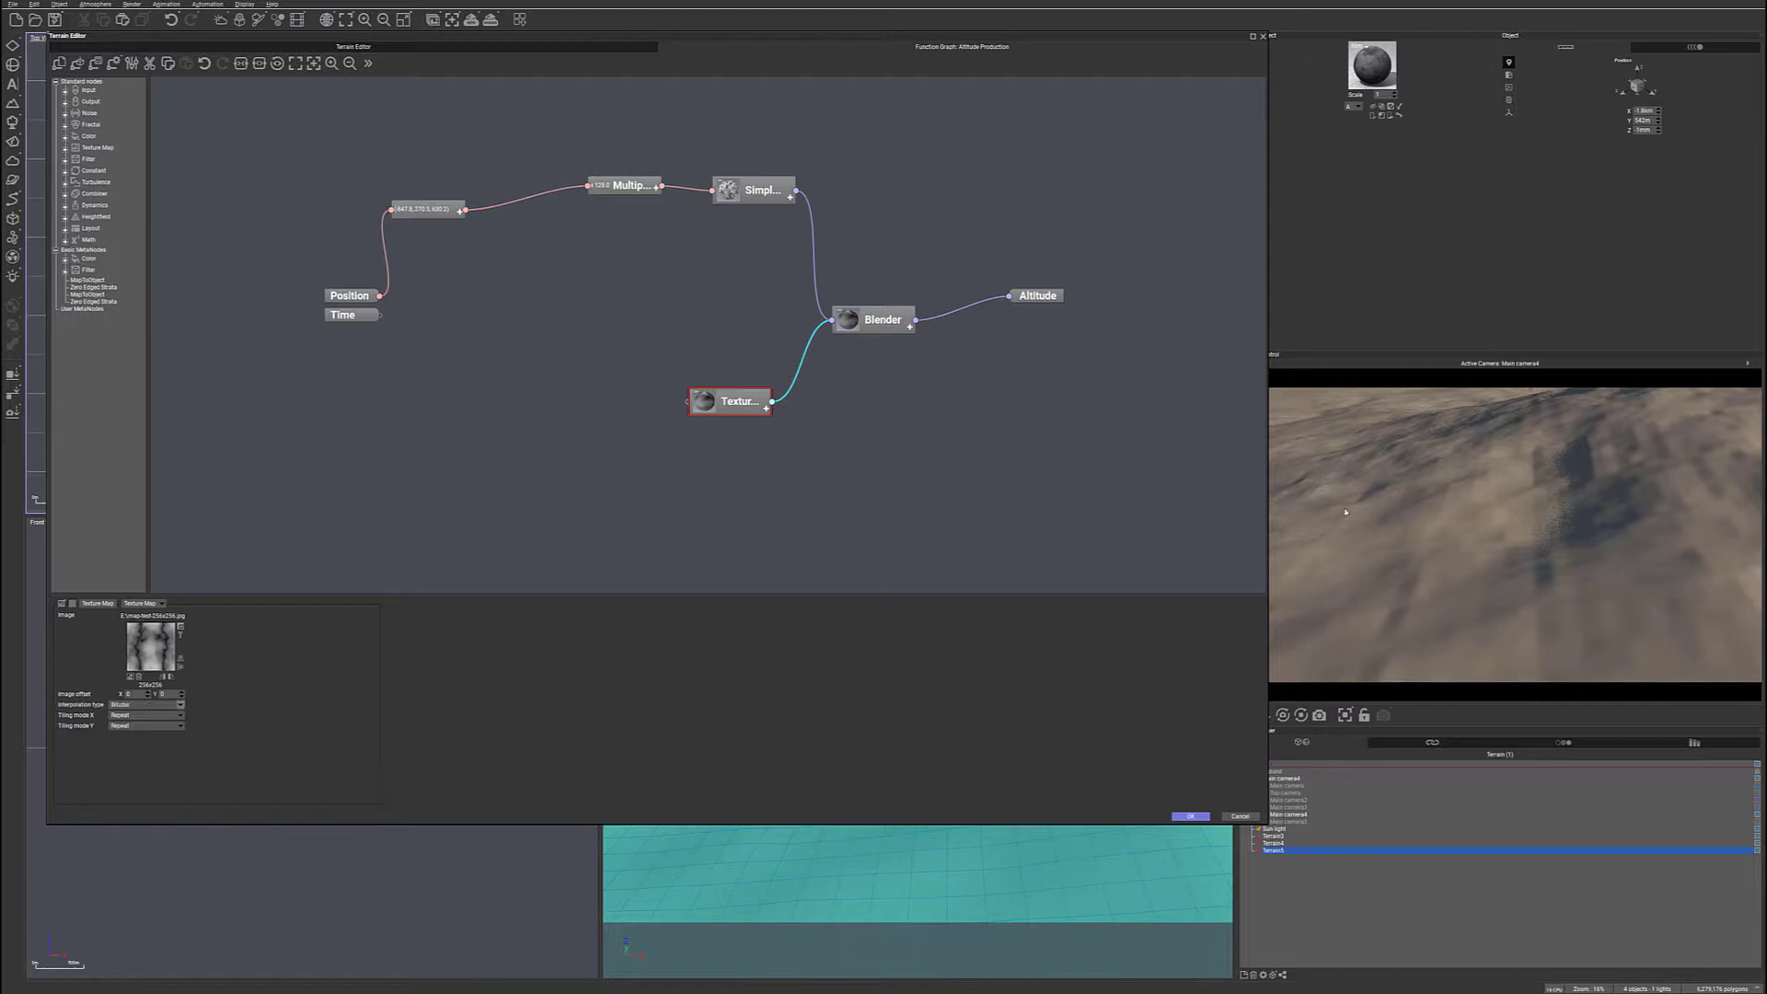
right_click(1589, 559)
left_click(1609, 569)
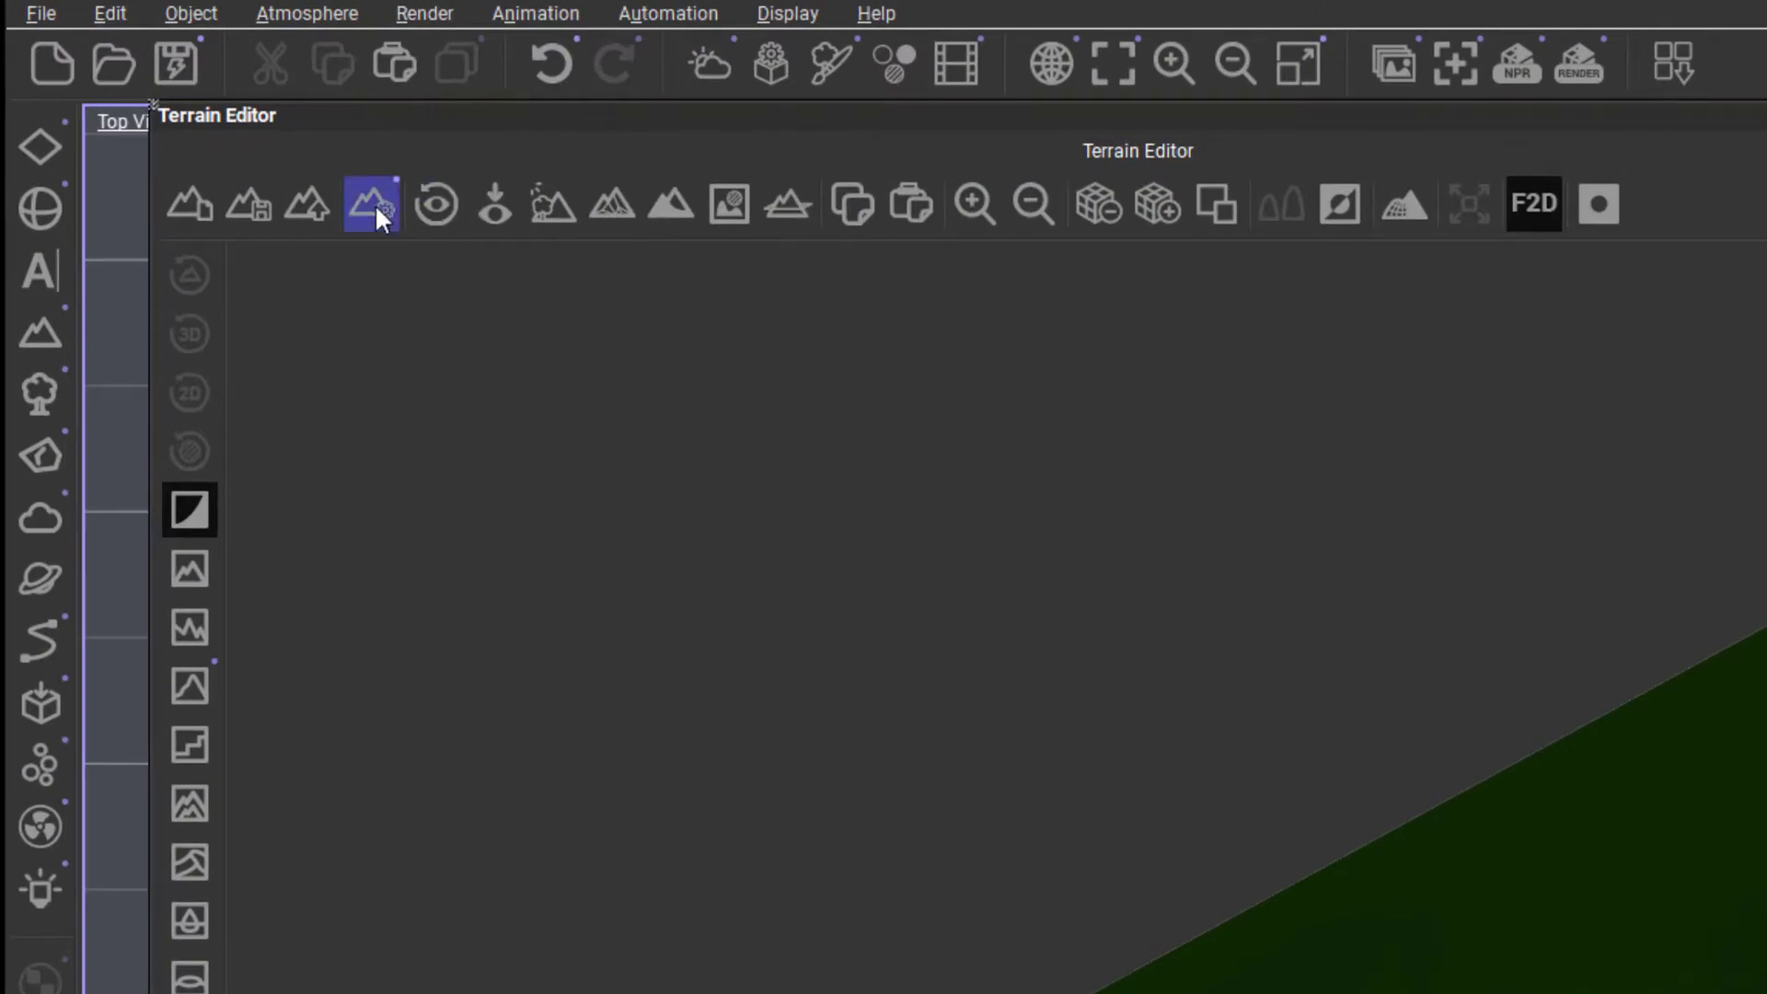
- Convert the leftmost terrain to a procedural terrain and examine its mesh from above
left_click(374, 204)
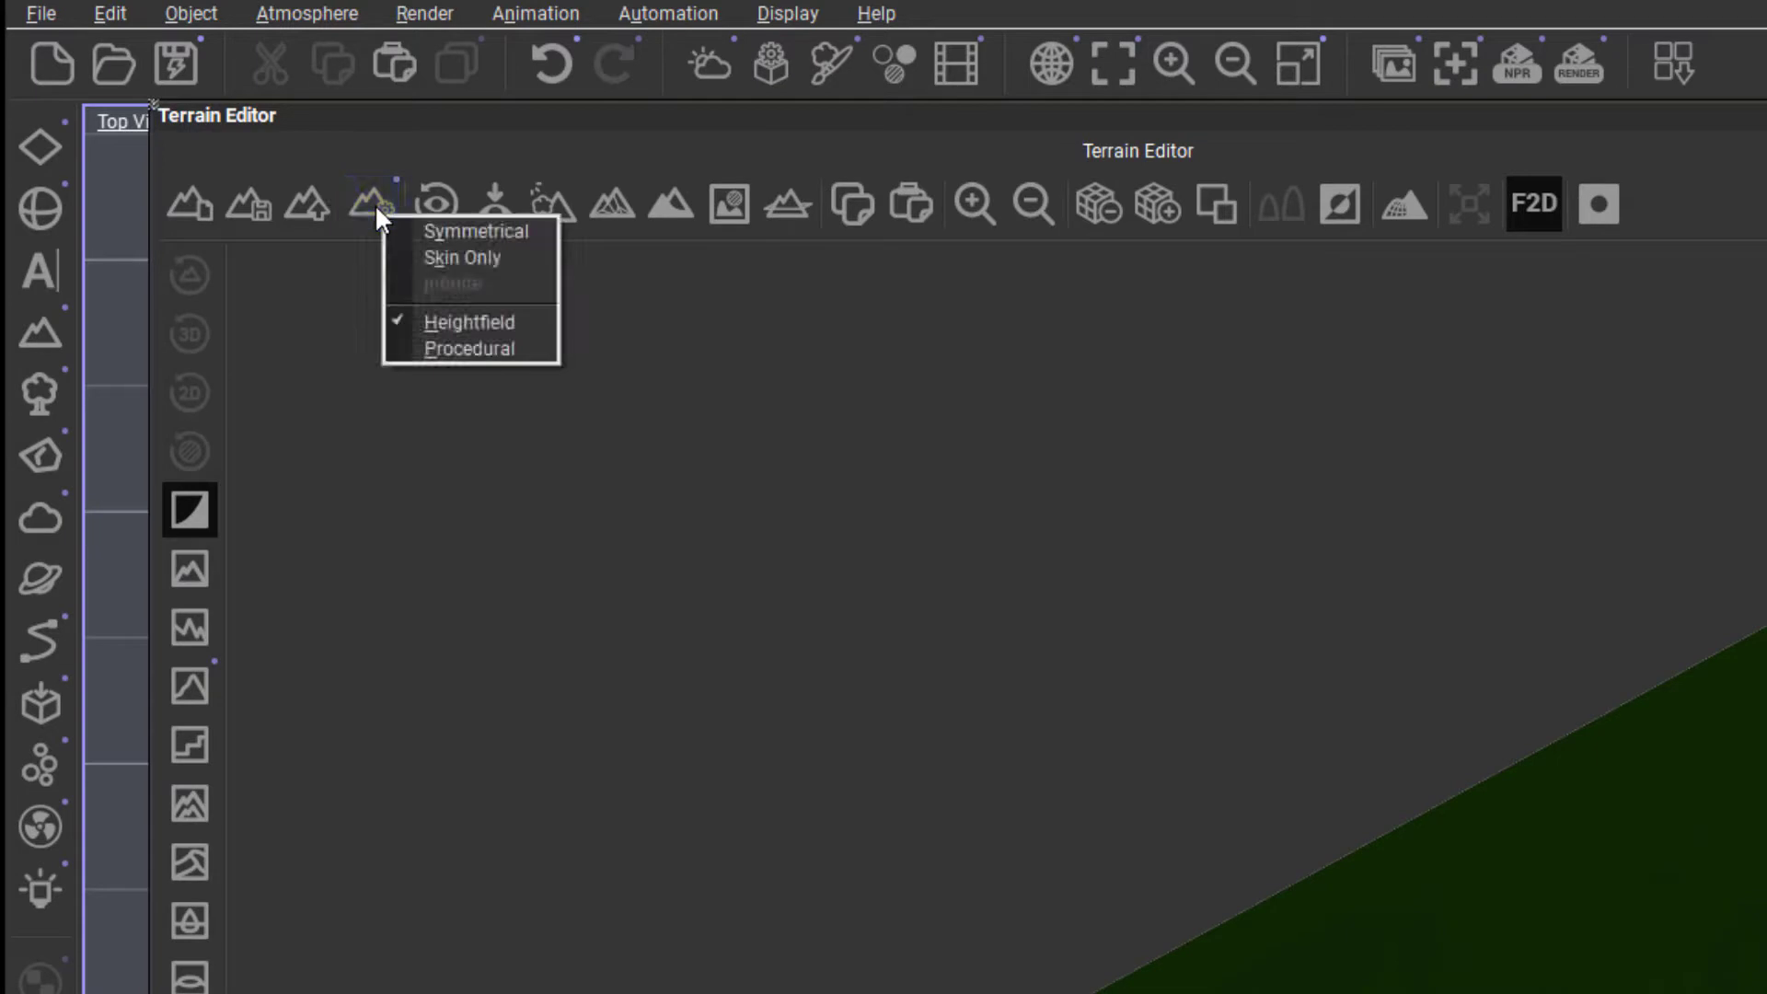
left_click(469, 349)
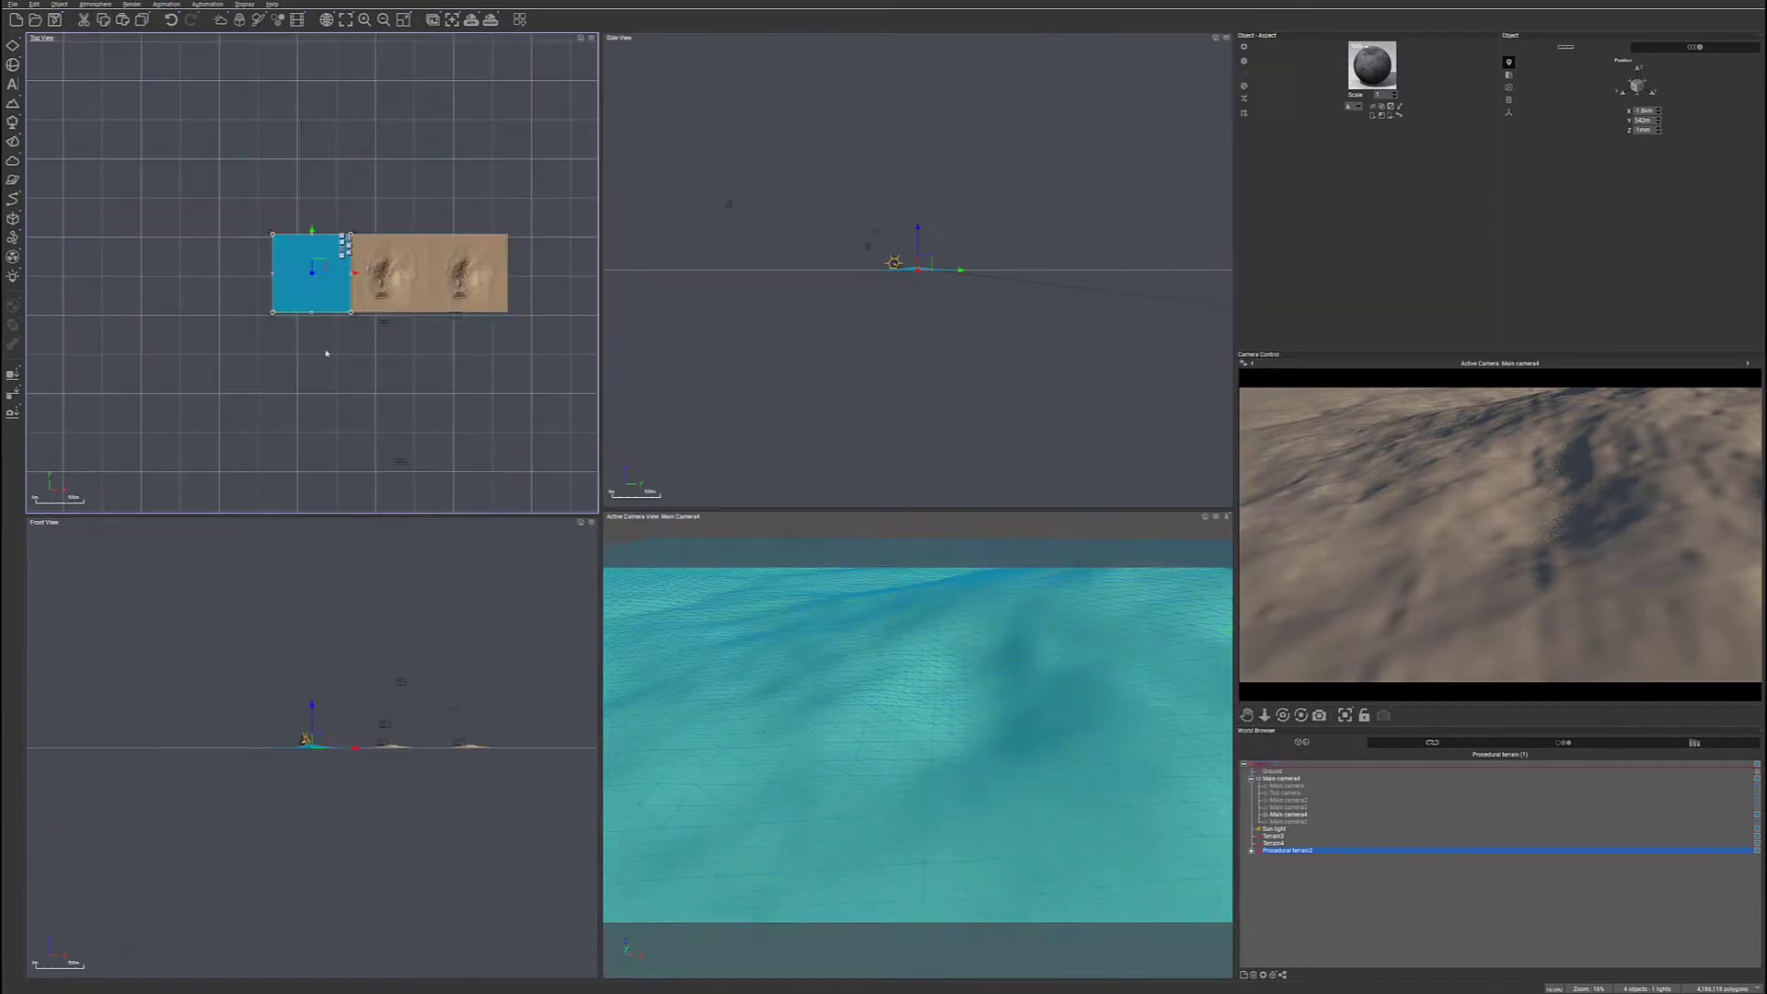
scroll(299, 285, "up", 7)
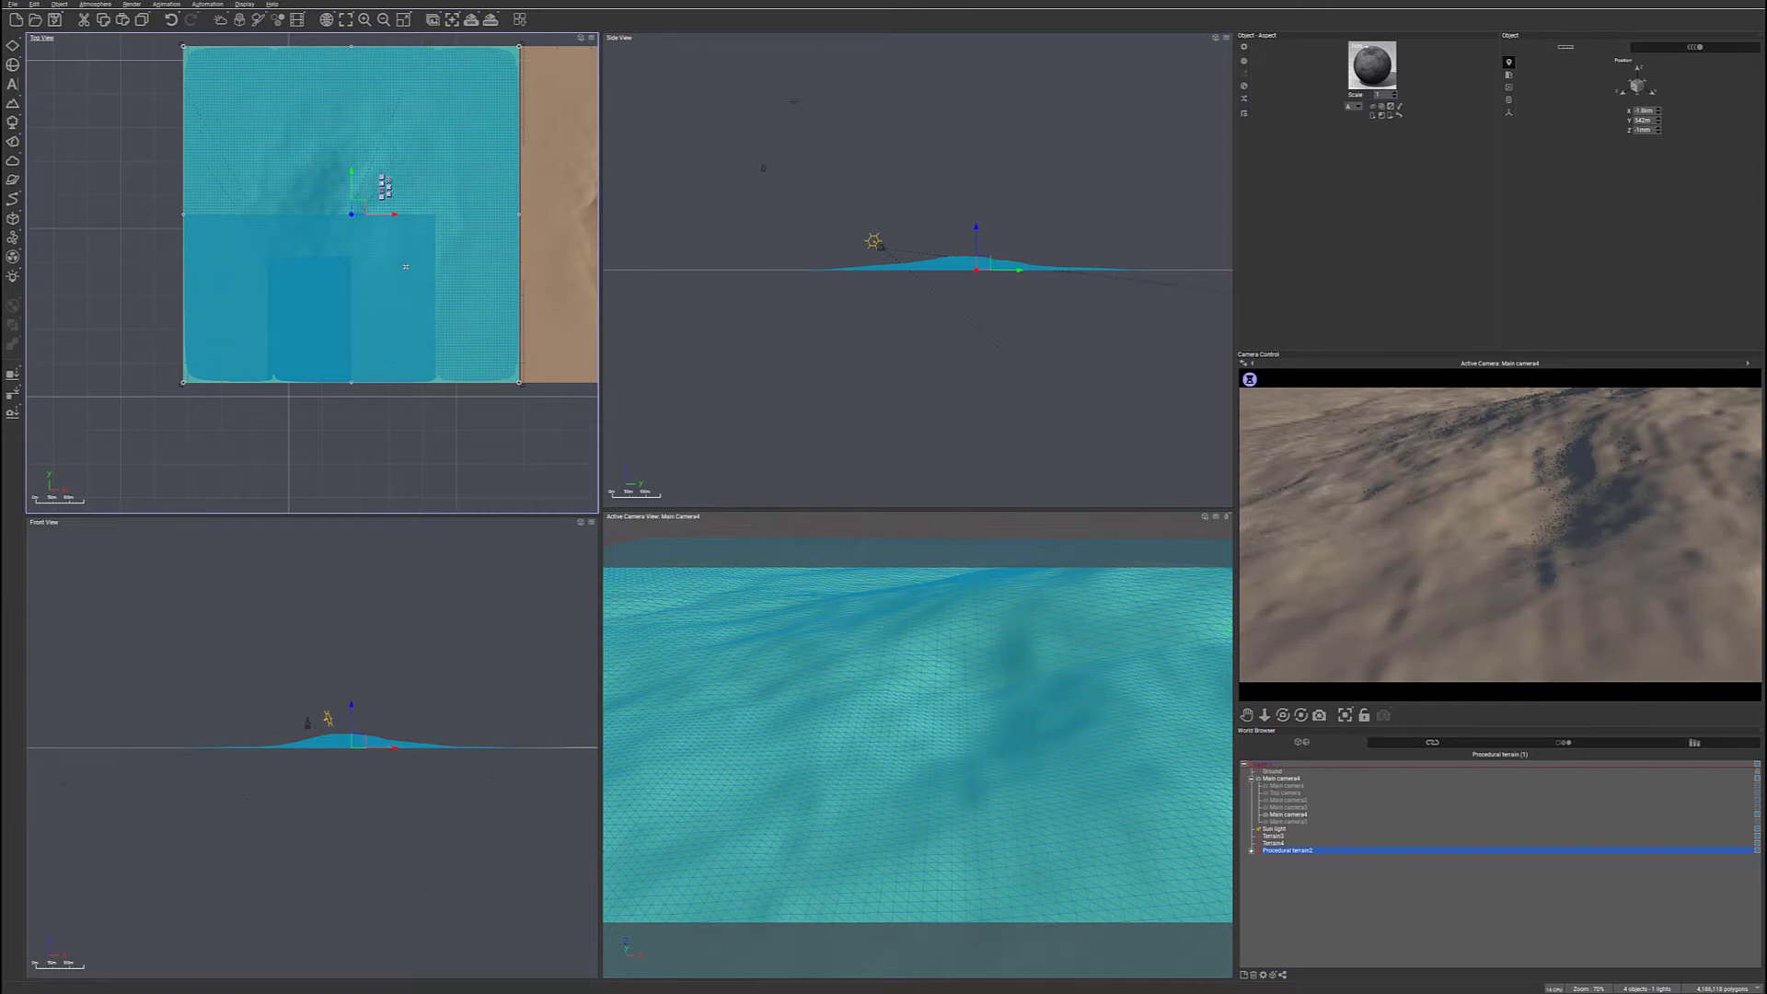
scroll(406, 267, "up", 4)
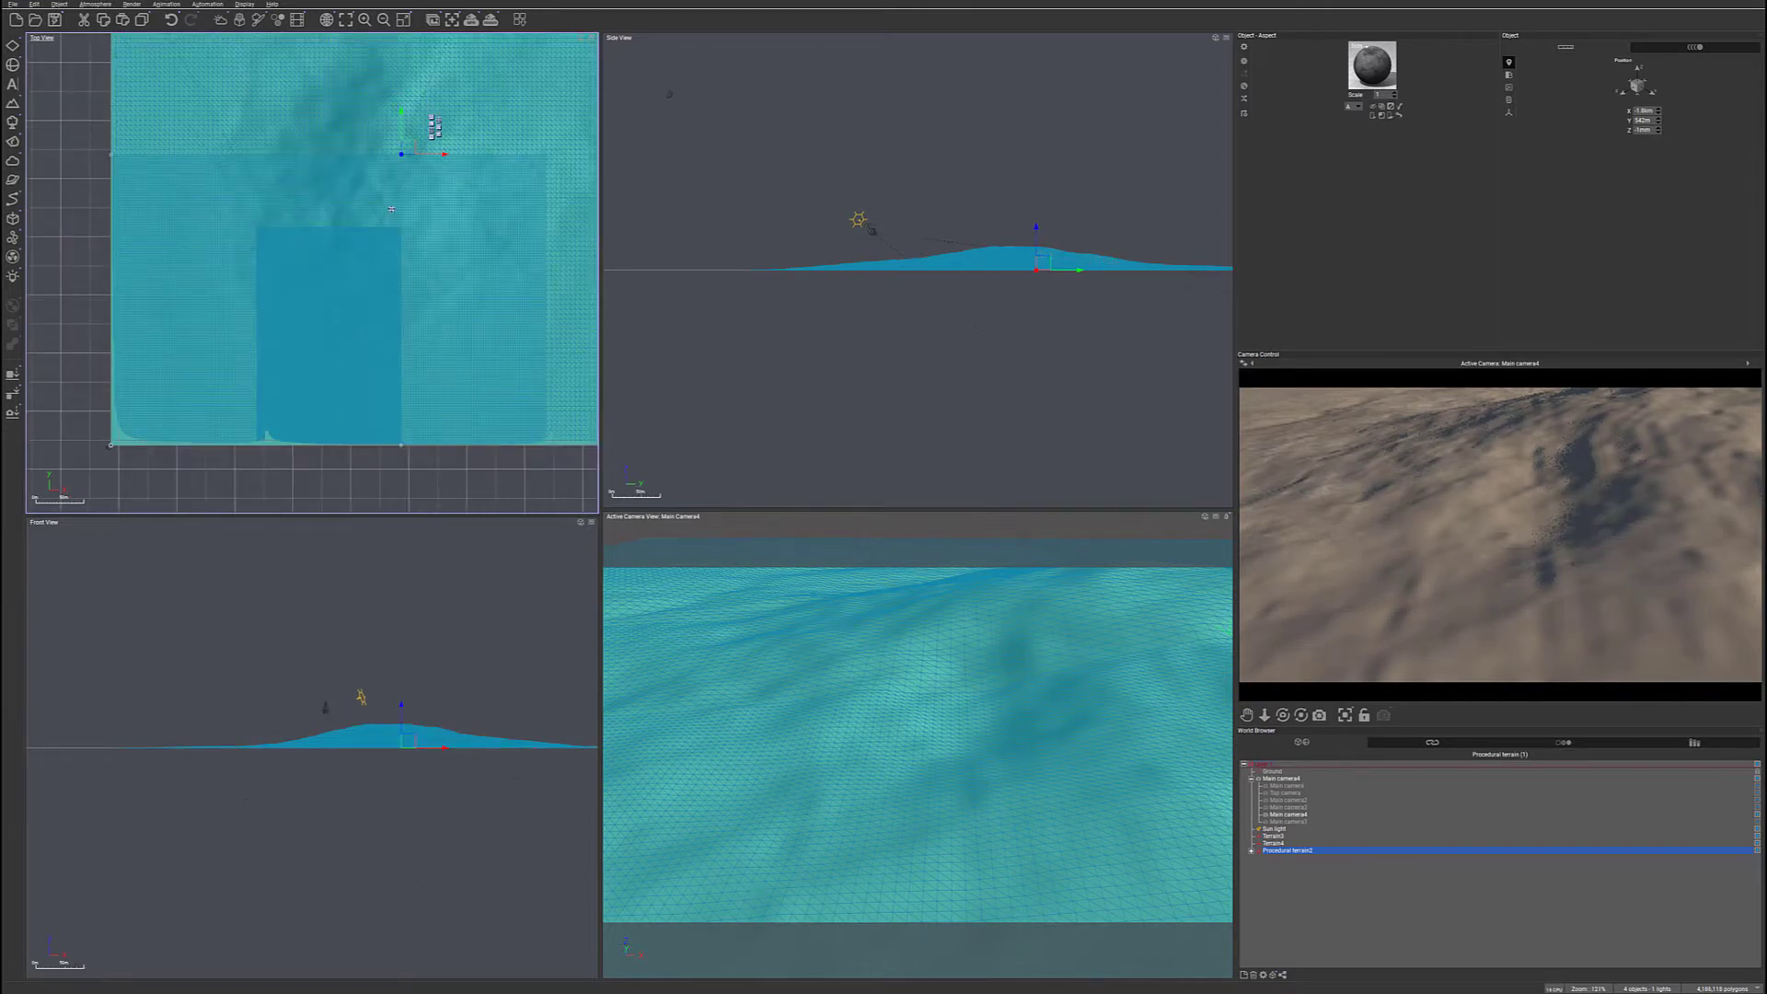
scroll(391, 209, "down", 5)
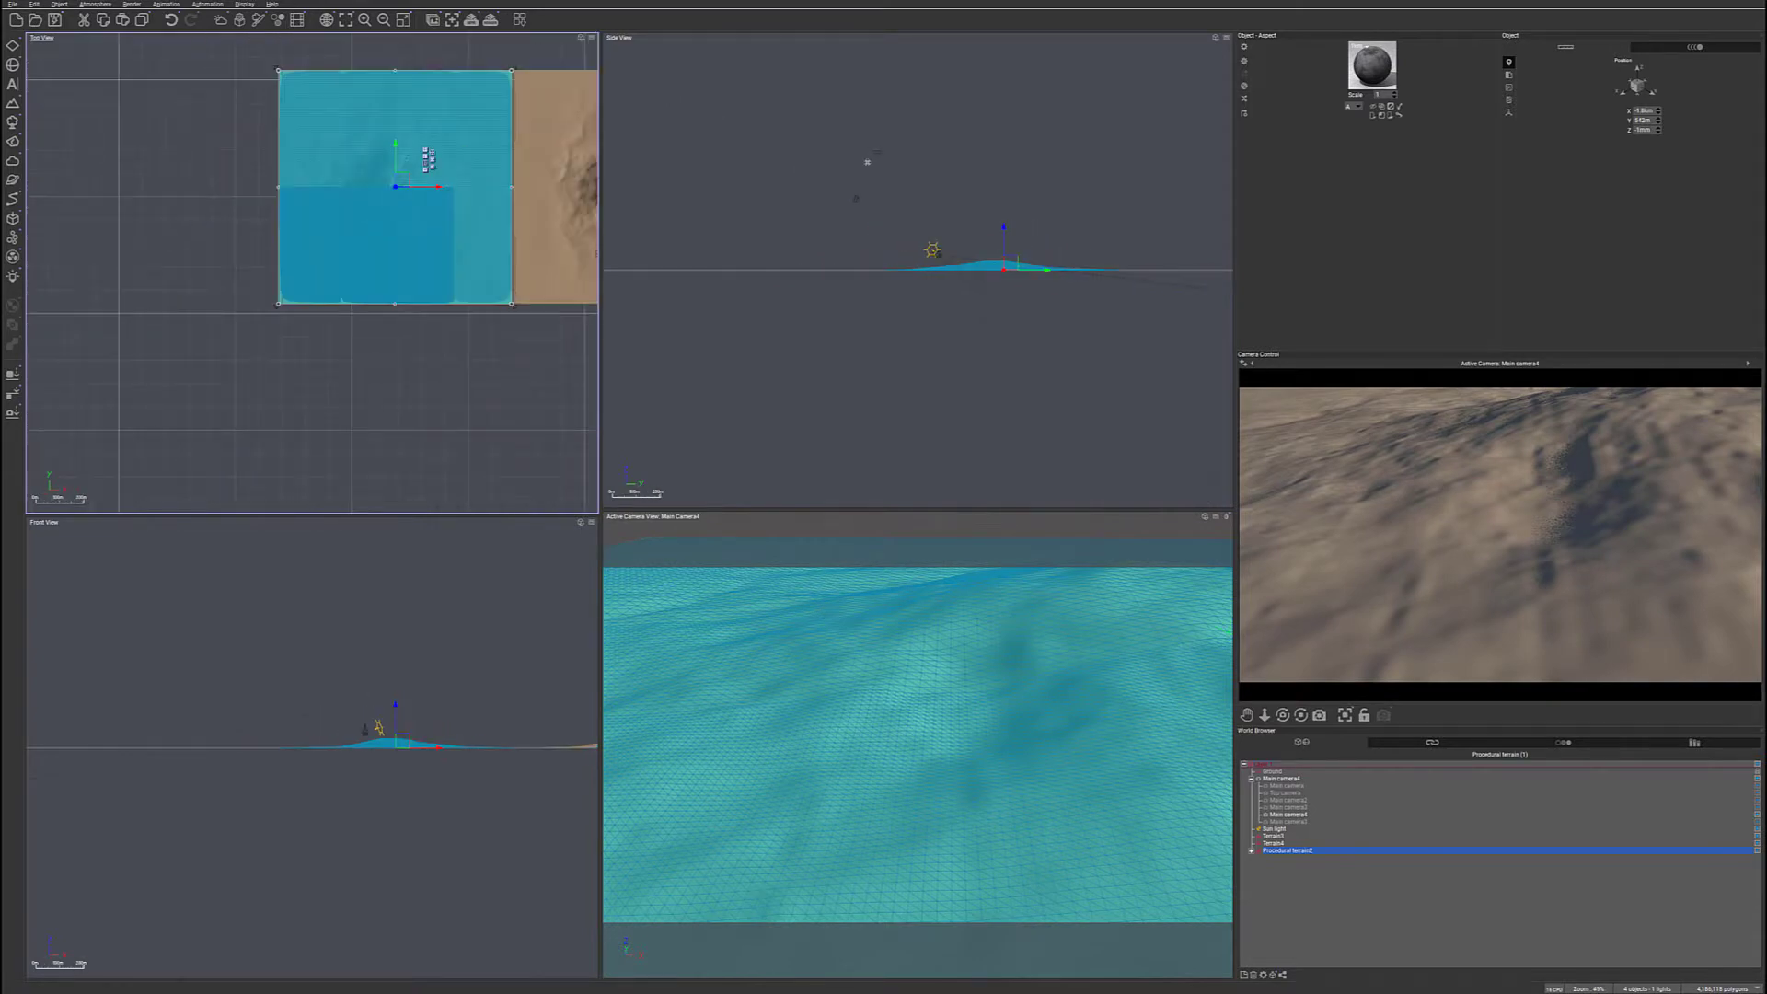
- Reopen the procedural terrain's altitude graph, enlarge the node area and add a Terrain Fractal (V2) node below the Multiply node
key("ctrl+e")
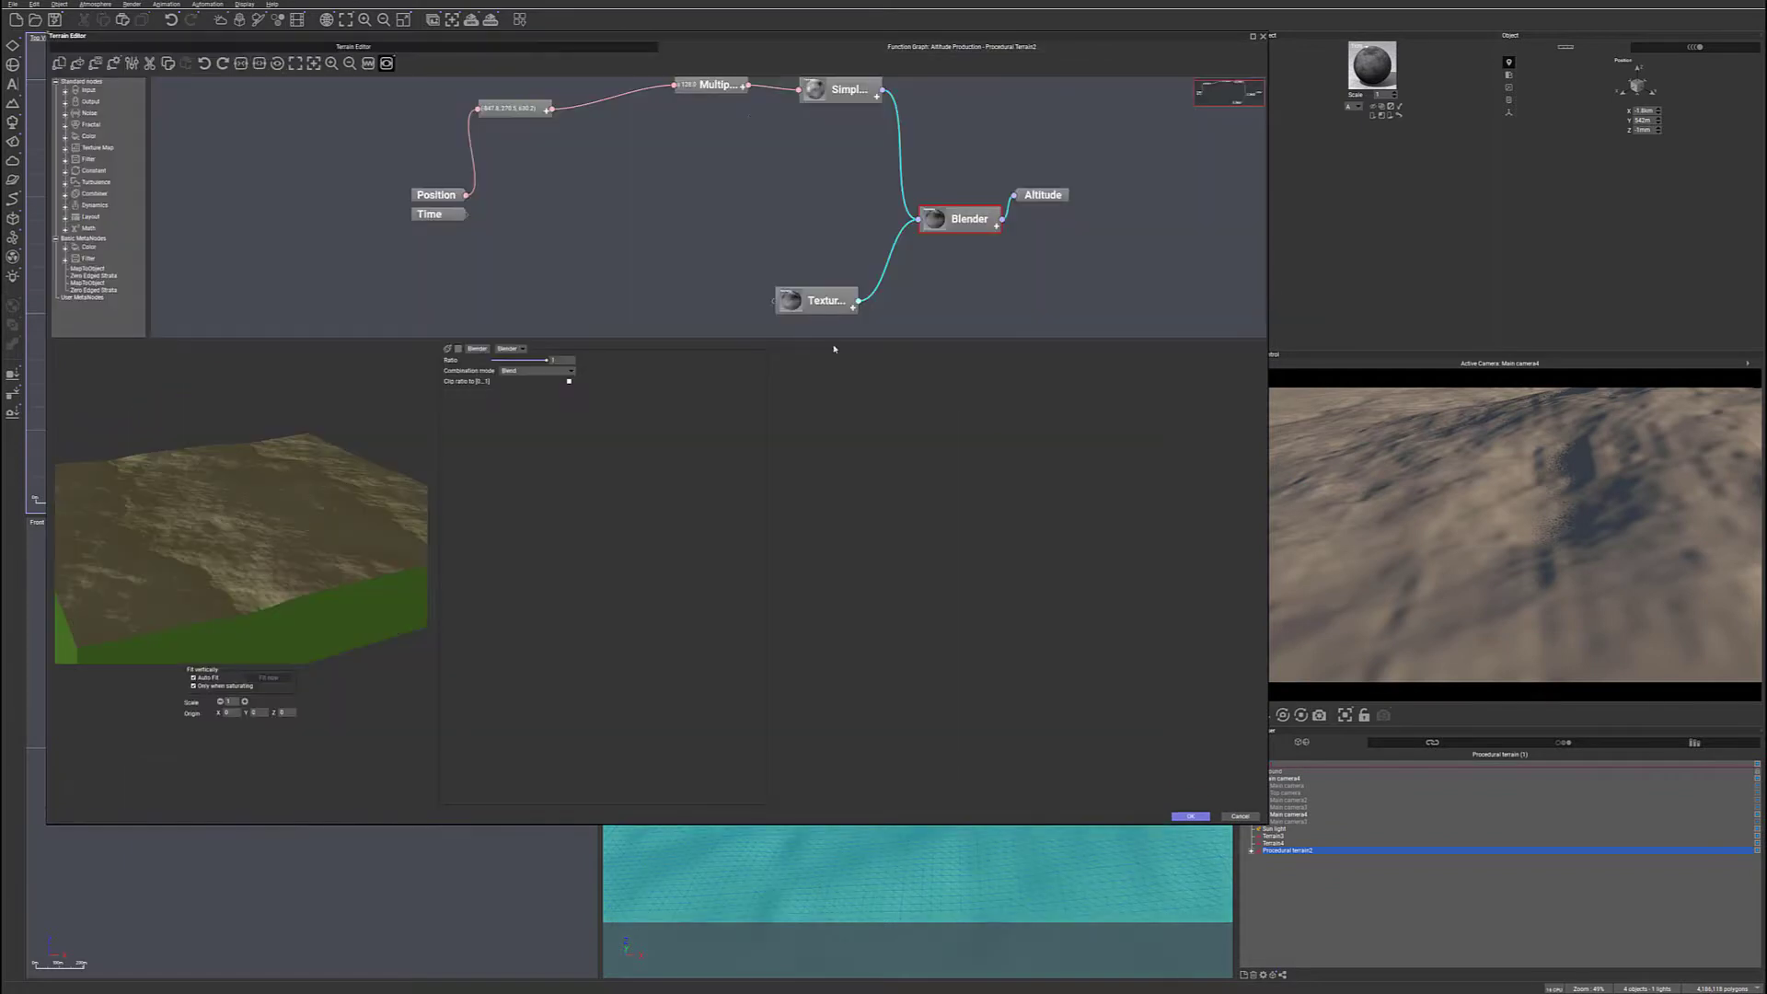
middle_click_drag(743, 200, 658, 212)
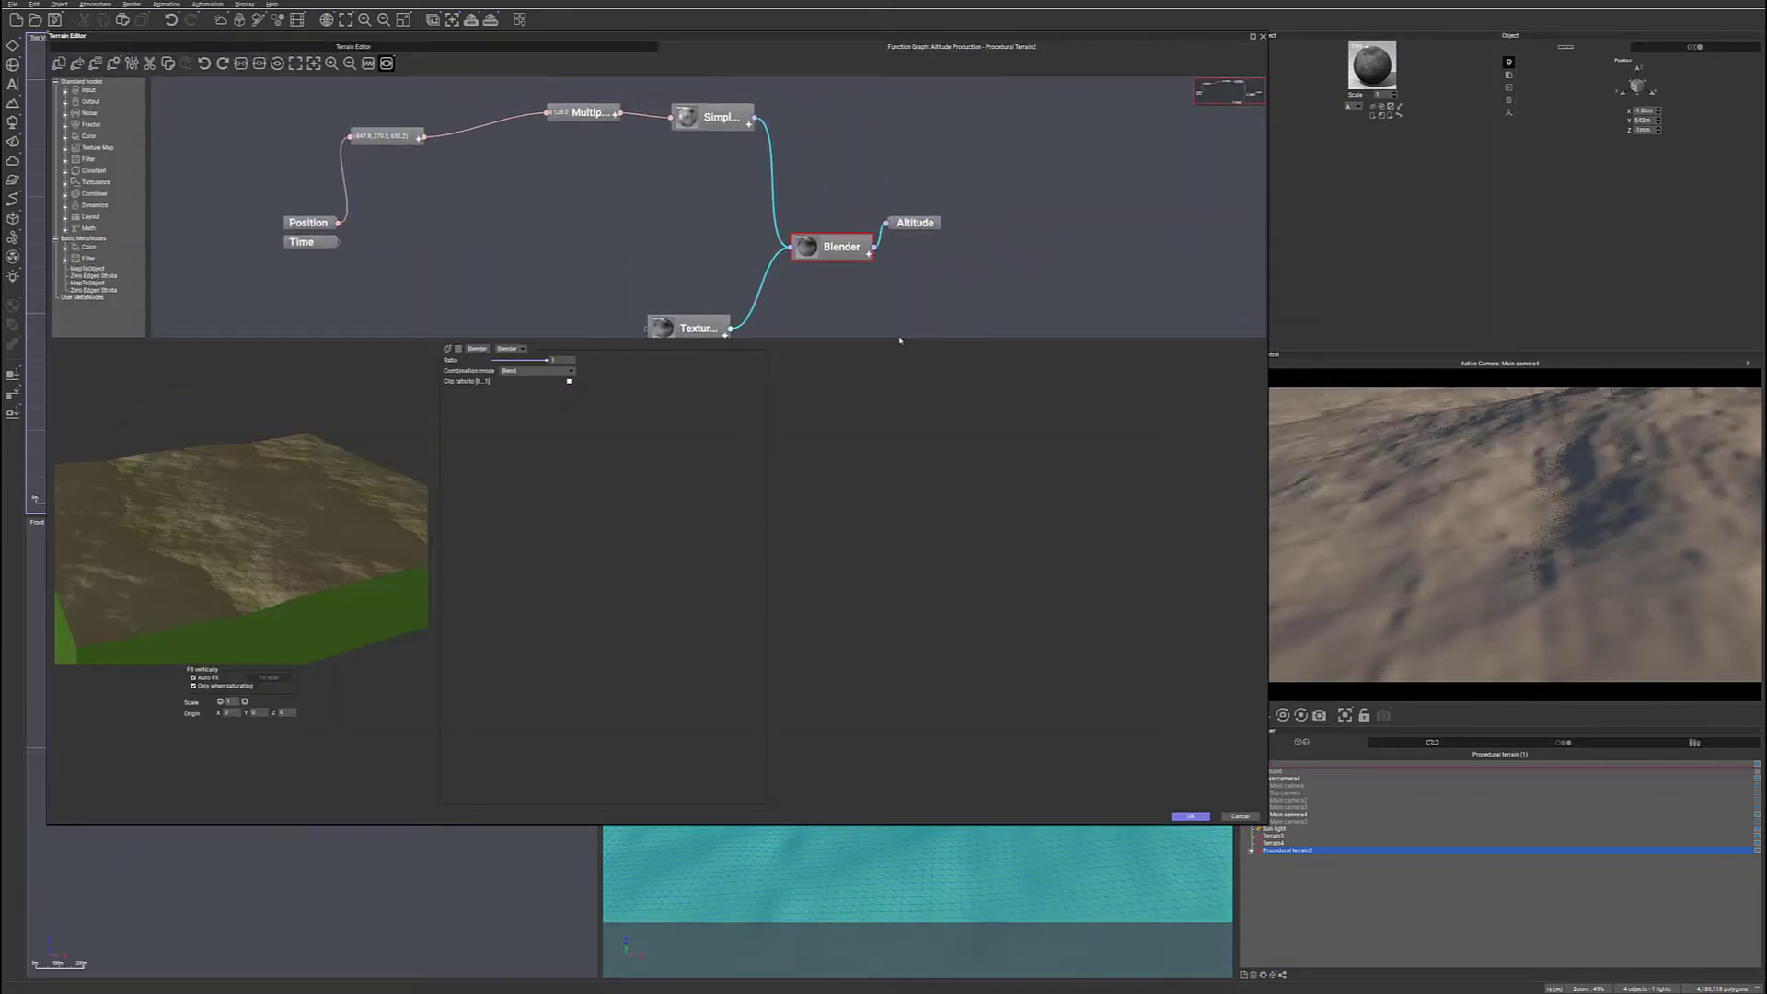
left_click_drag(900, 339, 931, 568)
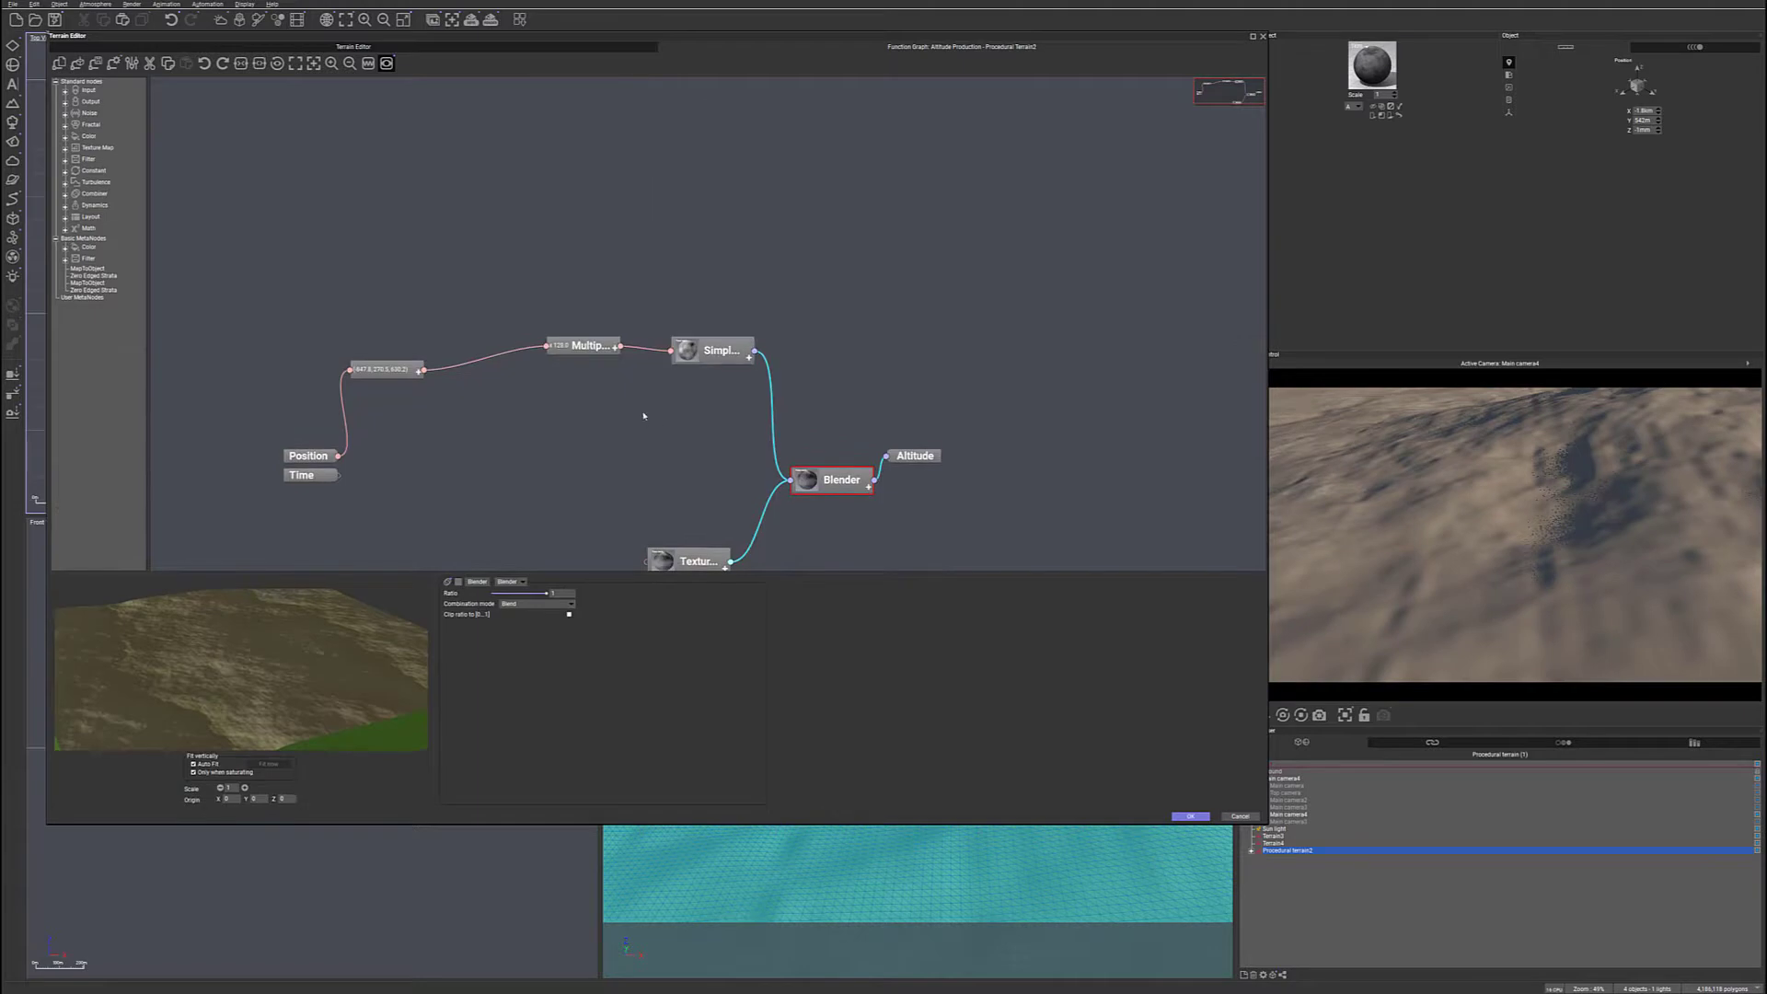
middle_click_drag(871, 296, 887, 205)
right_click(632, 339)
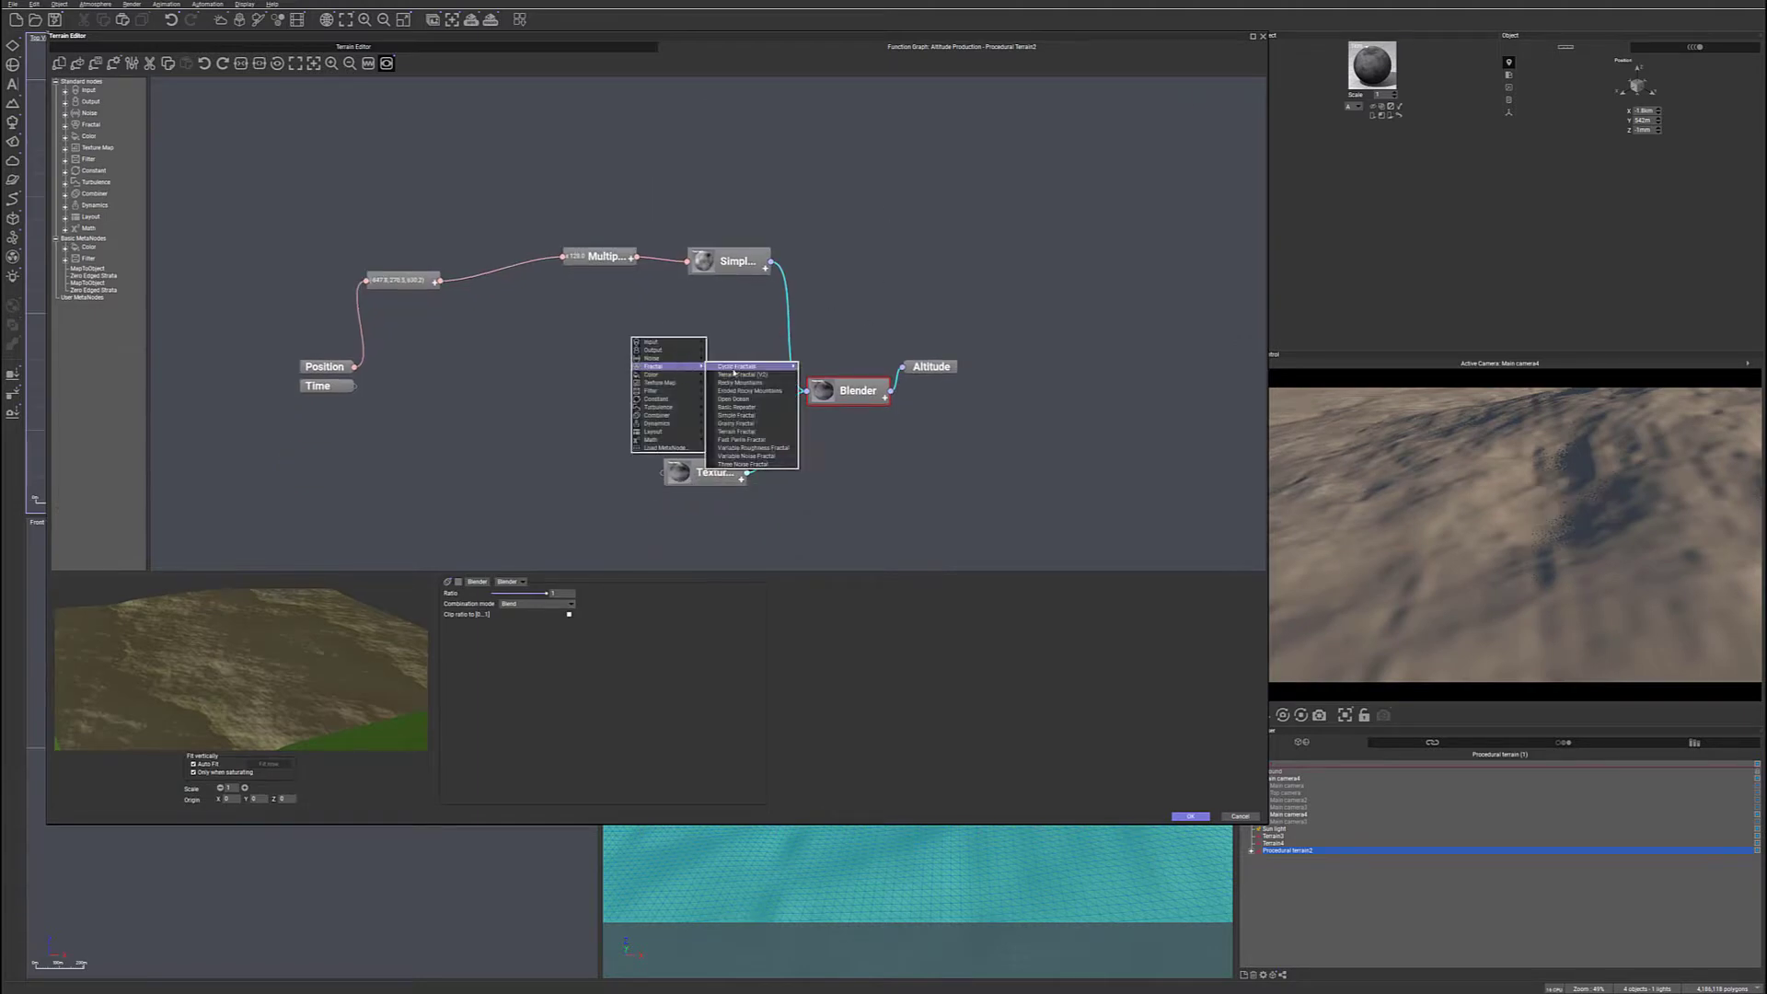
left_click(736, 375)
left_click_drag(668, 329, 670, 347)
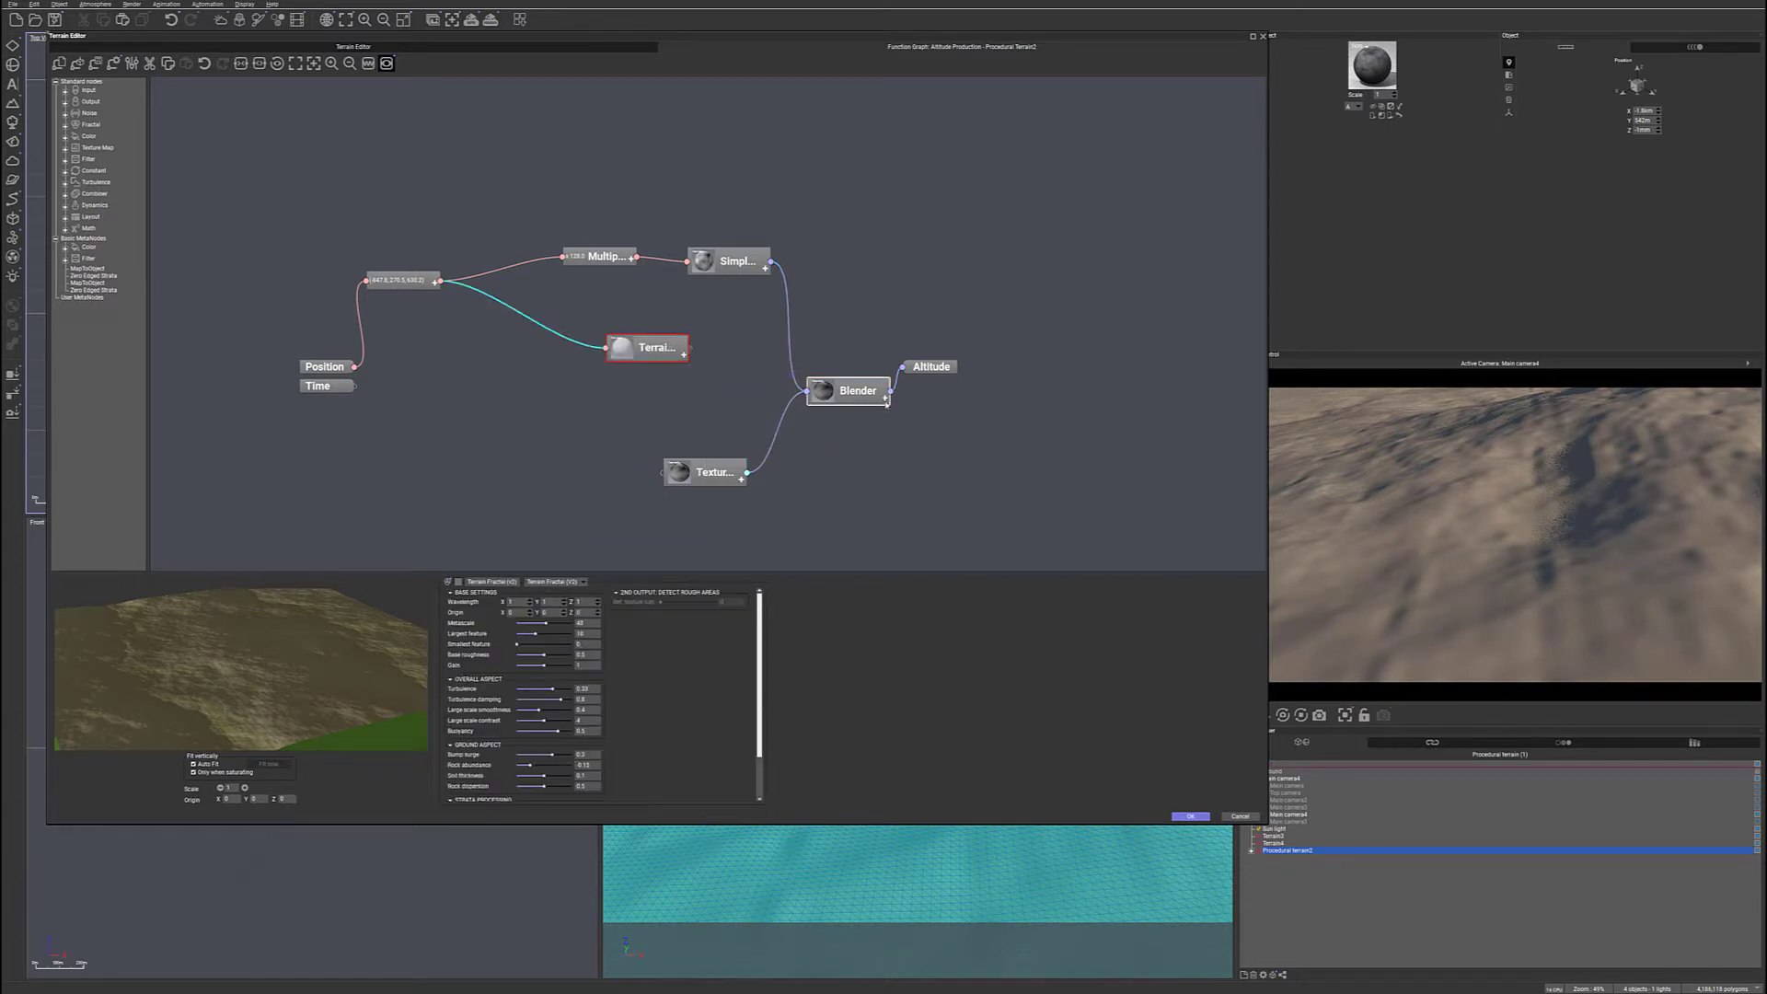
- Rewire the Blender node so the Texture Map's grayscale output feeds Input 0 and the Terrain Fractal feeds Input 1
left_click(707, 473)
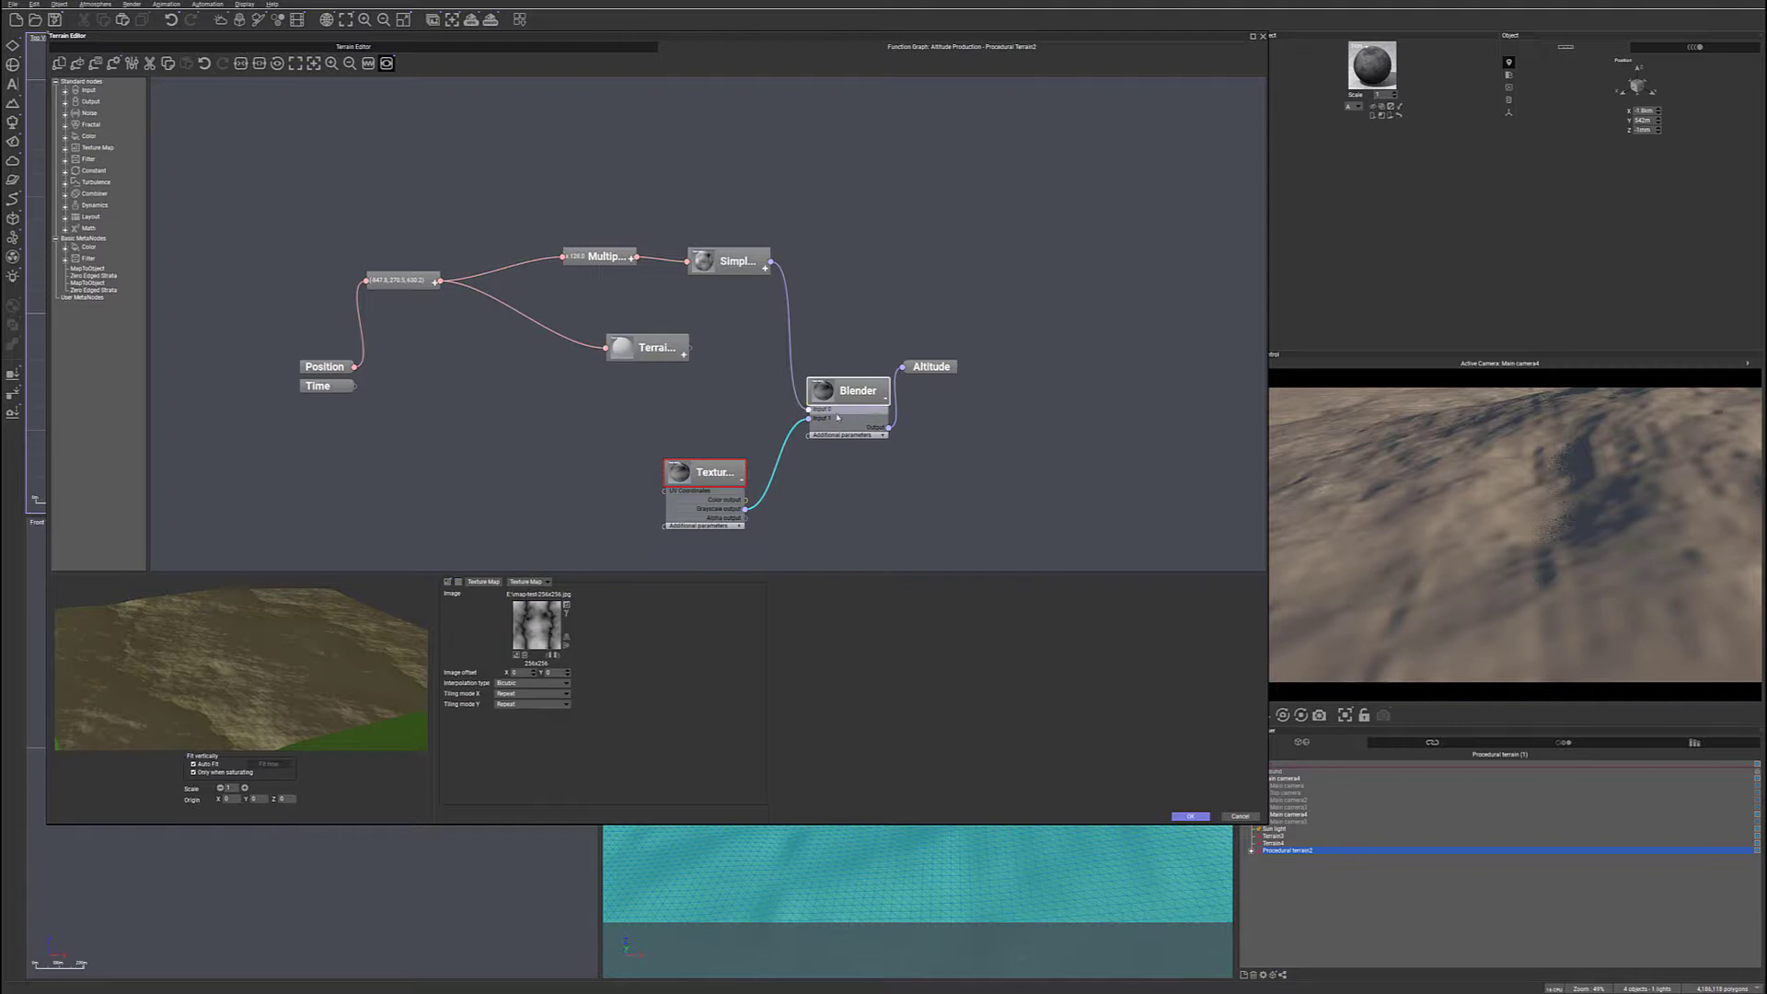
left_click(797, 403)
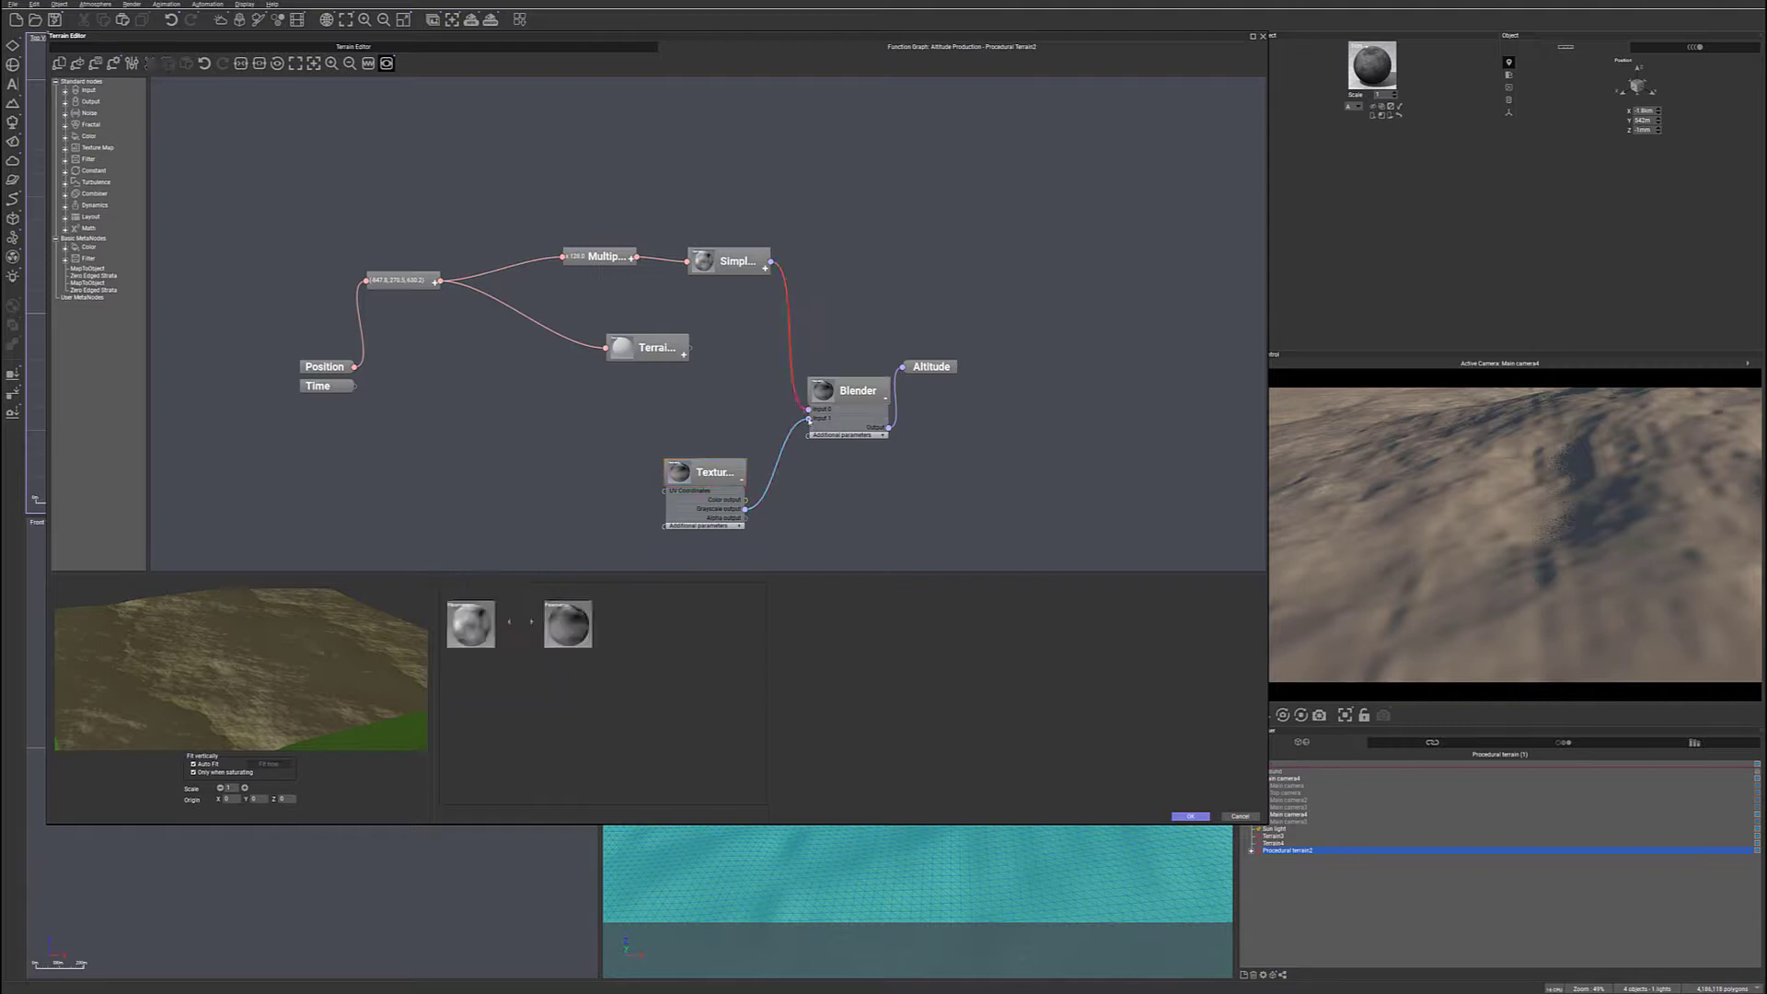
key("Delete")
left_click(779, 459)
key("Delete")
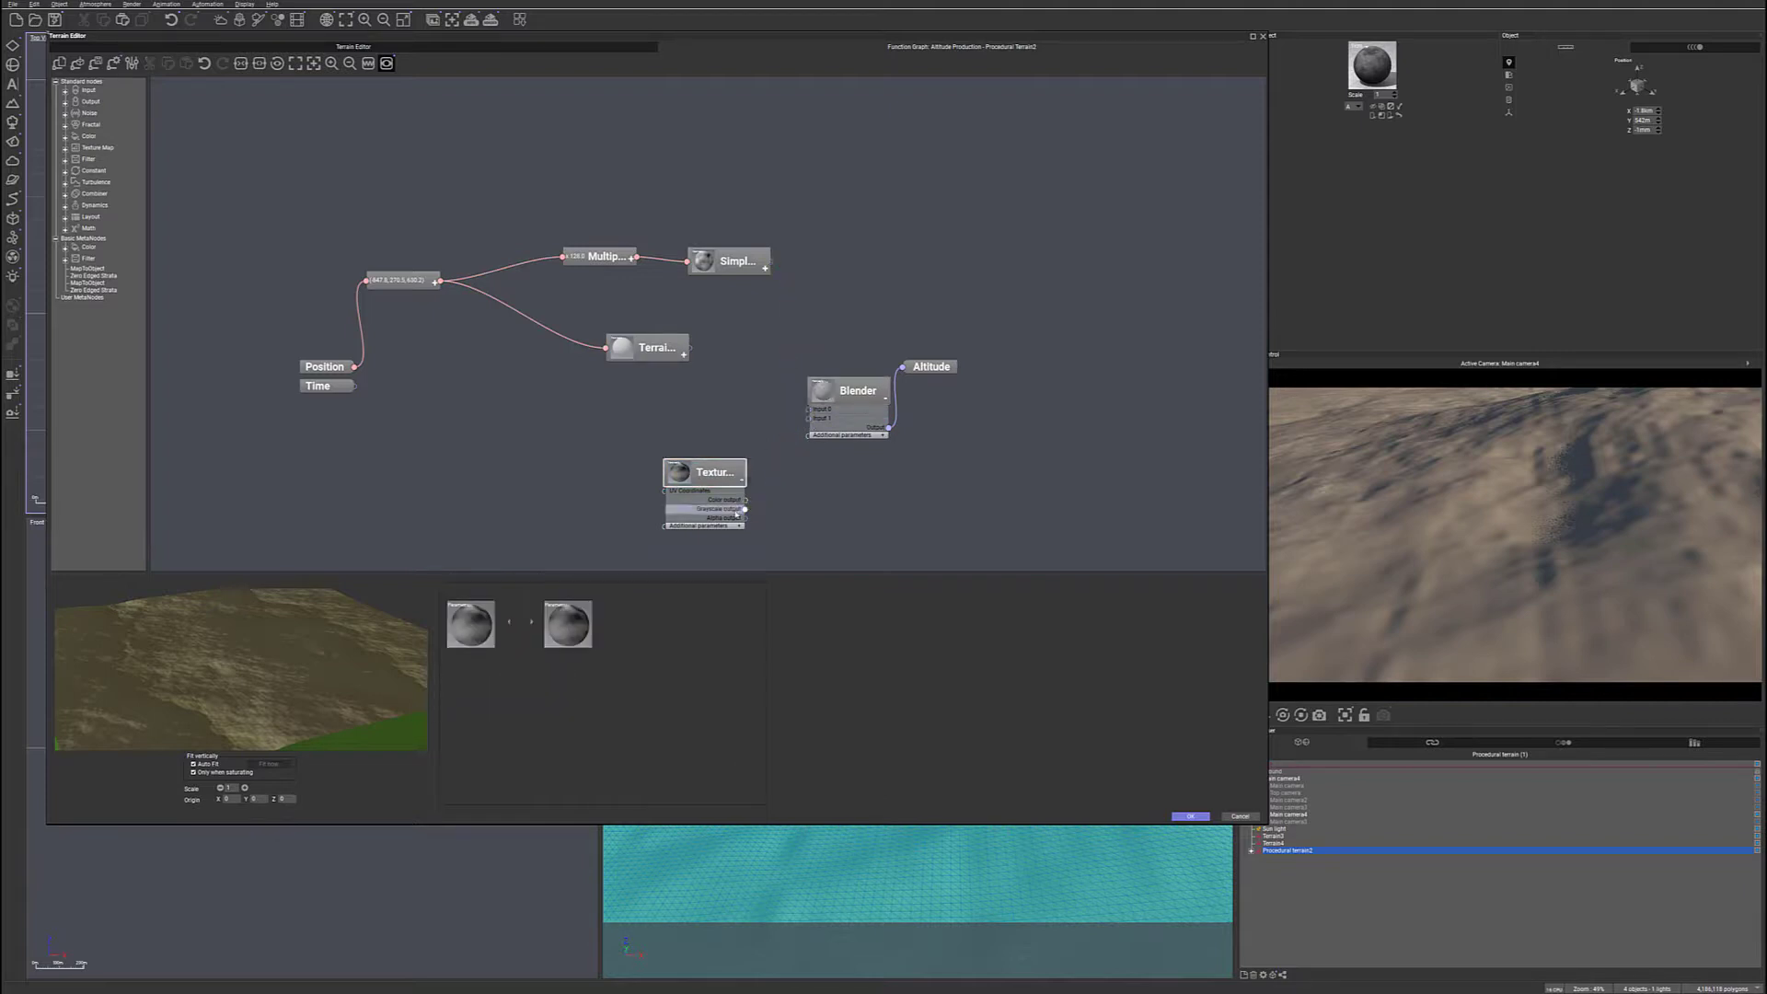
left_click_drag(742, 508, 814, 410)
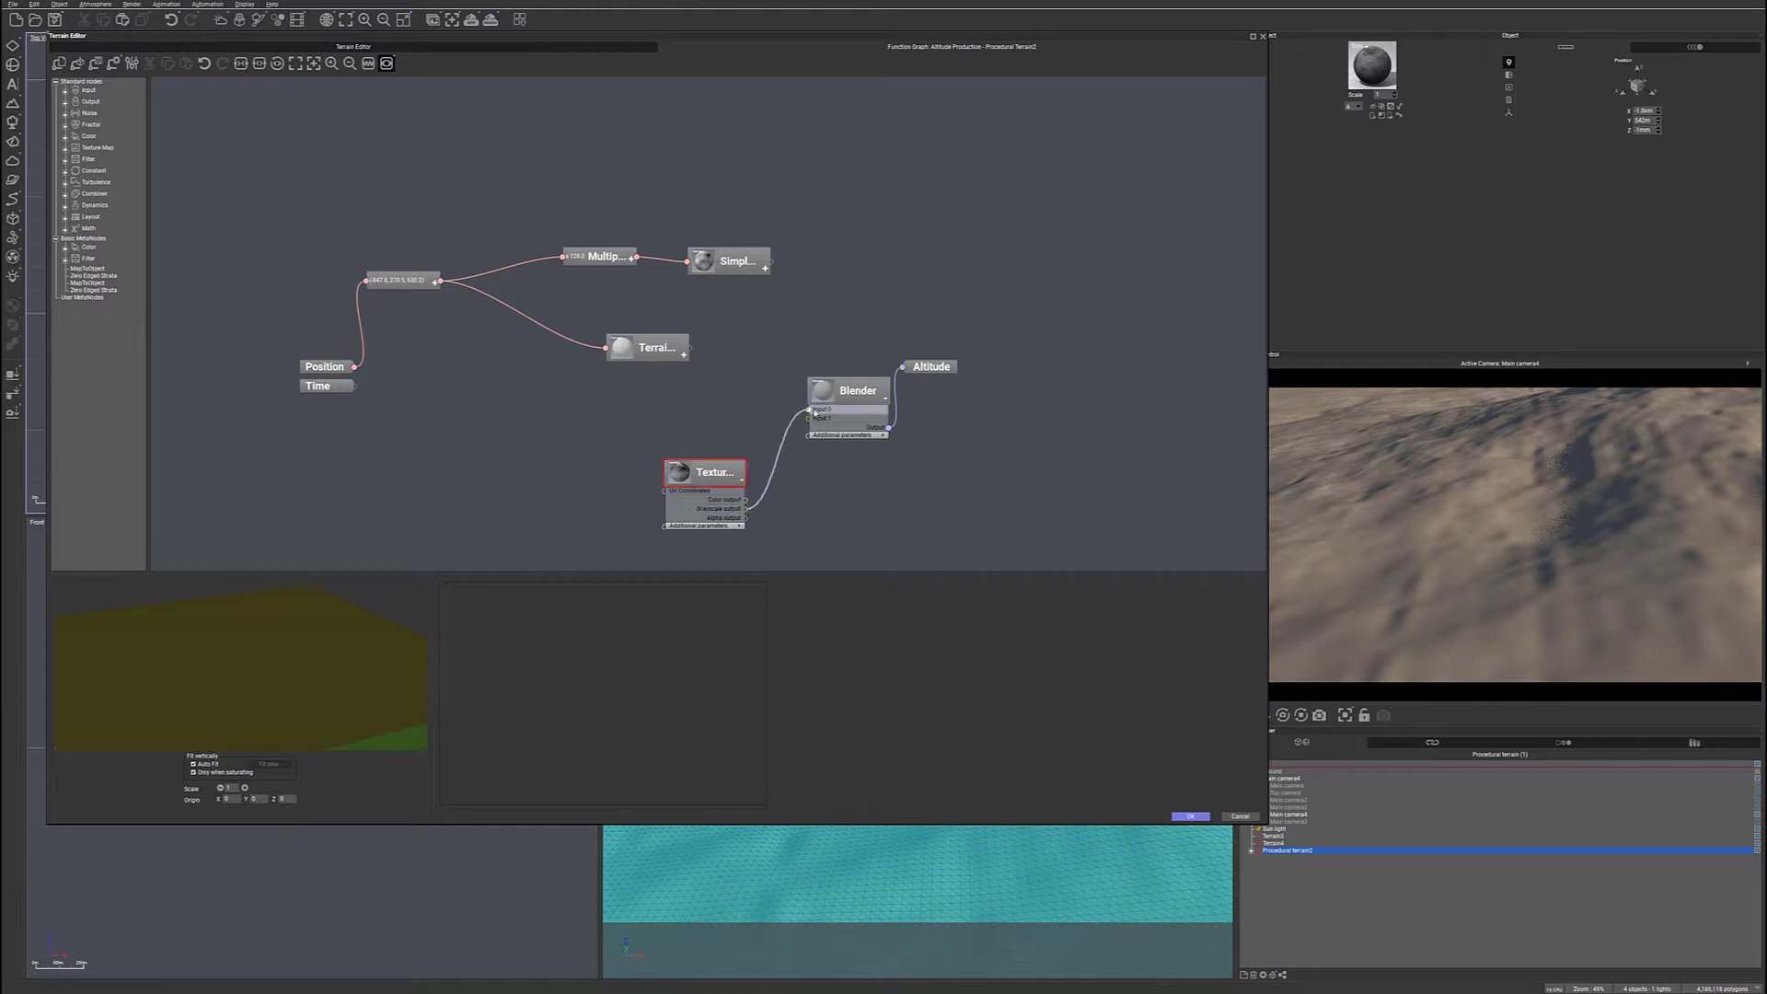
left_click_drag(689, 349, 809, 410)
- Set the Blender node's combination mode to Add
left_click(858, 397)
left_click(854, 391)
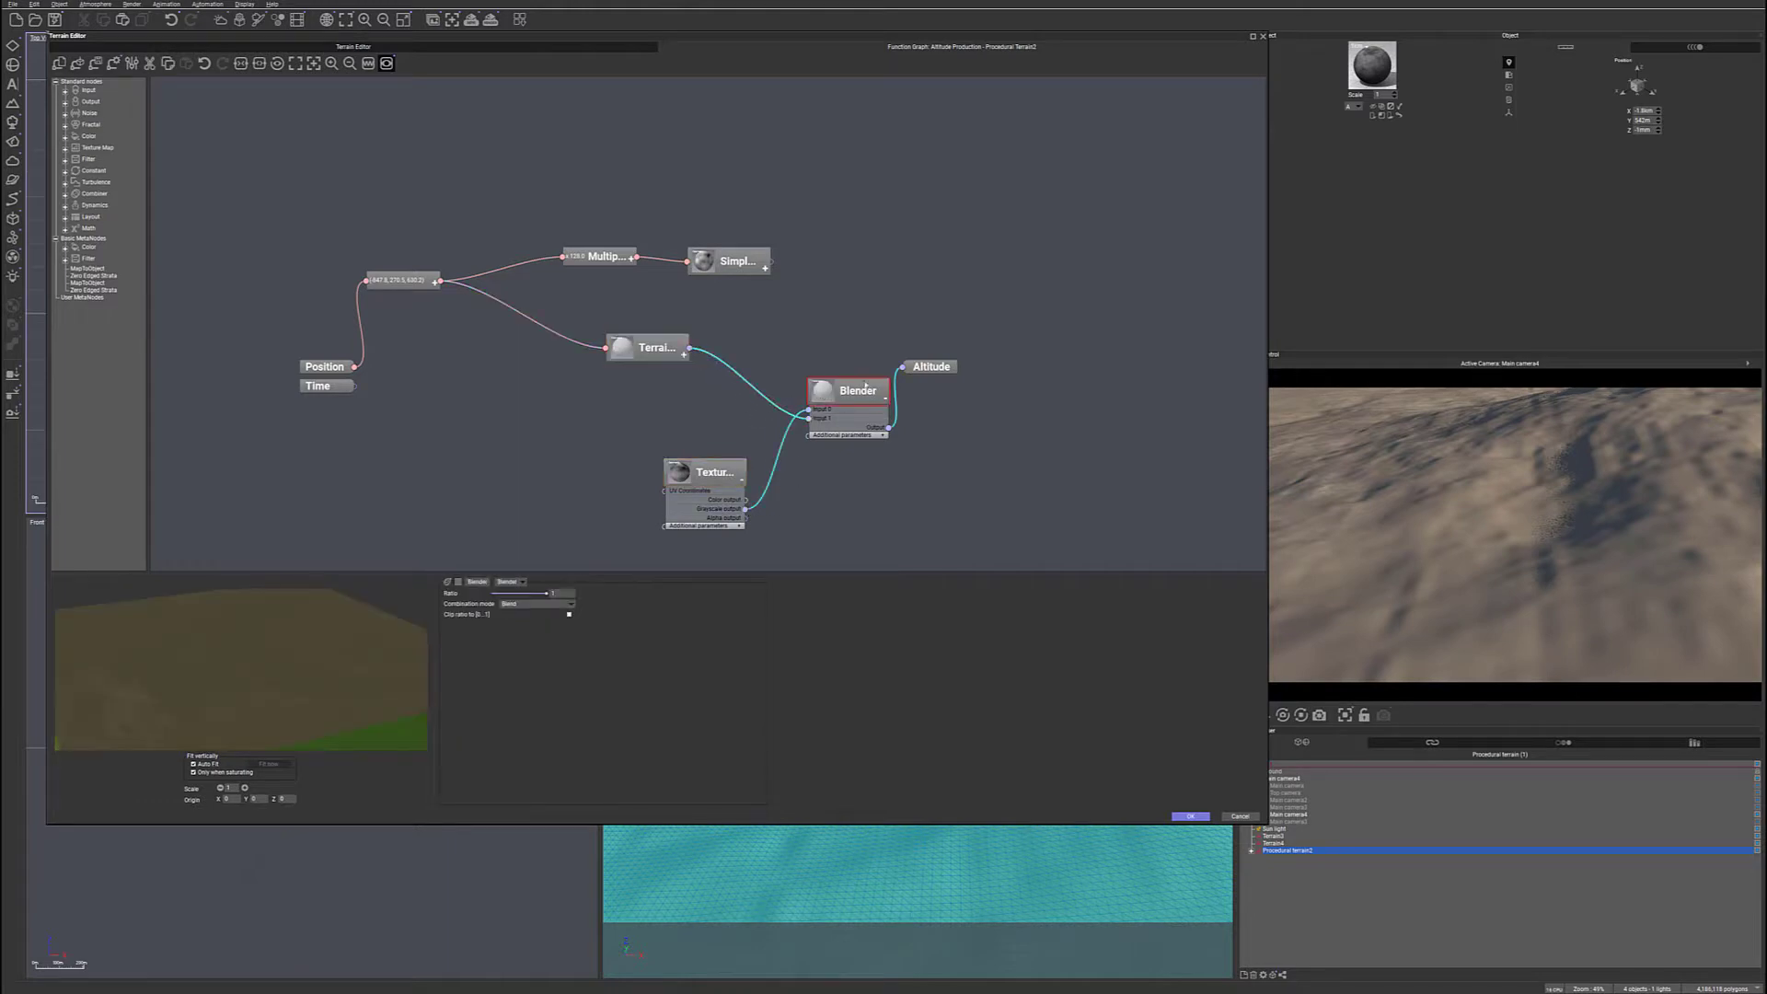
left_click(543, 604)
left_click(530, 622)
mouse_move(546, 594)
left_mouse_down()
mouse_move(510, 596)
mouse_move(563, 594)
left_mouse_up()
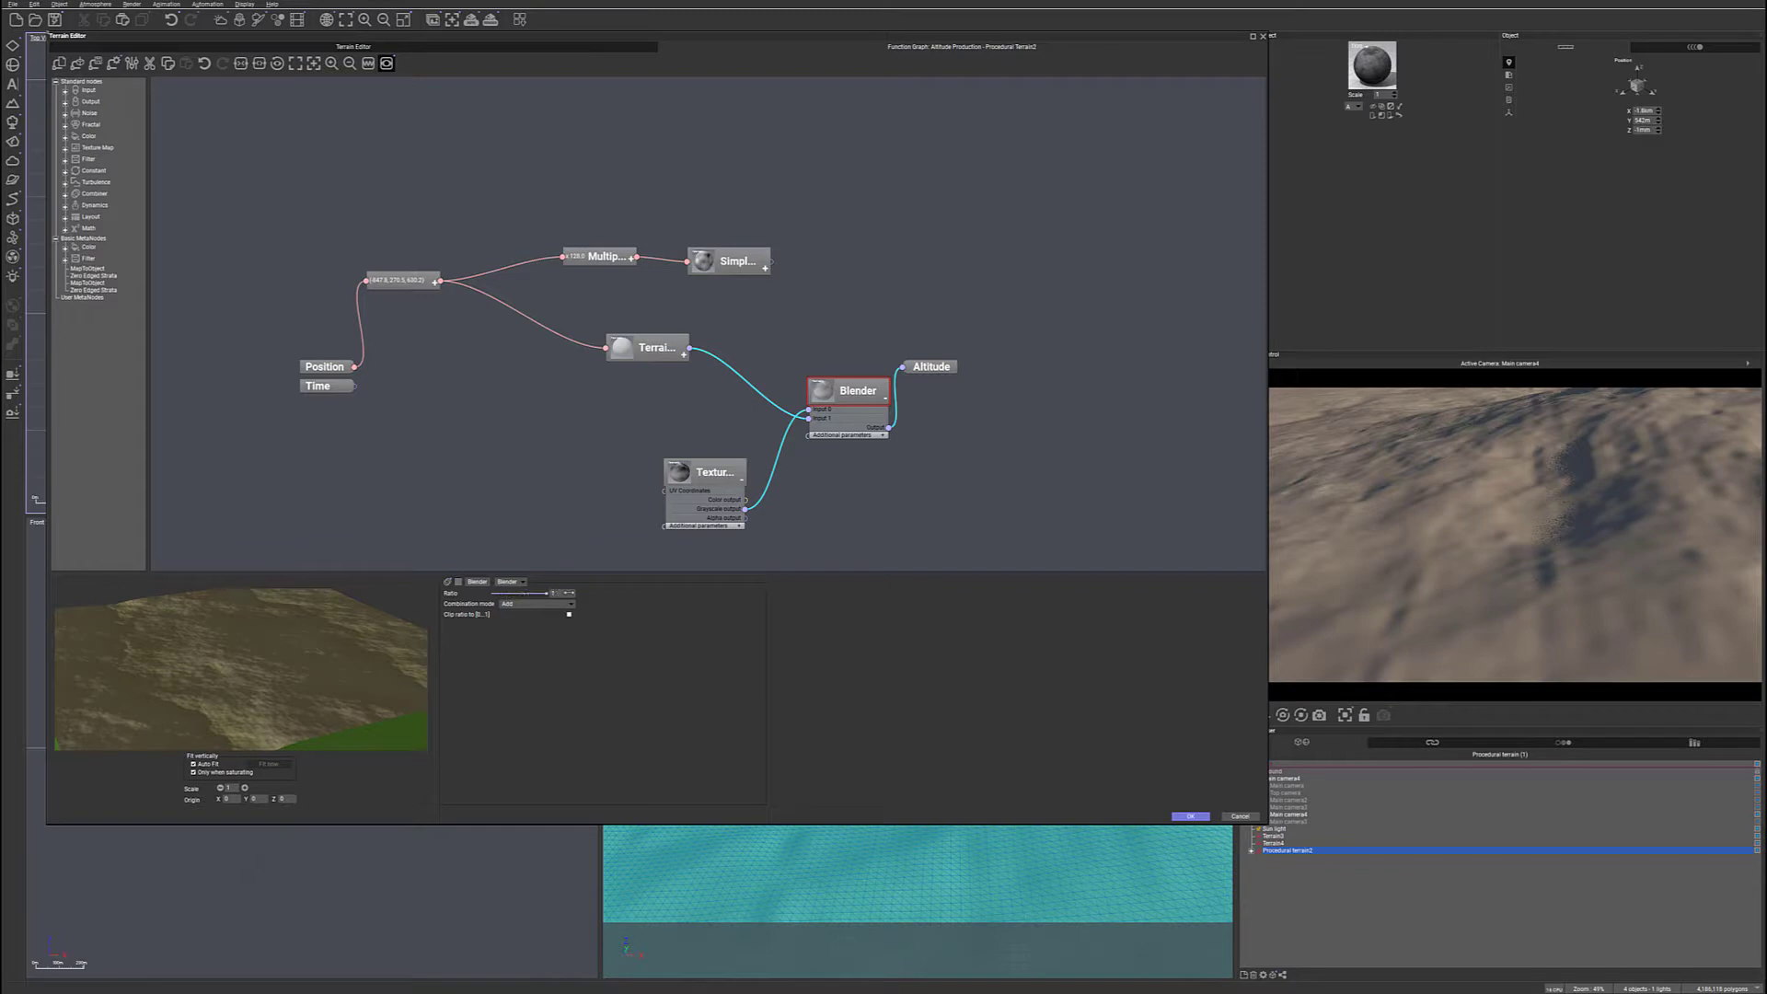
- Narrow the terrain editor to uncover the whole camera preview, and refresh the preview to check the combined terrain
left_click(1463, 467)
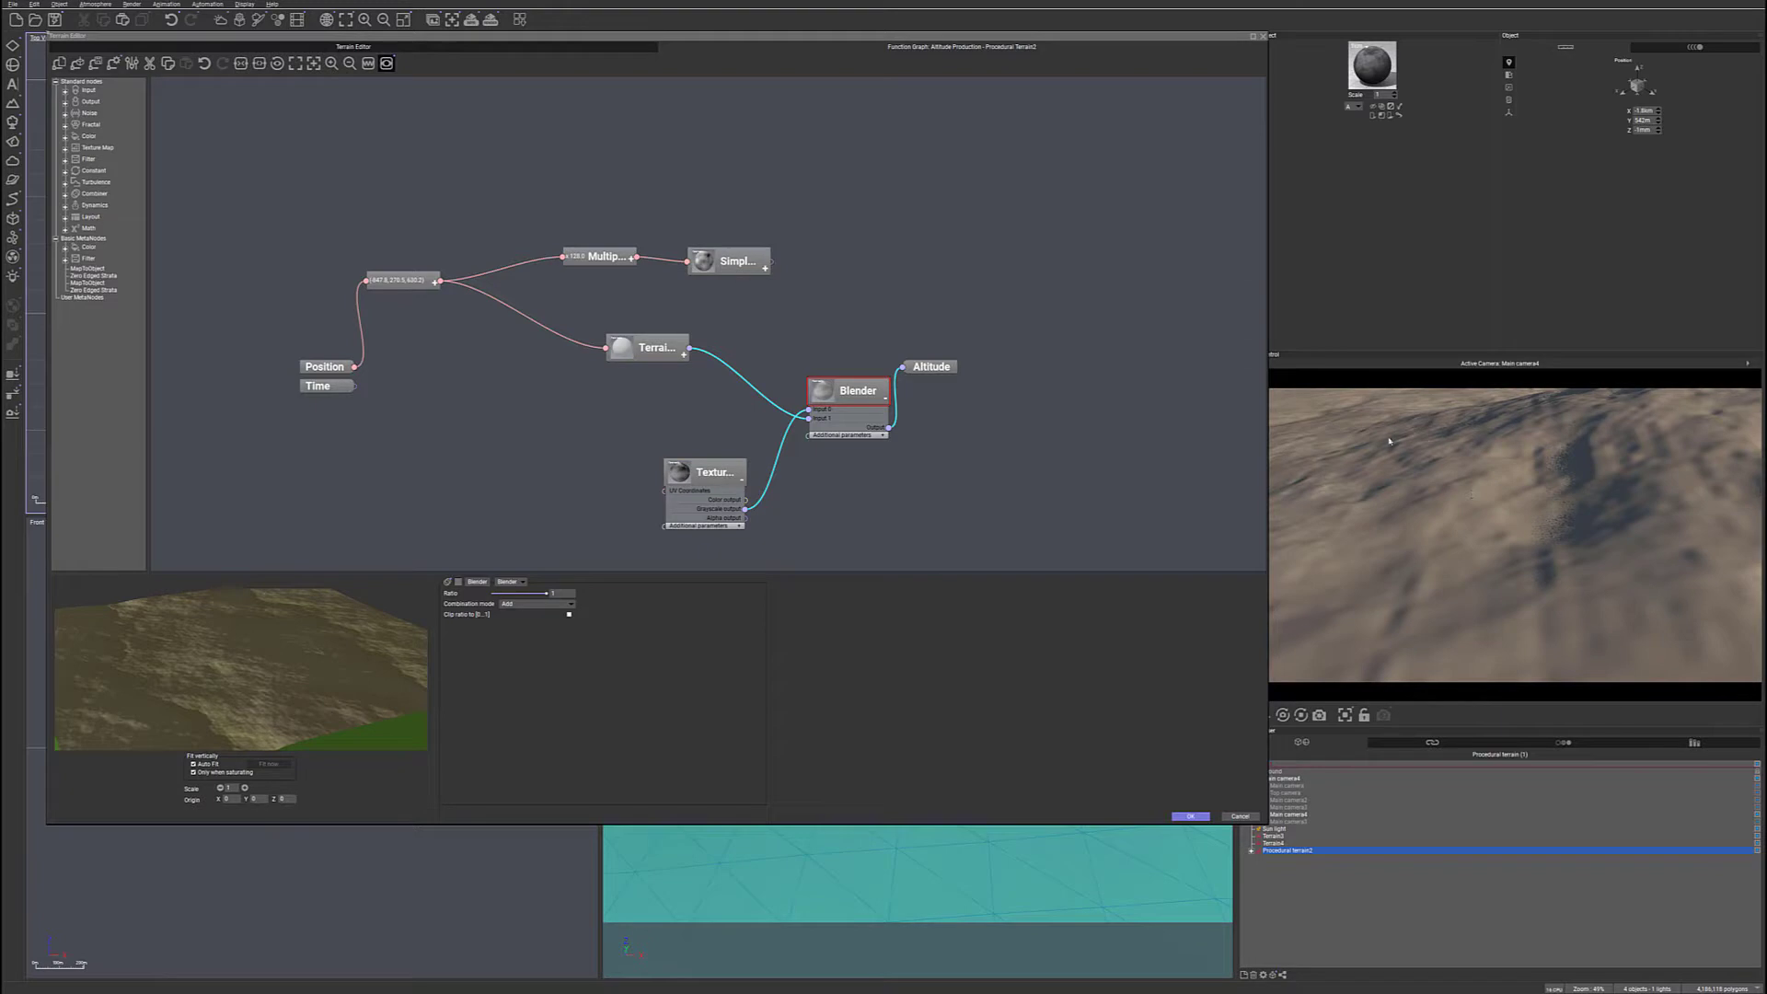
left_click(923, 49)
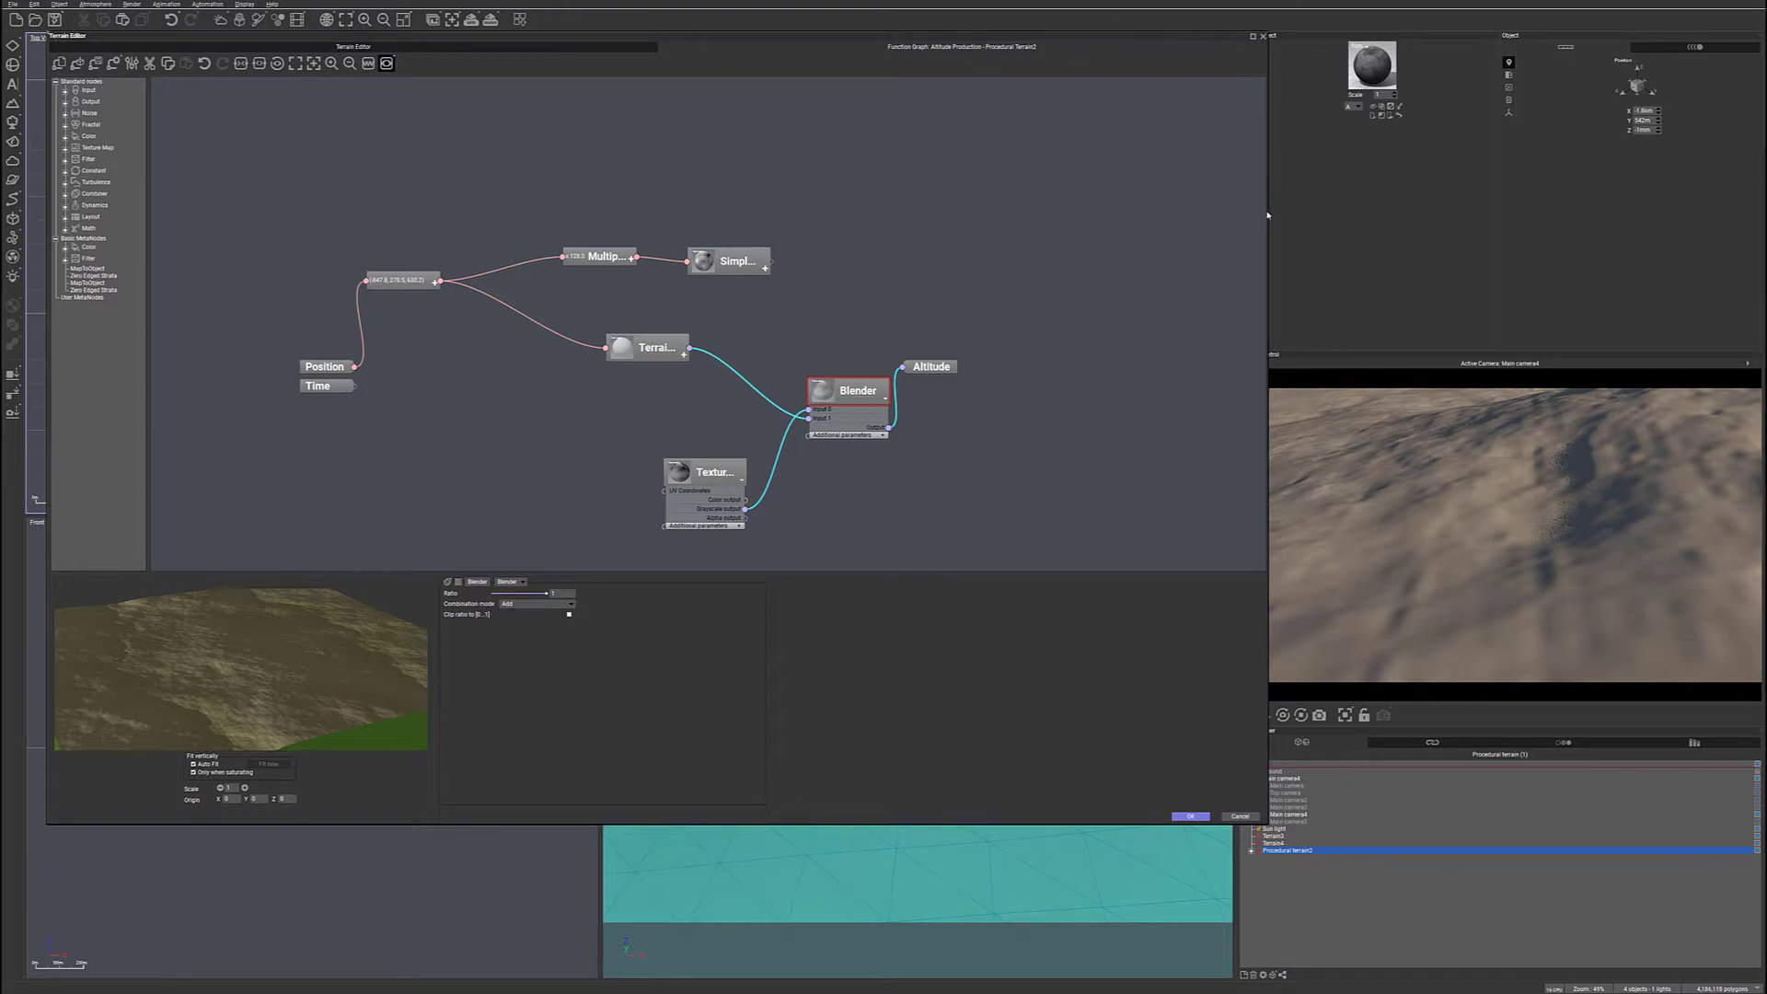
left_click_drag(1267, 210, 1230, 241)
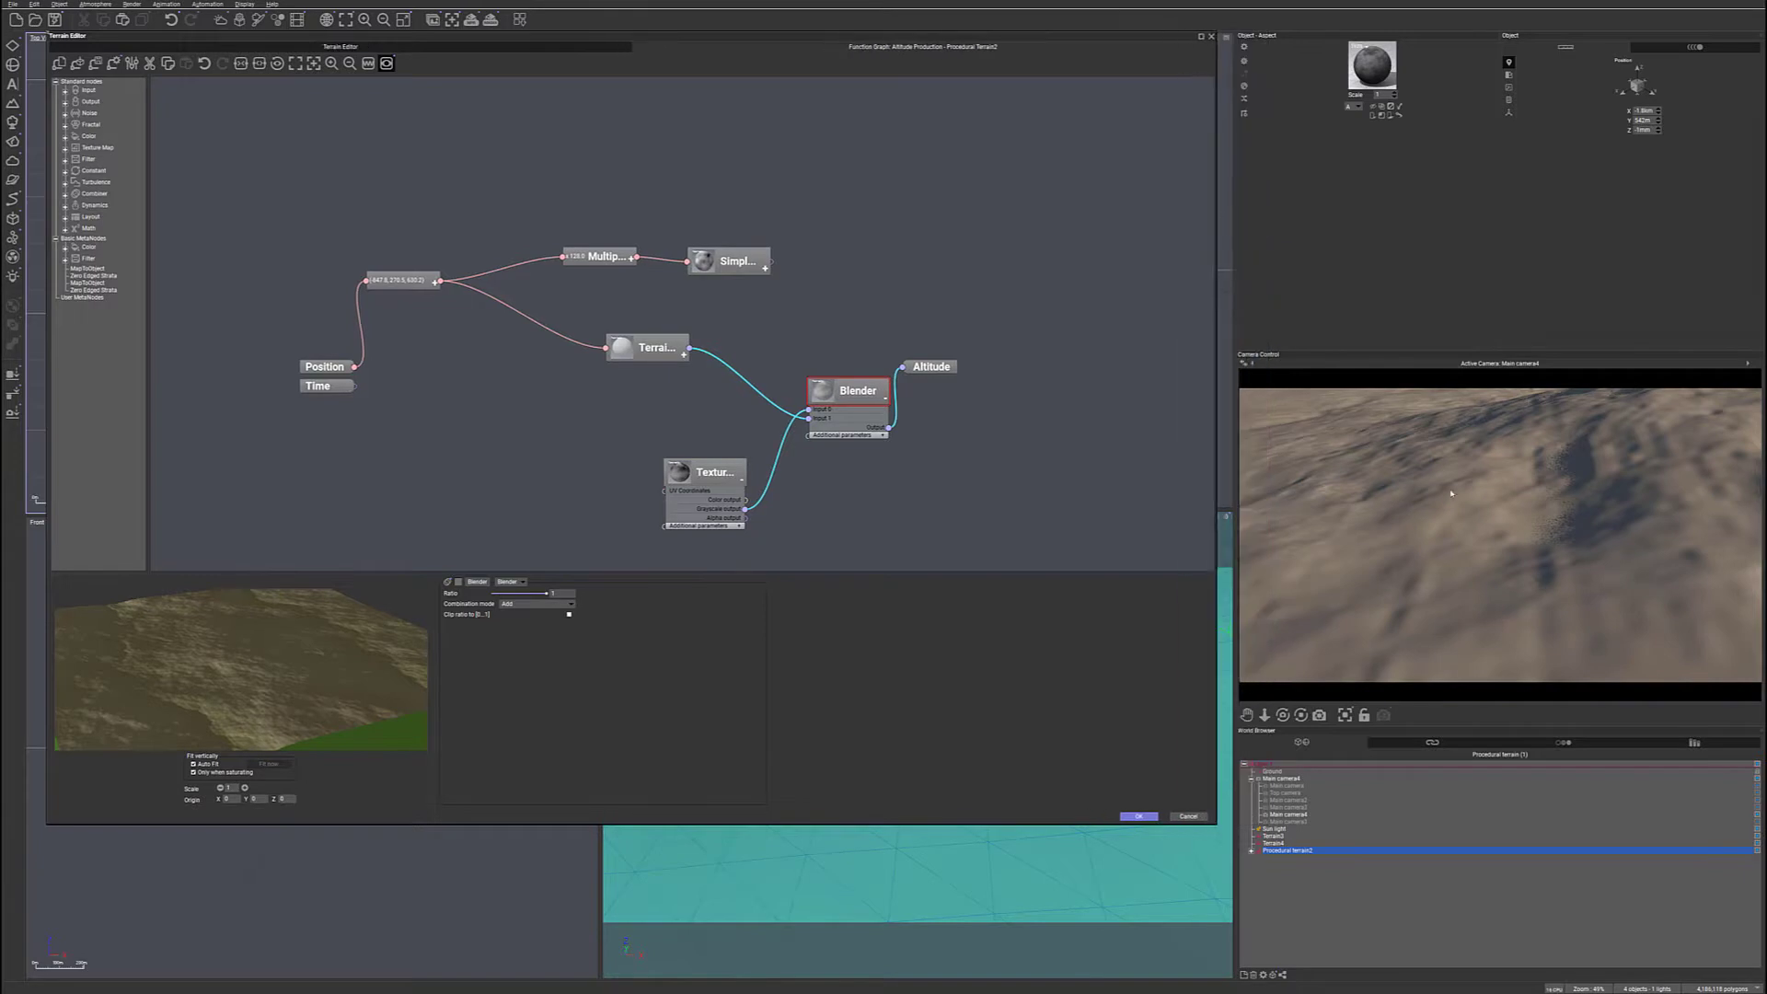
left_click(1507, 540)
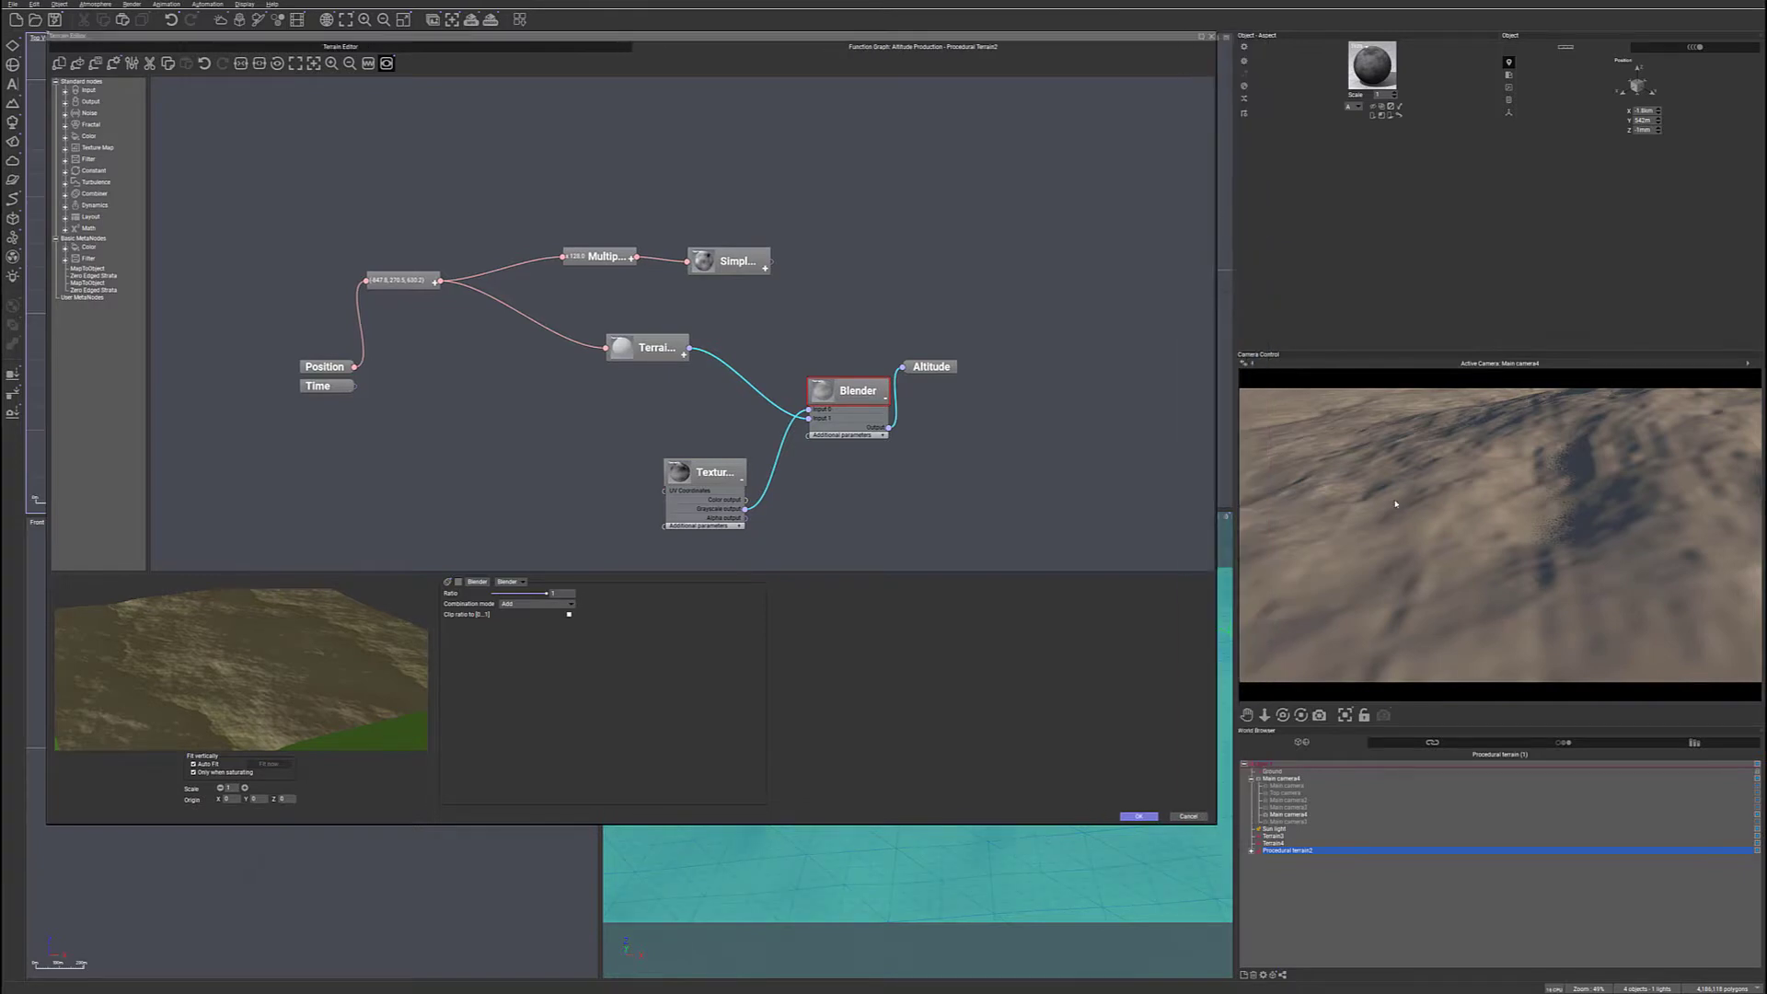
right_click(1592, 498)
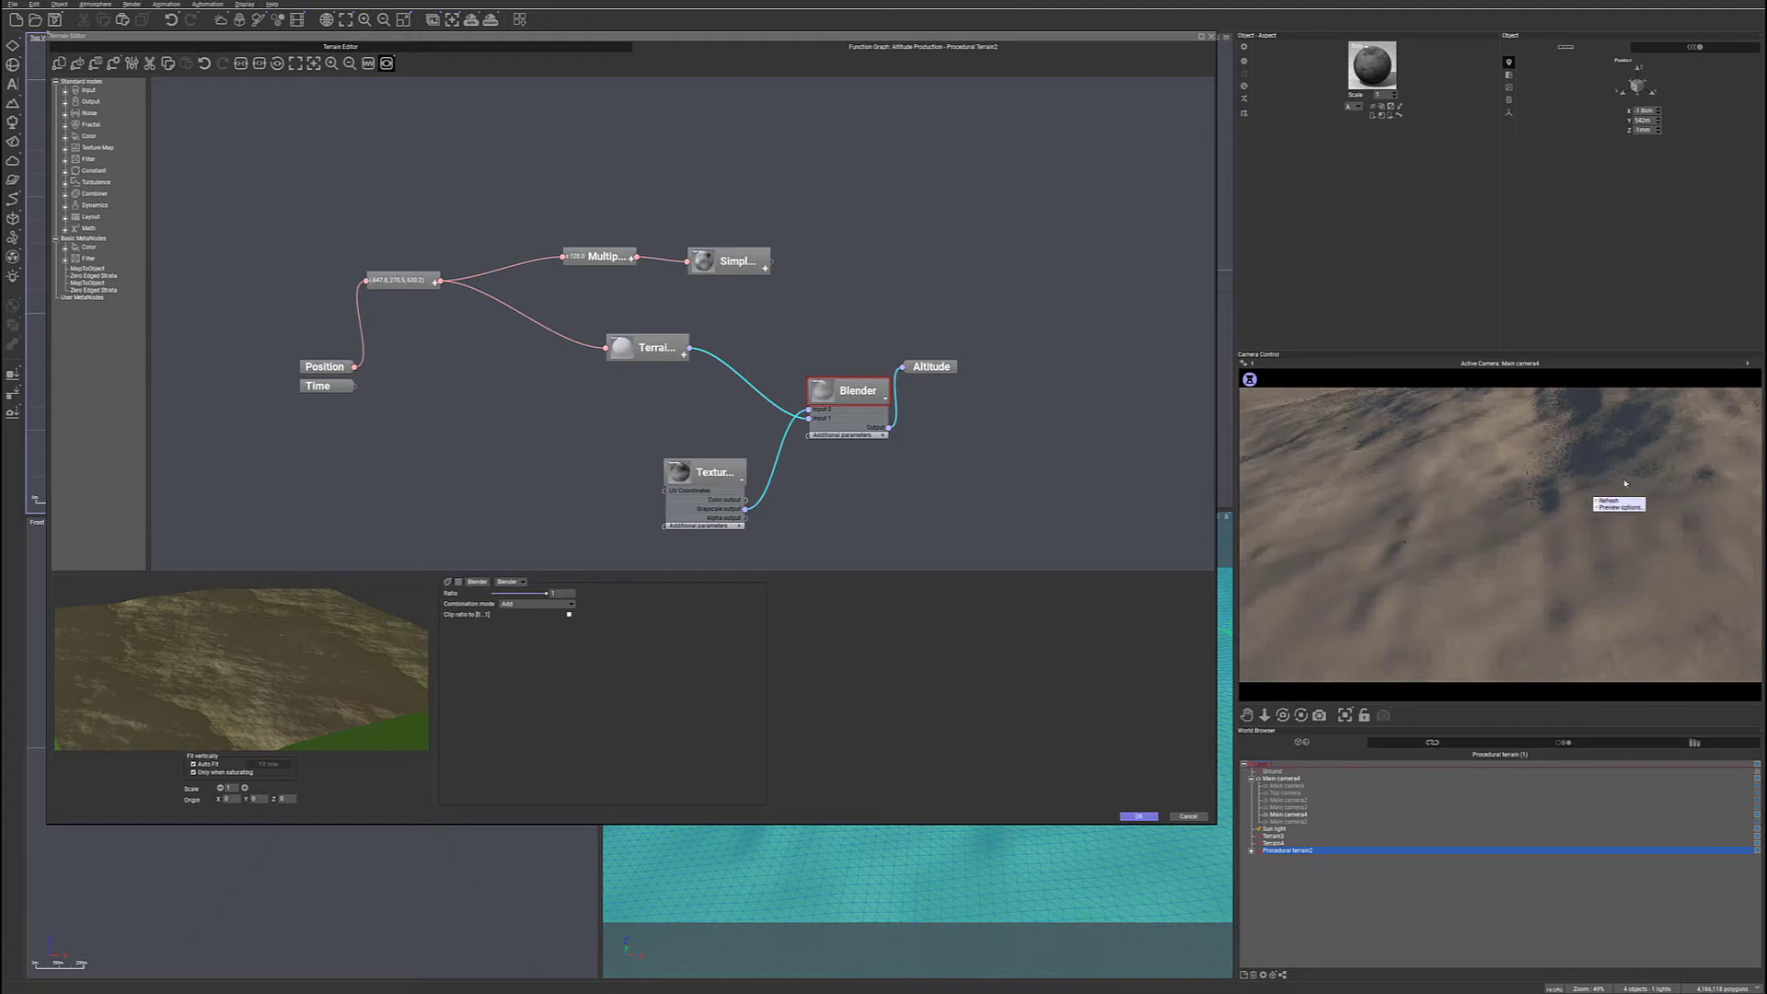
left_click(1602, 427)
- Set the Terrain Fractal's largest feature to 0.1 and show the Blender node's settings
left_click(647, 348)
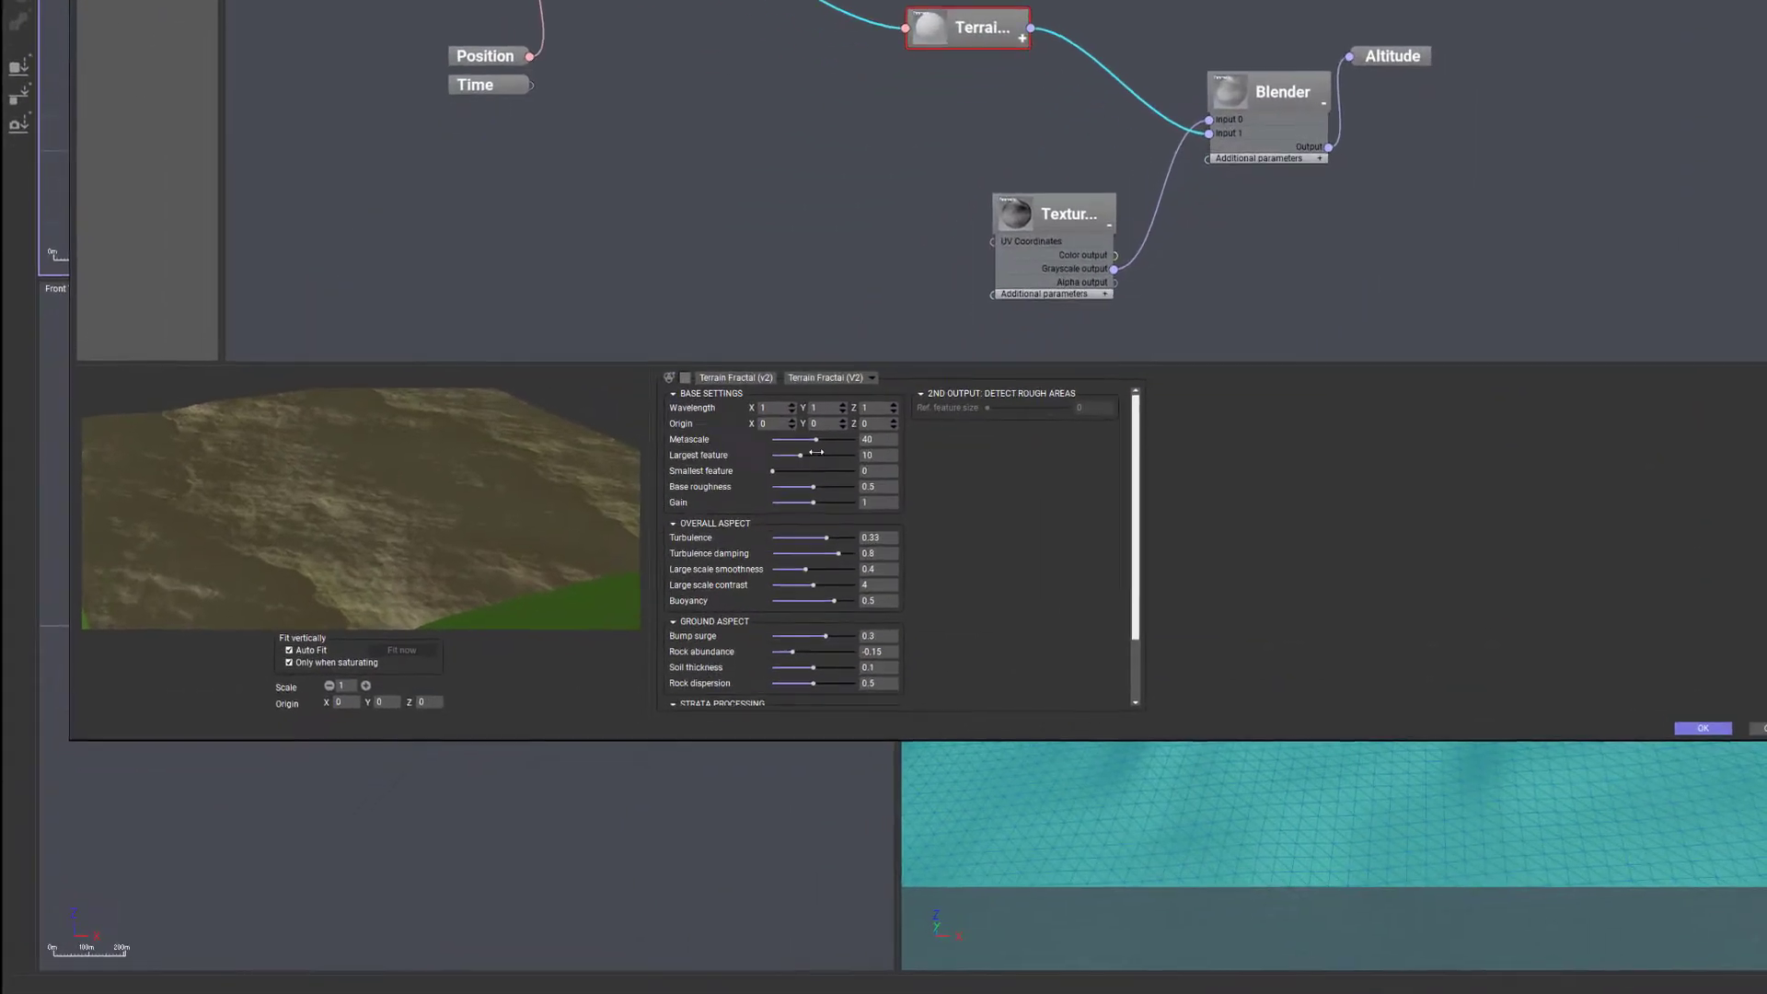
left_click_drag(810, 452, 583, 446)
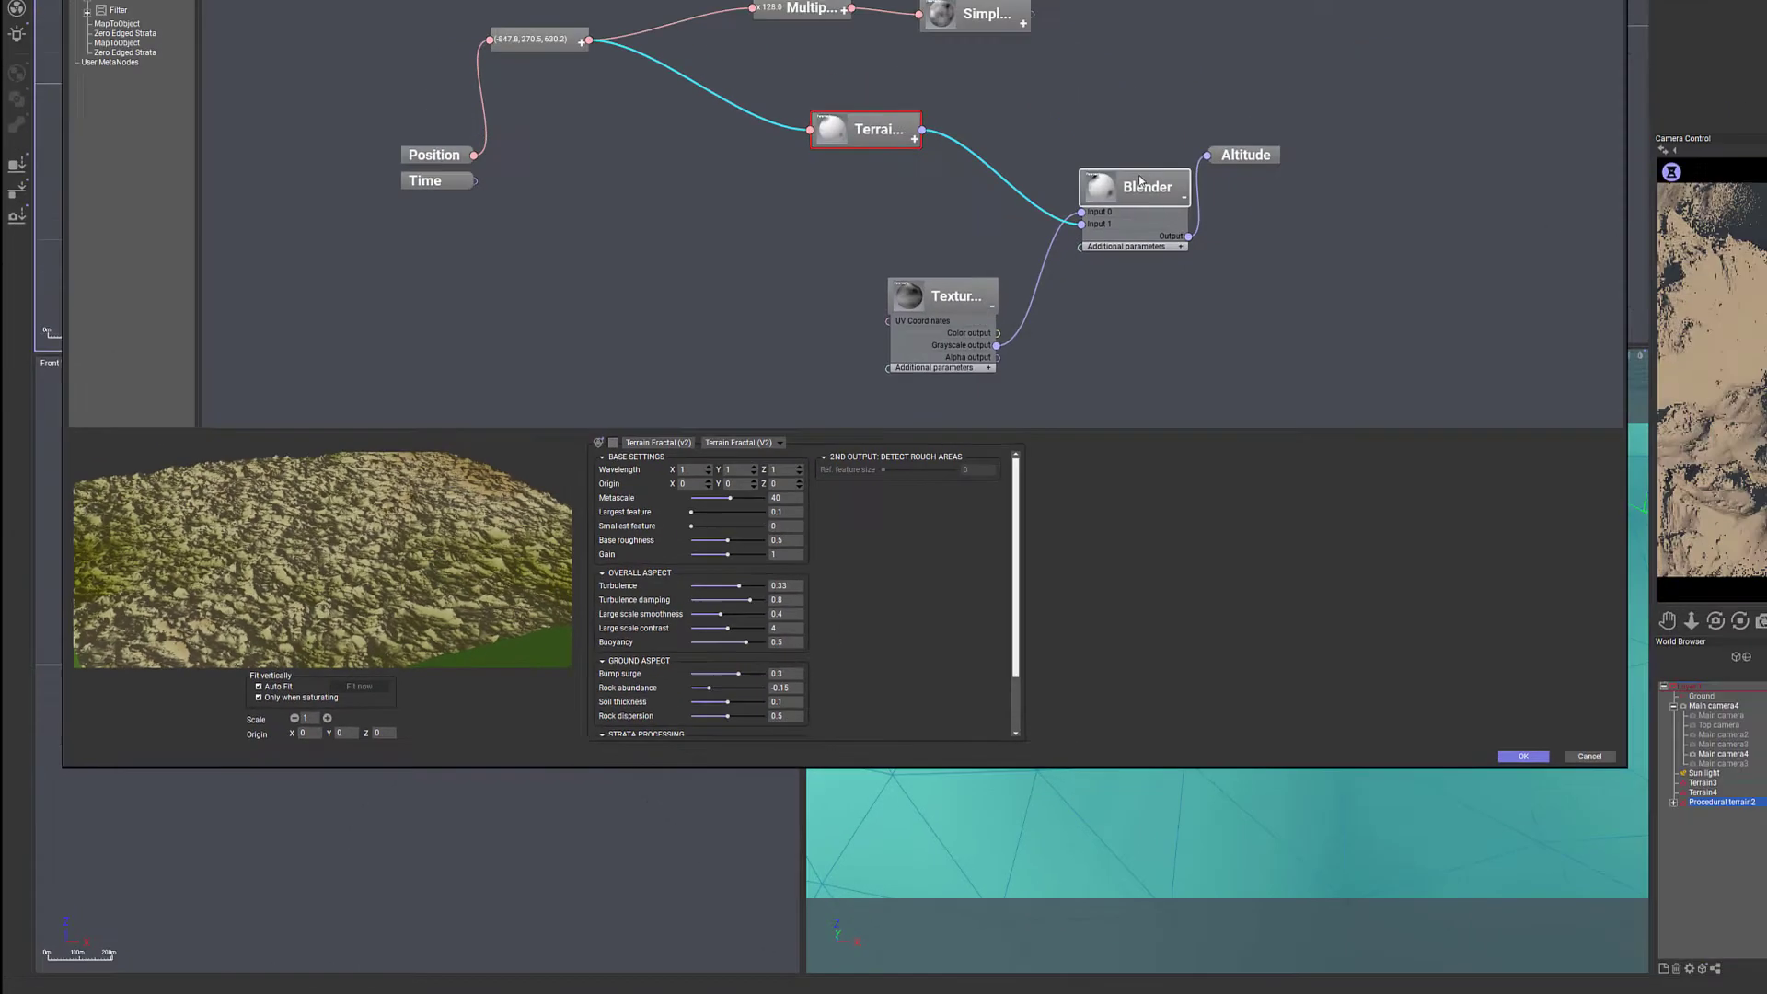
left_click(1275, 91)
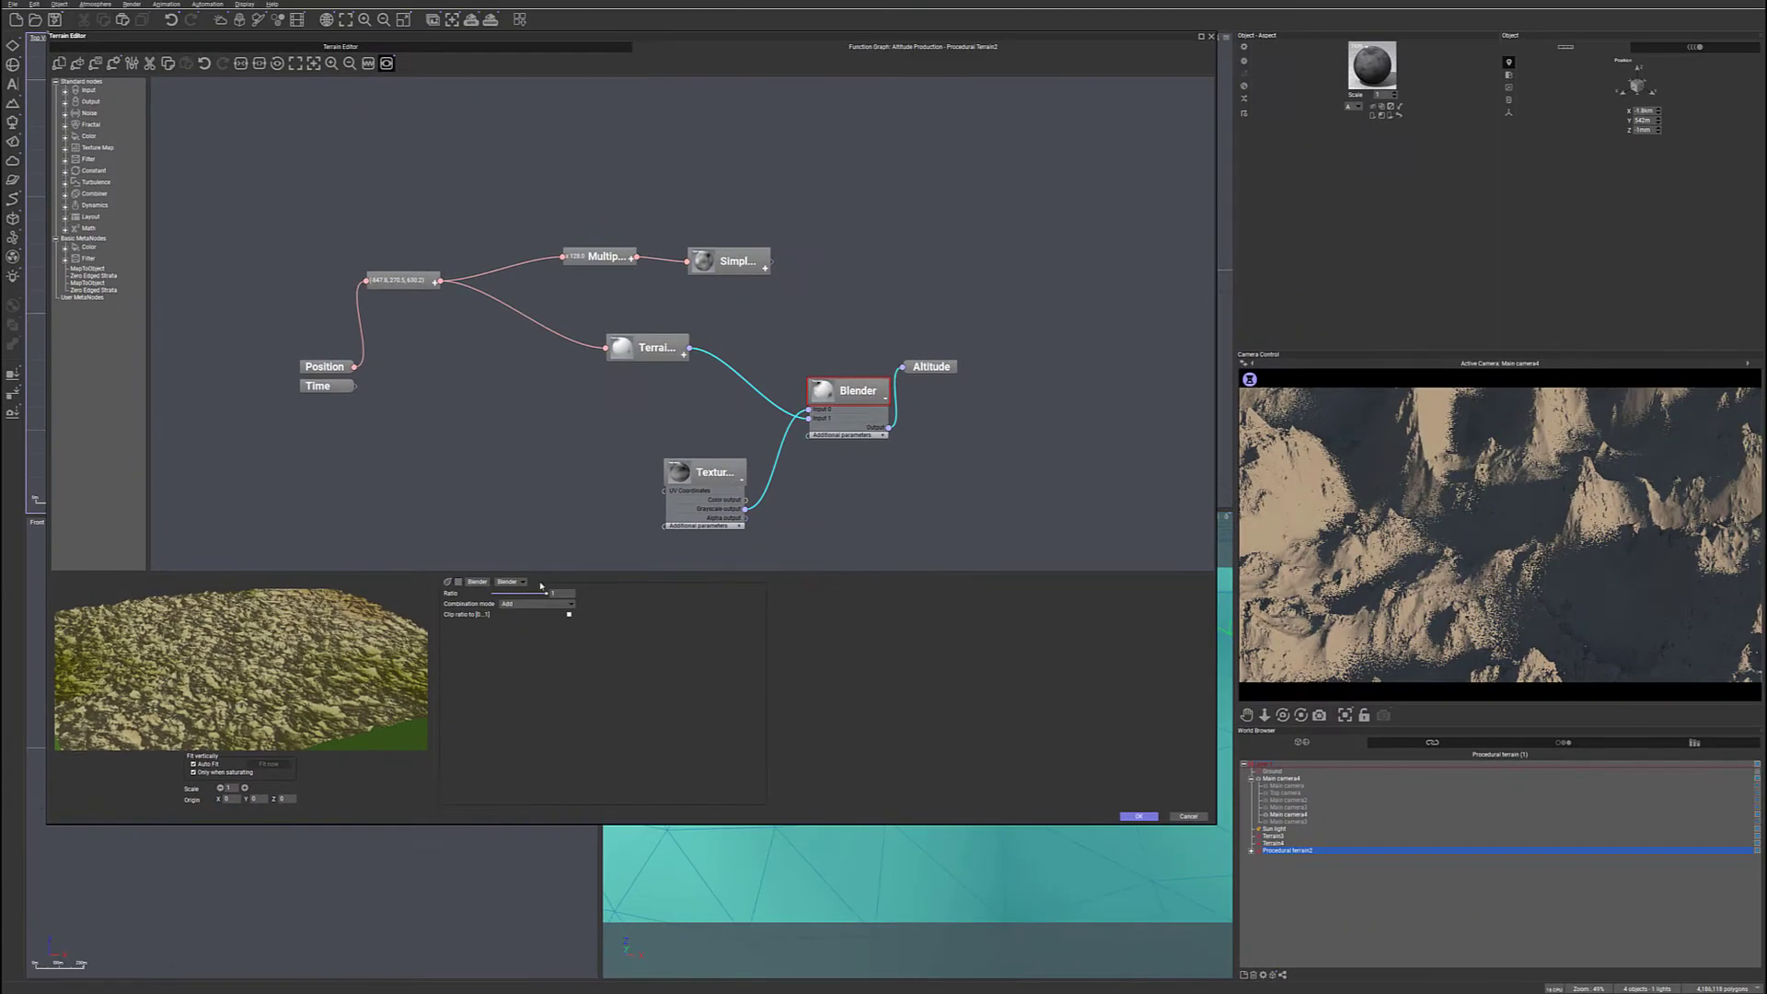
- Reduce the Blender node's ratio to about 0.1, refresh the camera preview, and accept the terrain edits
left_click_drag(546, 593, 510, 592)
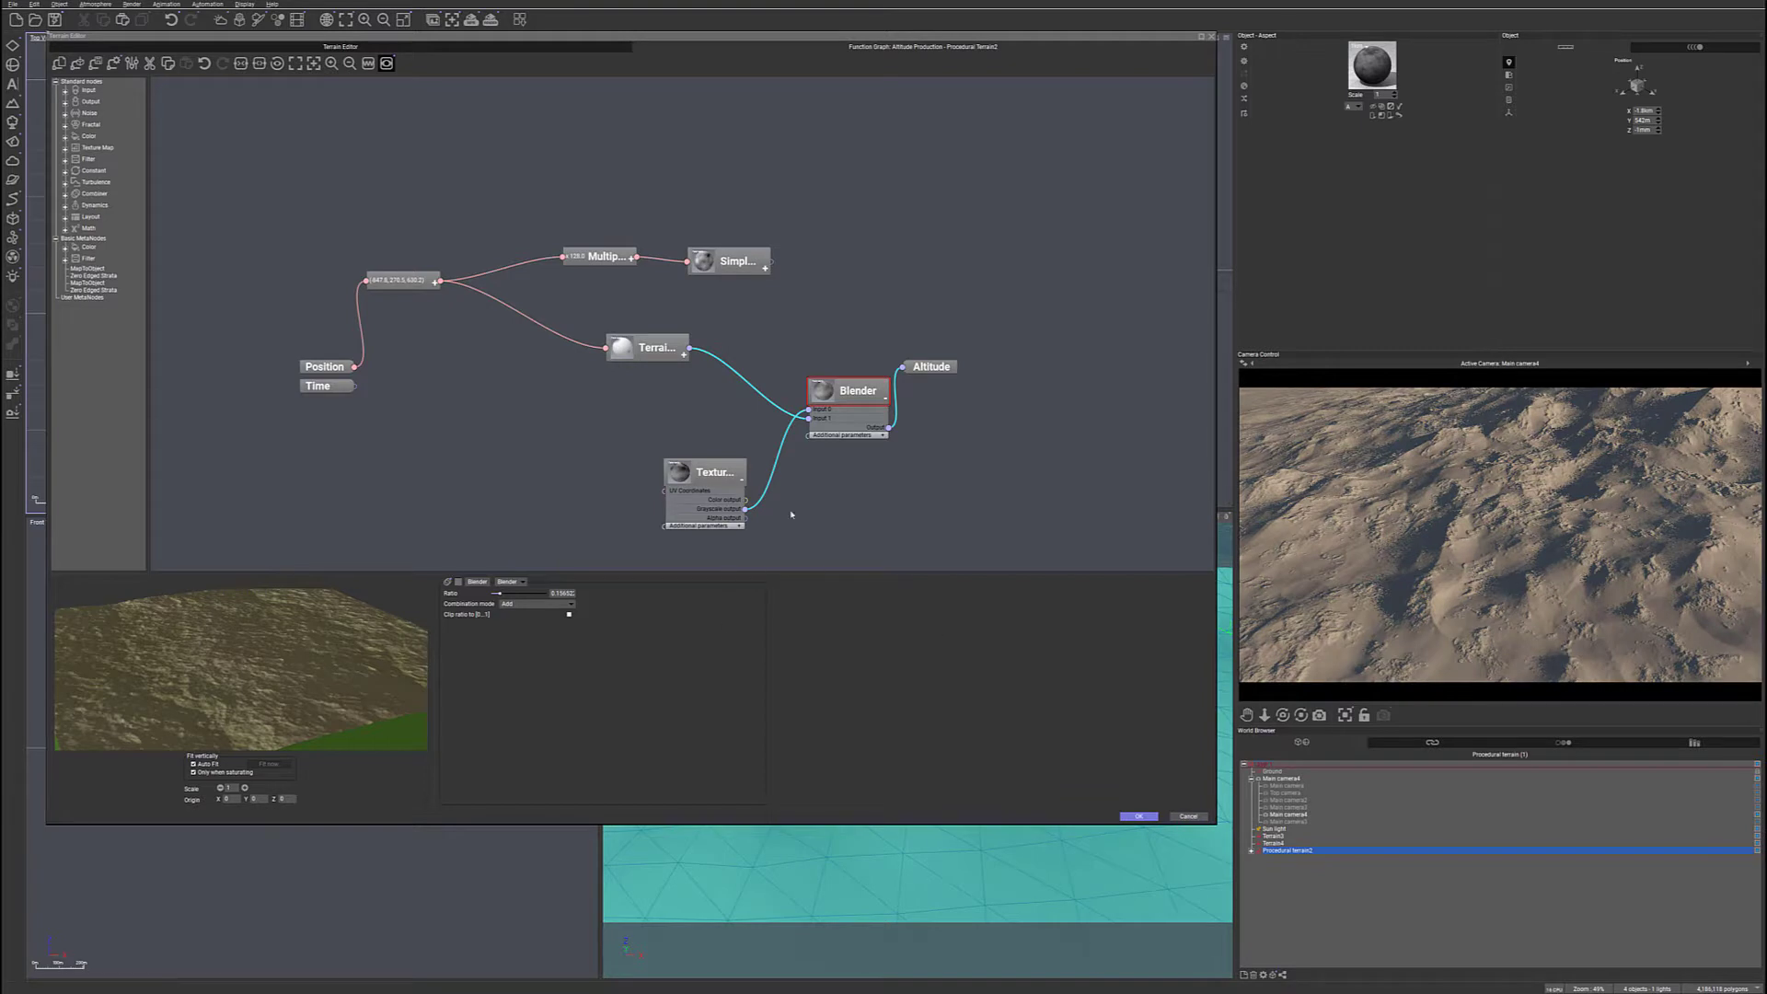
left_click(544, 590)
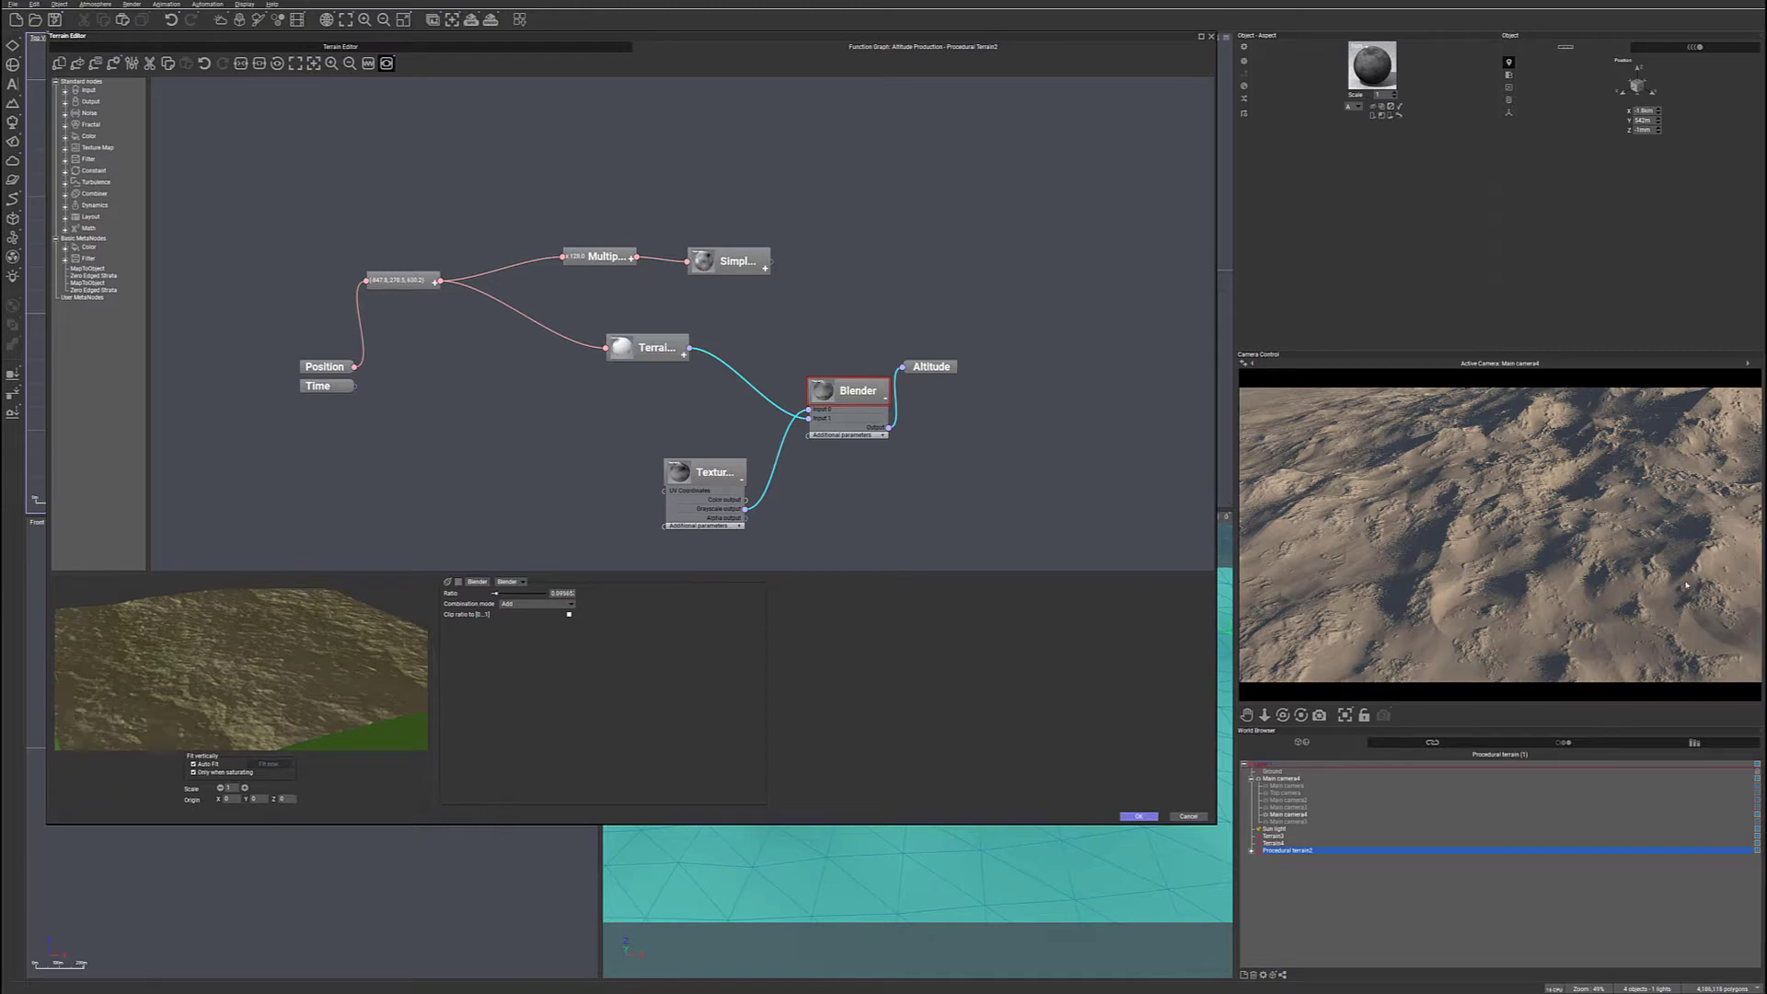
left_click(1690, 476)
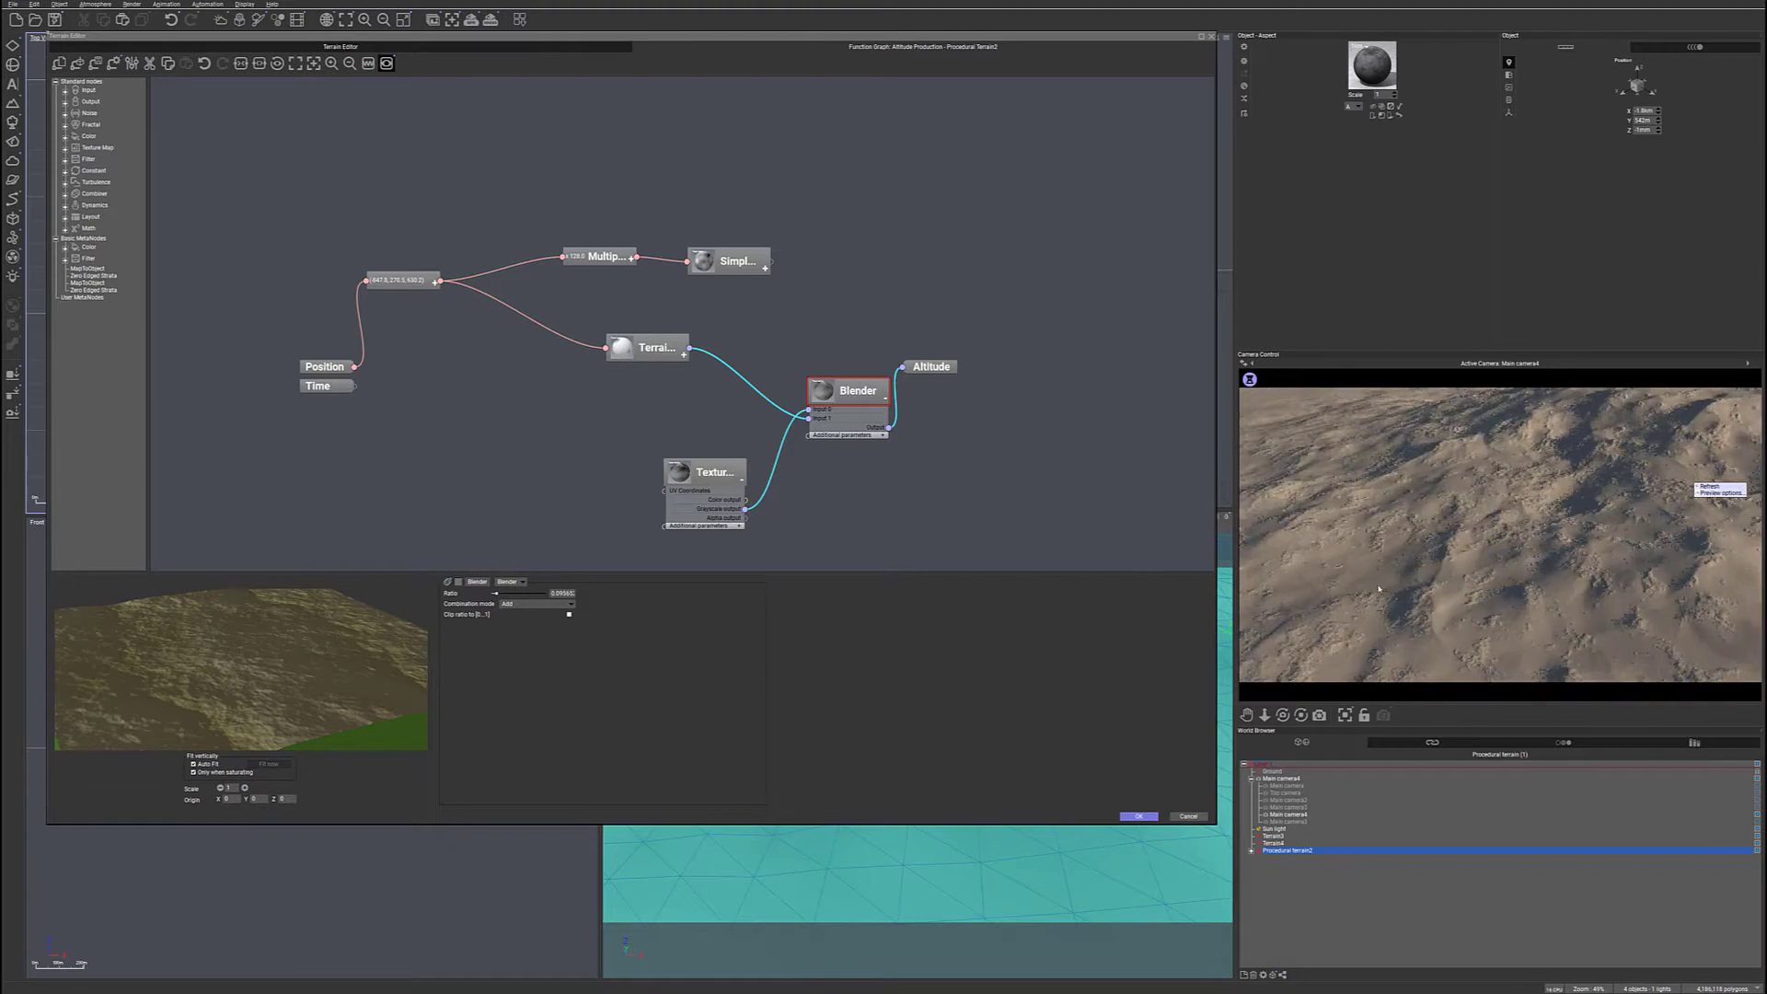
left_click(1137, 816)
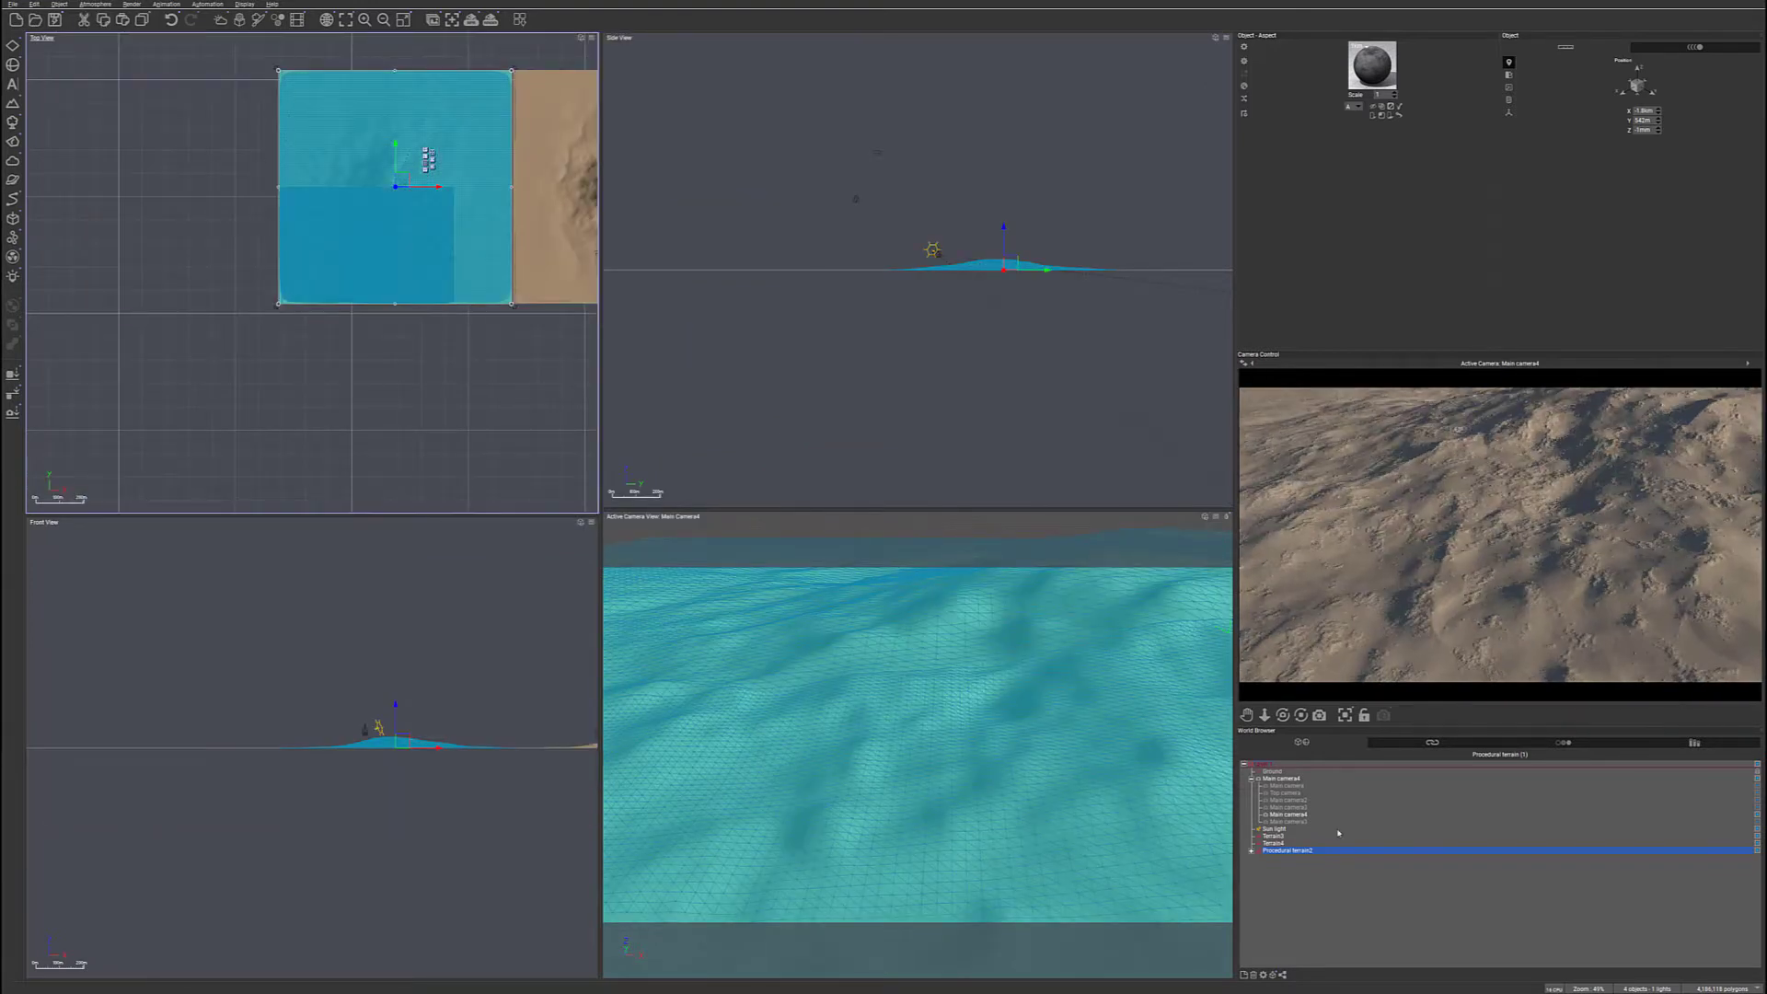
- Render the first height-map terrain from its close-up camera and close the finished render
left_click(1286, 801)
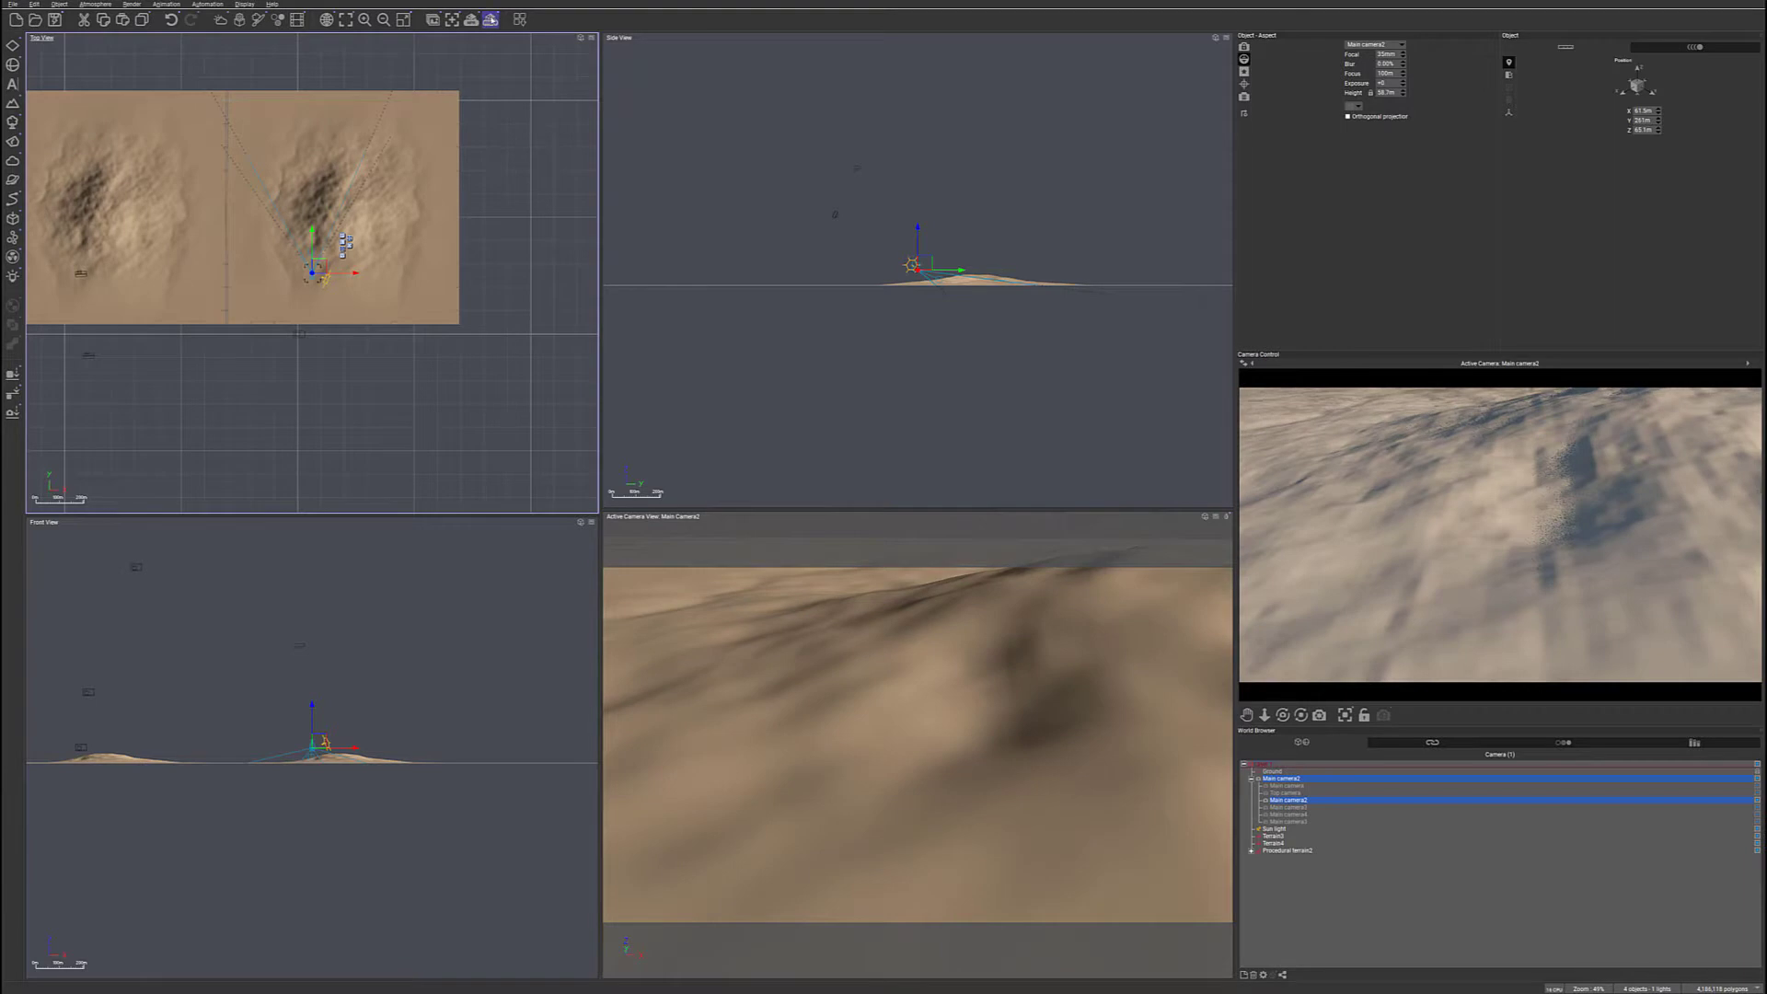
left_click(490, 19)
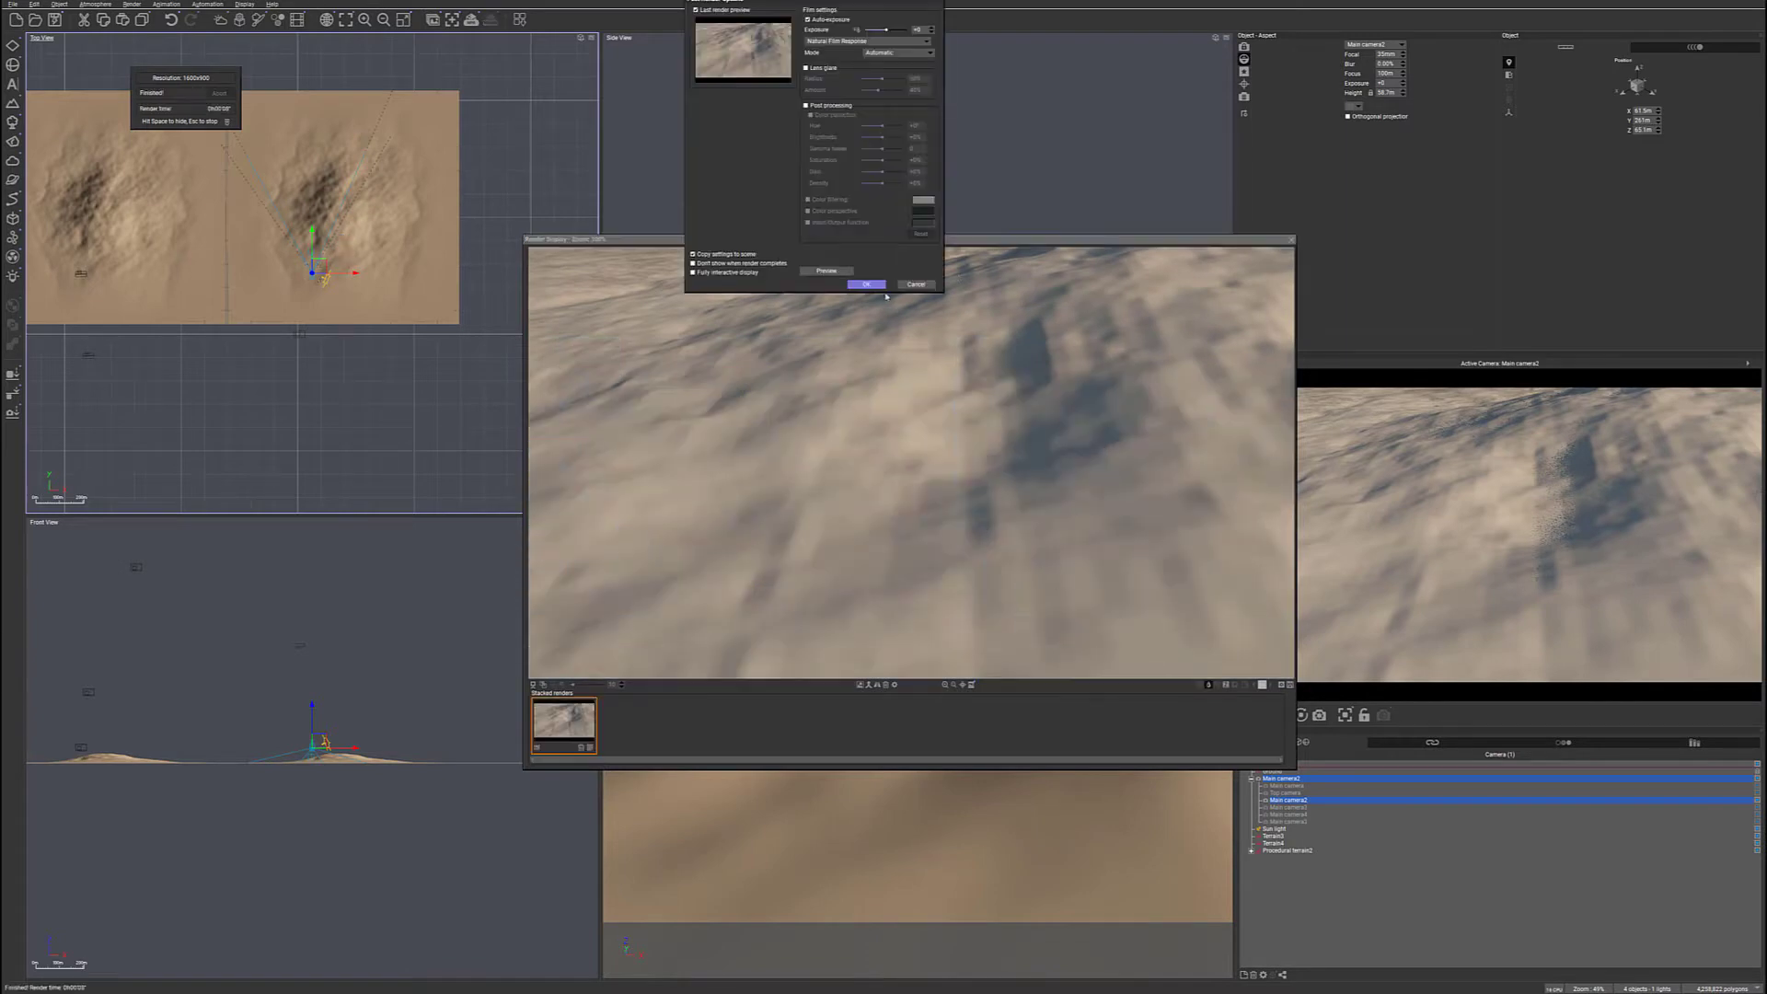
left_click(866, 284)
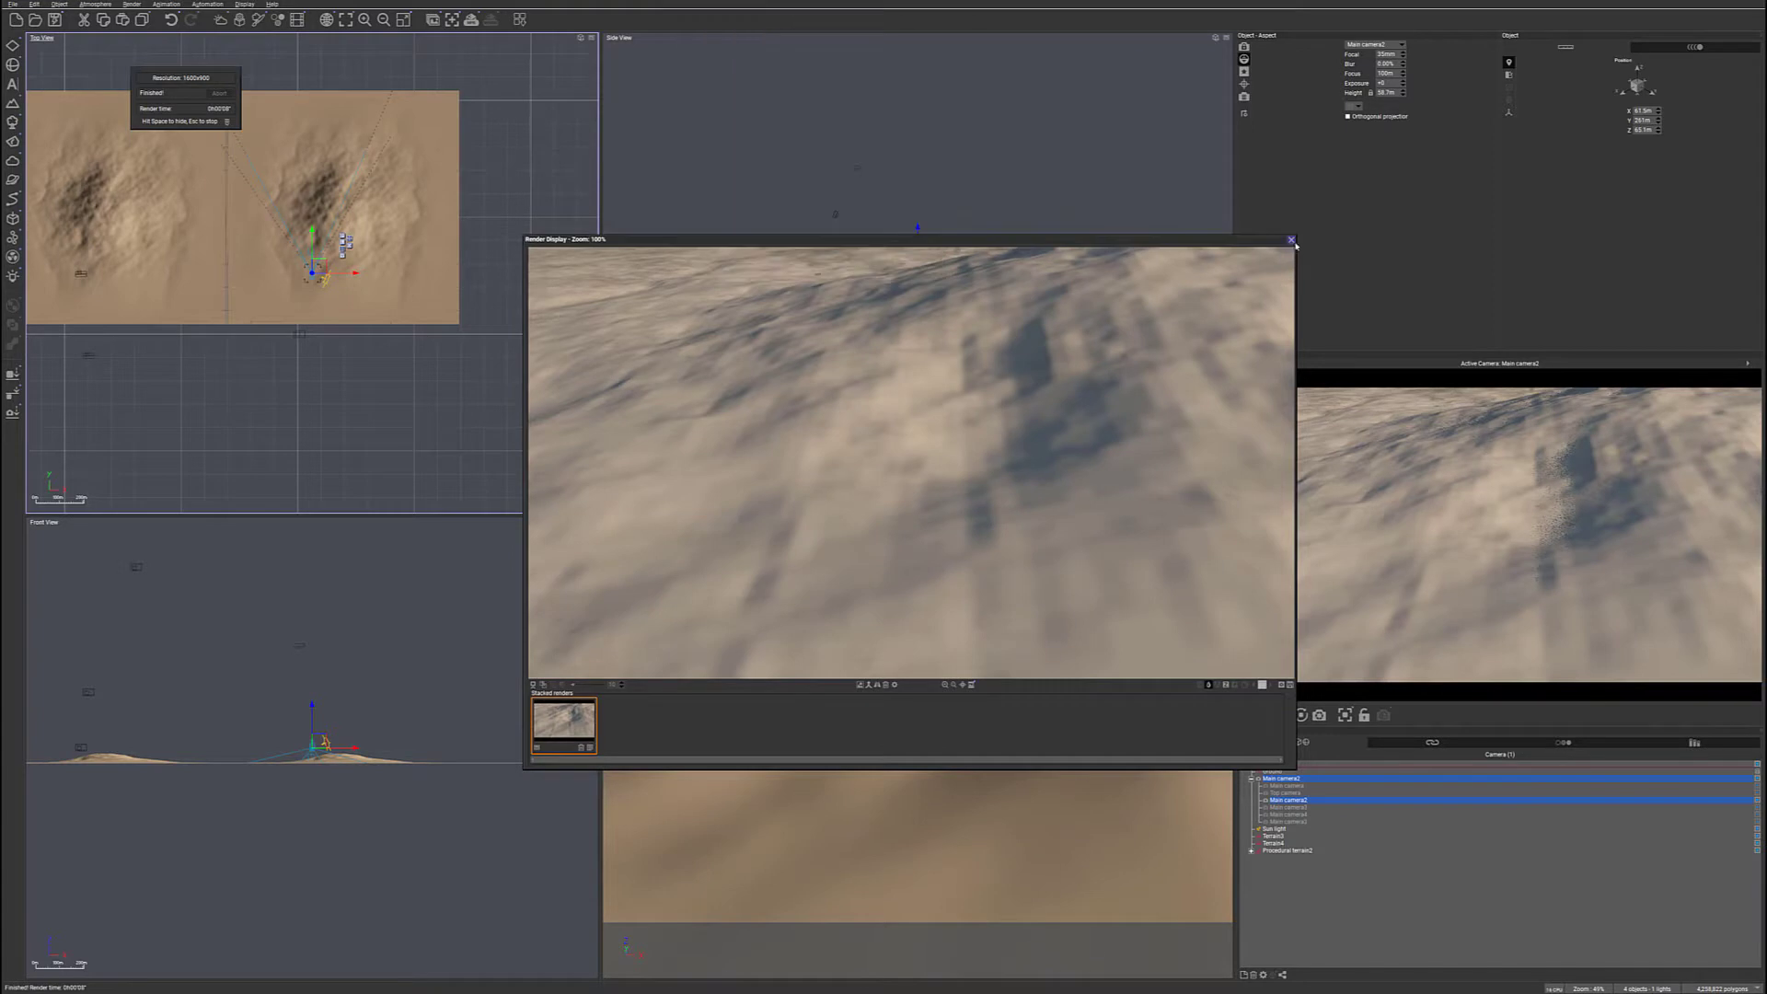
left_click(1292, 240)
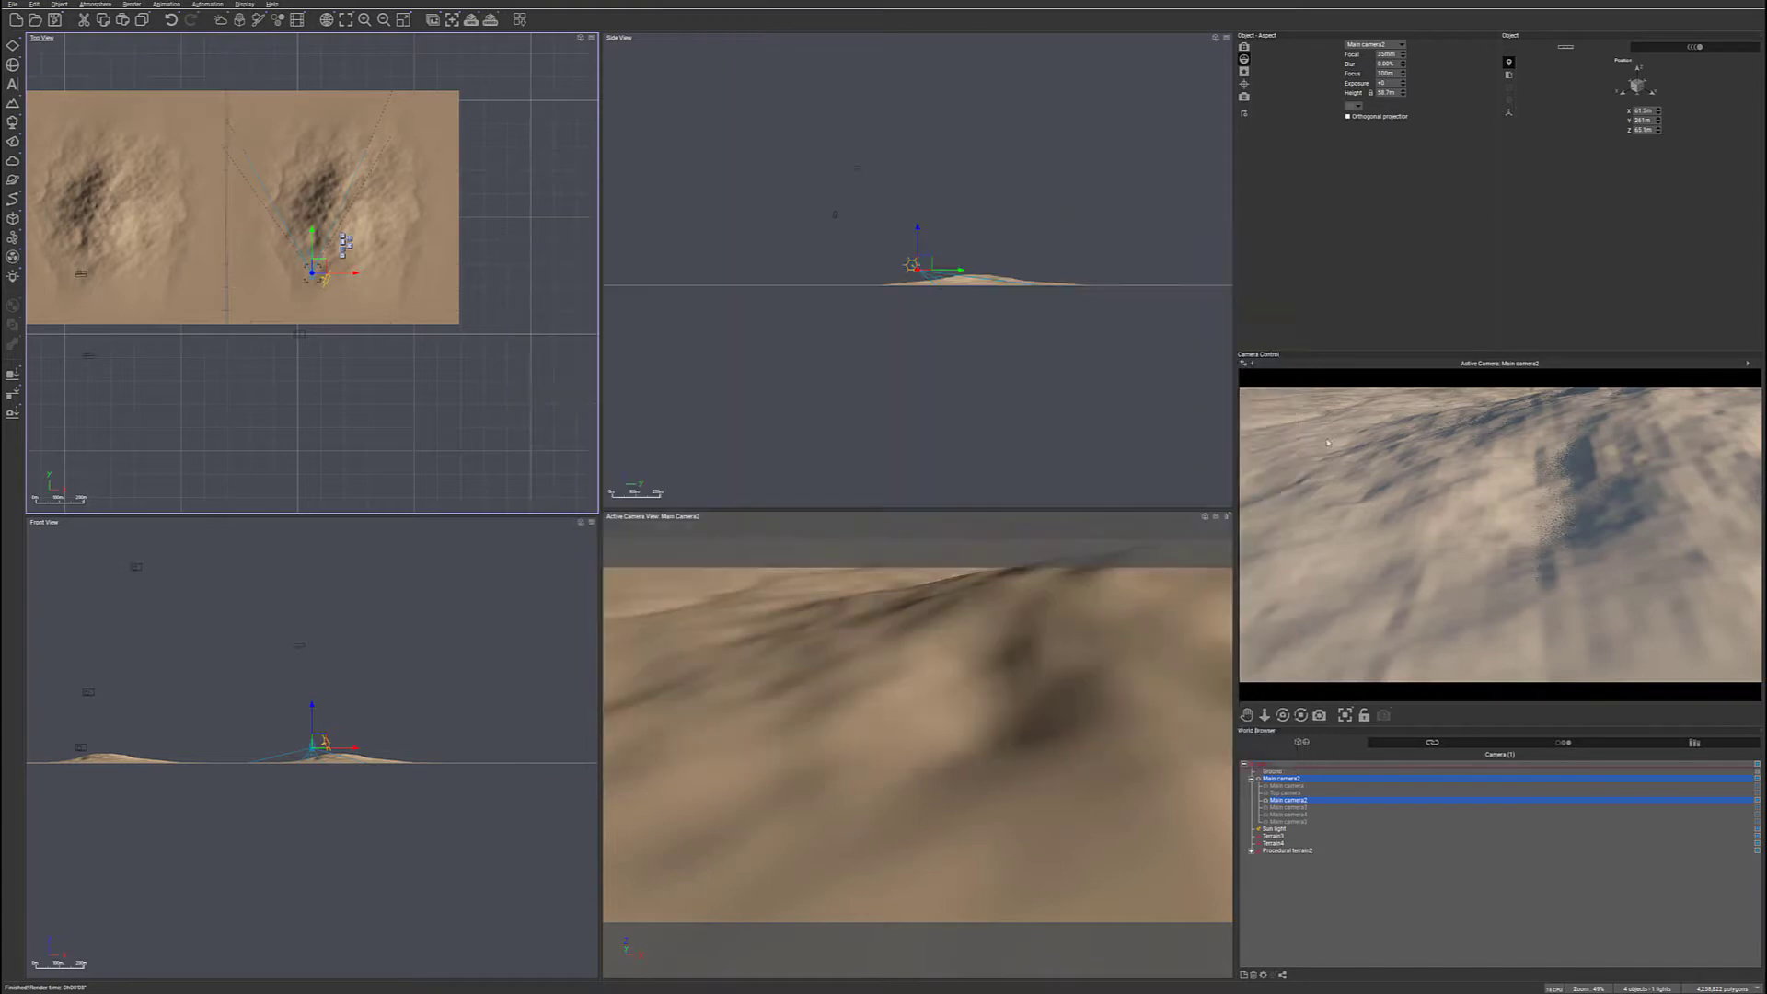
- Render the second height-map terrain from its own close-up camera and close the finished render
left_click(1288, 808)
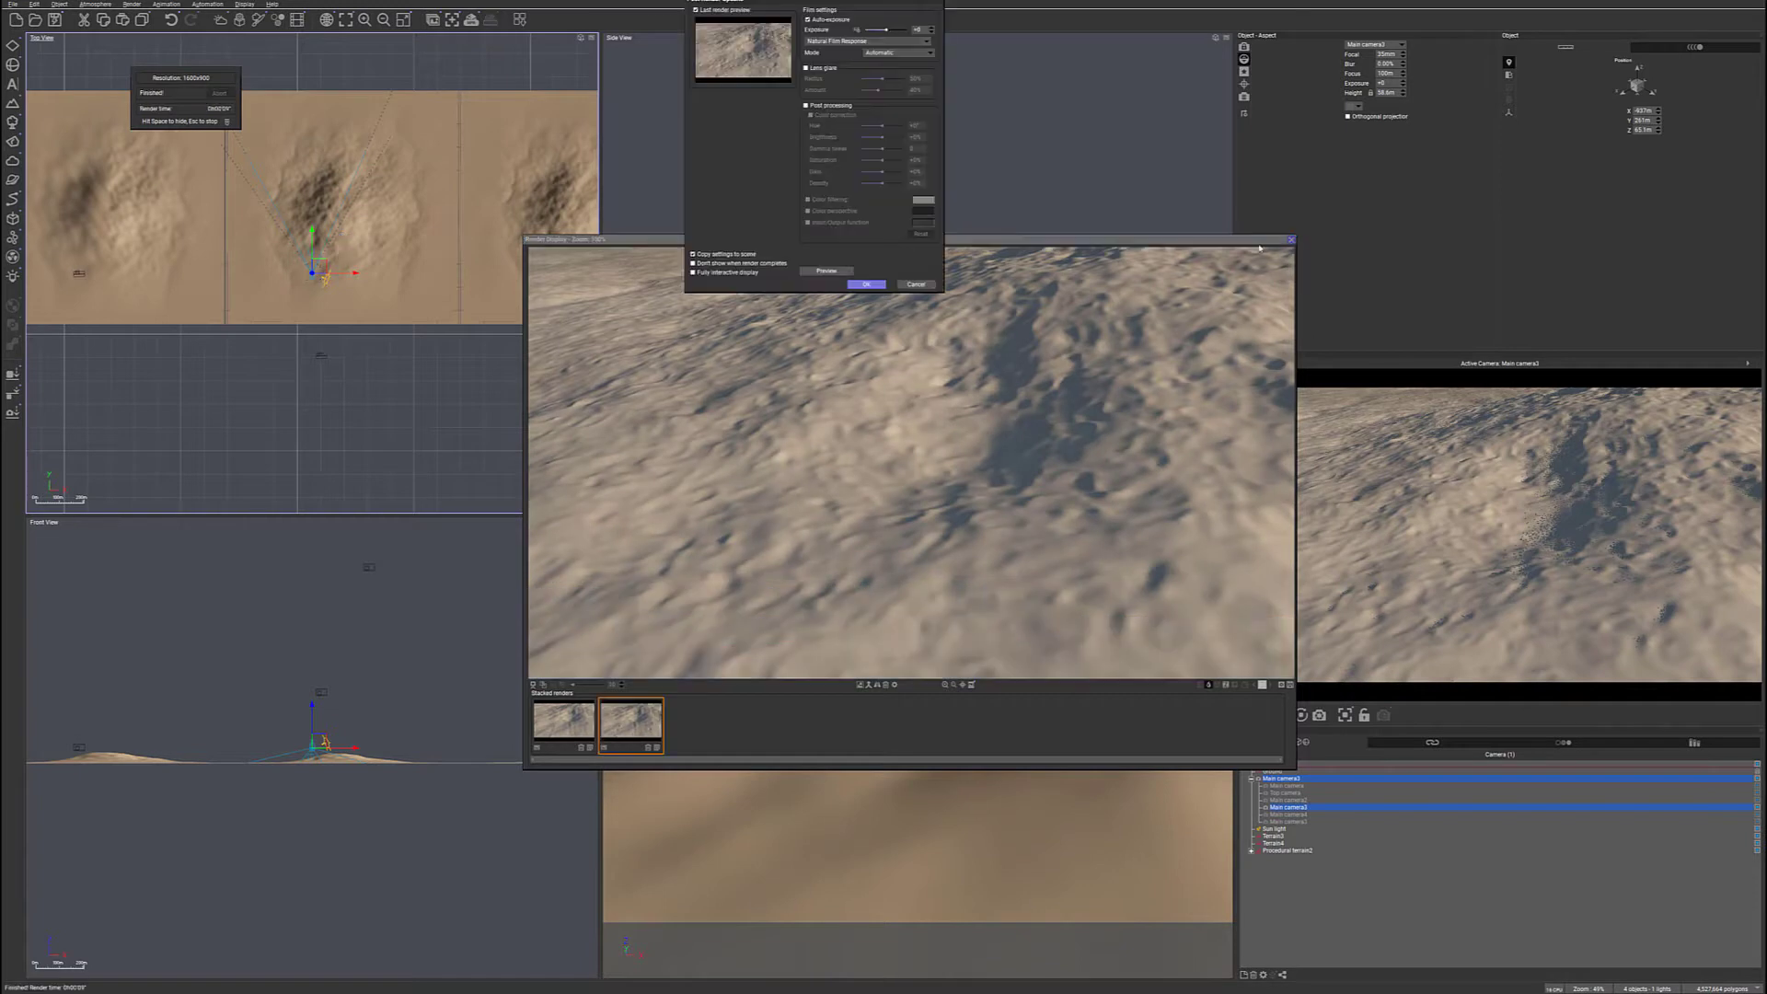
left_click(867, 285)
left_click(1291, 240)
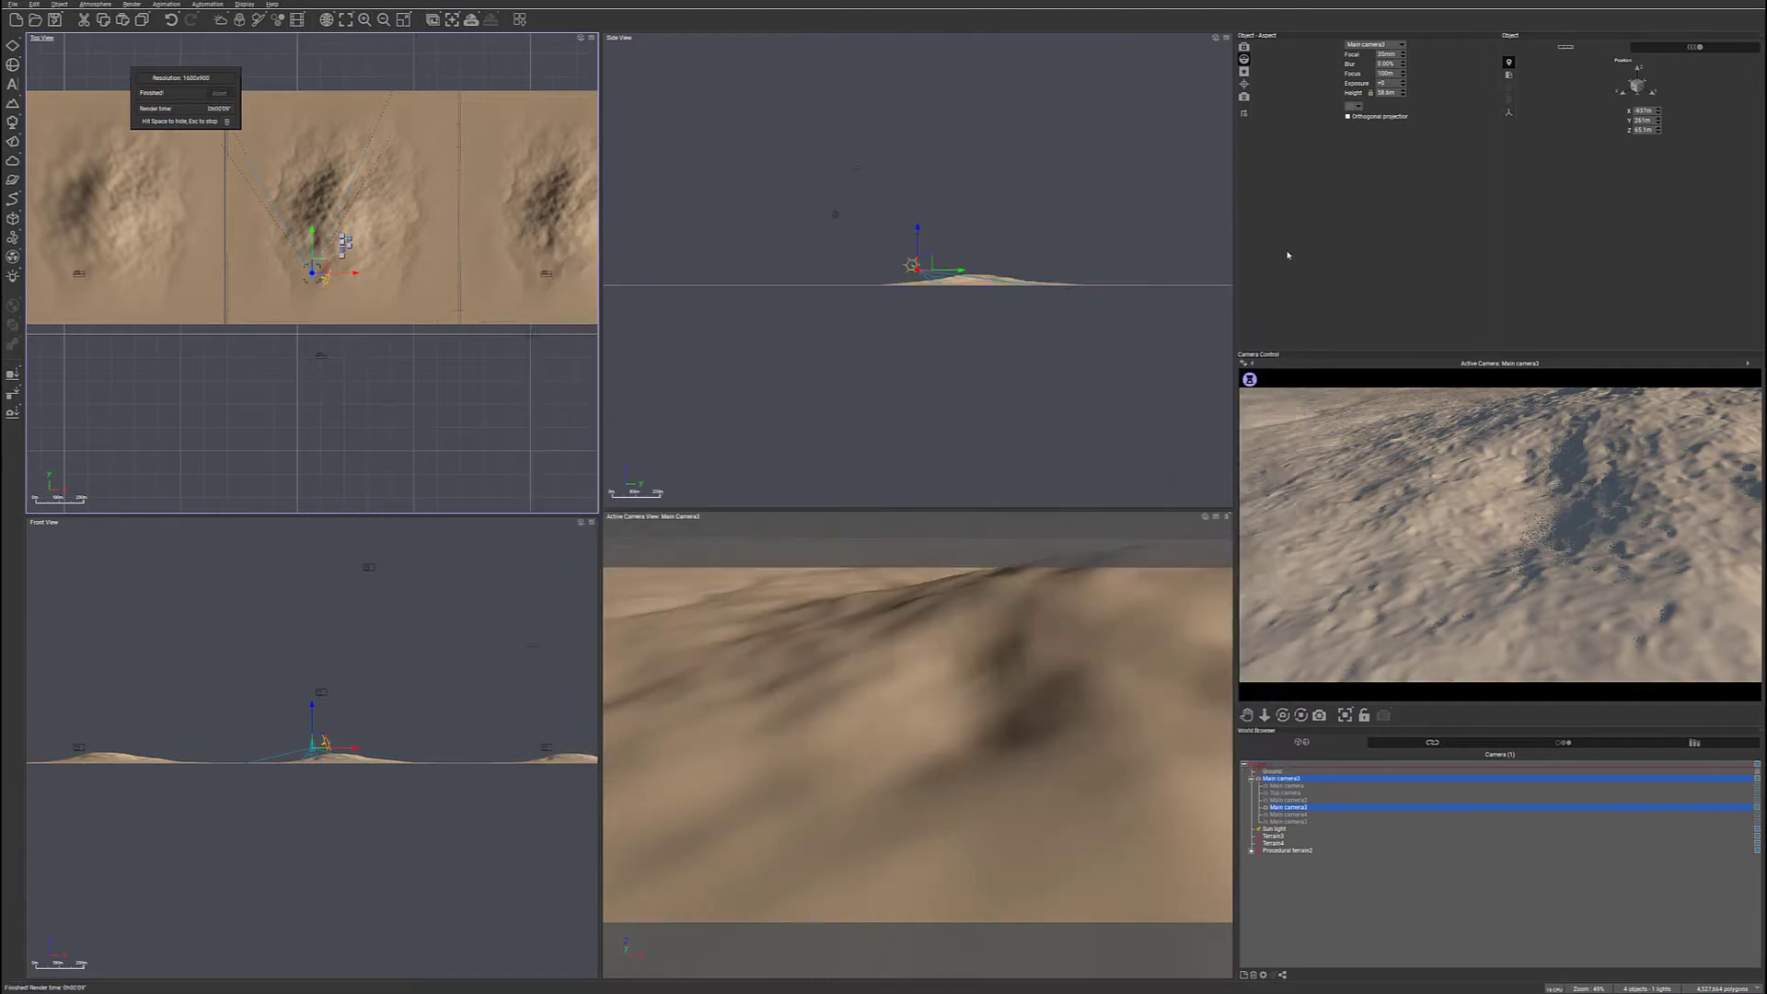
- Activate Main camera4 and render the procedural terrain's close-up at the same resolution
left_click(1287, 814)
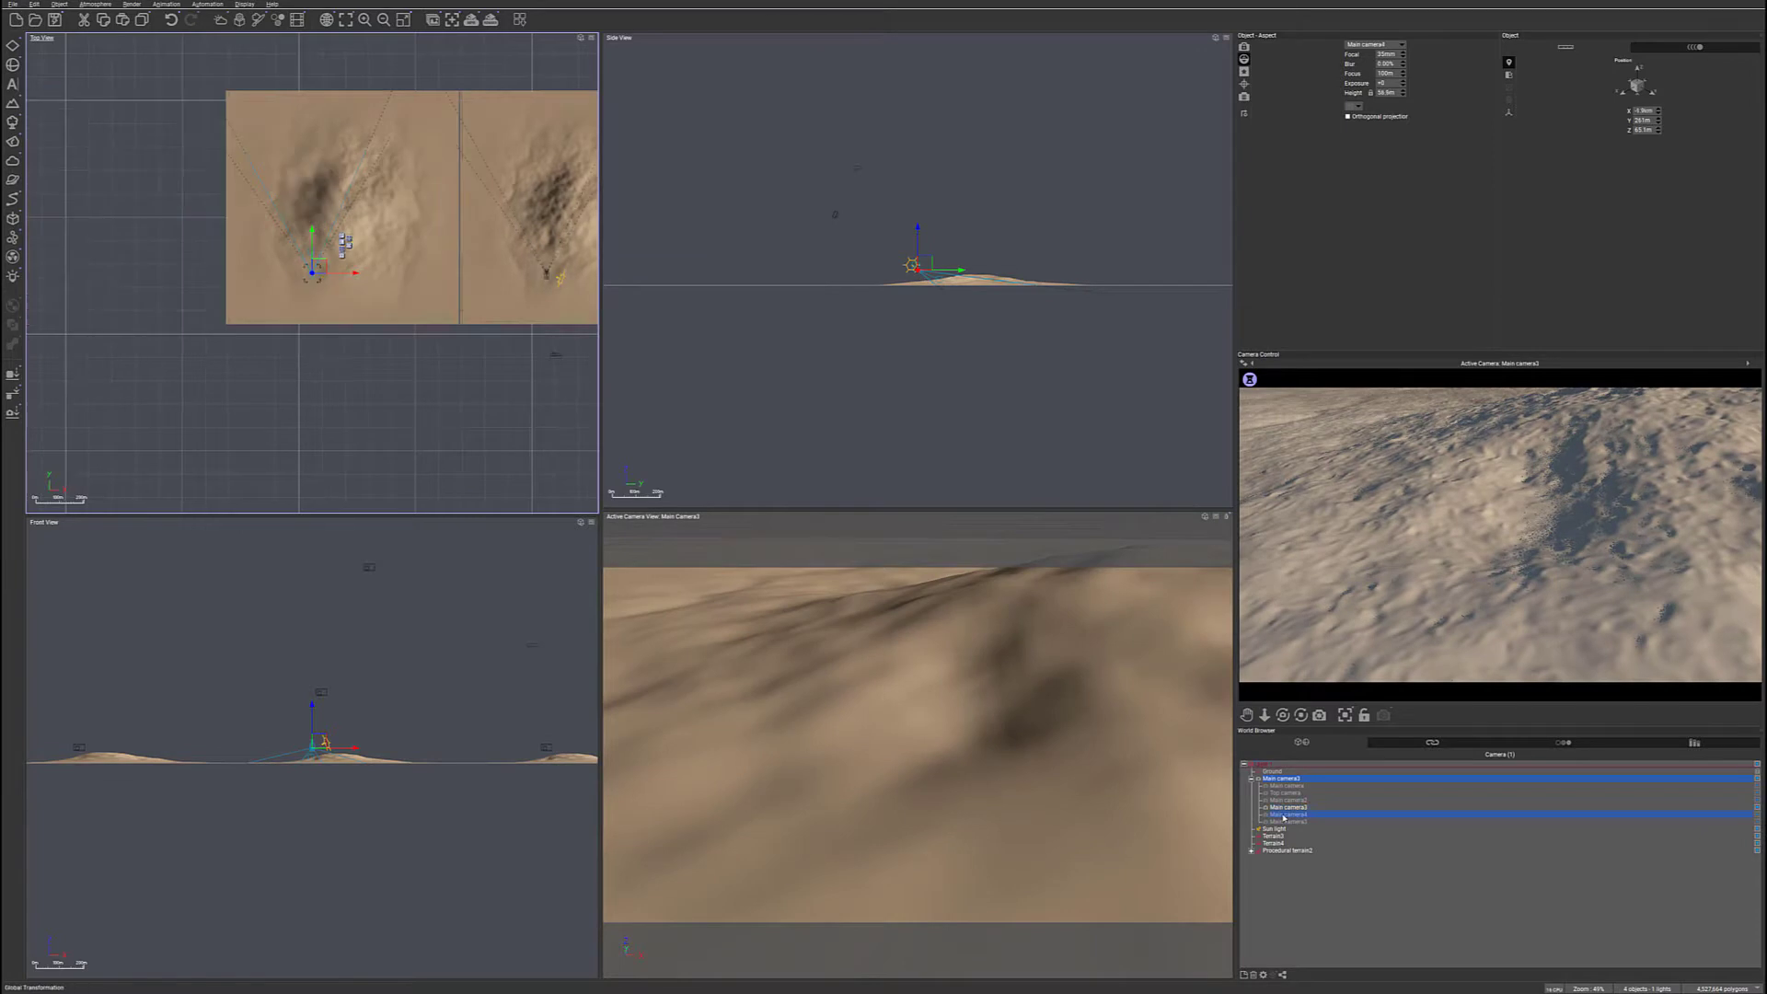
double_click(1289, 816)
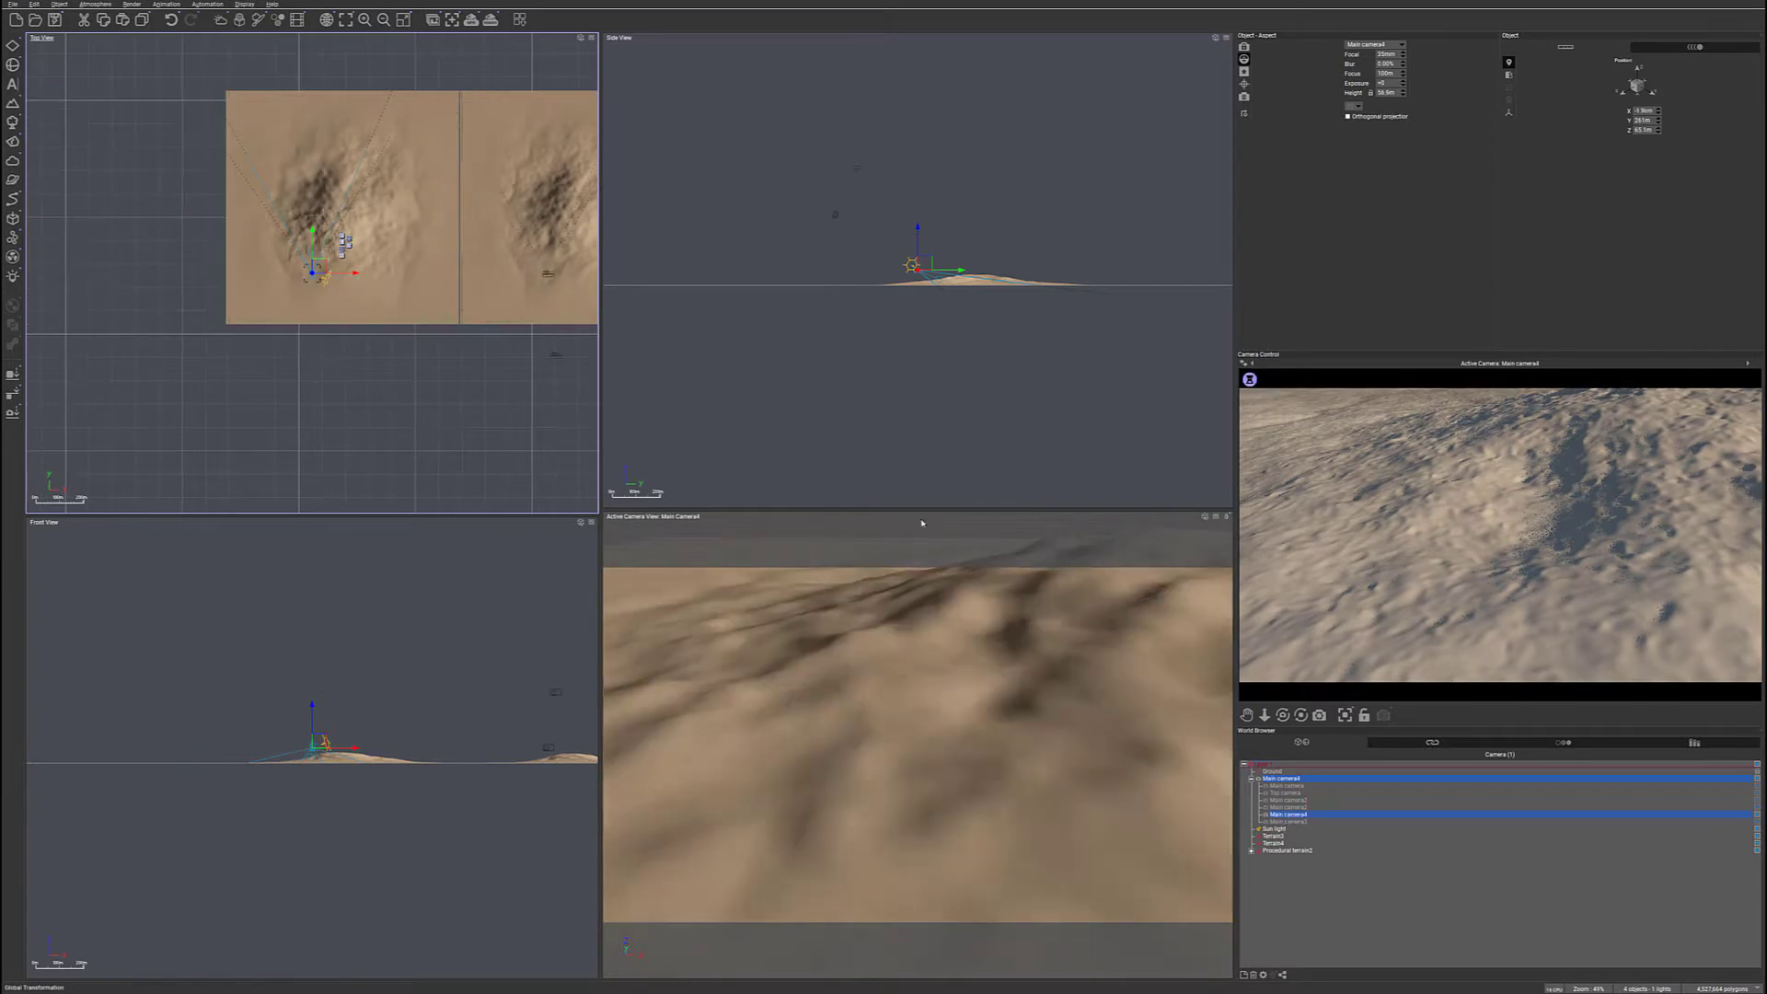
left_click(489, 20)
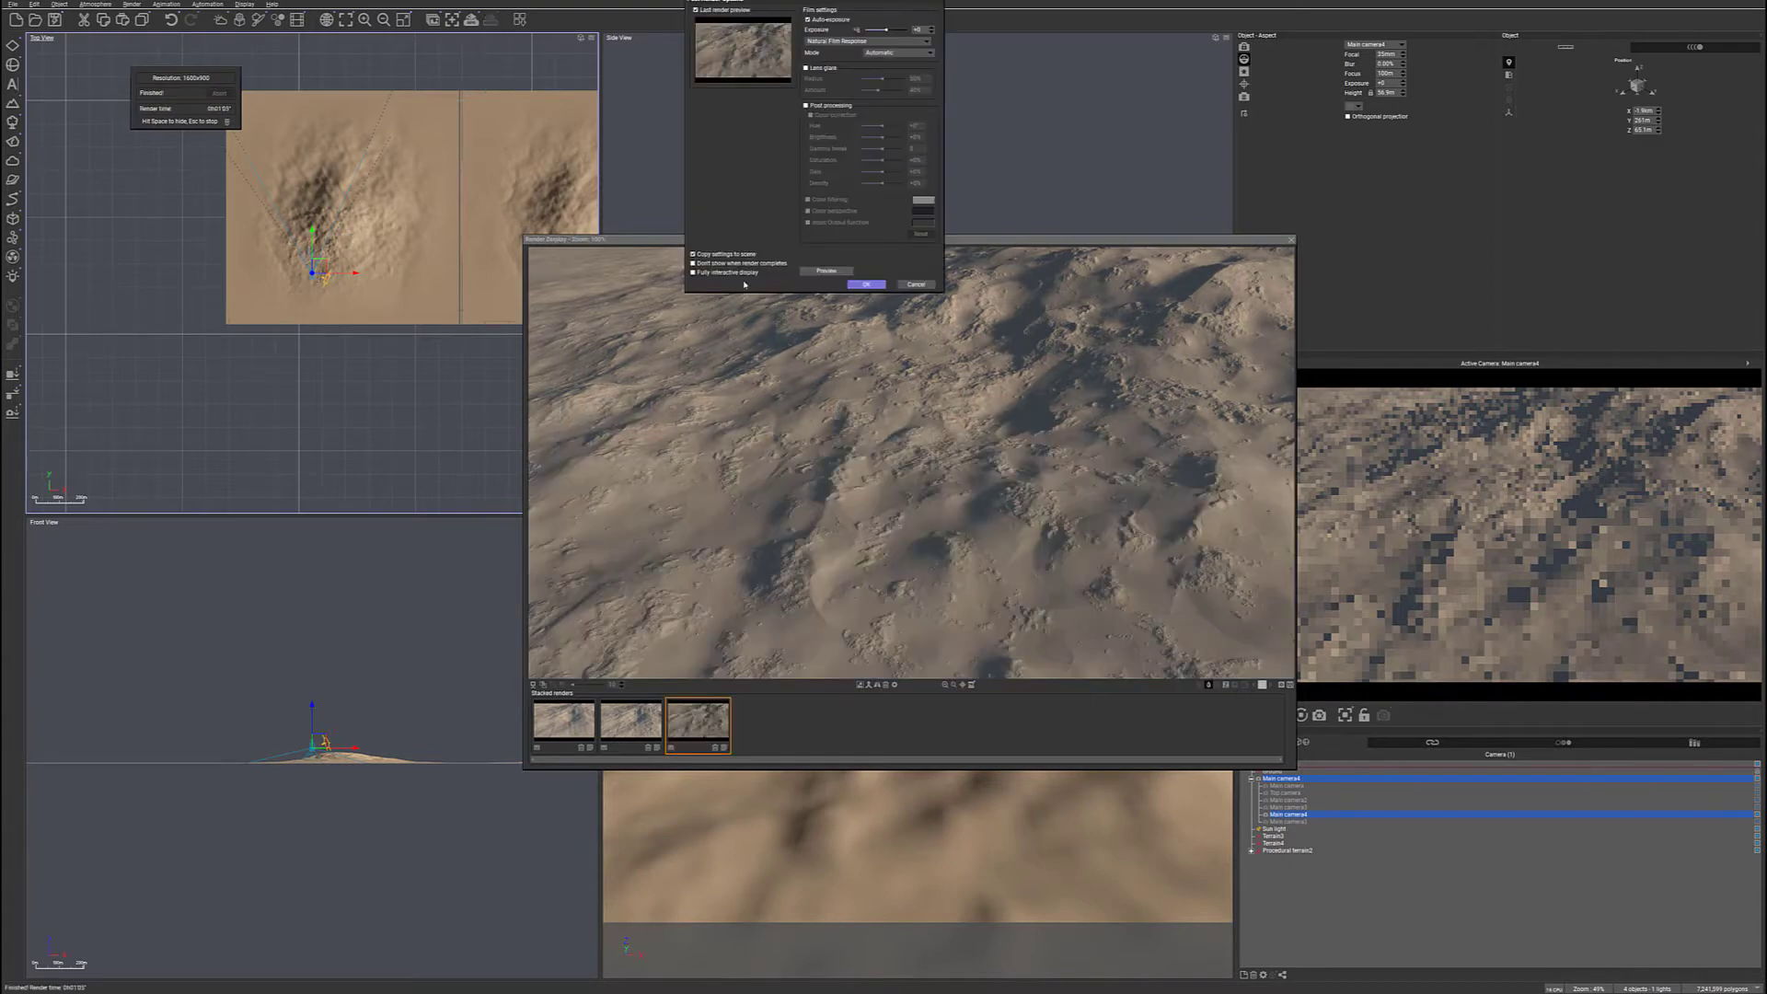
left_click(866, 283)
- Compare the three stacked close-up renders of the terrains, then close the render display
left_click(632, 722)
left_click(702, 727)
left_click(637, 727)
left_click(632, 730)
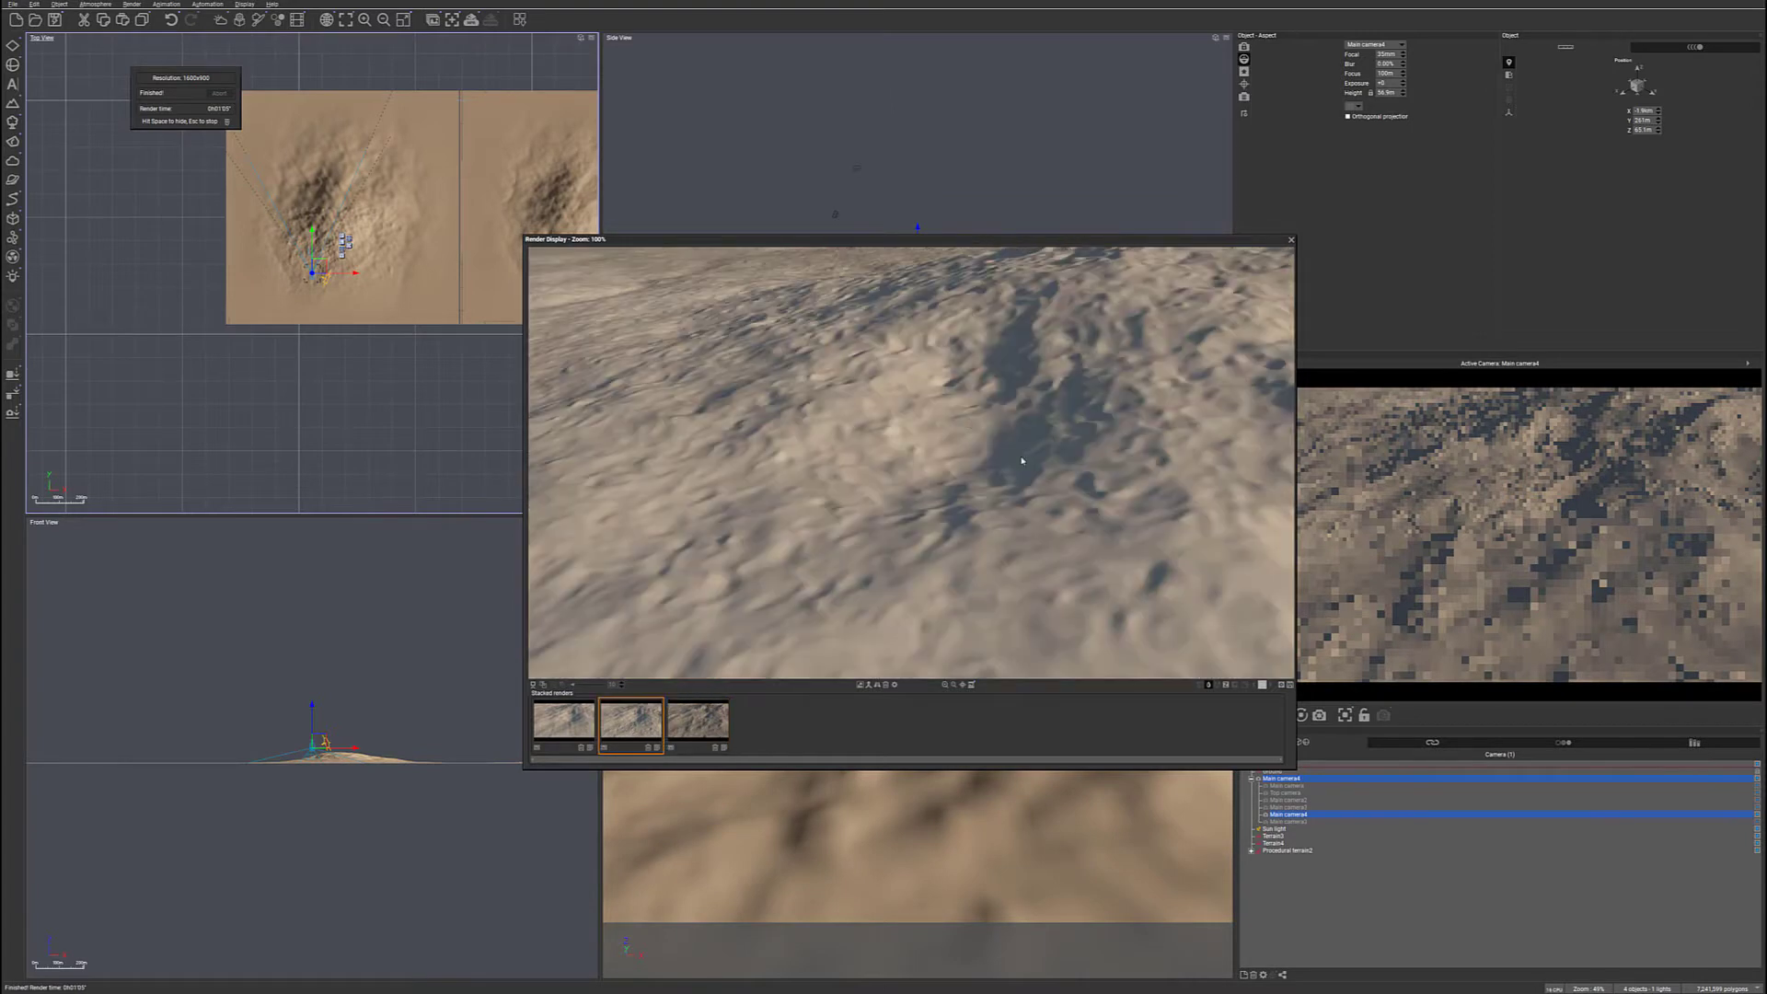
left_click(685, 720)
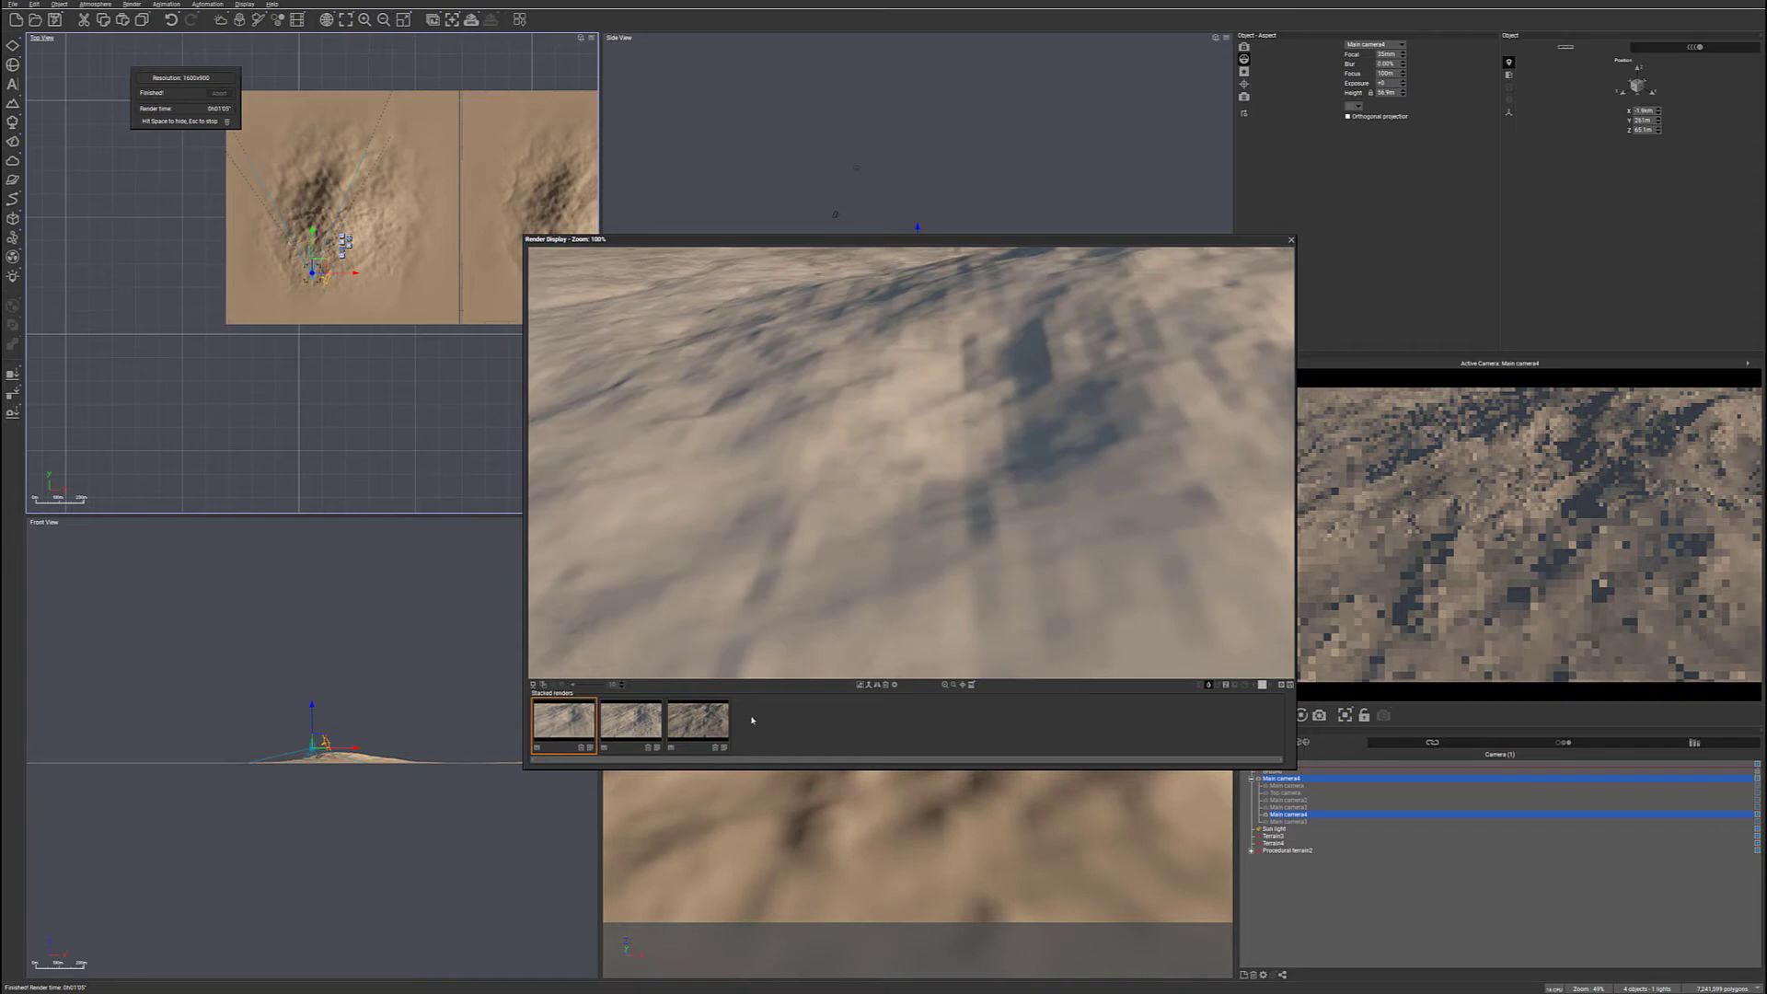
left_click(1293, 242)
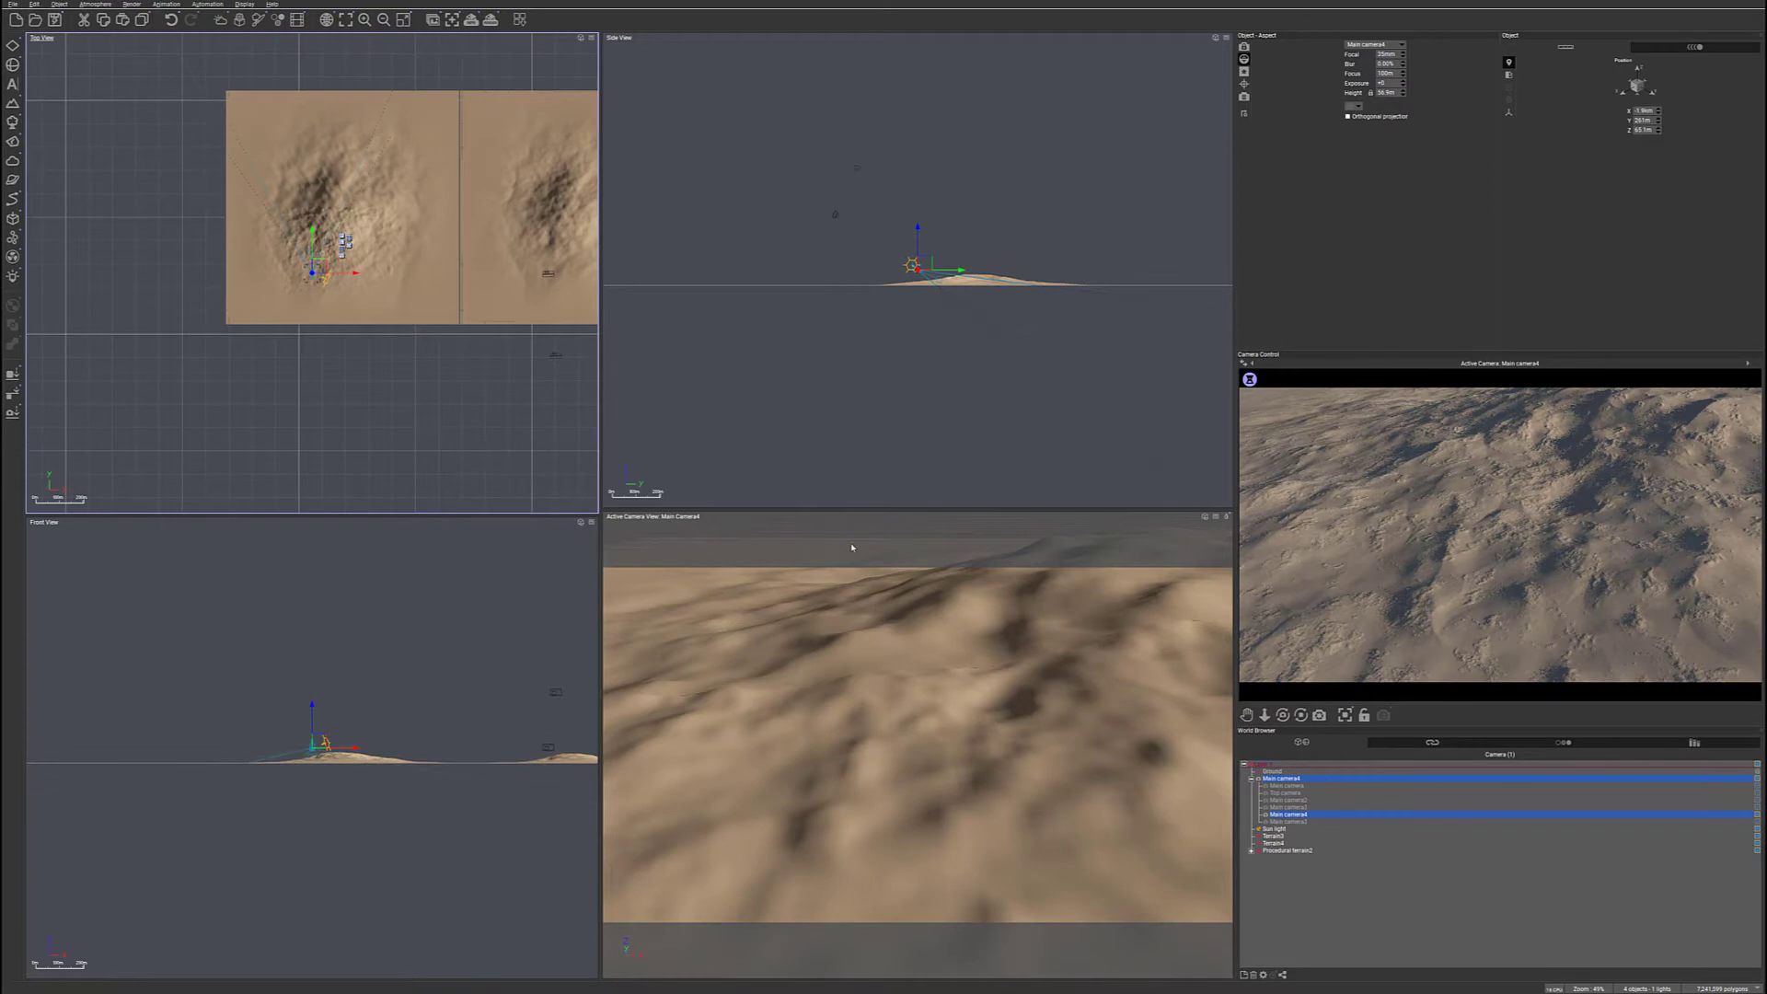
- Store a copy of the procedural terrain's close-up camera and move it much nearer the surface for a refreshed preview
key("alt+c")
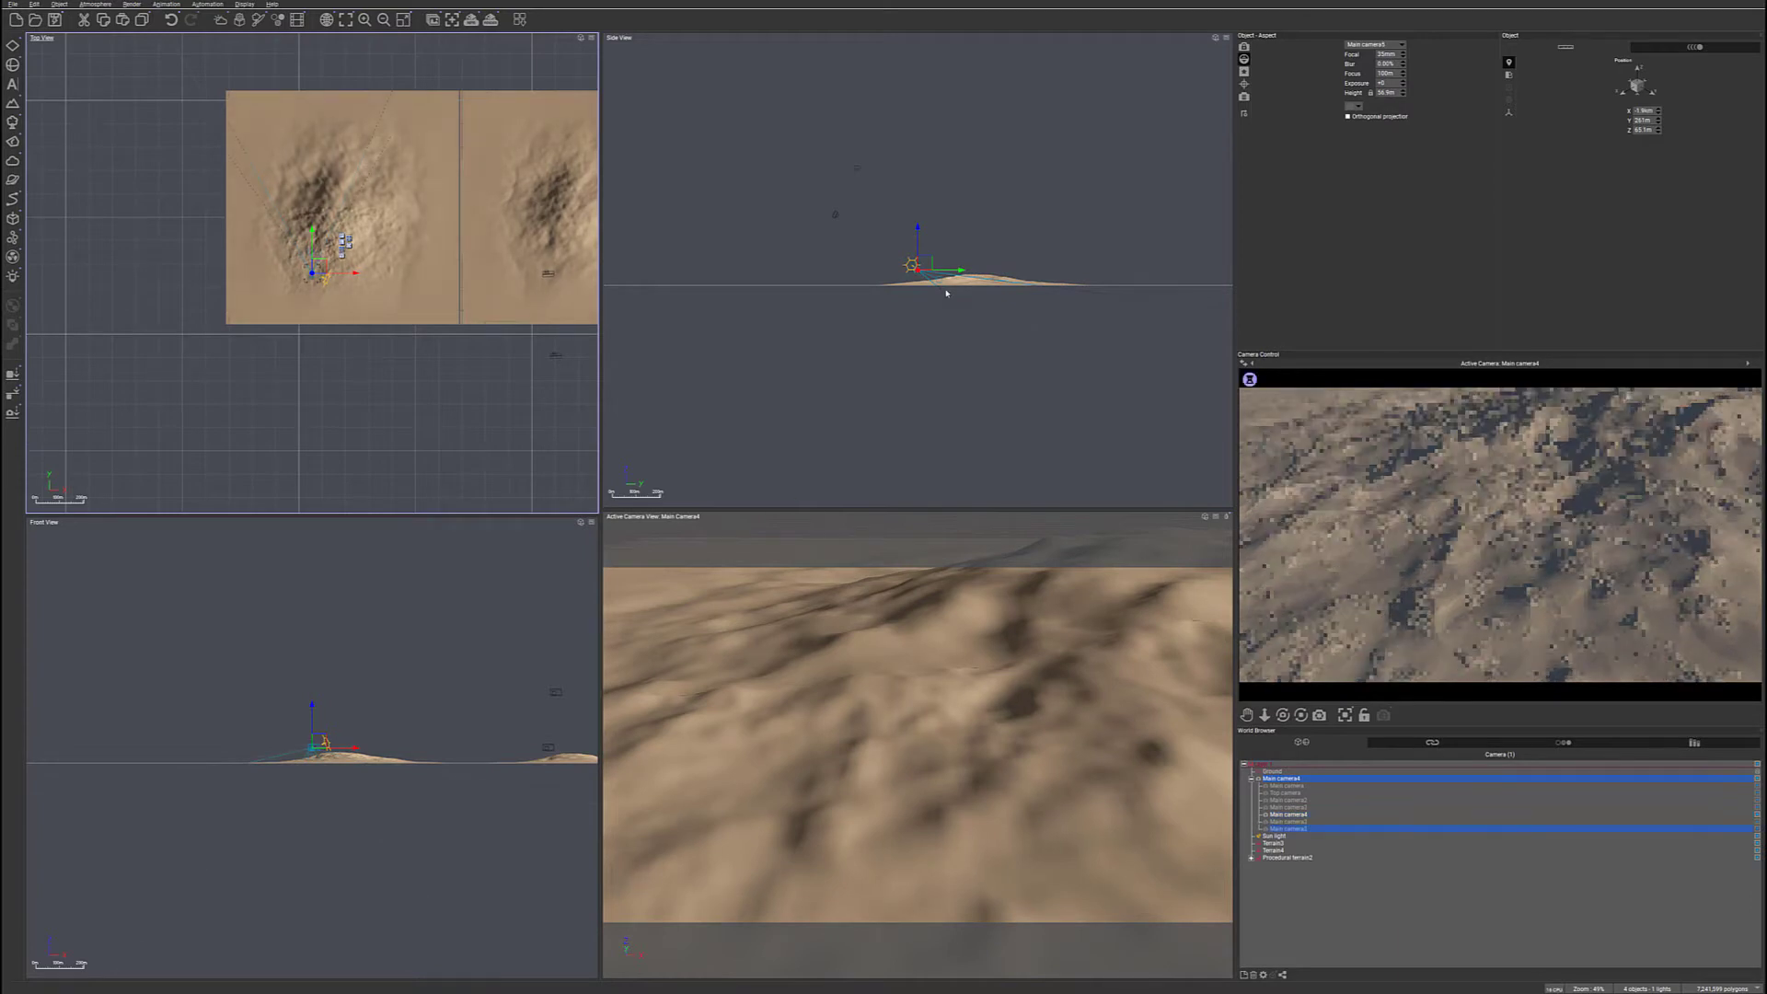
scroll(946, 266, "up", 3)
scroll(946, 268, "up", 5)
left_click_drag(811, 265, 893, 305)
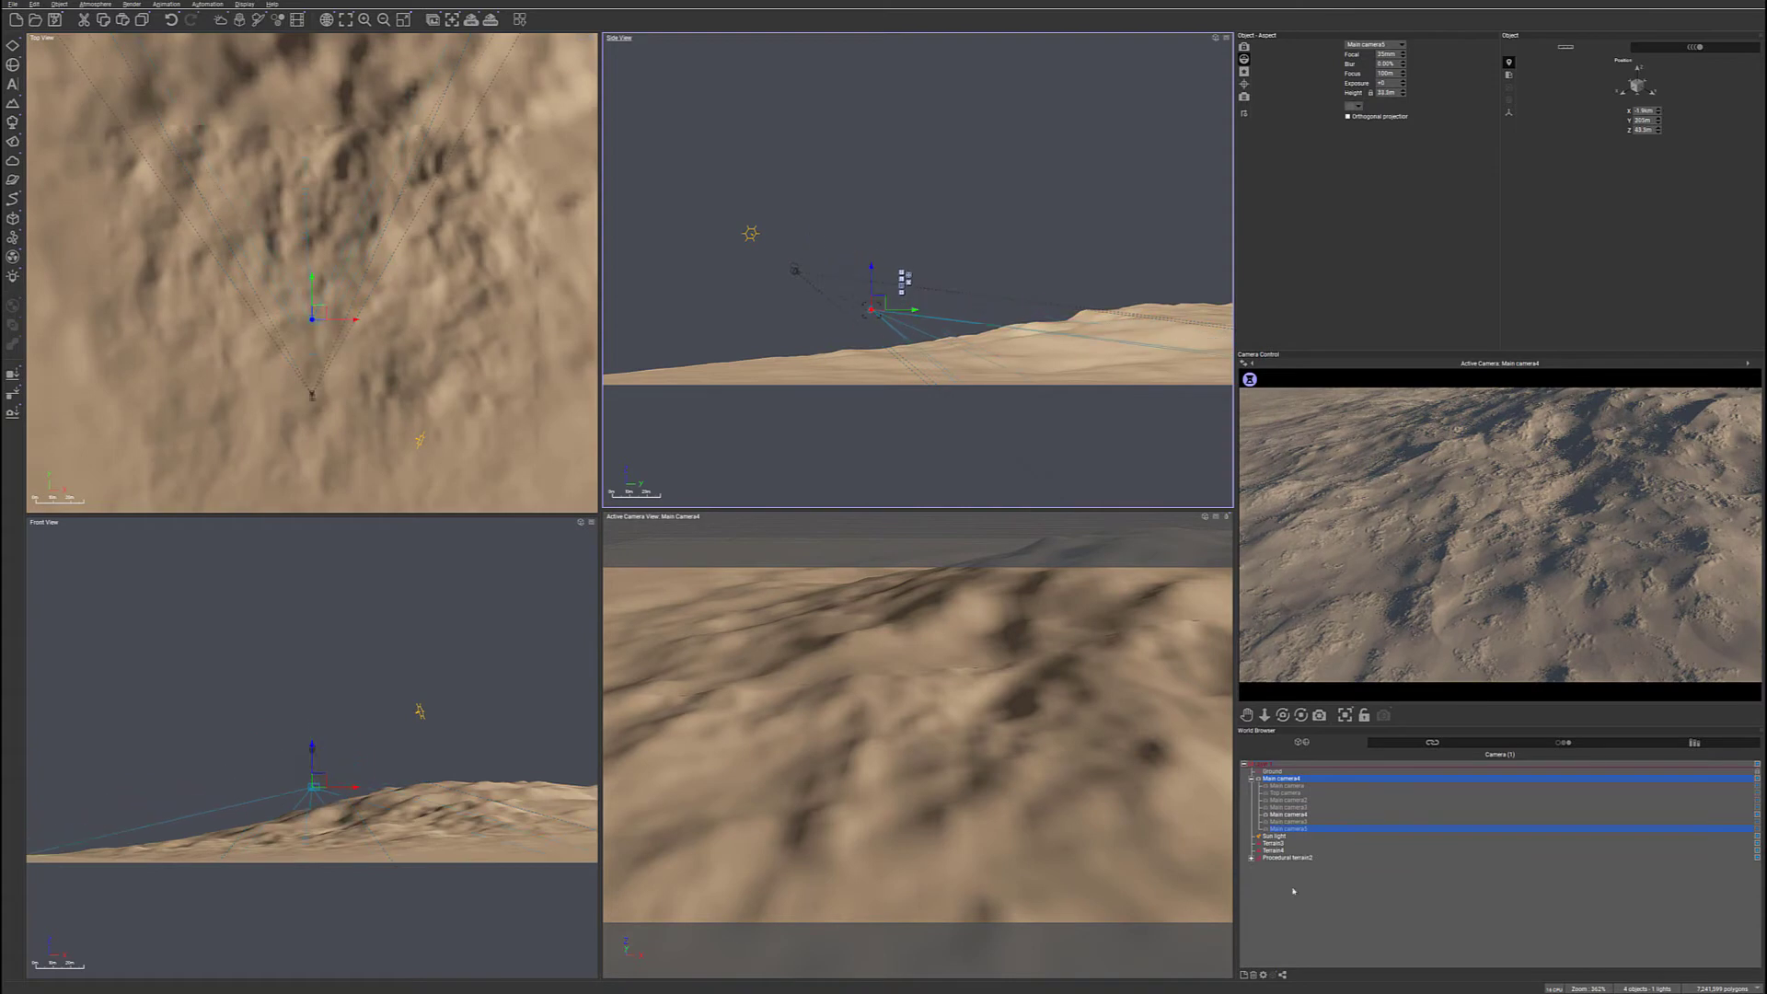
double_click(1299, 830)
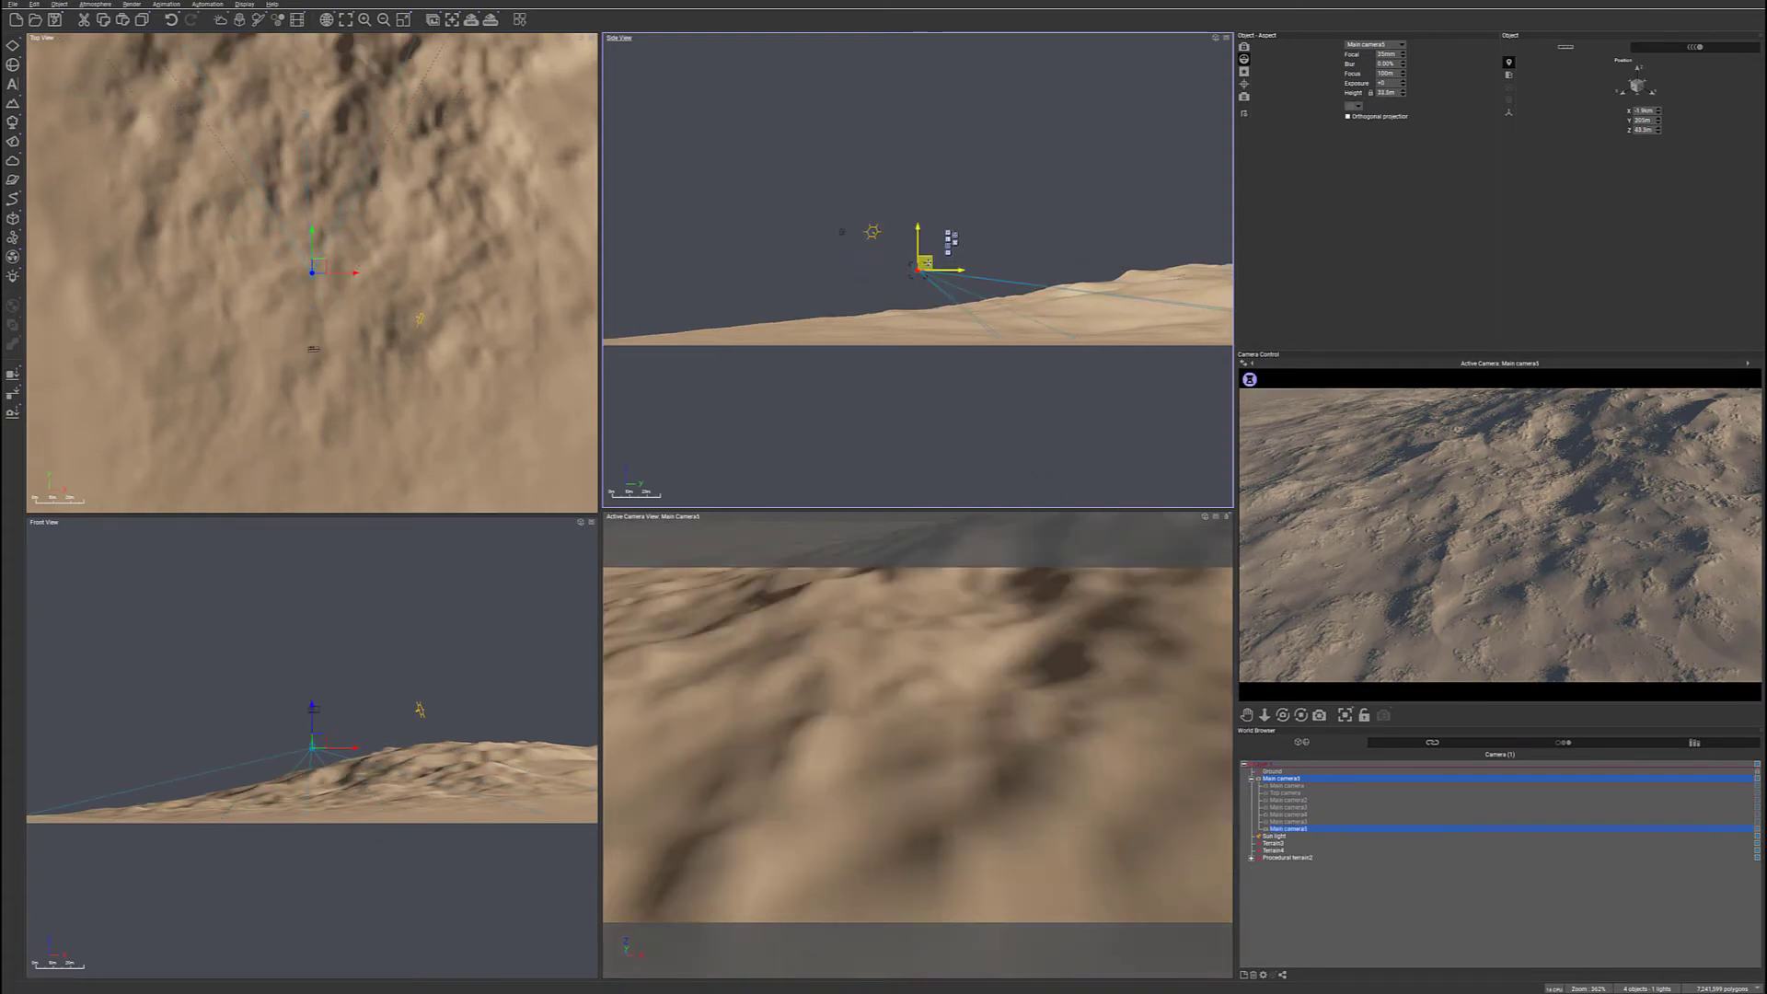
left_click_drag(941, 276, 990, 295)
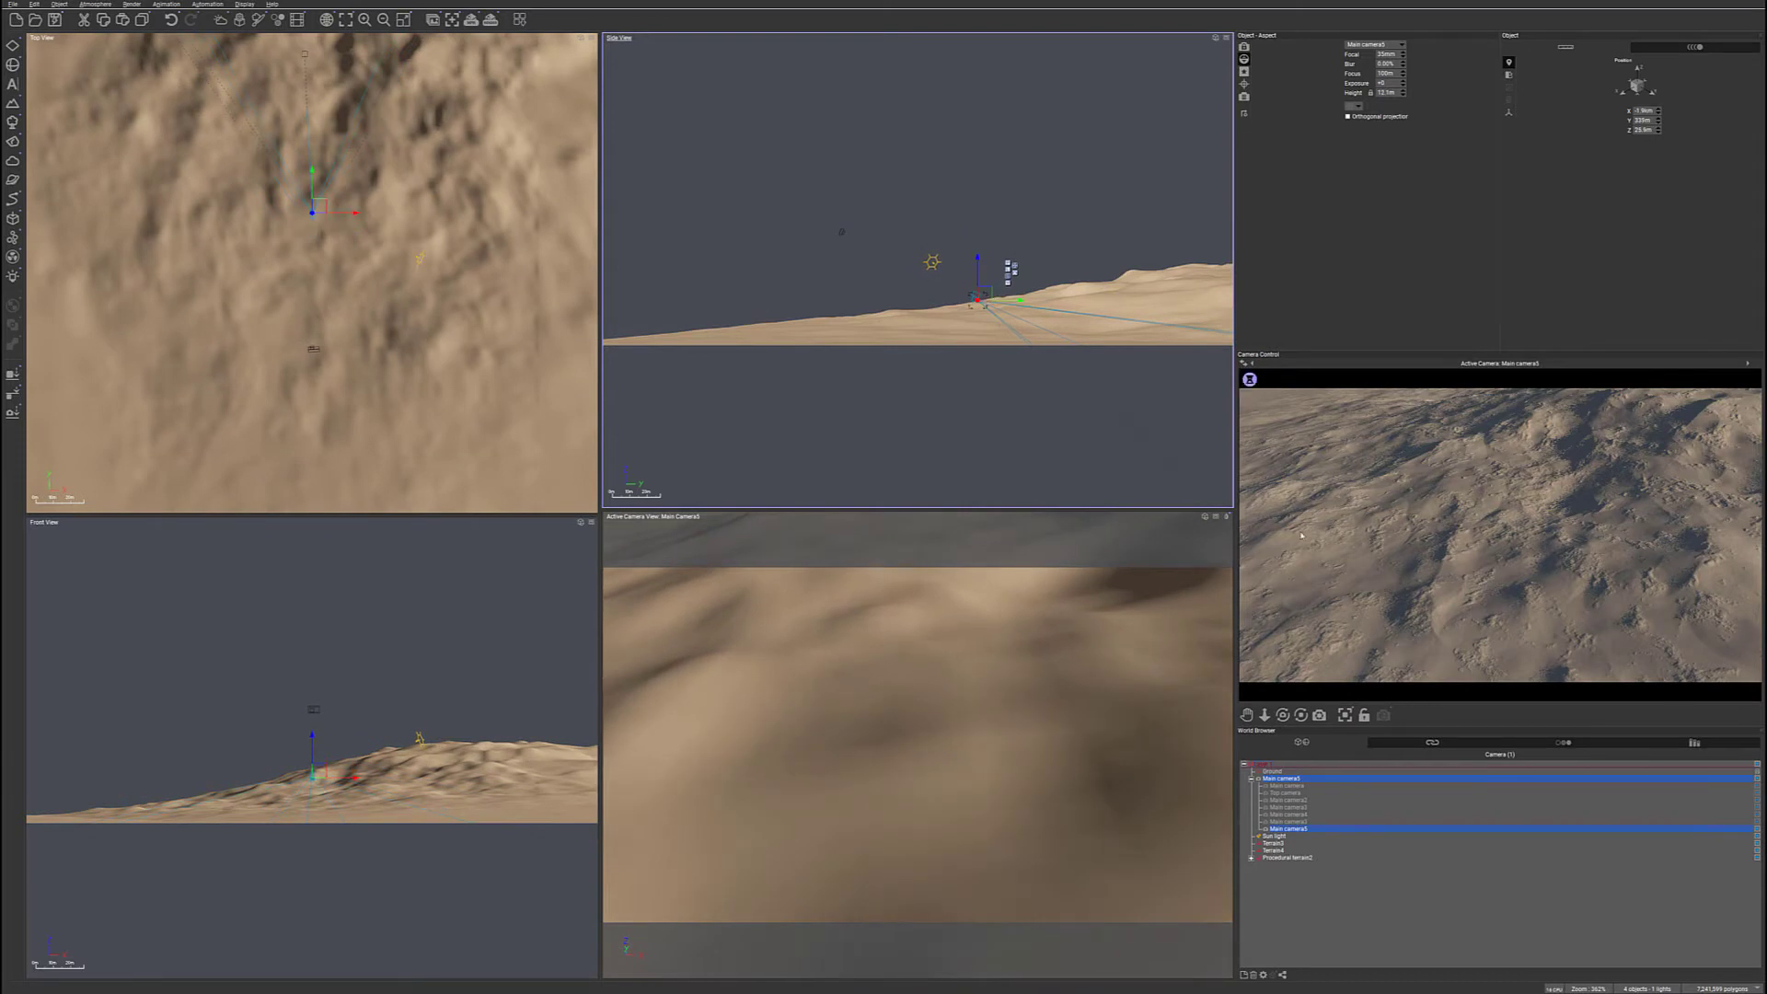
right_click(1530, 496)
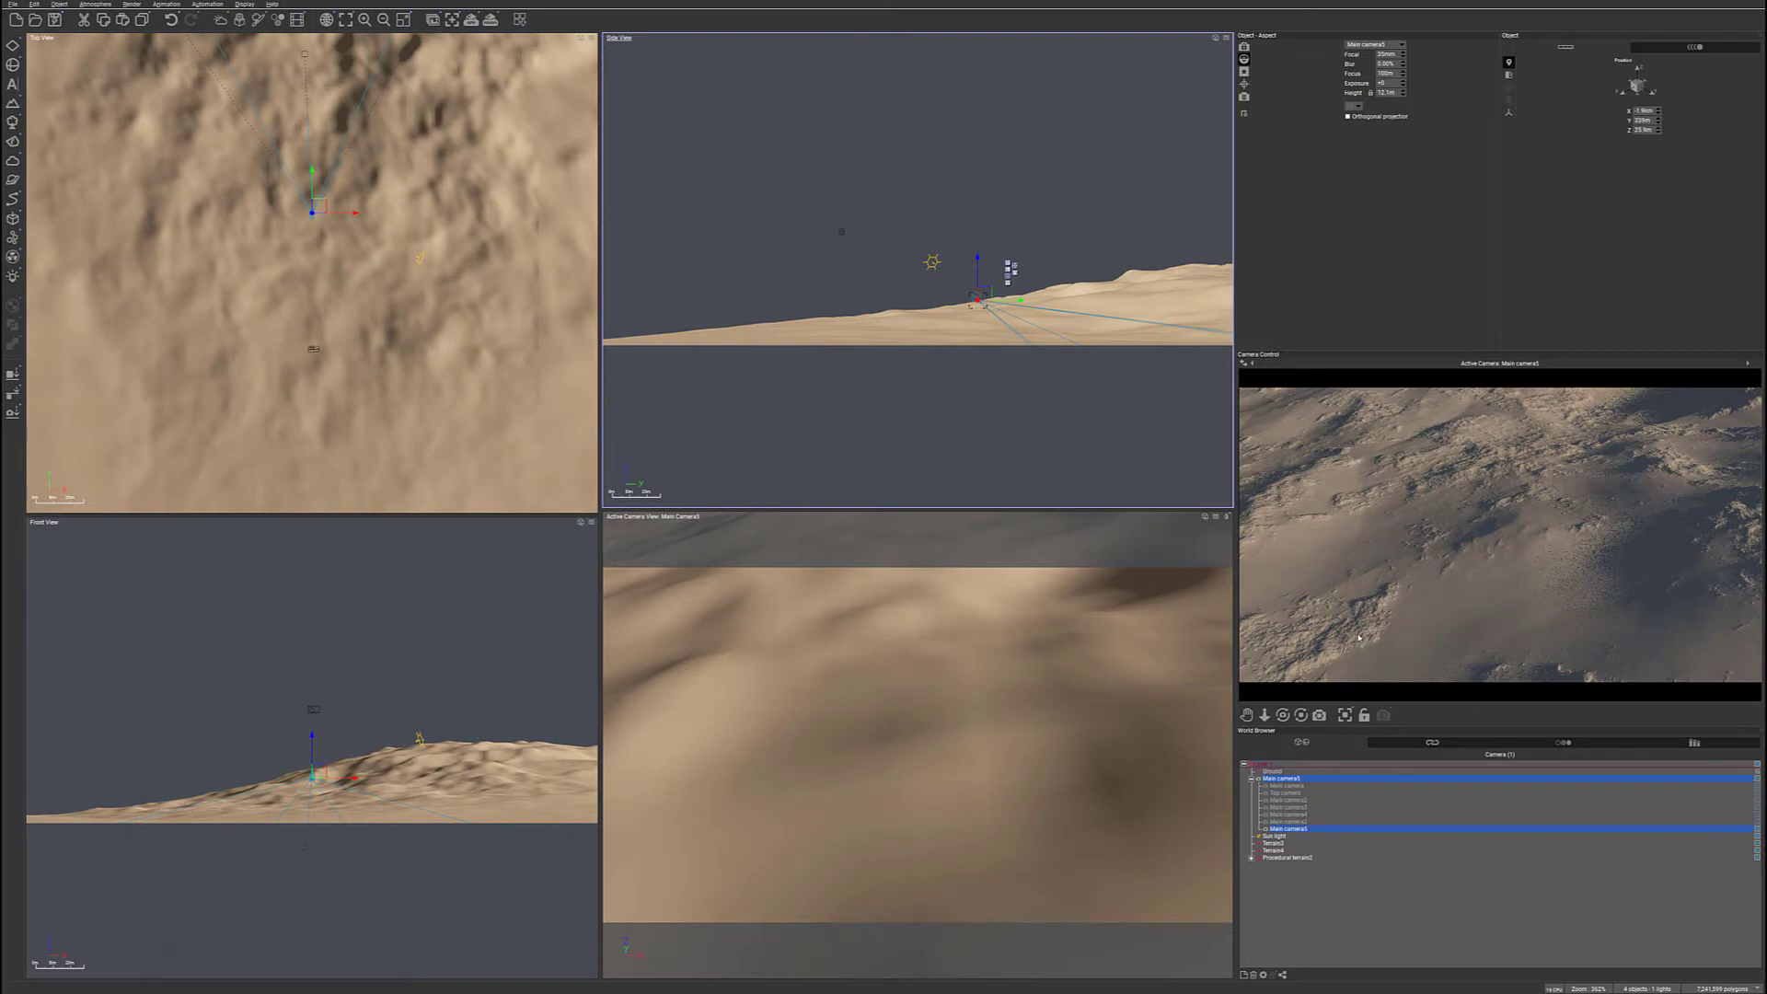
- Store a copy of the second height-map terrain's camera and move it close to the surface for a refreshed preview
left_click(1289, 807)
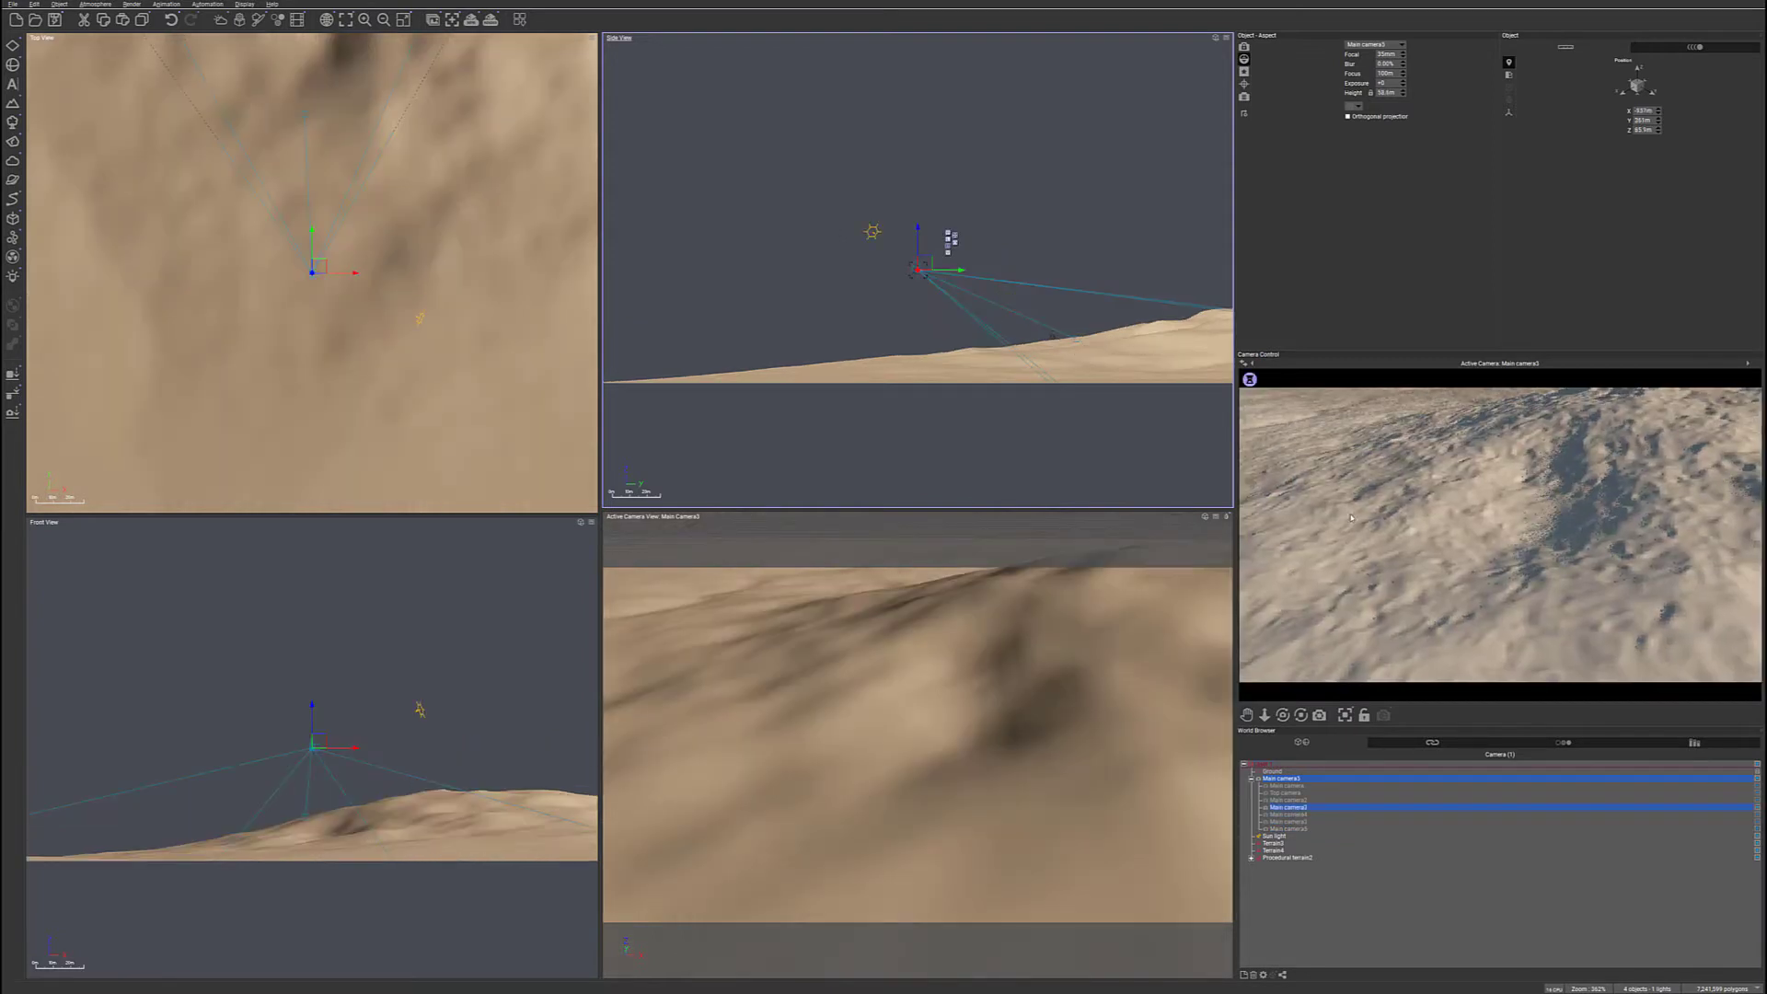
left_click(1319, 715)
left_click(1297, 838)
left_click_drag(929, 261, 1059, 323)
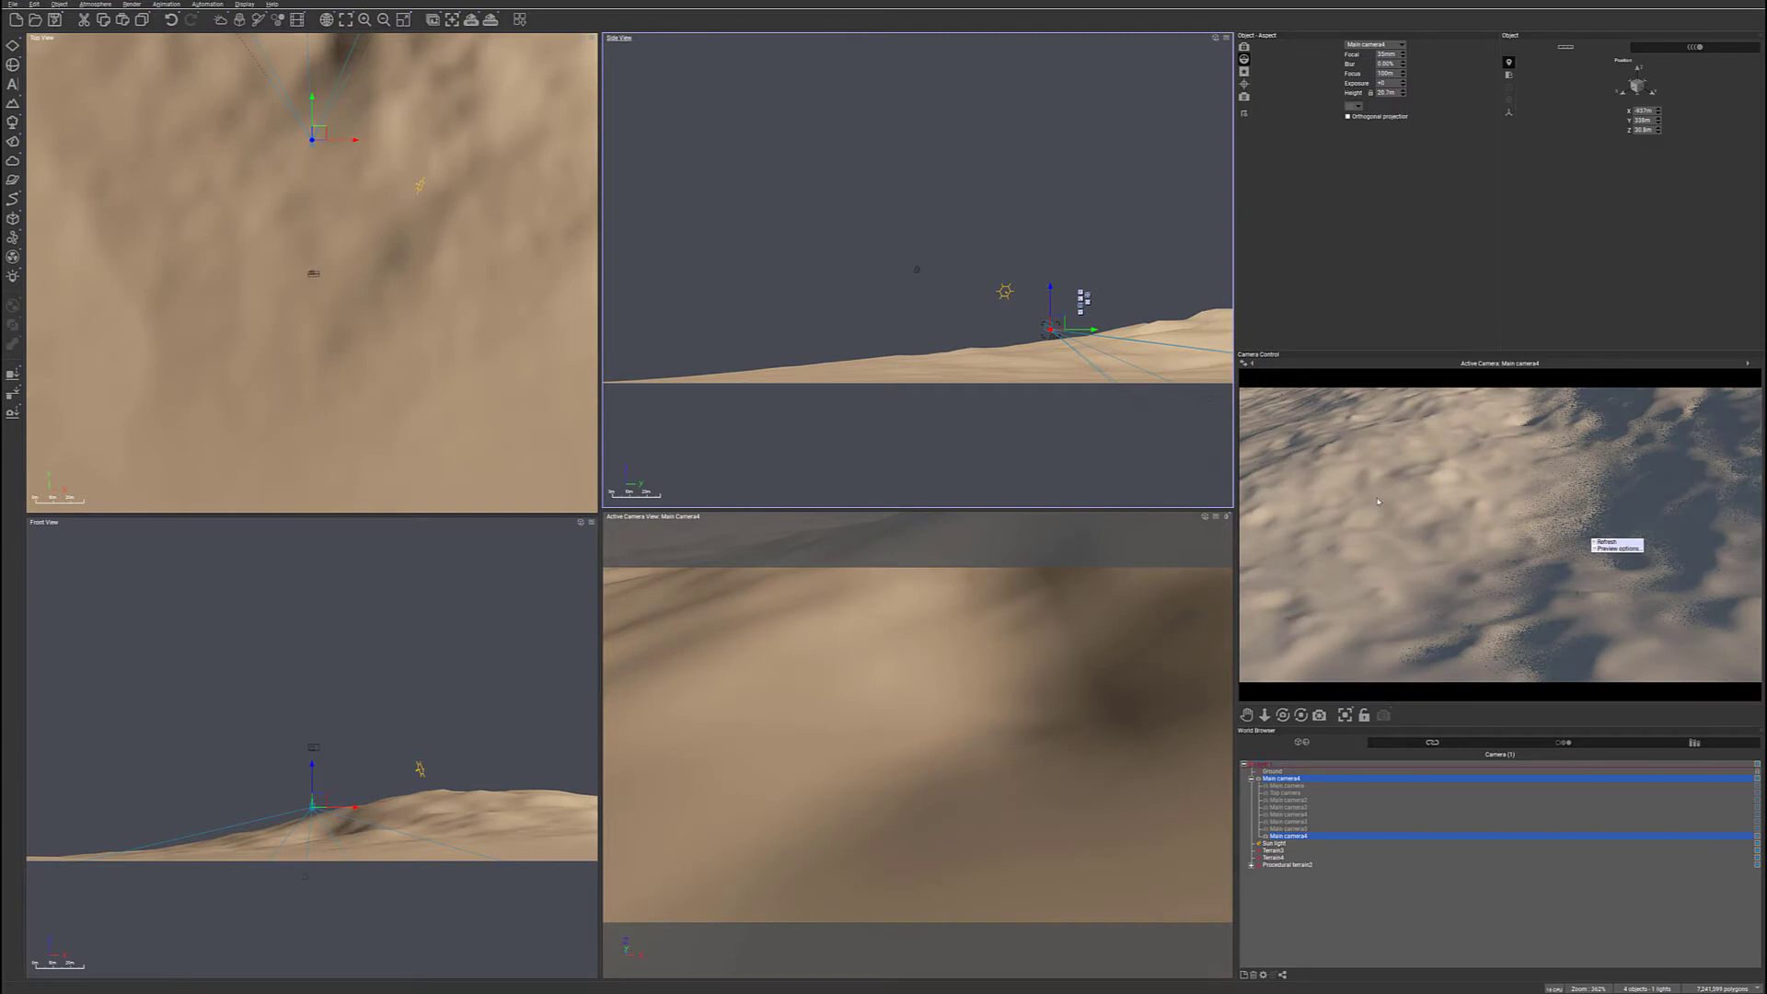
- Switch to Main camera, raise it higher above the terrains, and tilt it down to frame them again
left_click(1289, 786)
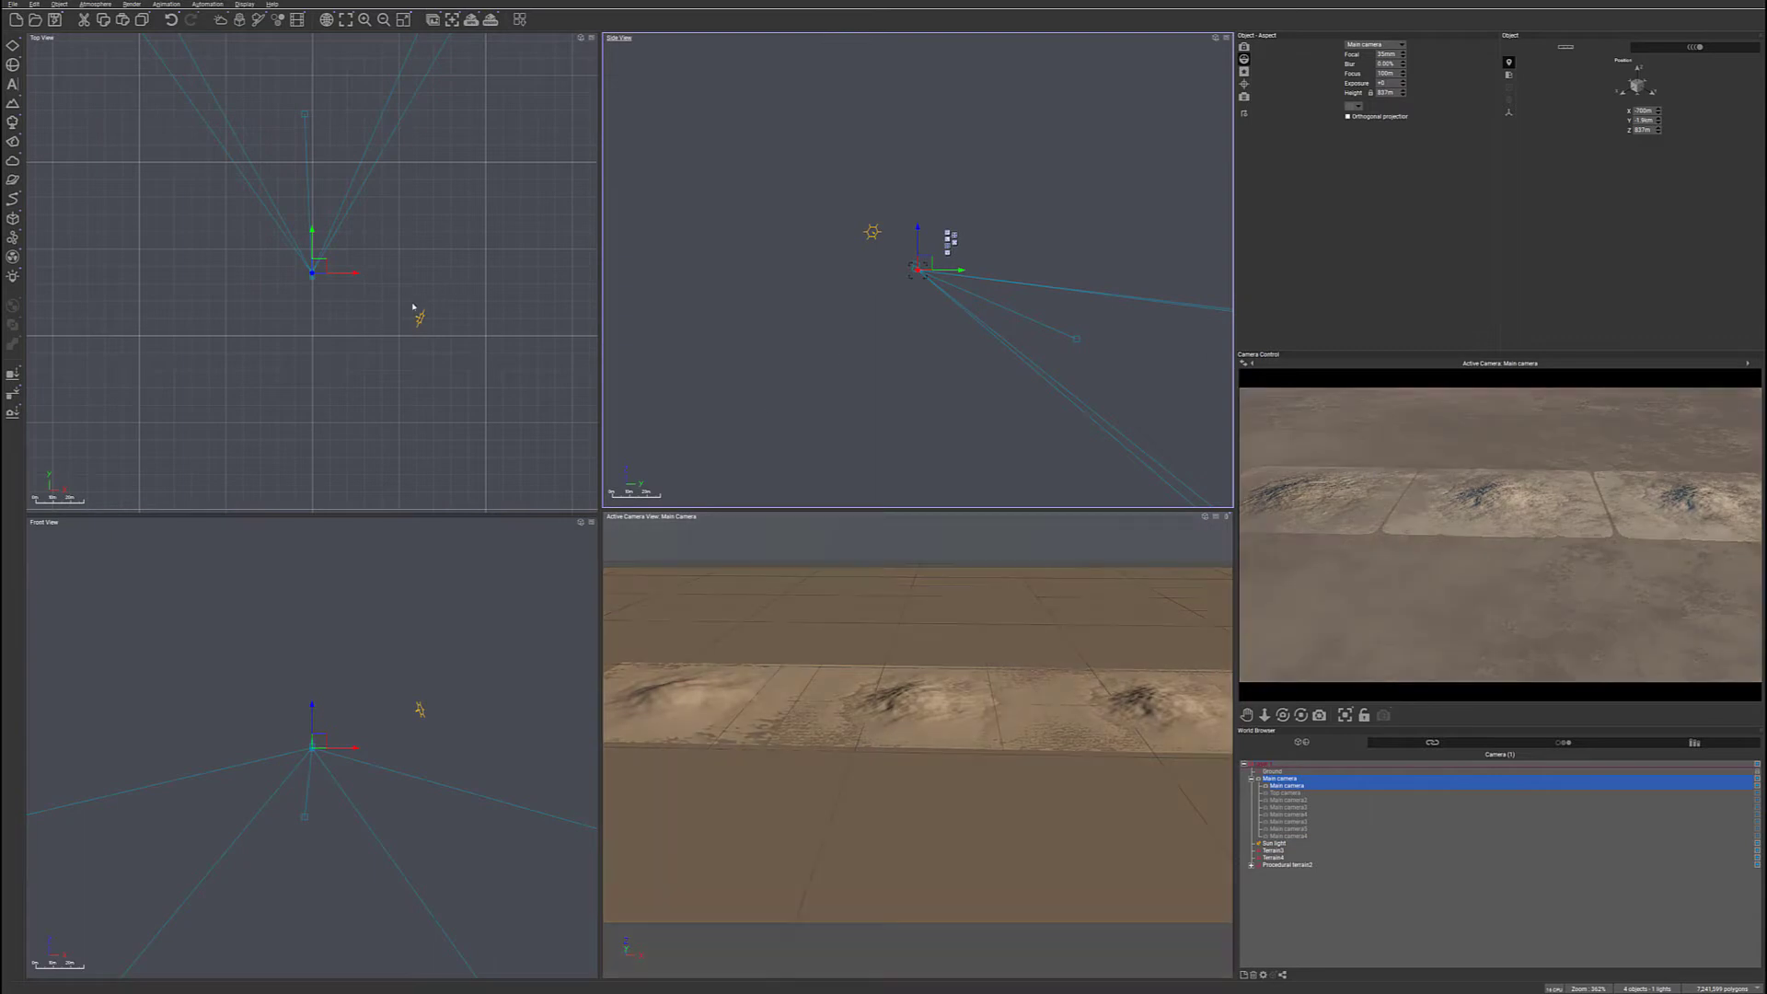
scroll(1112, 358, "down", 8)
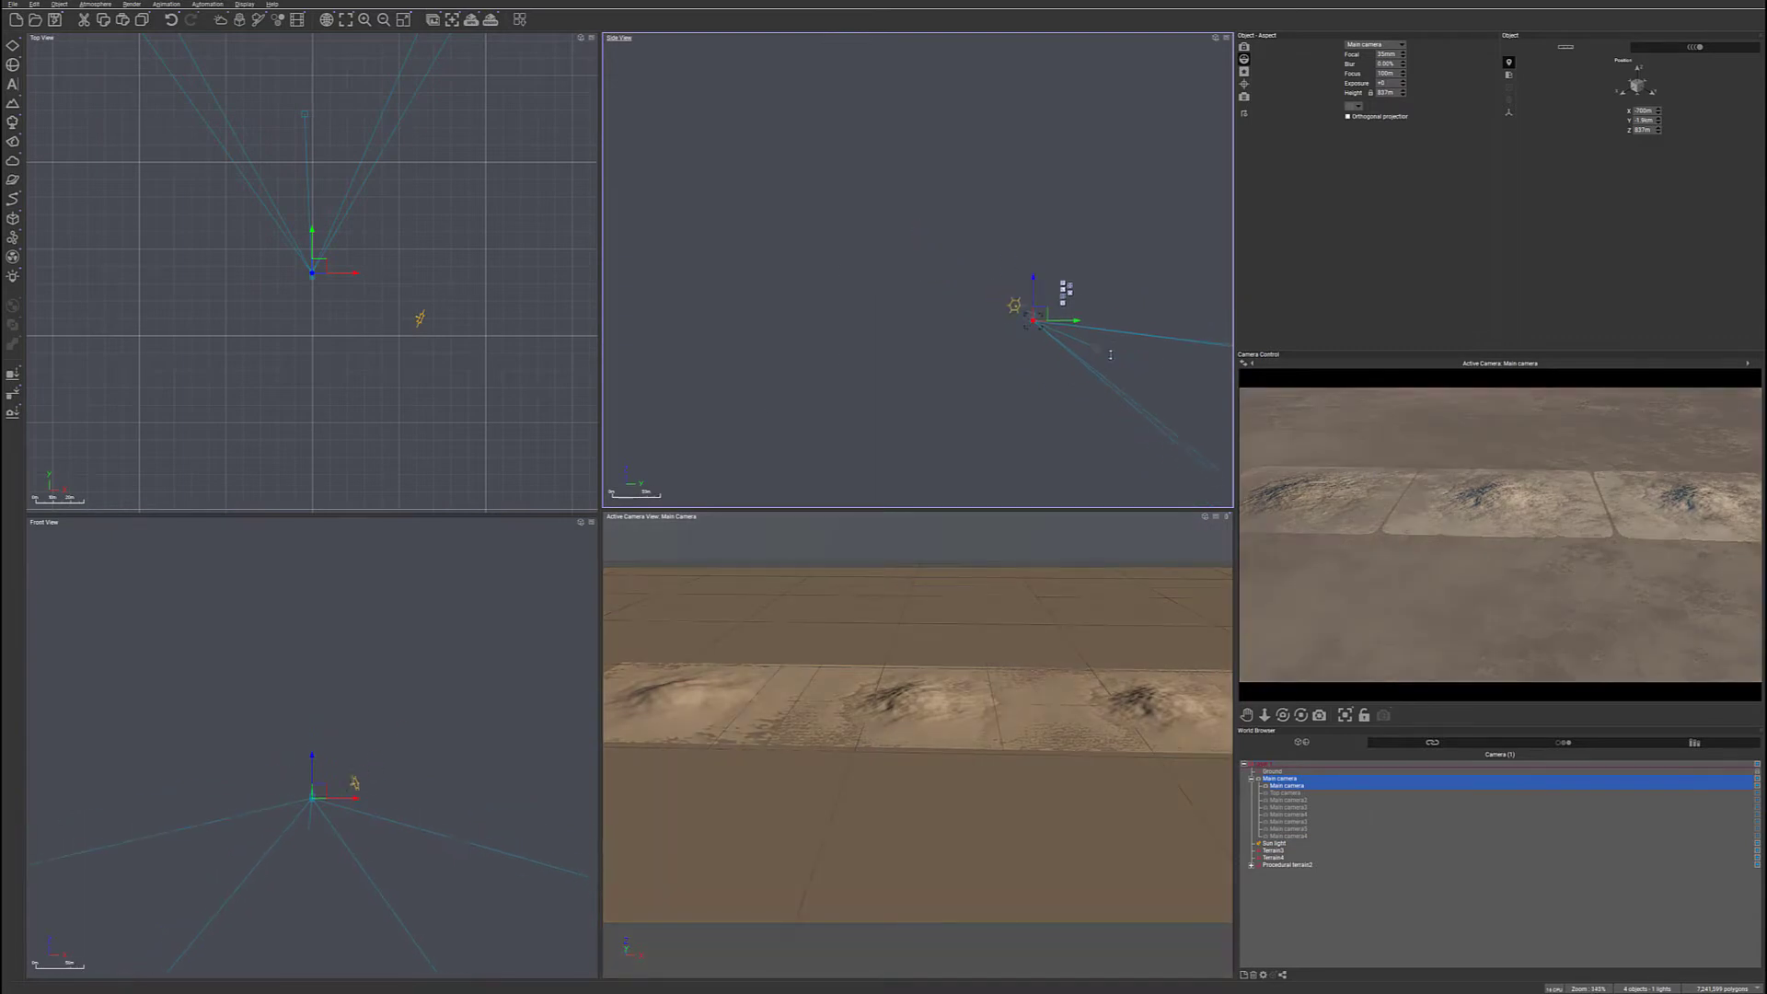
middle_click_drag(1123, 357, 824, 301)
left_click_drag(799, 301, 800, 210)
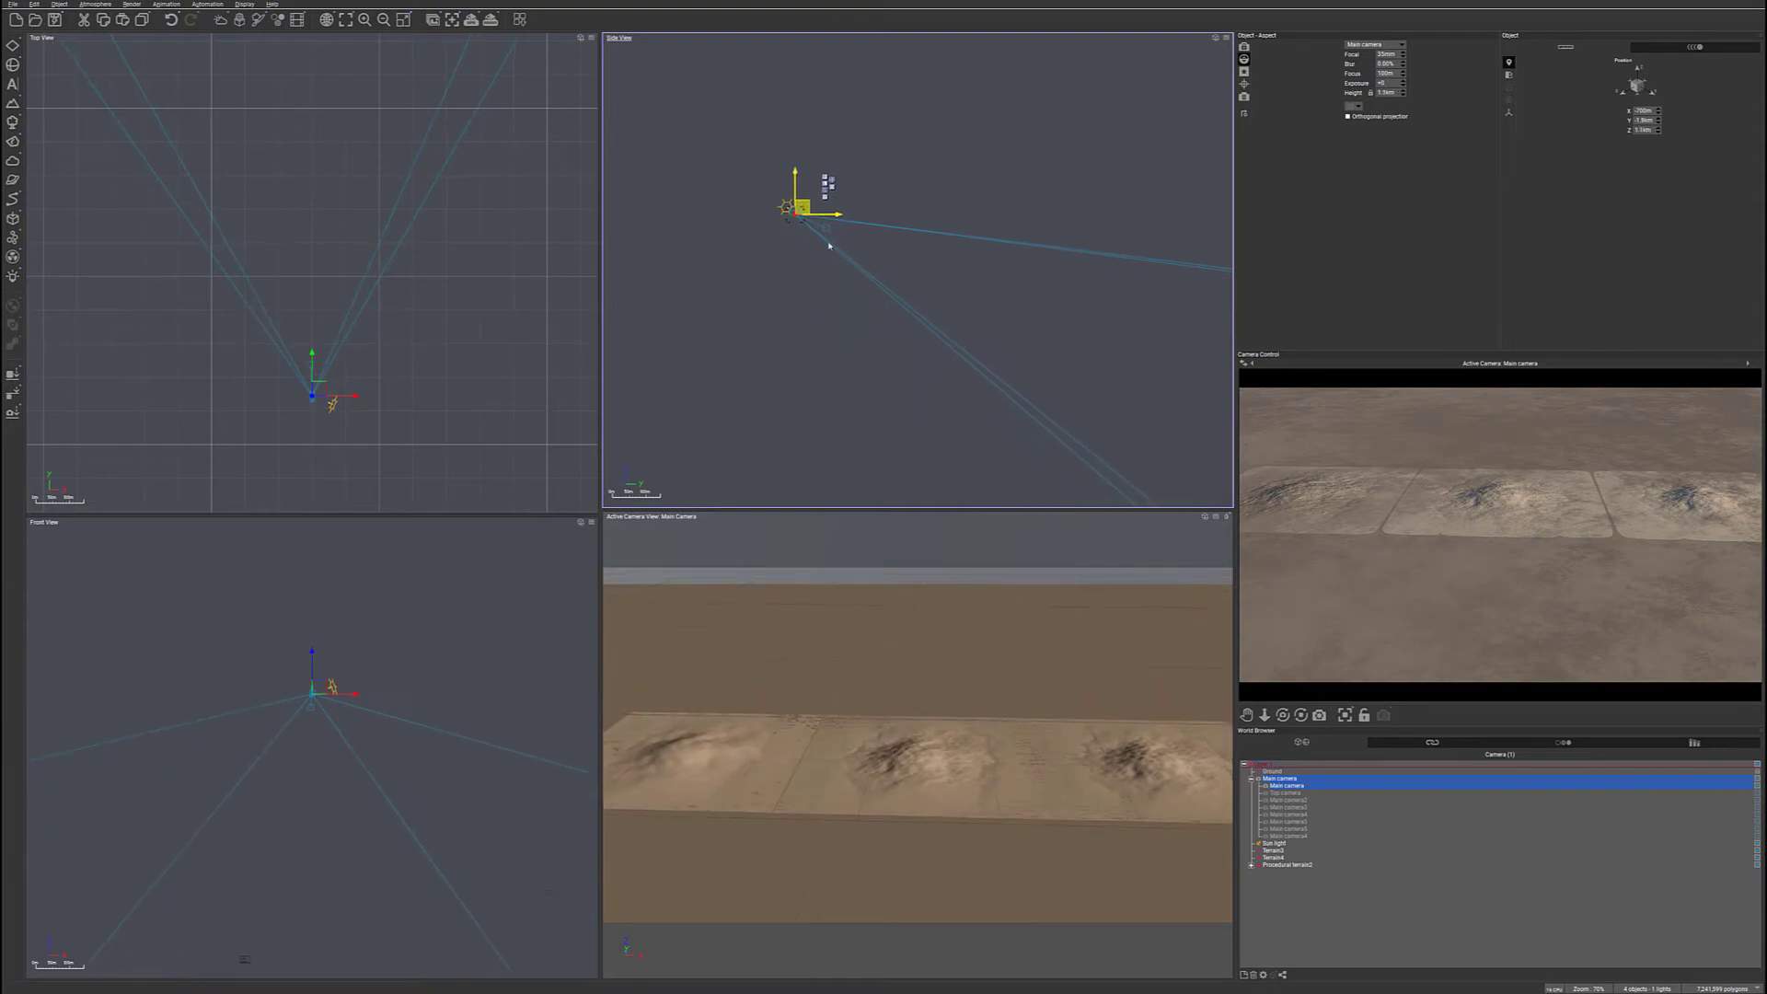
mouse_move(1283, 714)
left_mouse_down()
mouse_move(1283, 753)
mouse_move(1284, 735)
left_mouse_up()
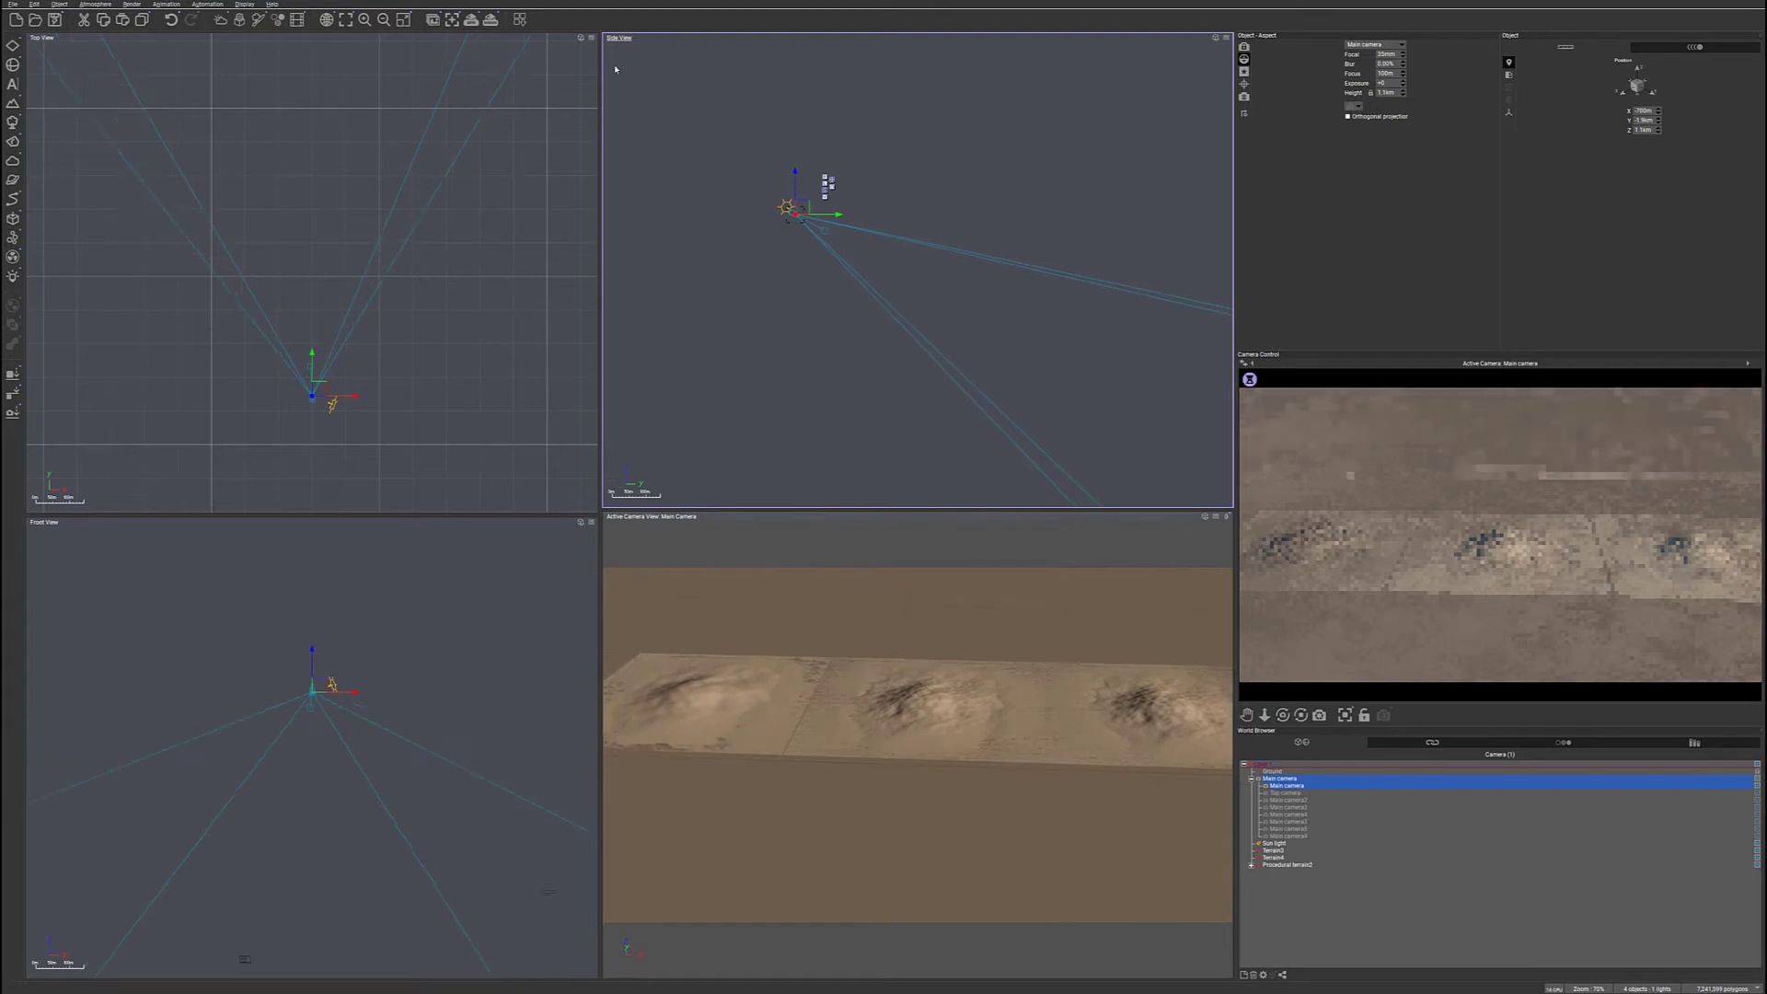
- Render the overview of all three terrains from Main camera and close the finished render
left_click(491, 19)
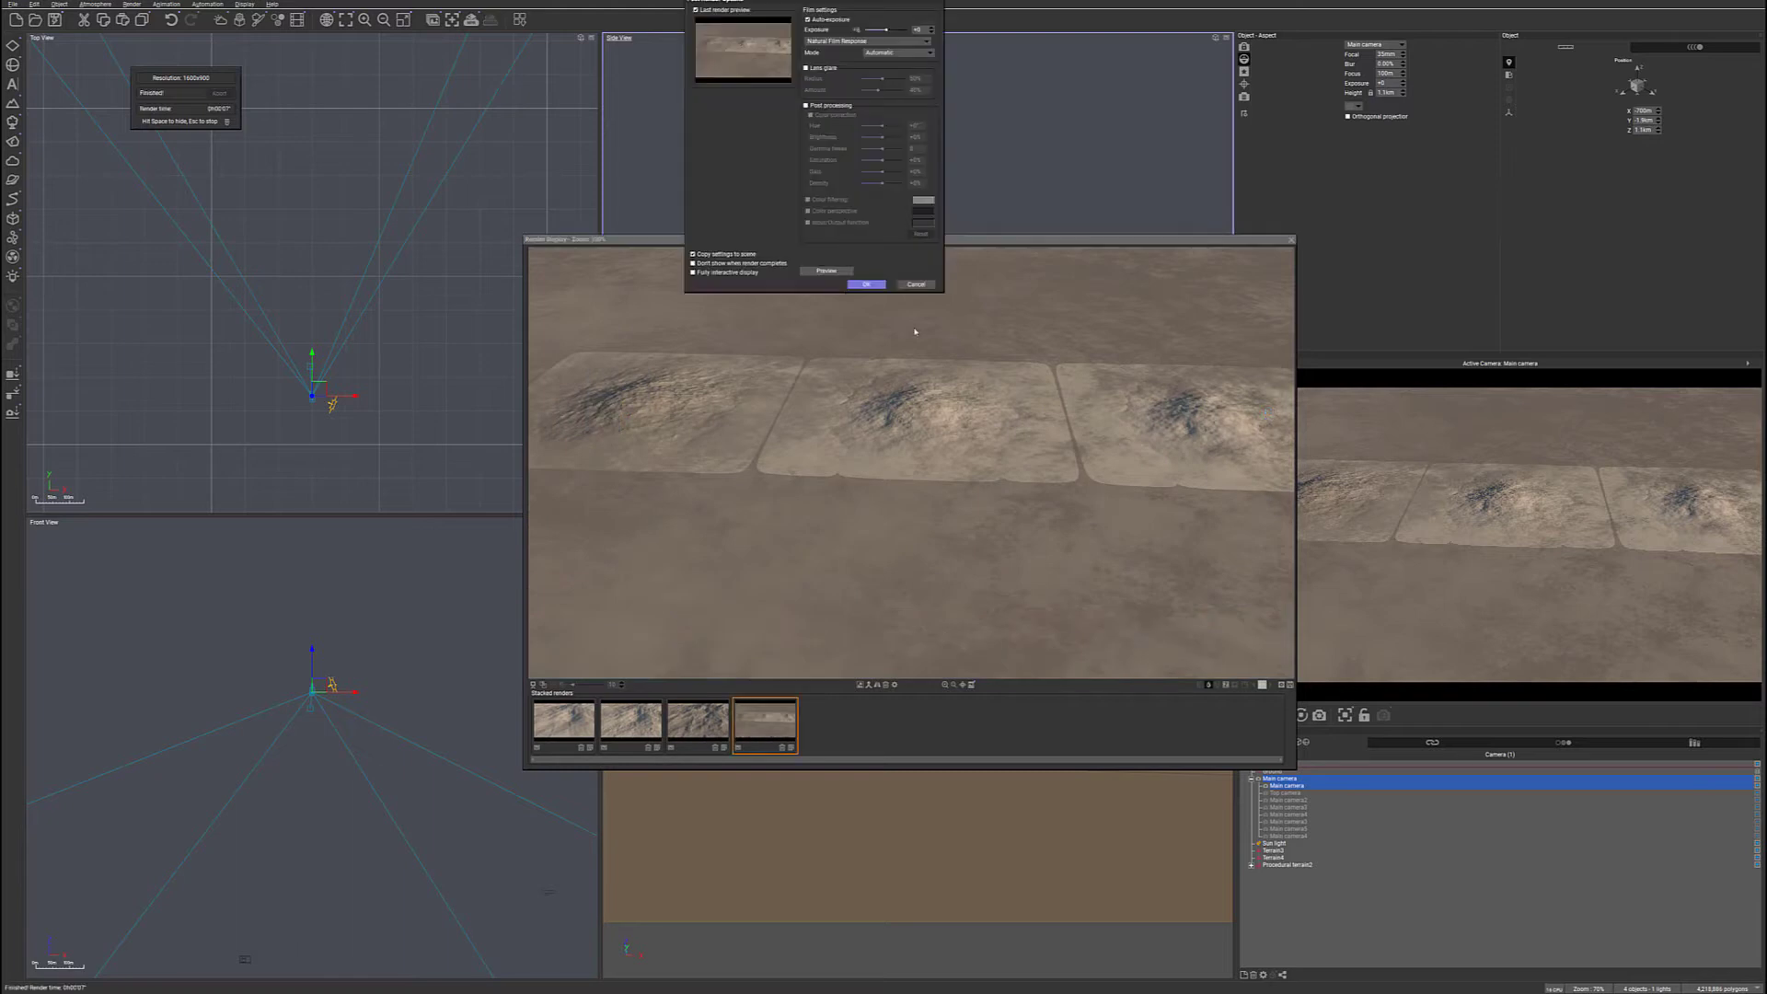
left_click(866, 285)
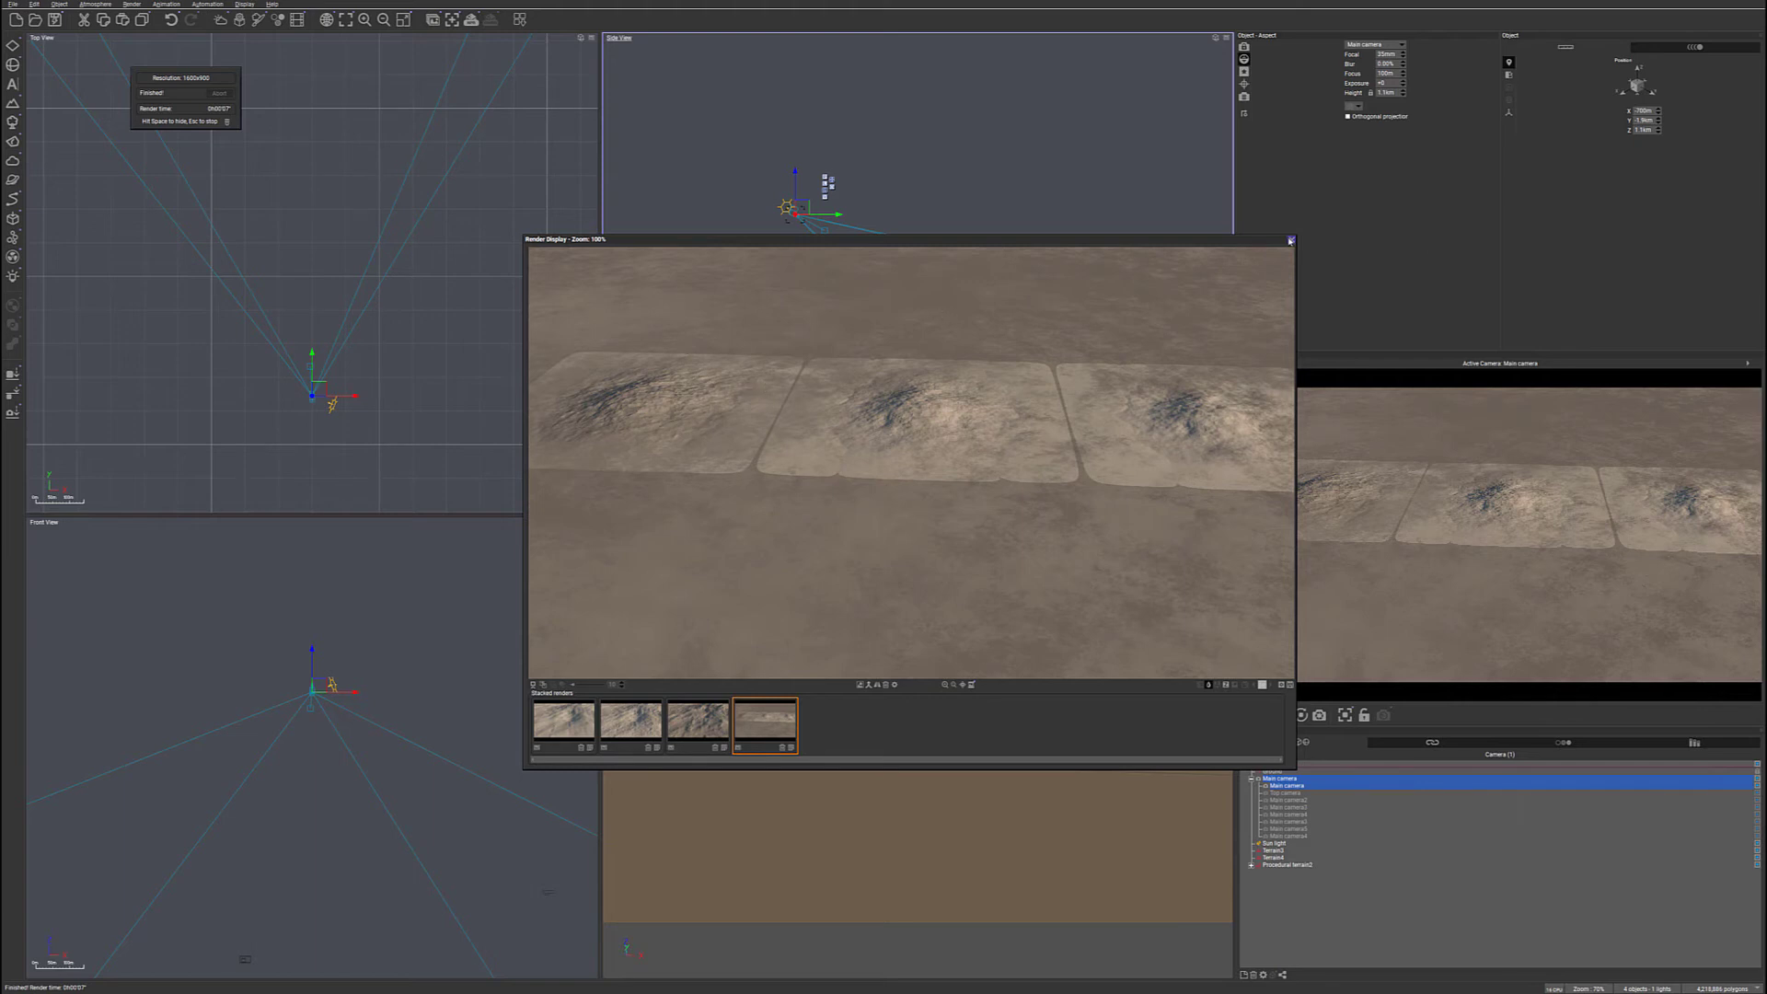
left_click(1291, 240)
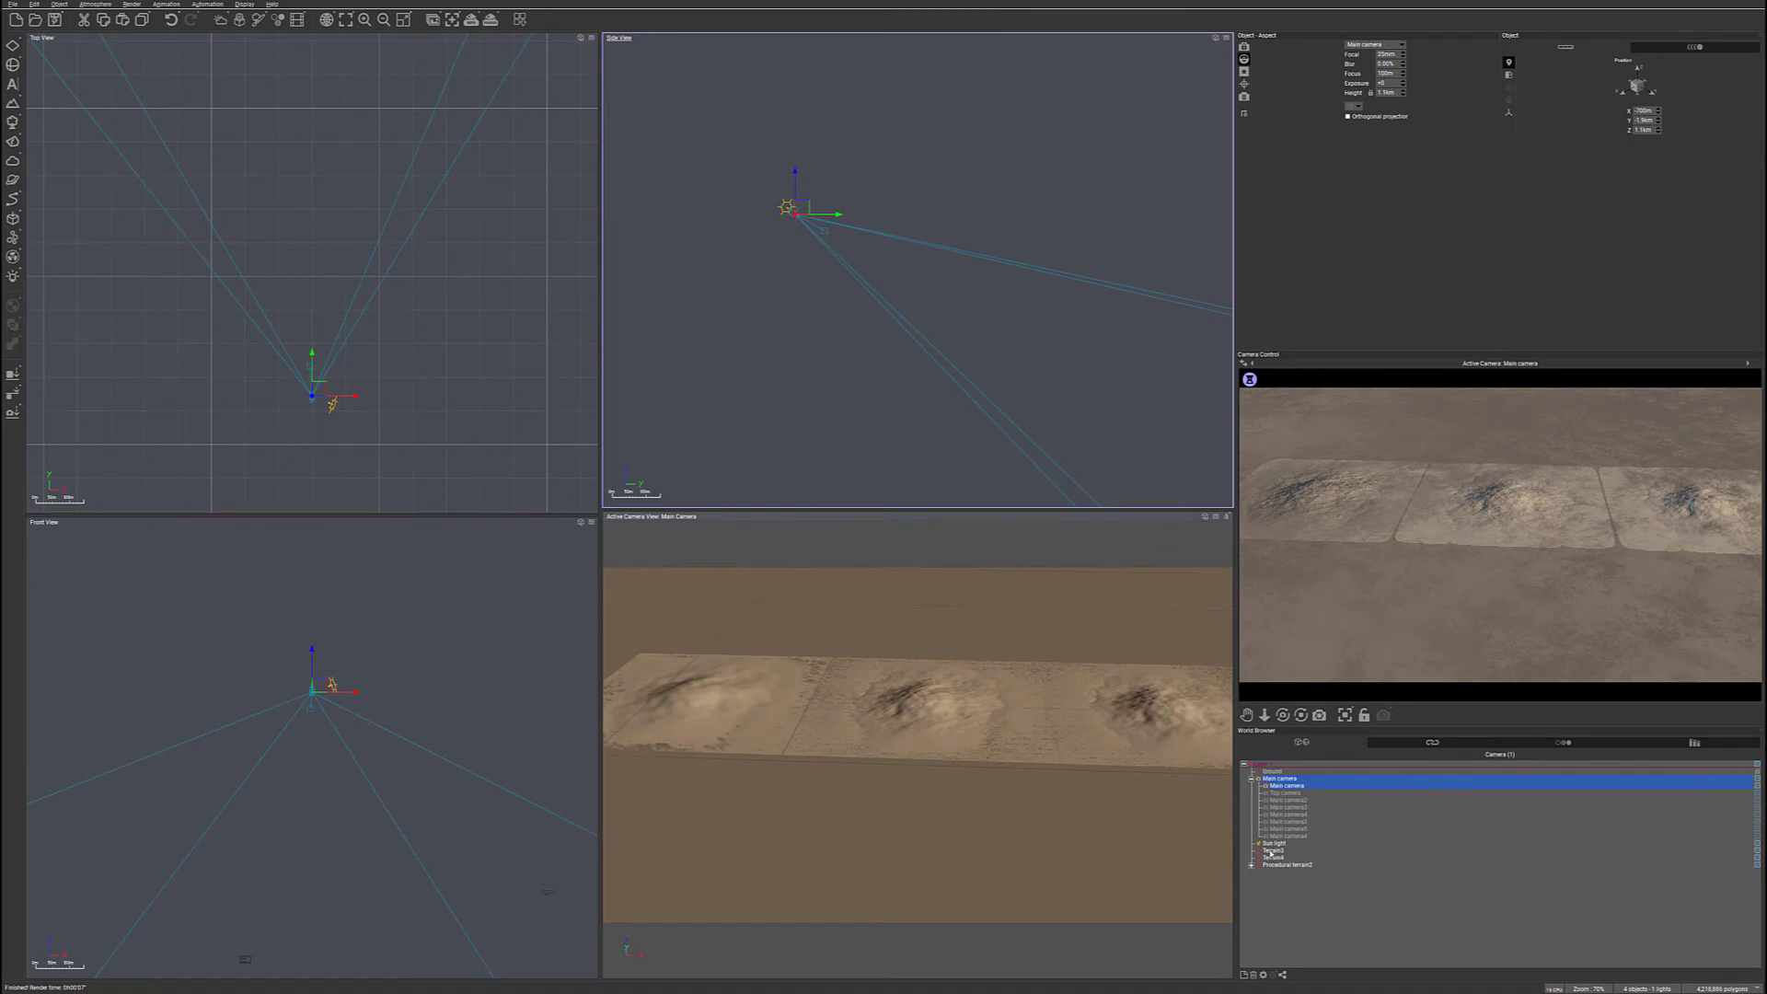
- Open the procedural terrain's altitude function graph and show the Blender node's settings
double_click(1270, 854)
right_click_drag(118, 307, 566, 315)
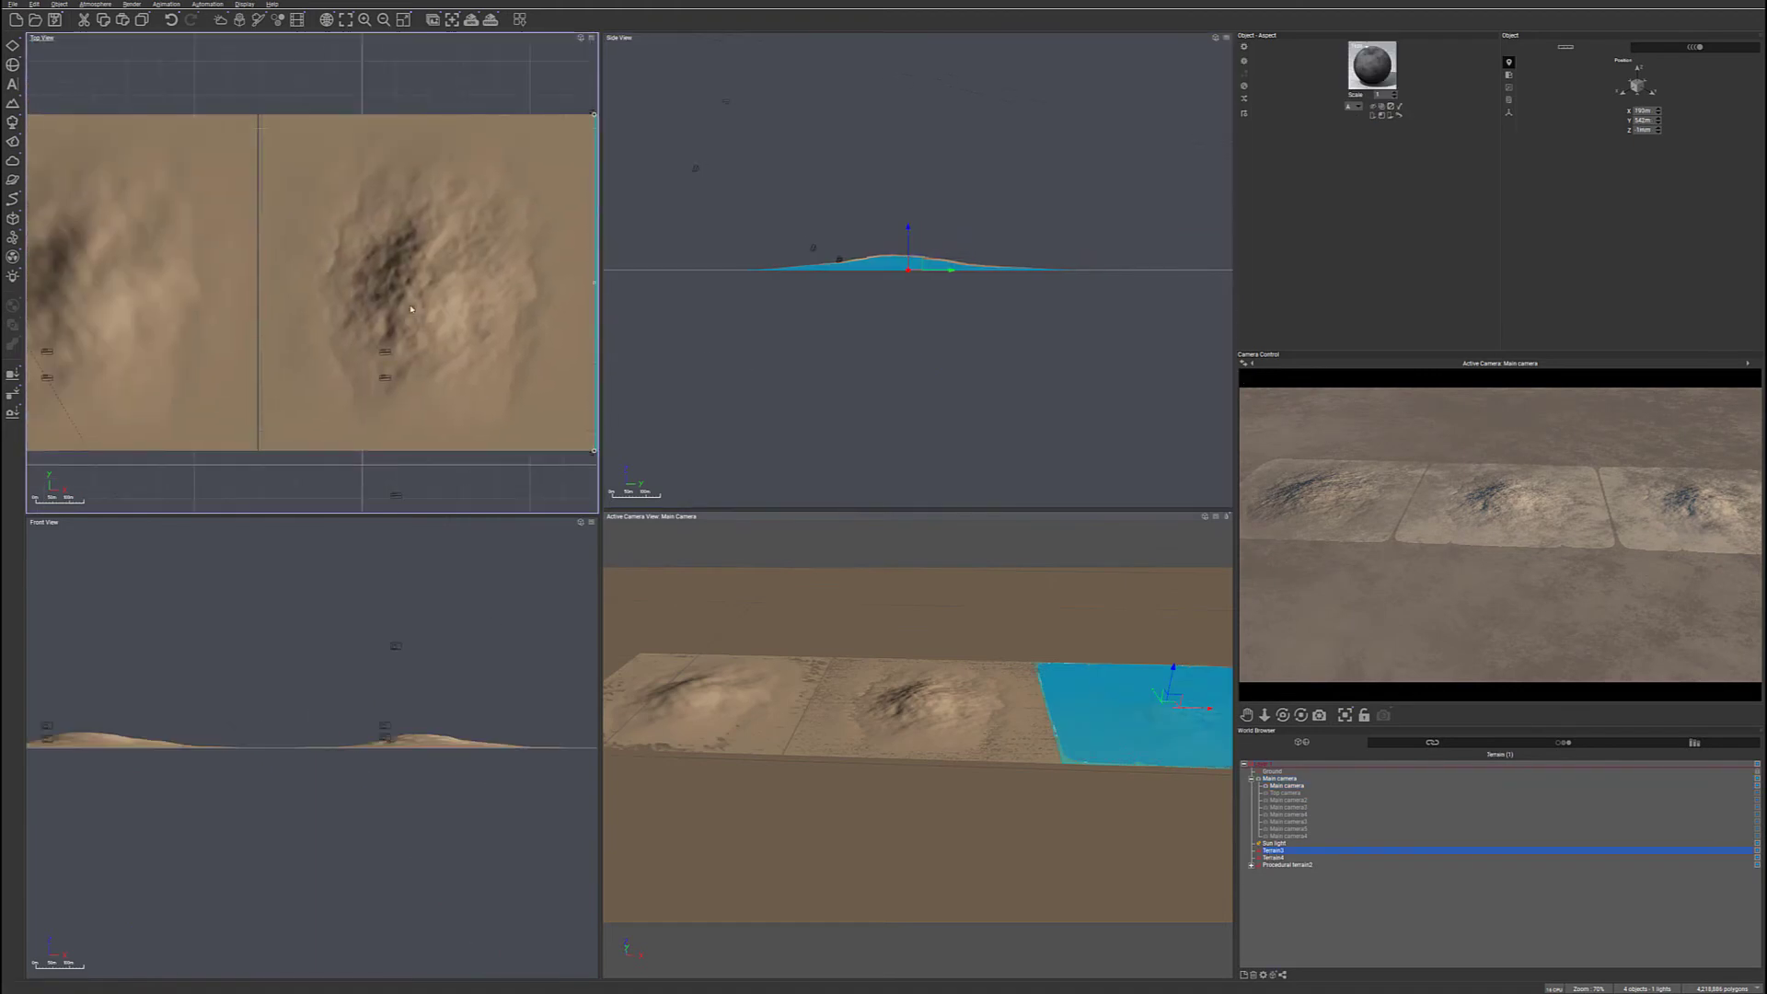
left_click(175, 274)
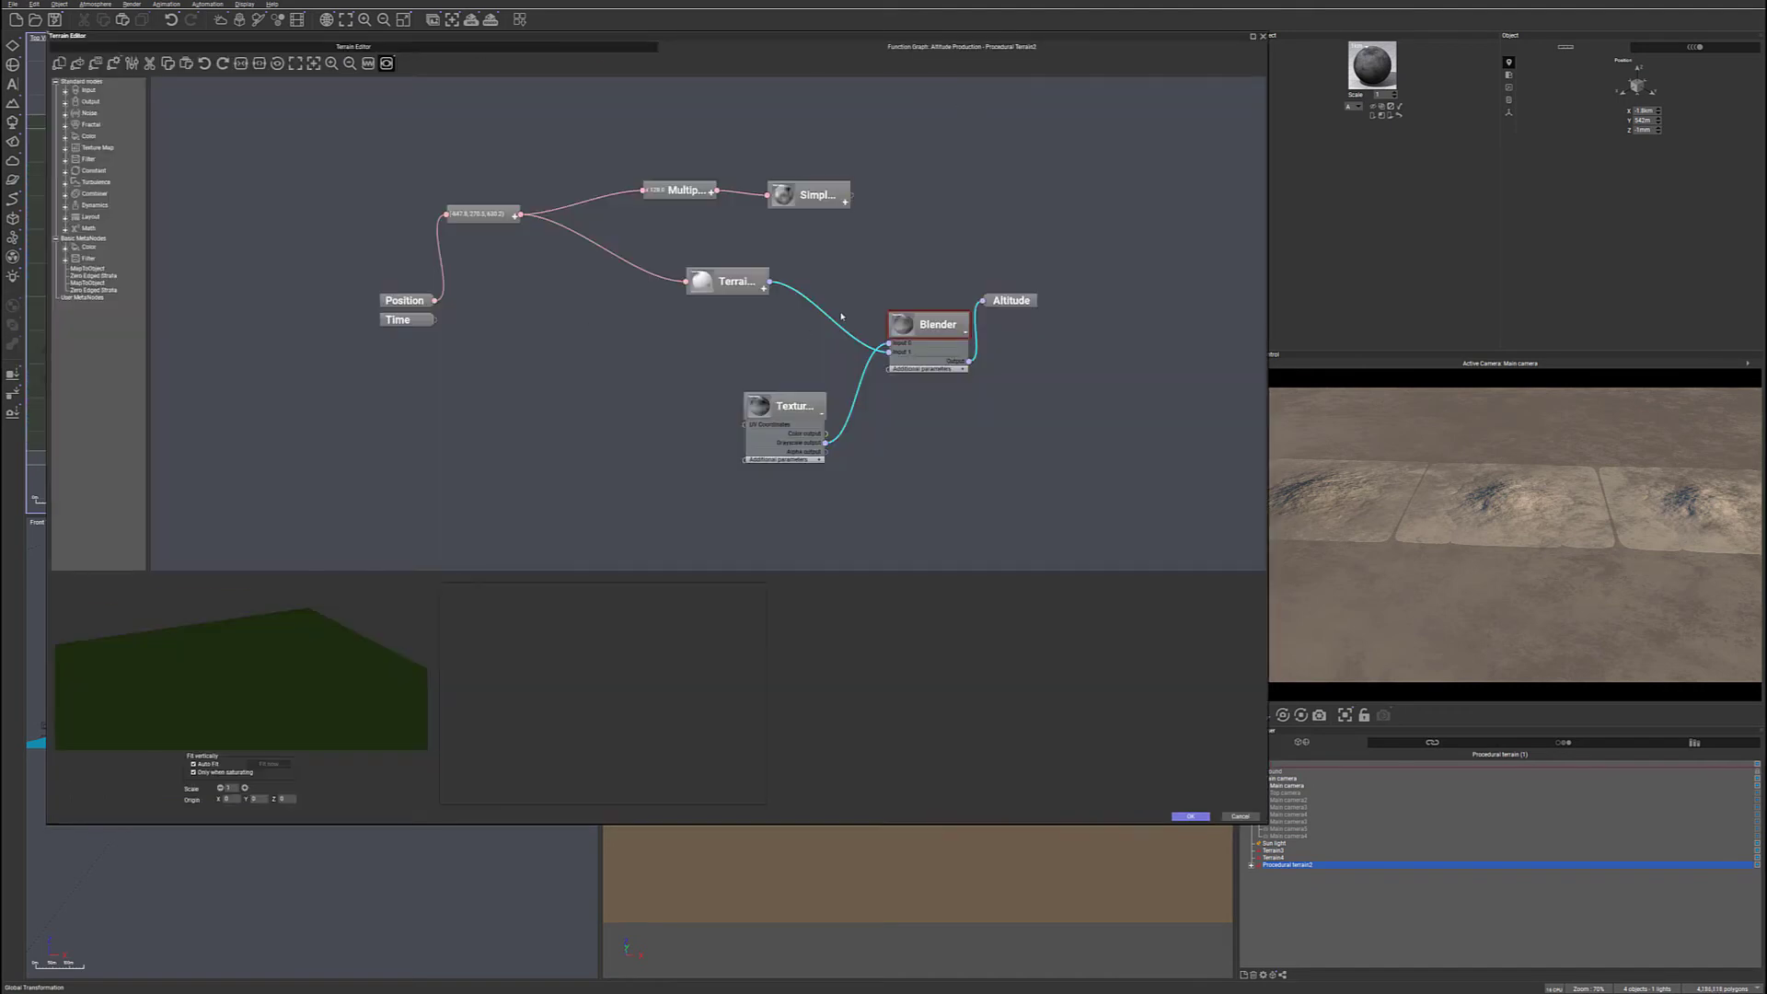
left_click(928, 316)
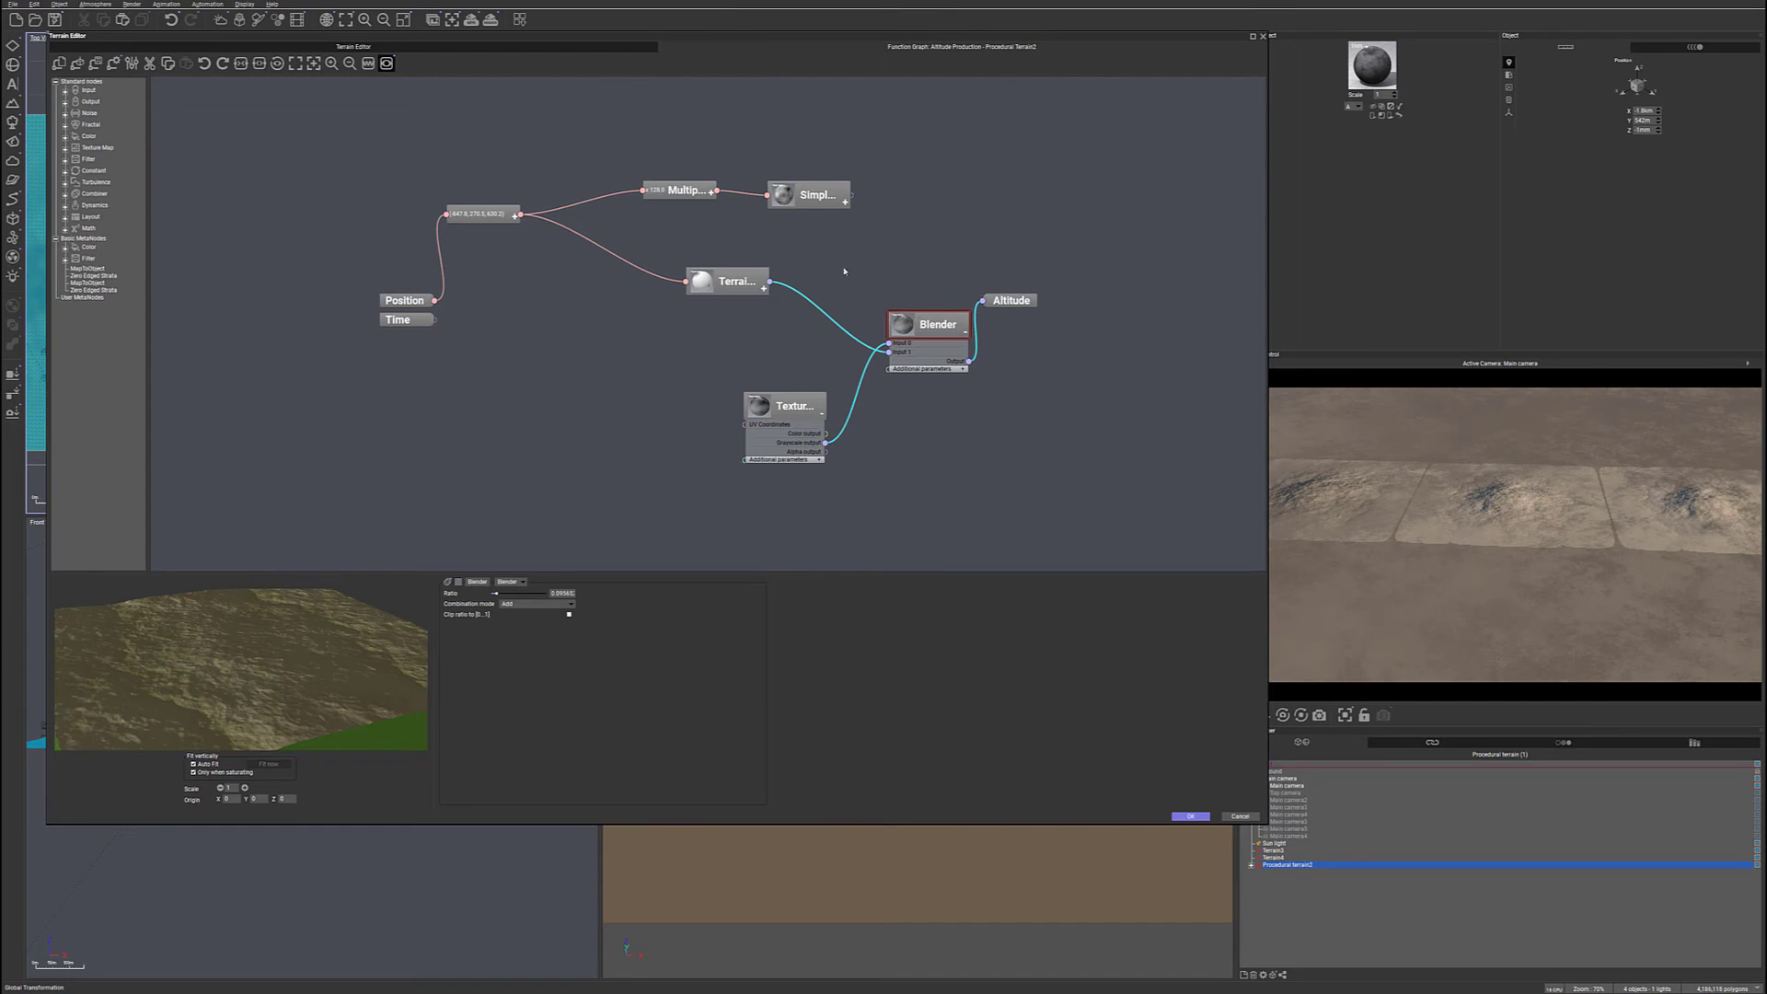
- Rearrange the Terrain Fractal, Texture Map and Blender nodes into a clearer layout in the function graph
left_click_drag(736, 281, 770, 272)
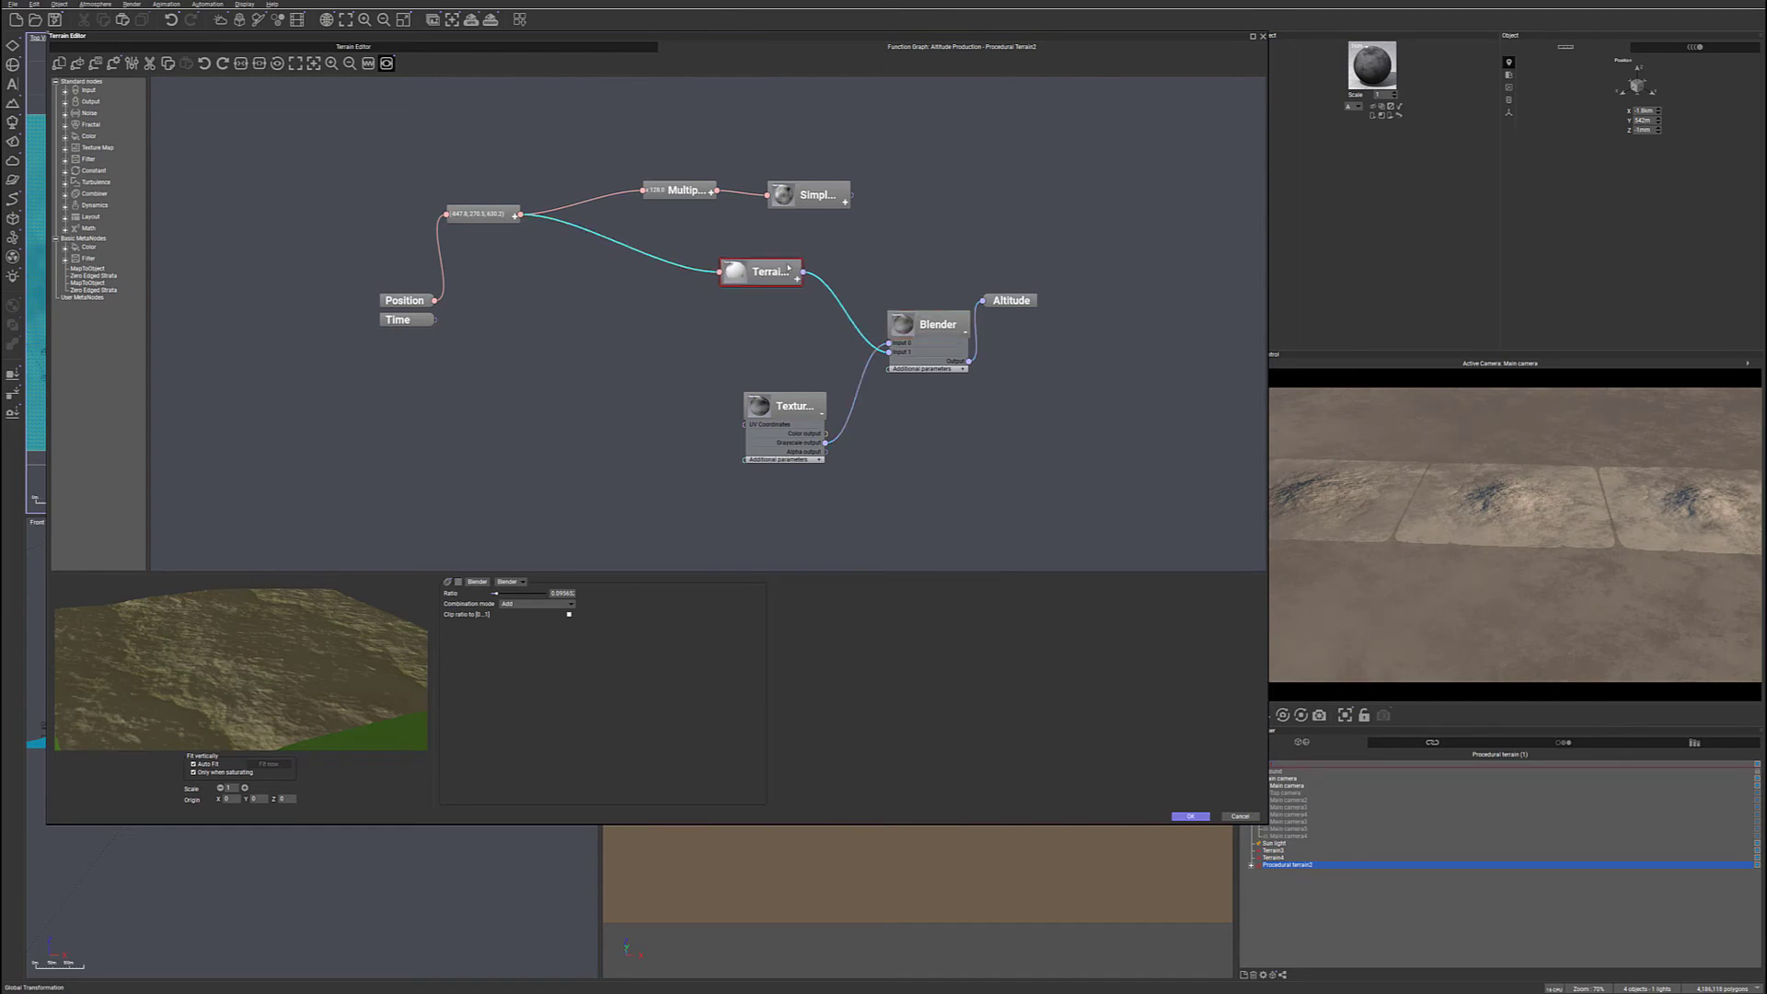
left_click_drag(811, 399, 786, 390)
left_click_drag(939, 324, 939, 305)
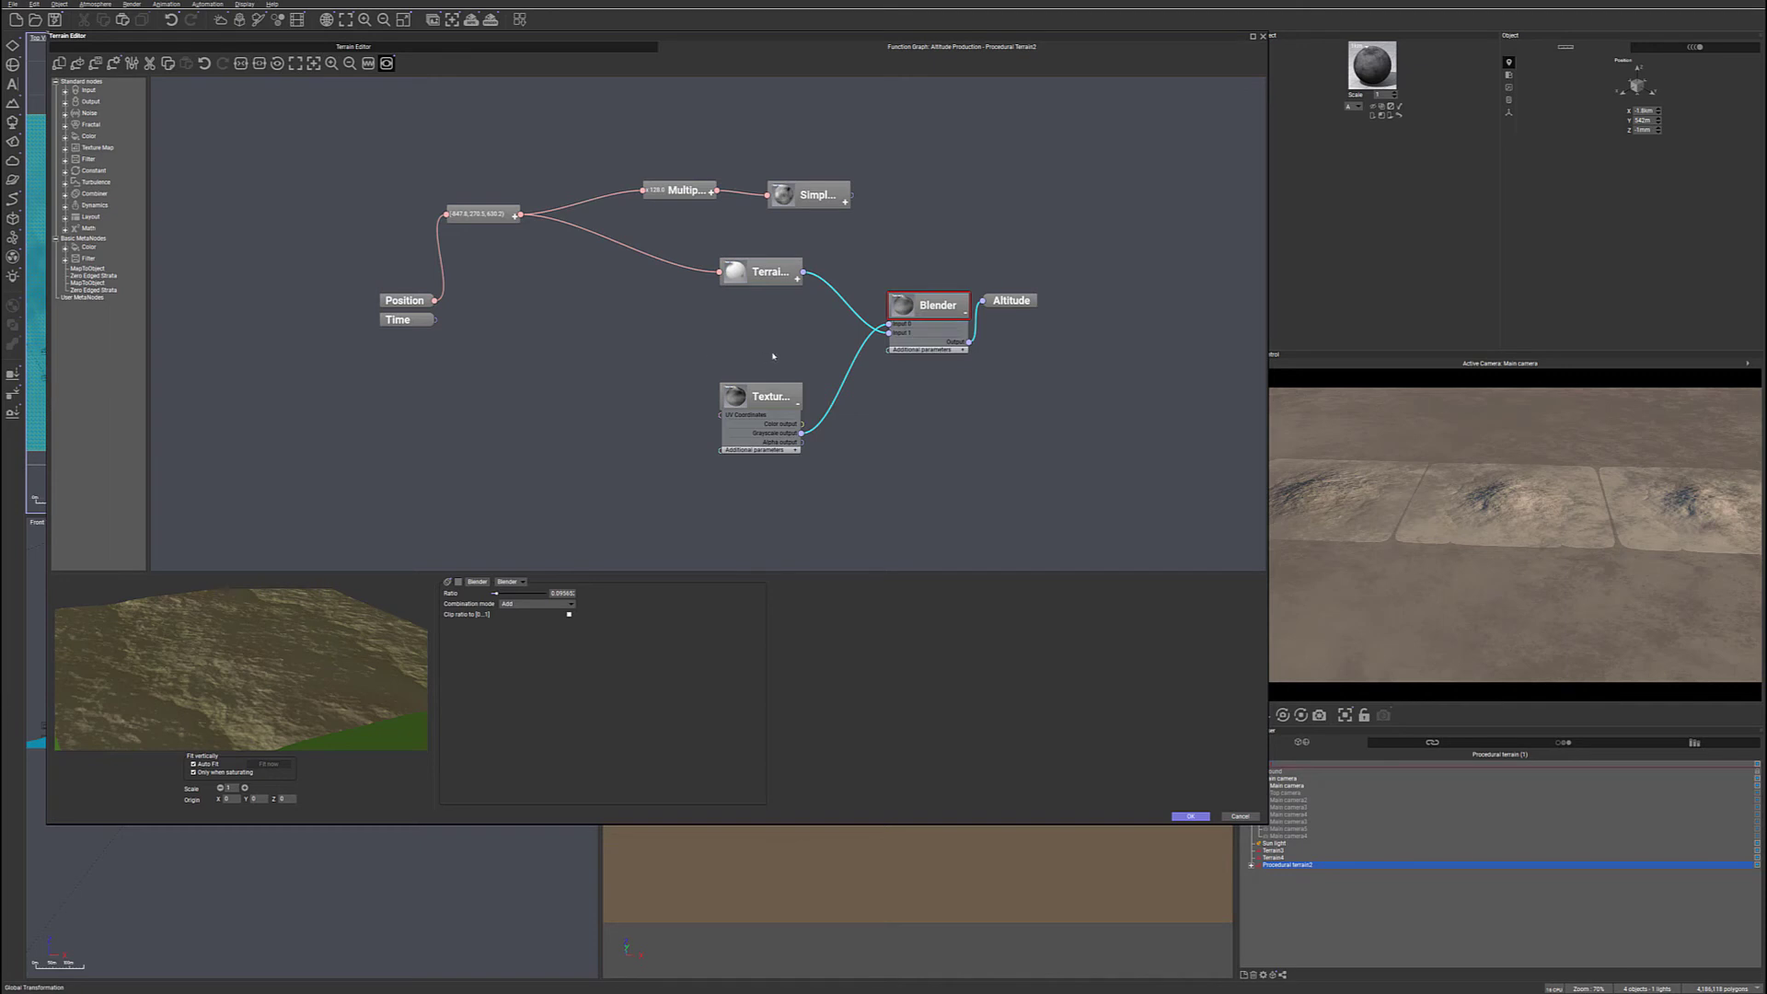
left_click_drag(949, 303, 926, 335)
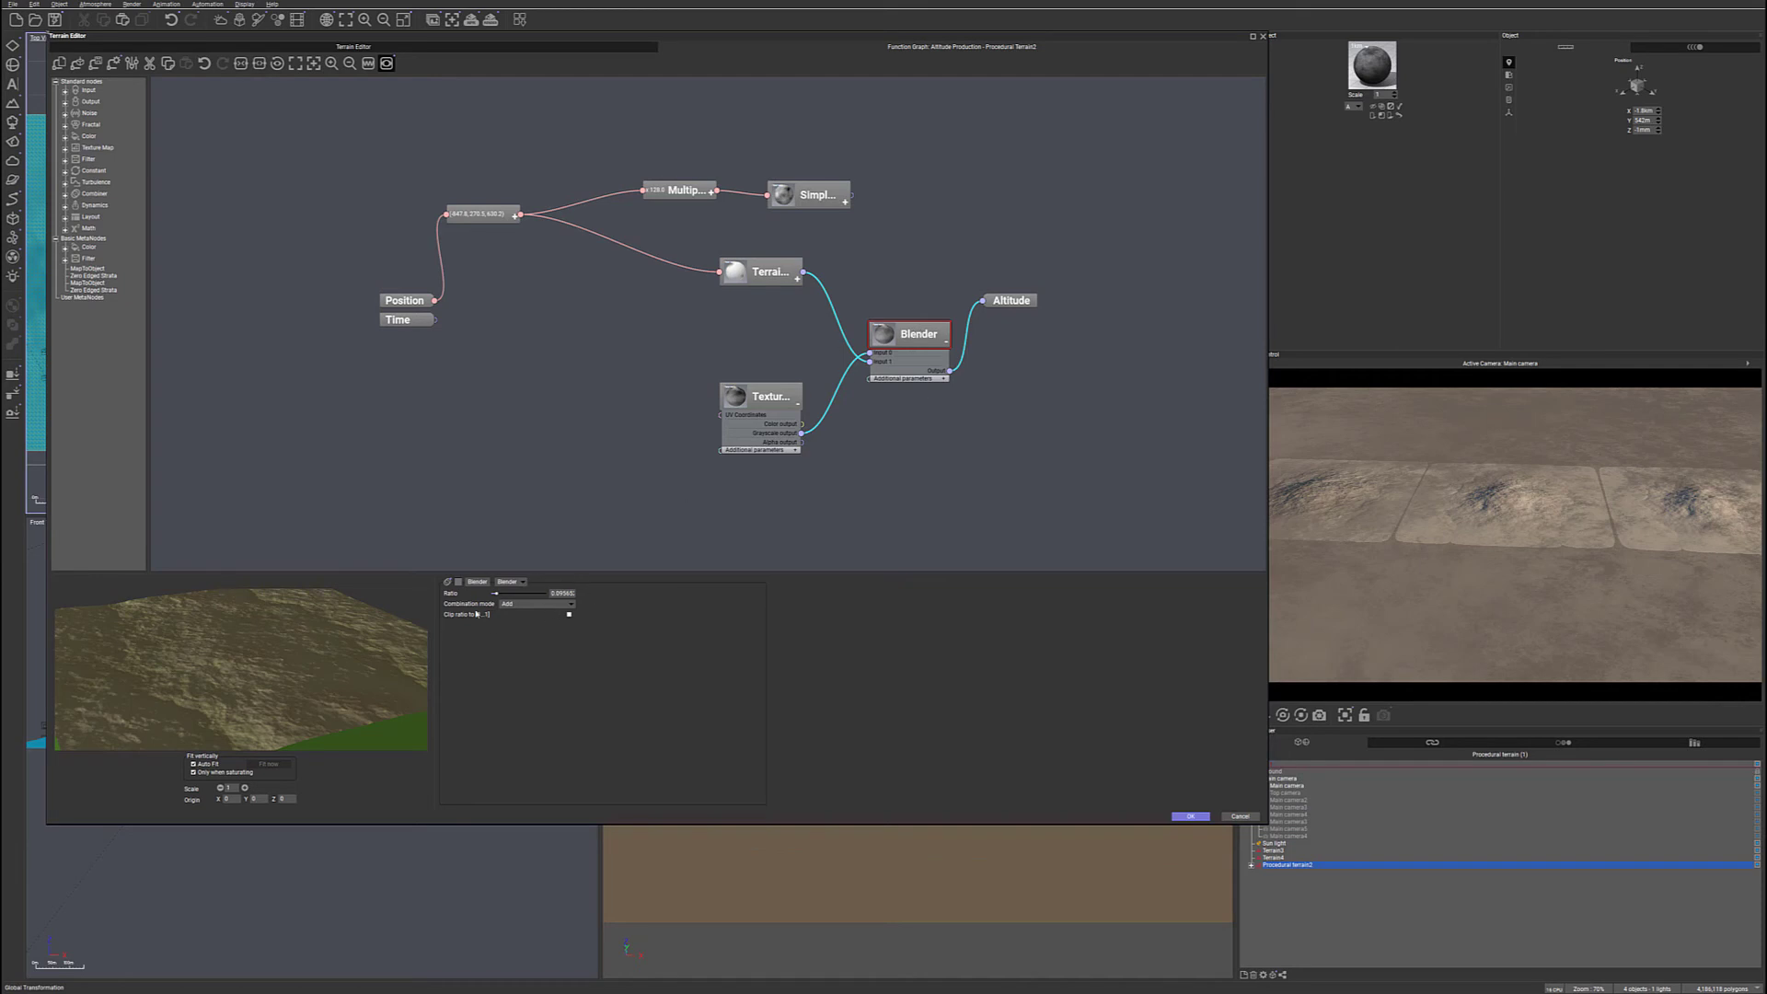
- Review the Blender node's available combination modes, keep Add, and accept the terrain editor
left_click(544, 607)
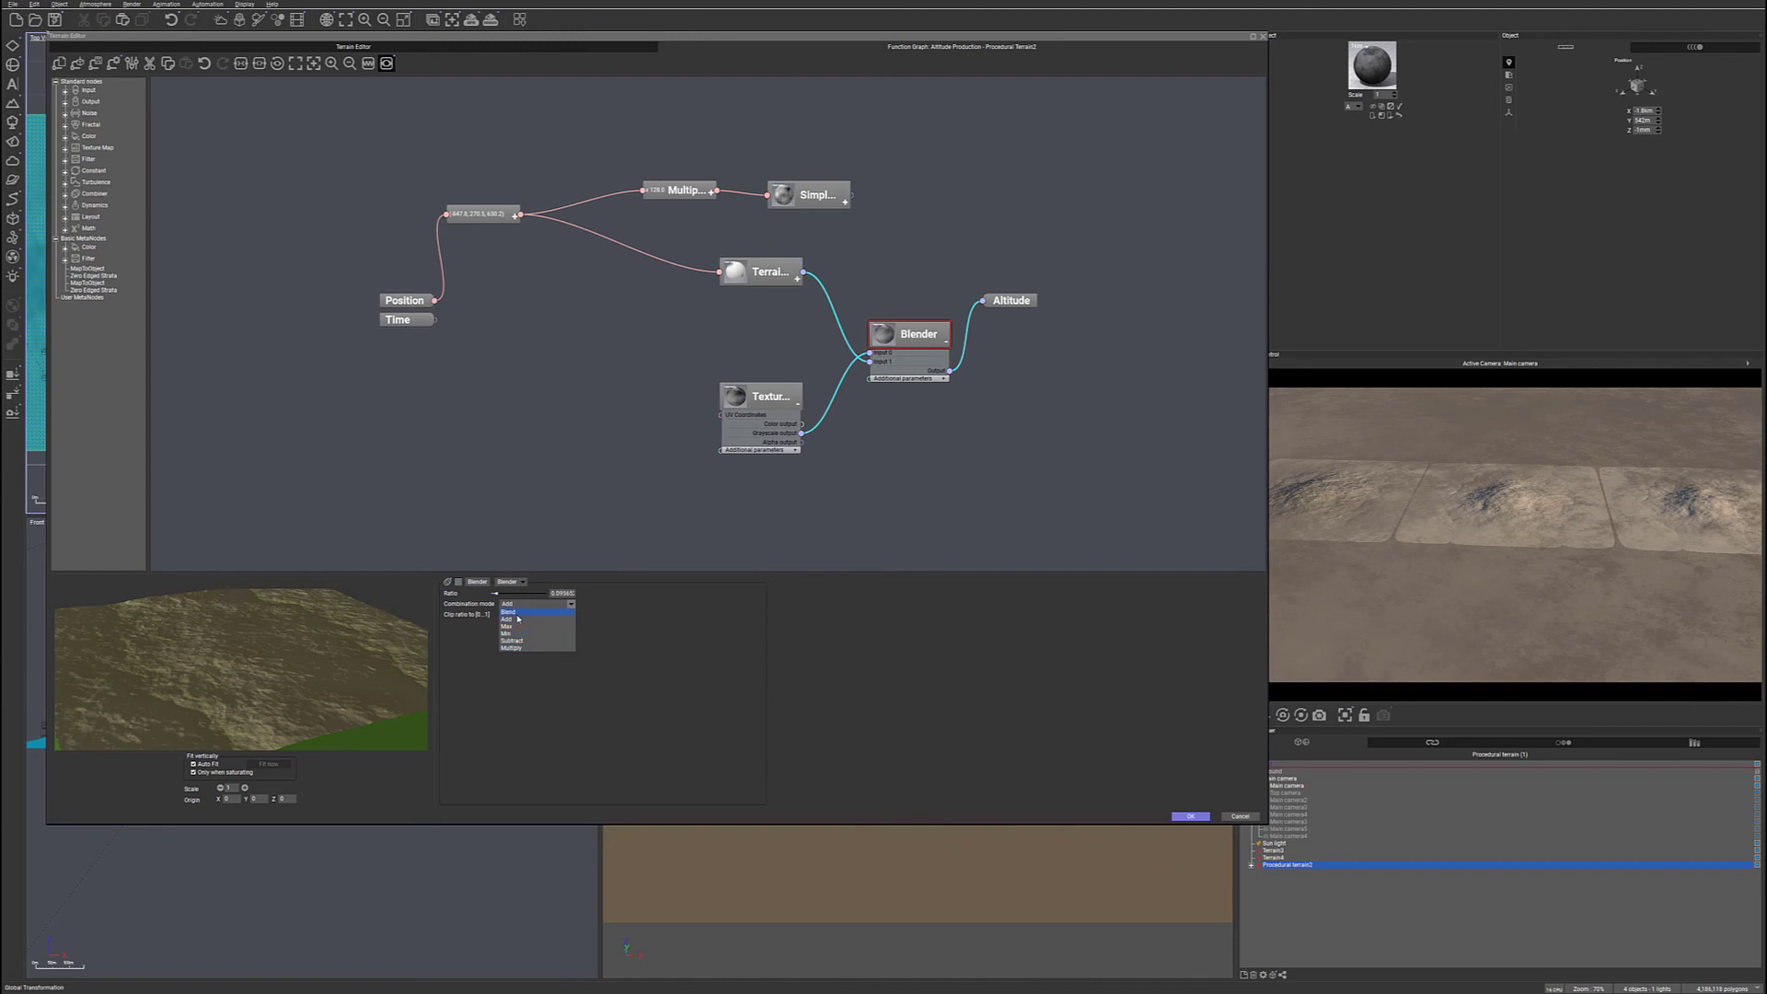
left_click(692, 604)
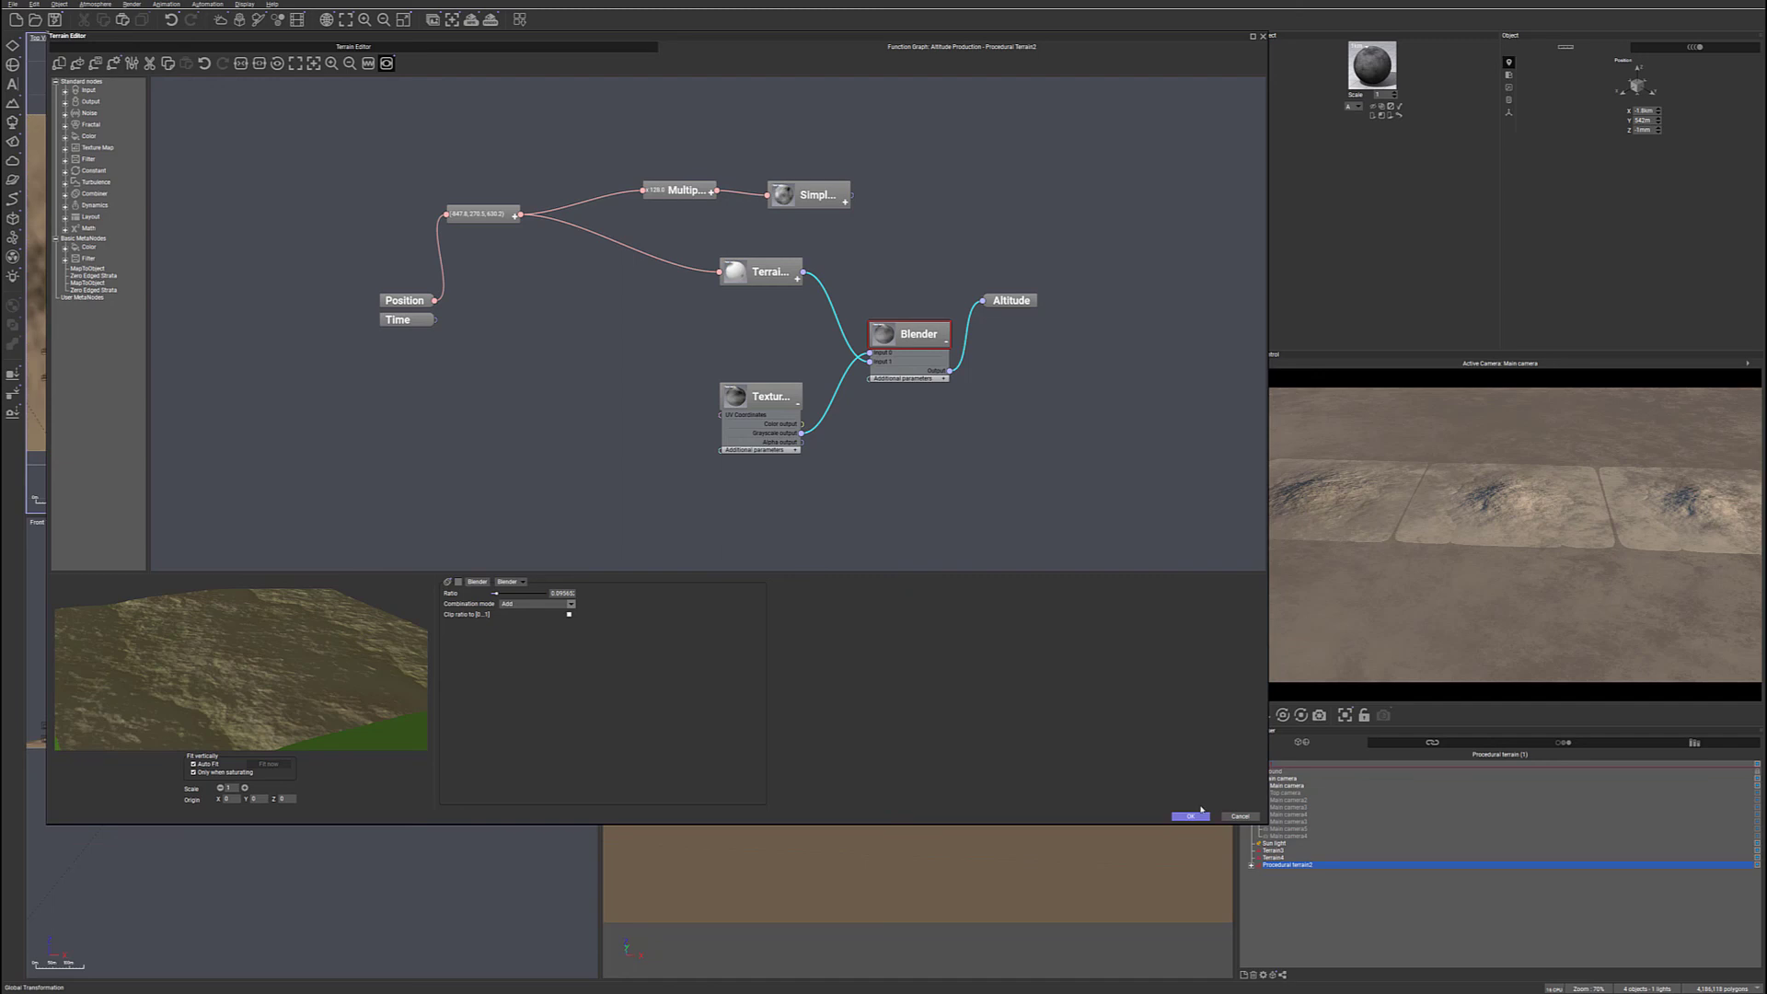
key("Return")
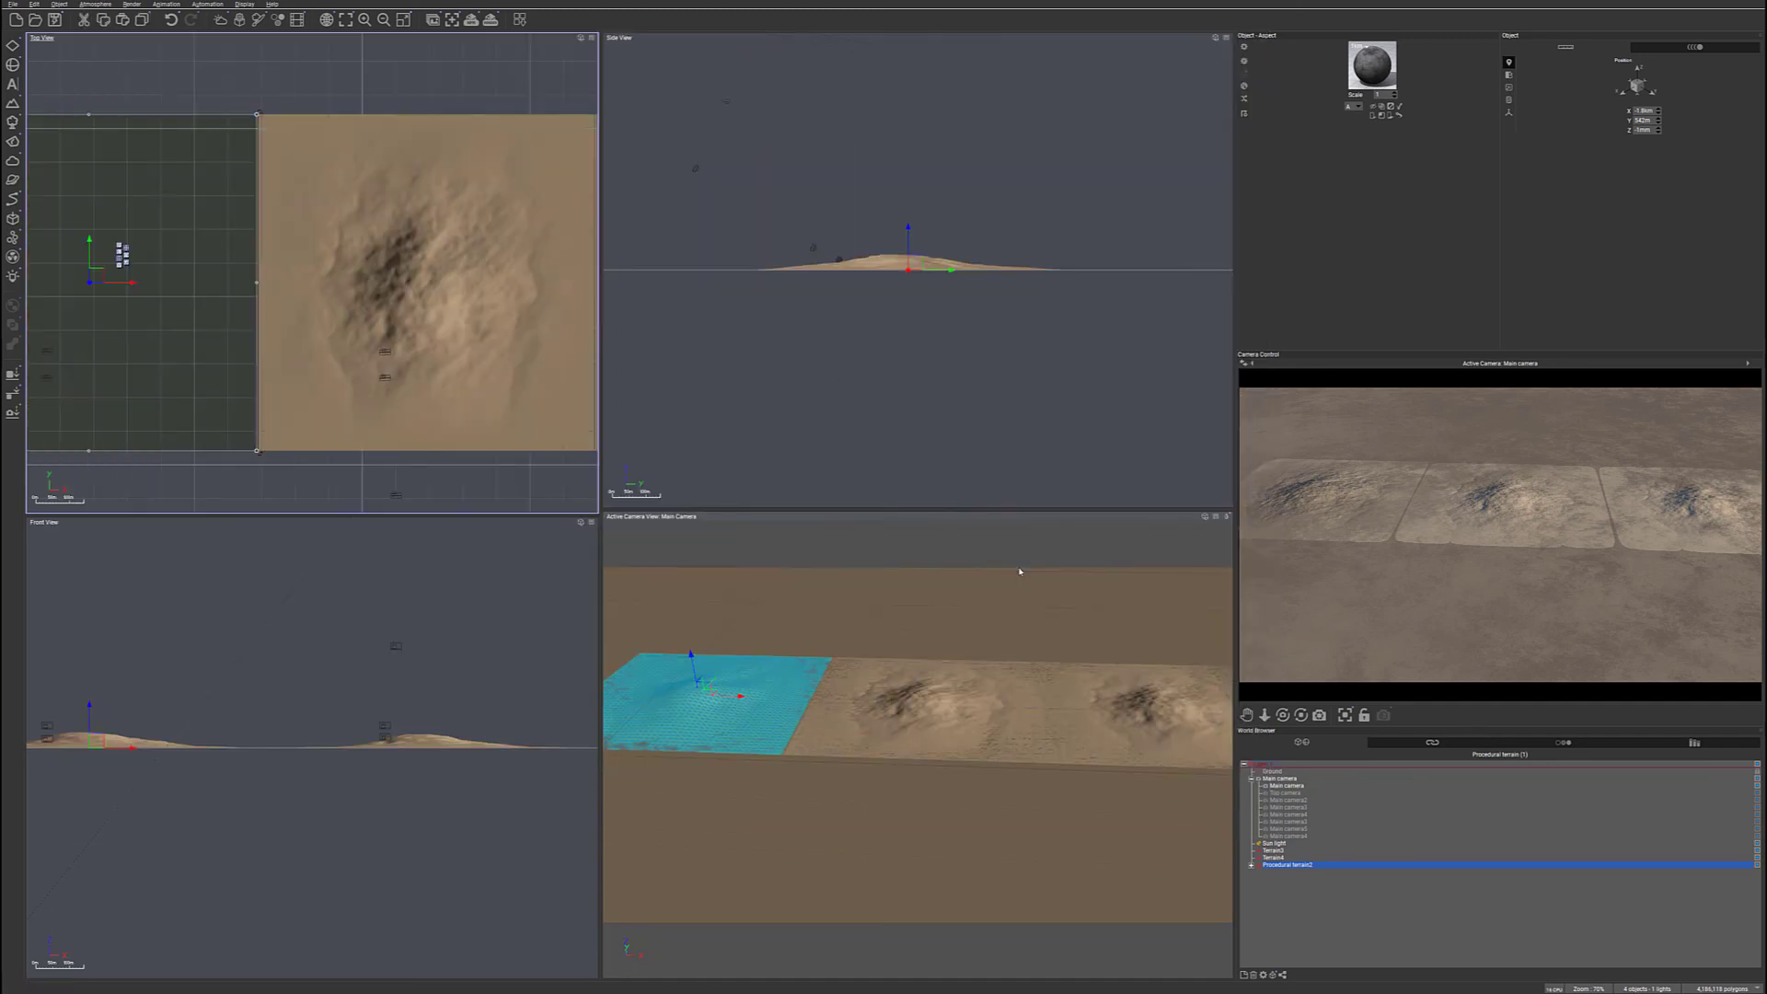